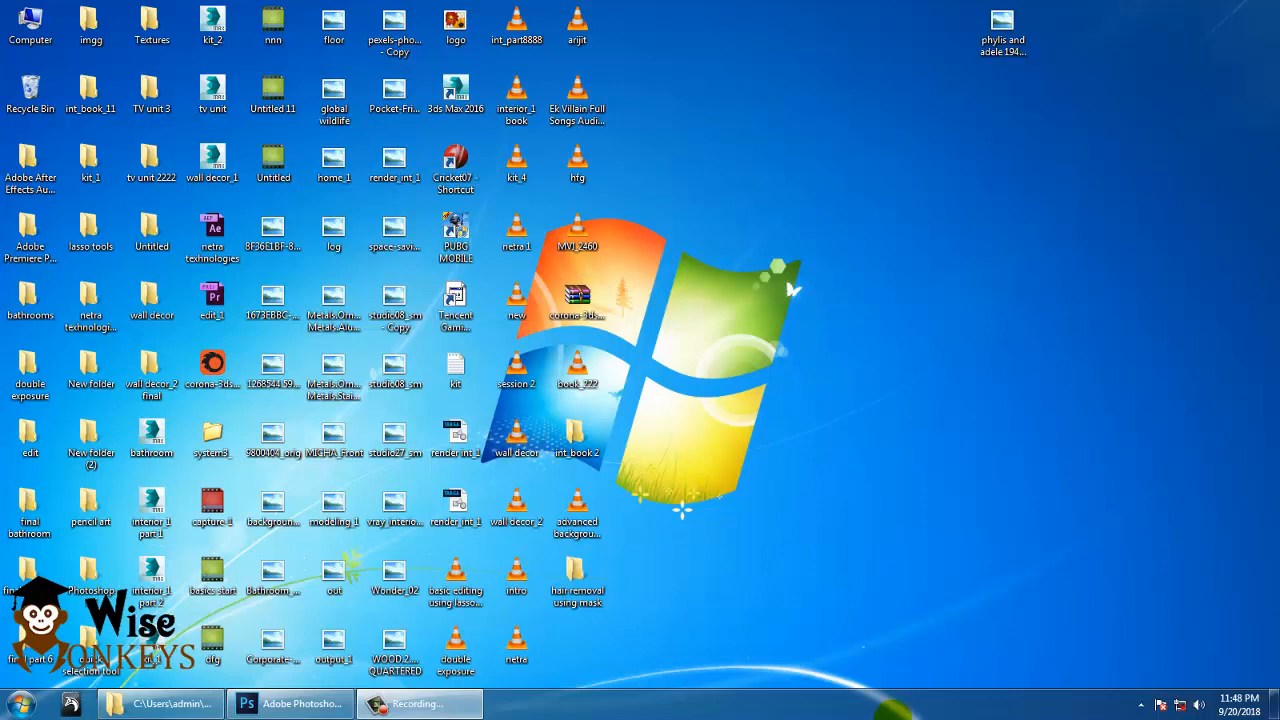
pyautogui.click(394, 706)
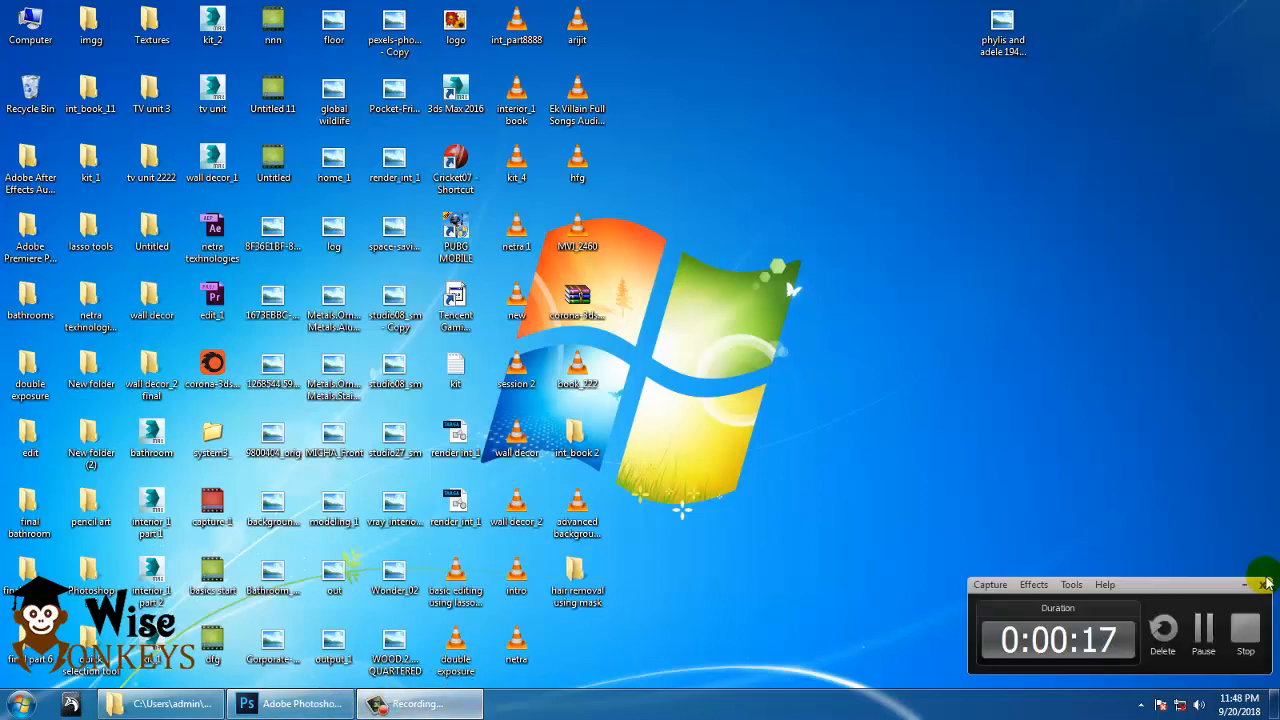
pyautogui.click(1244, 584)
# Switch to Photoshop and open the damaged 1940s photo from Removable Disk (G:).
pyautogui.click(300, 705)
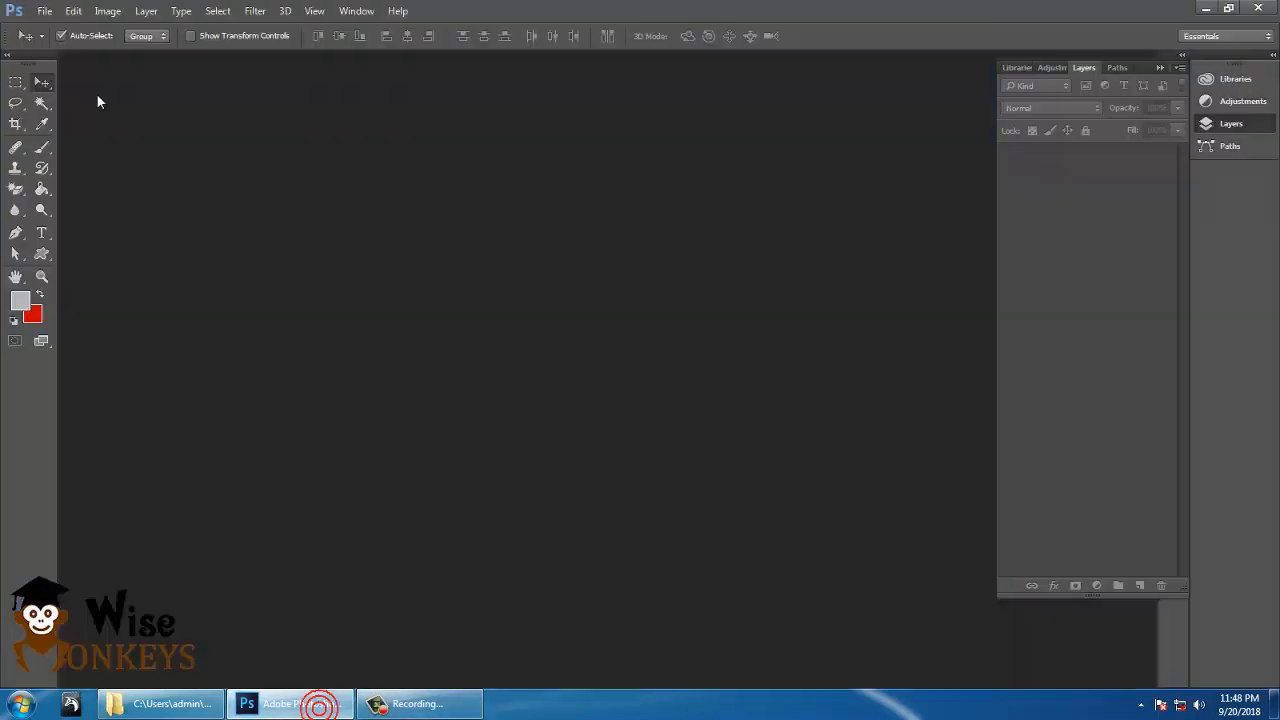
pyautogui.click(44, 14)
pyautogui.click(57, 46)
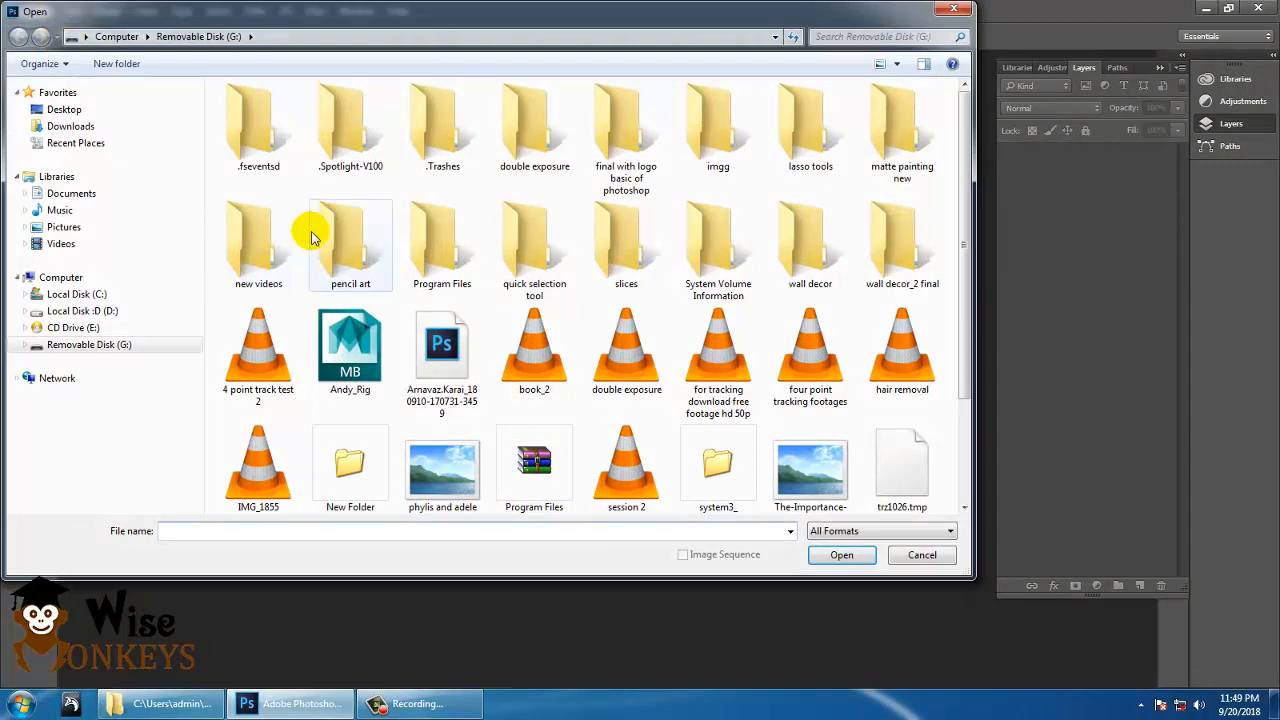
pyautogui.click(445, 232)
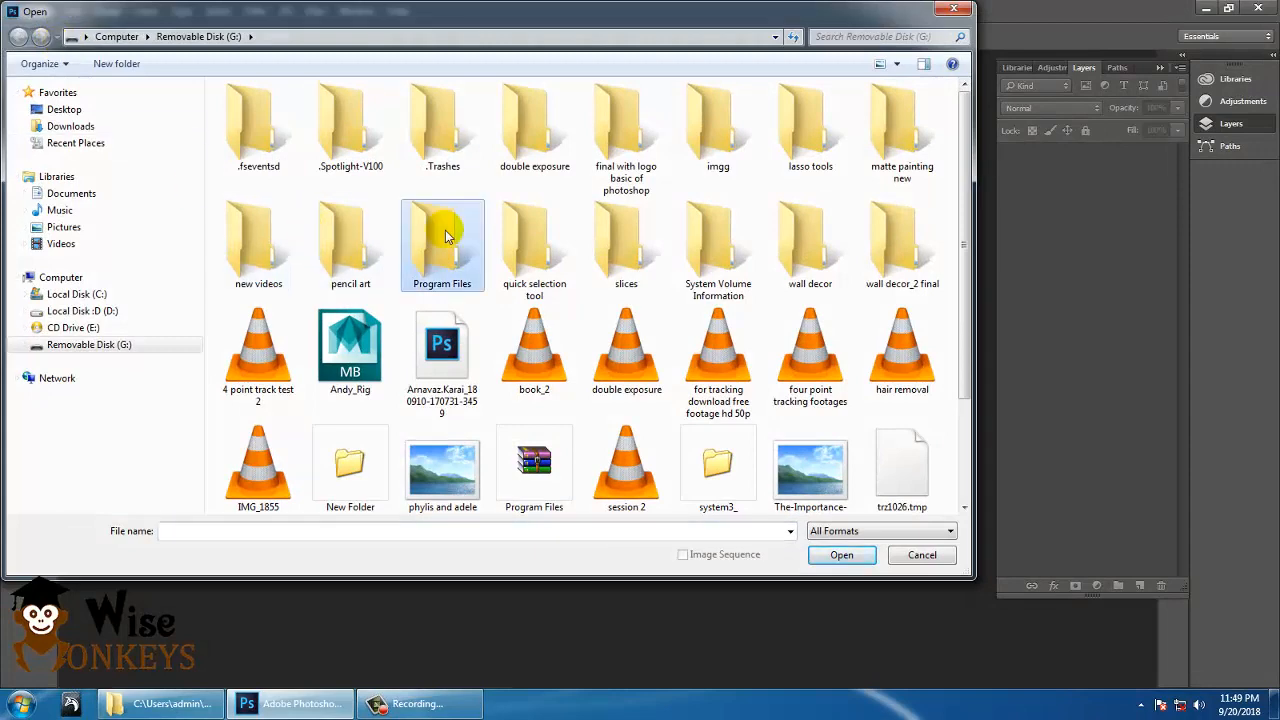
pyautogui.press('p')
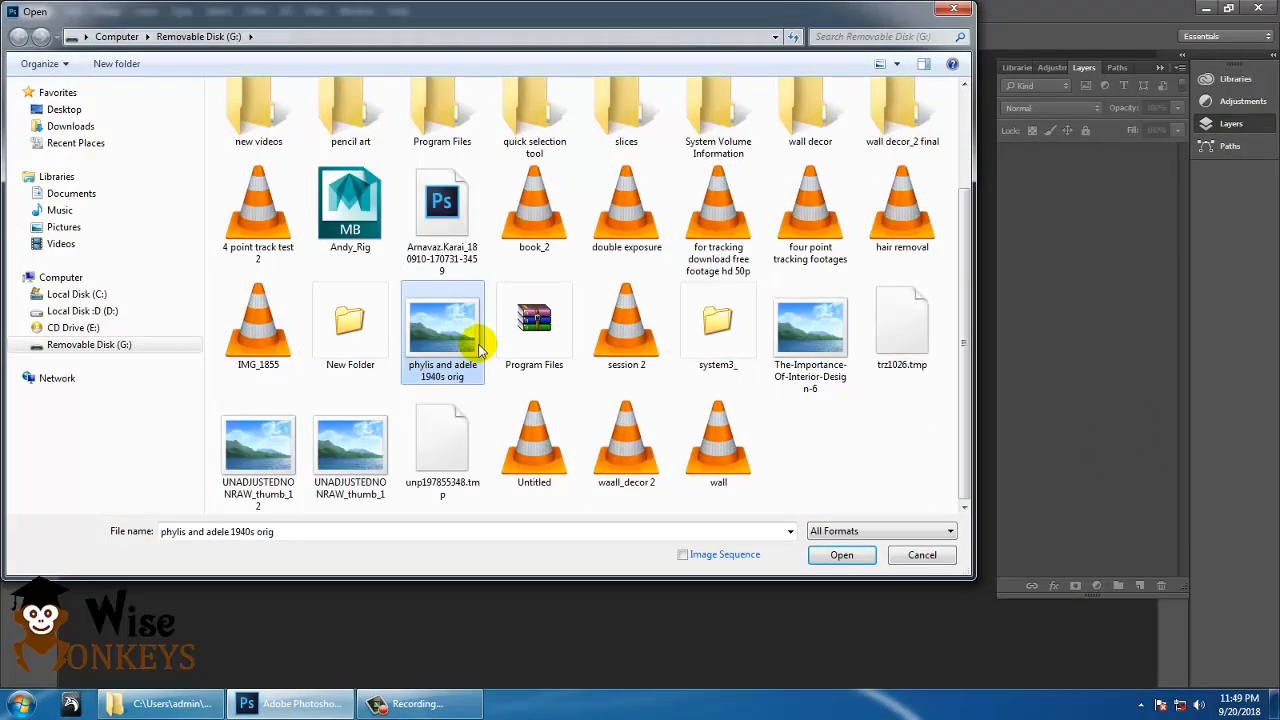
pyautogui.doubleClick(450, 336)
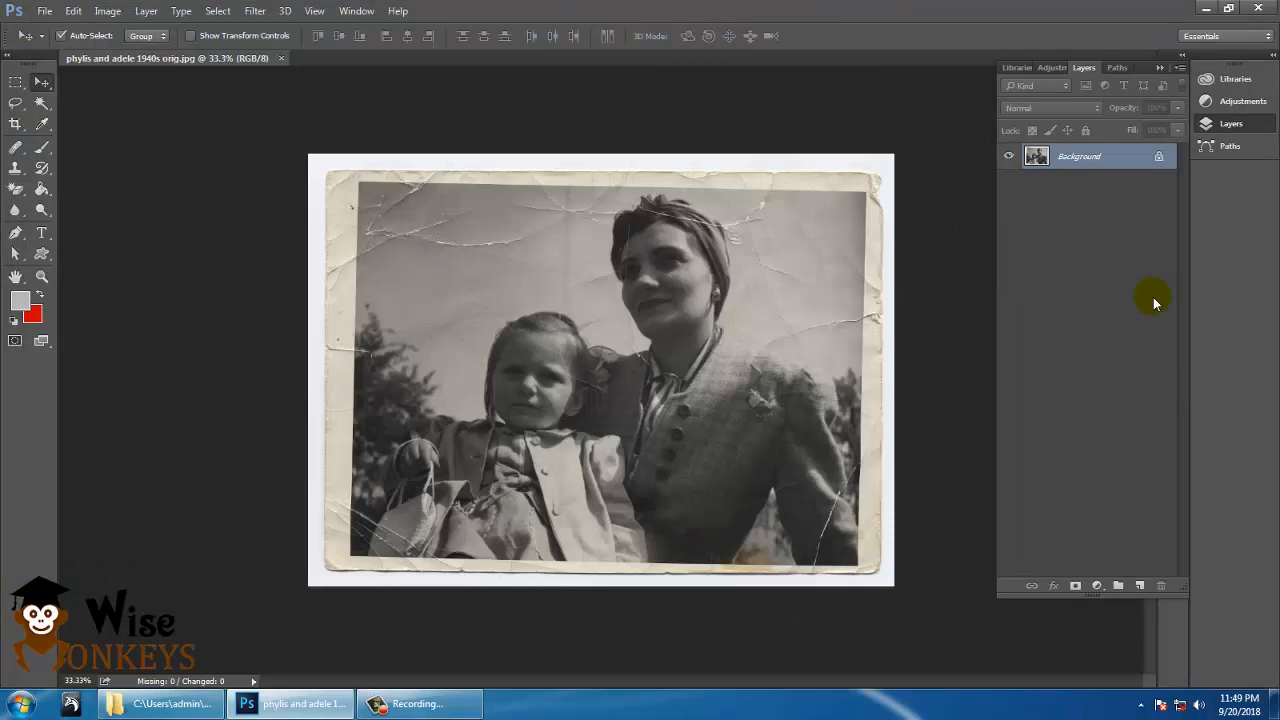
# Convert the locked background into a regular layer and duplicate it, hiding the original.
pyautogui.hotkey('ctrl', '+')
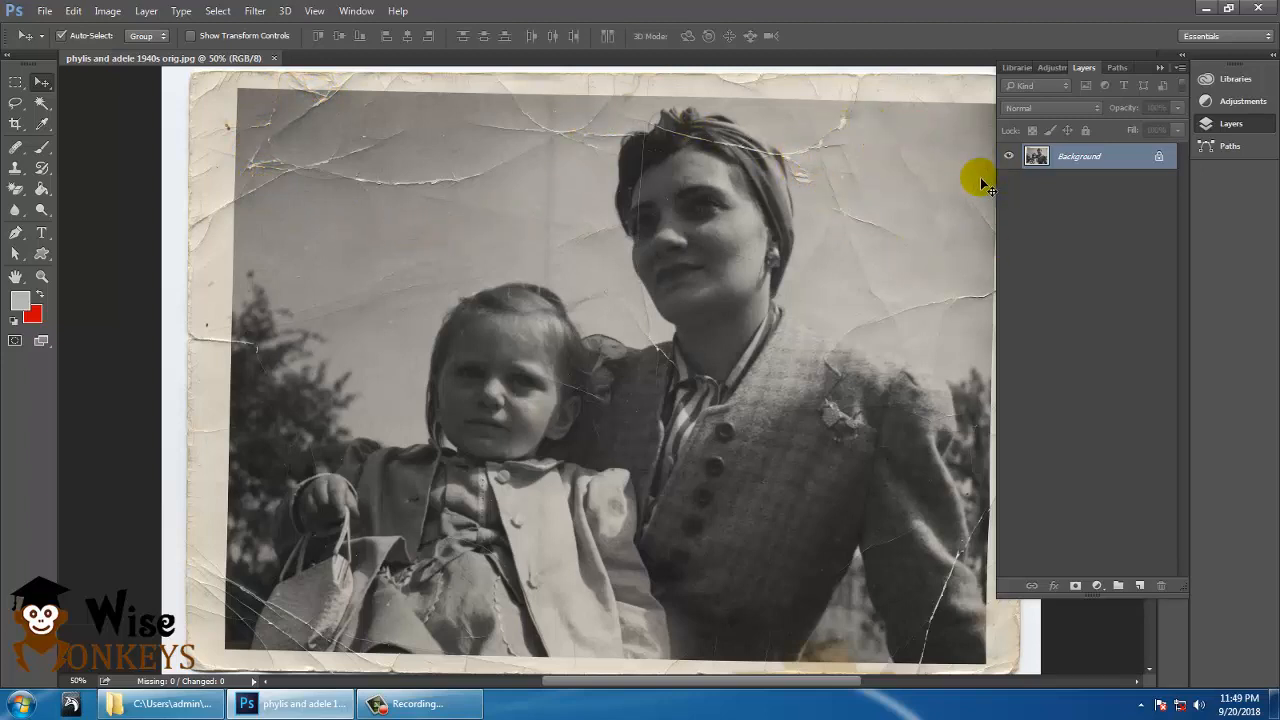
pyautogui.doubleClick(1096, 162)
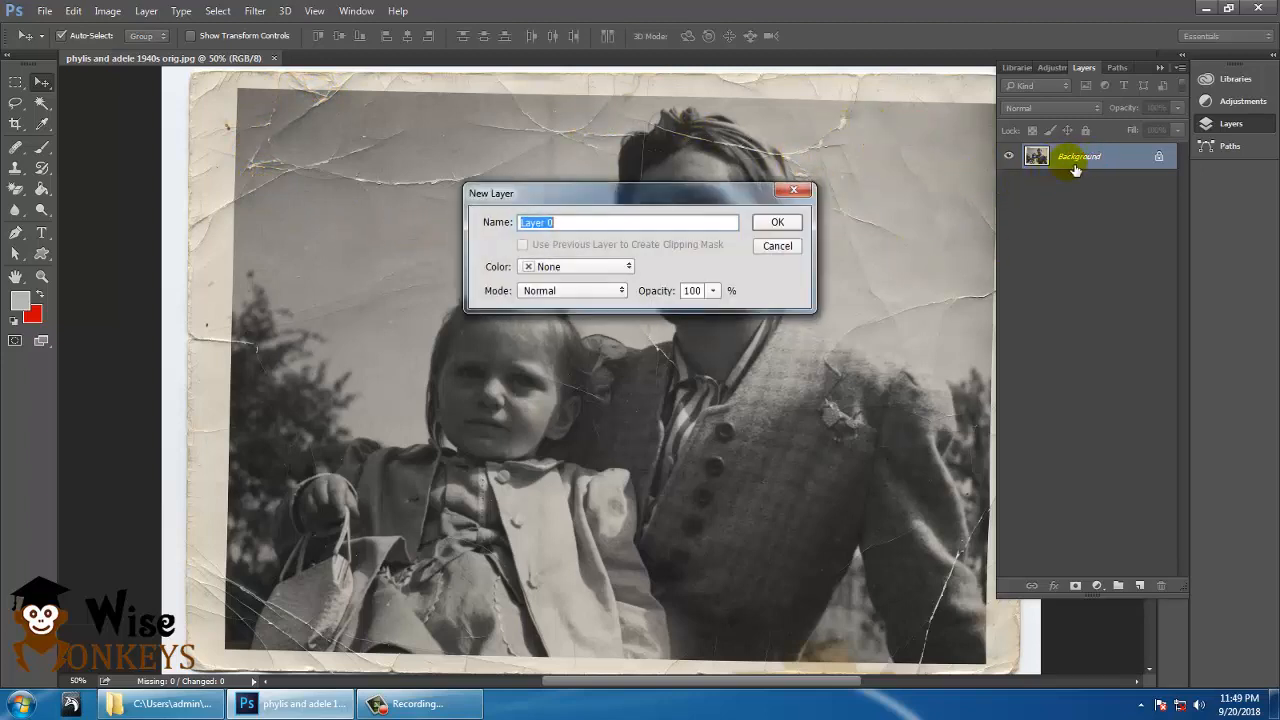
pyautogui.click(777, 224)
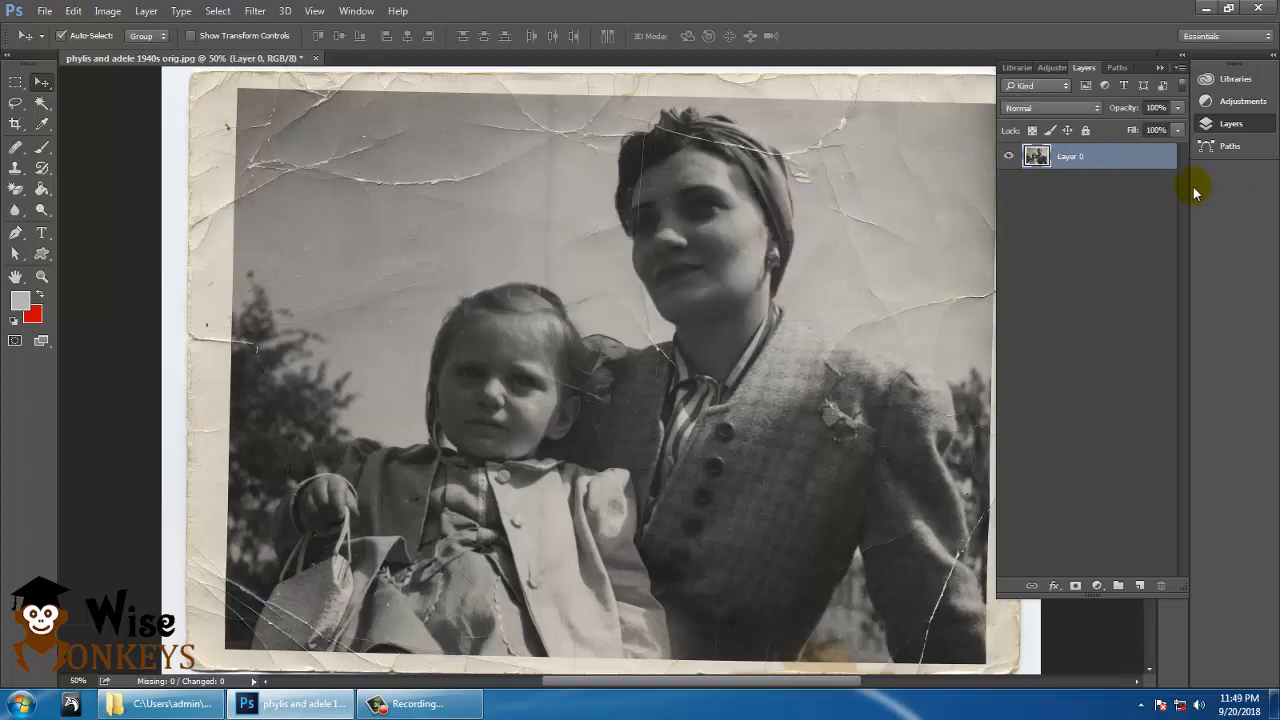
pyautogui.rightClick(1104, 161)
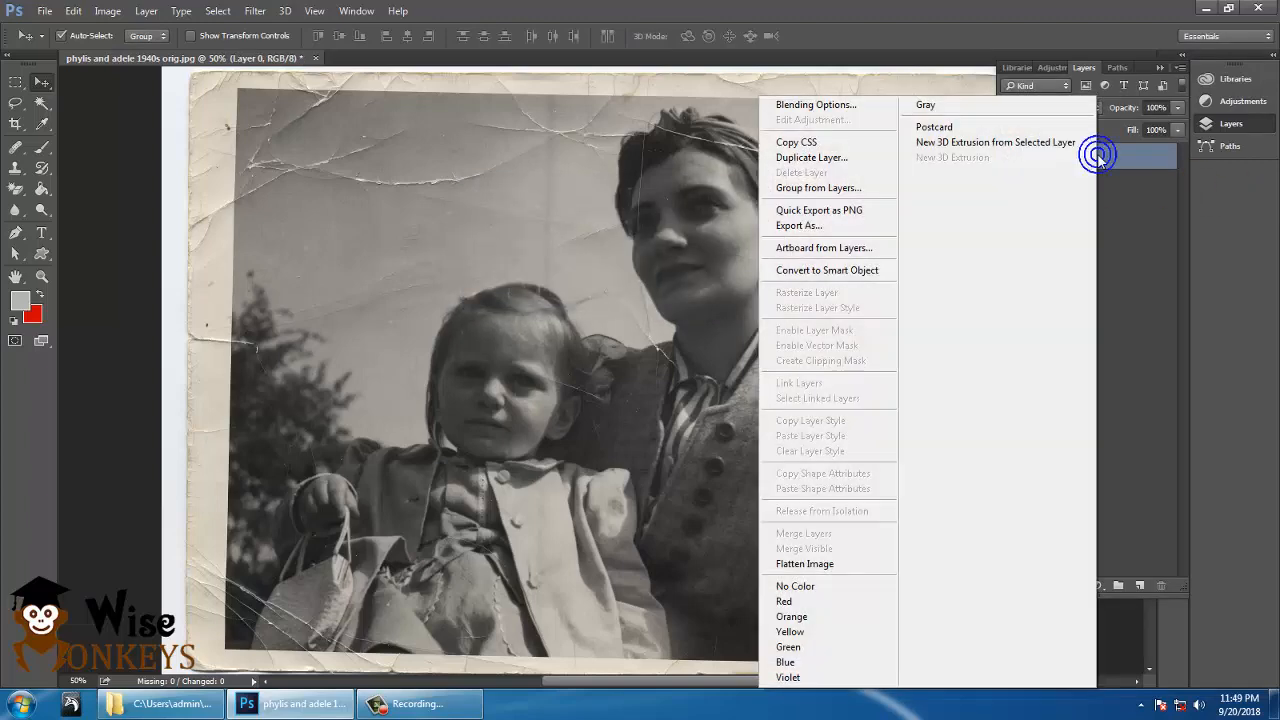
pyautogui.click(843, 157)
pyautogui.click(780, 212)
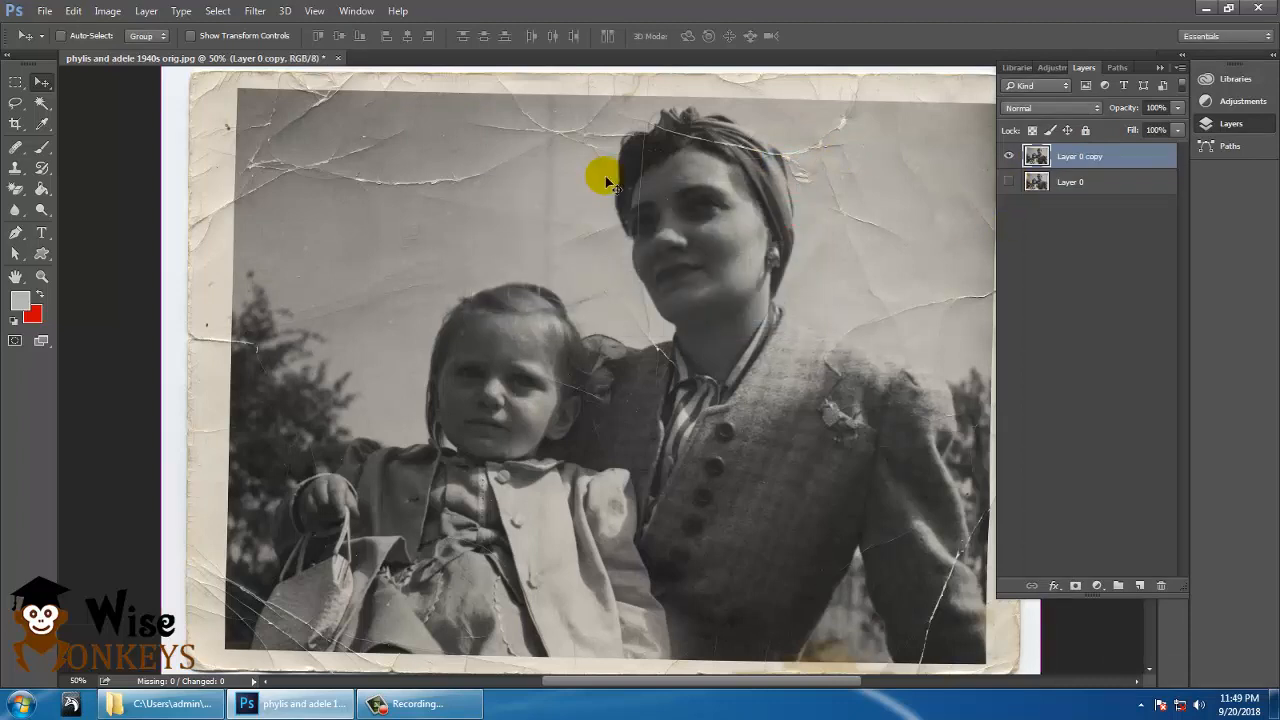
# With the Patch tool in Source mode, replace the long white crease in the left part of the sky with clean sky.
pyautogui.hotkey('ctrl', '+')
pyautogui.moveTo(474, 250); pyautogui.dragTo(595, 347)
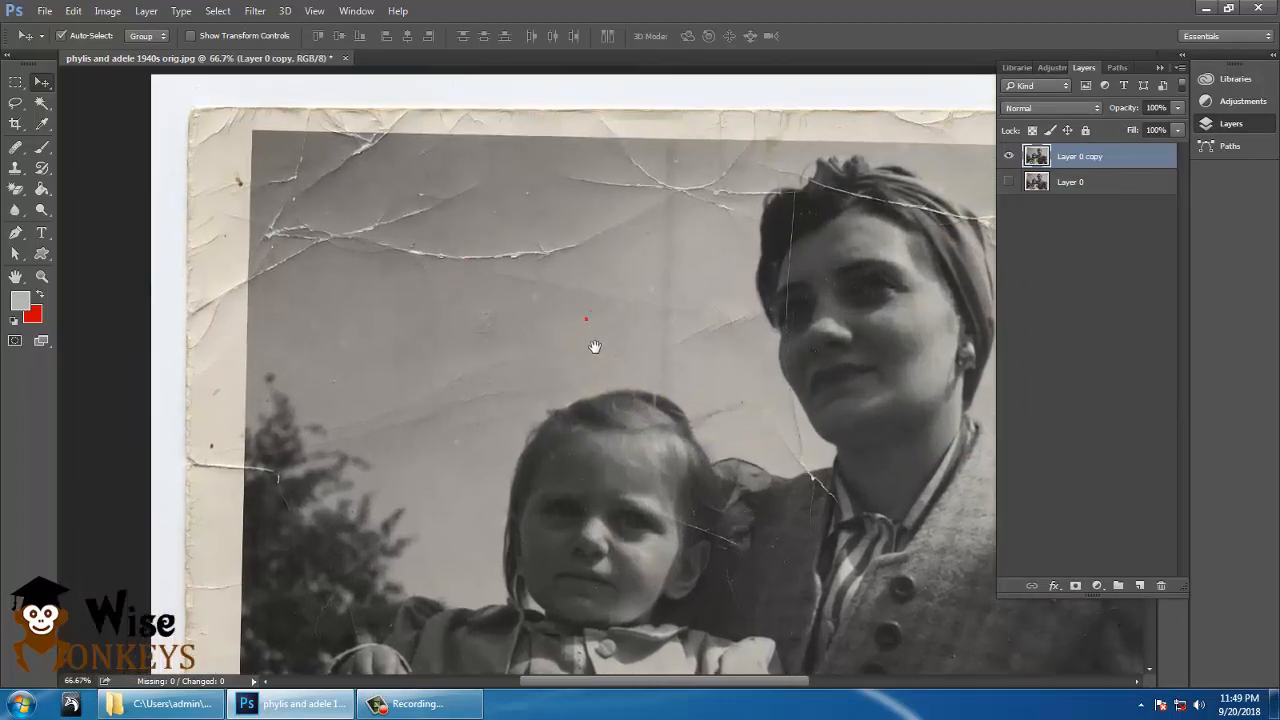
pyautogui.click(22, 172)
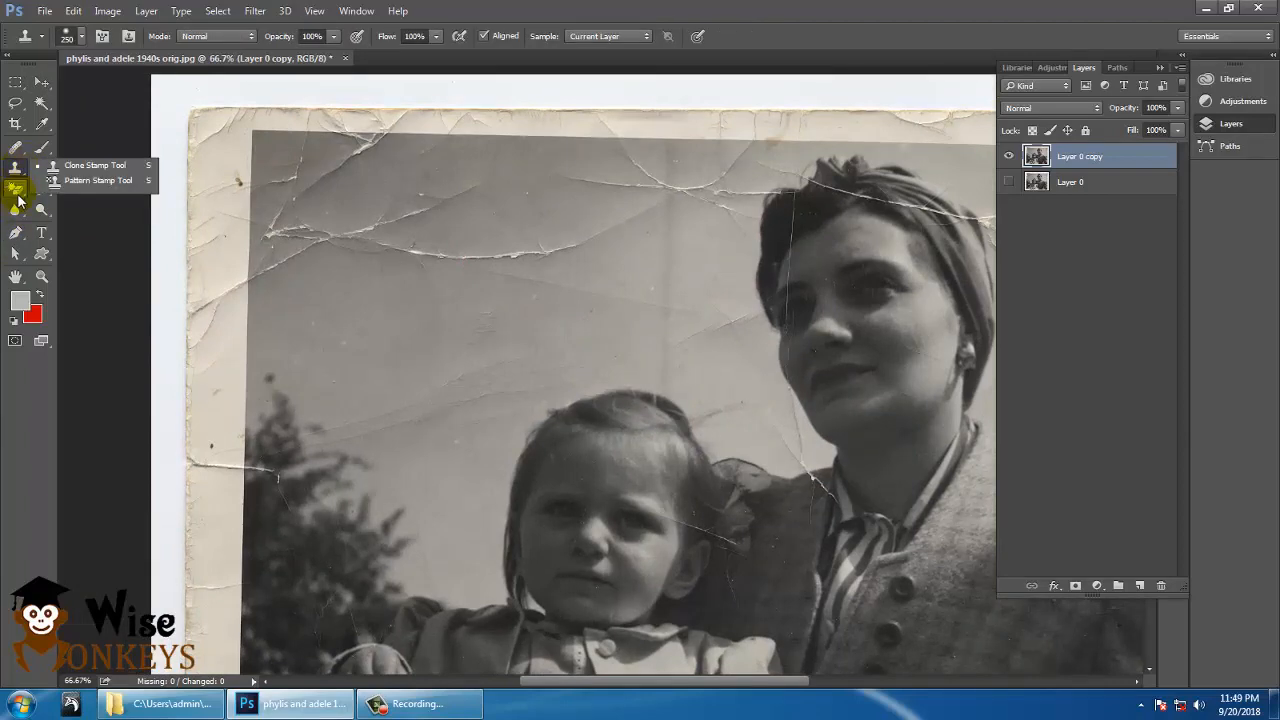
pyautogui.click(14, 147)
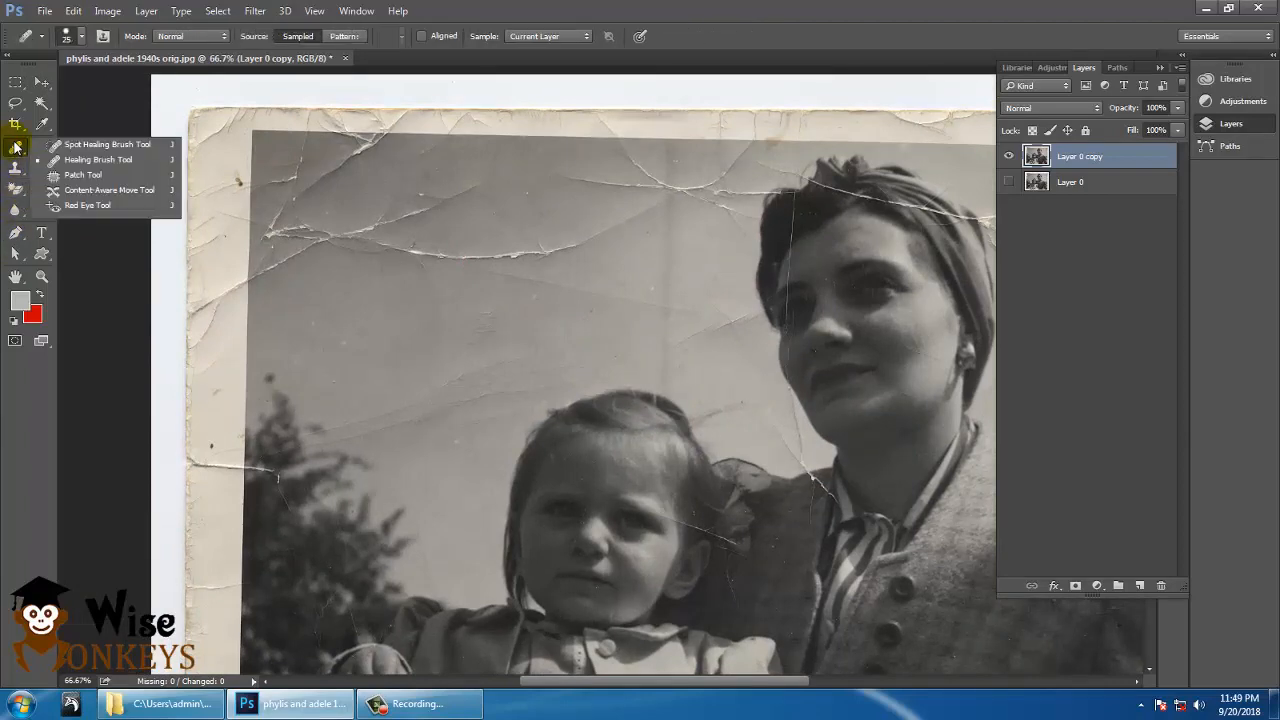
pyautogui.click(84, 175)
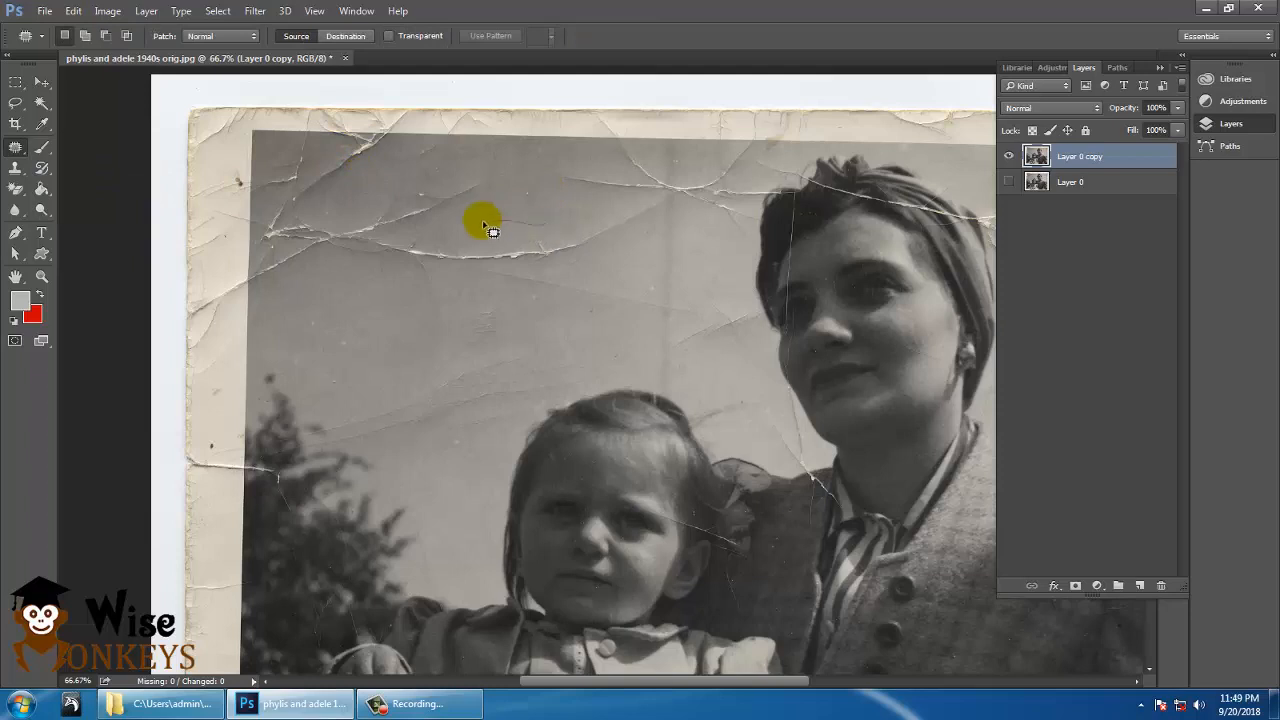
pyautogui.moveTo(484, 223)
pyautogui.mouseDown()
pyautogui.moveTo(415, 248)
pyautogui.moveTo(416, 278)
pyautogui.moveTo(510, 286)
pyautogui.moveTo(571, 273)
pyautogui.moveTo(546, 196)
pyautogui.mouseUp()
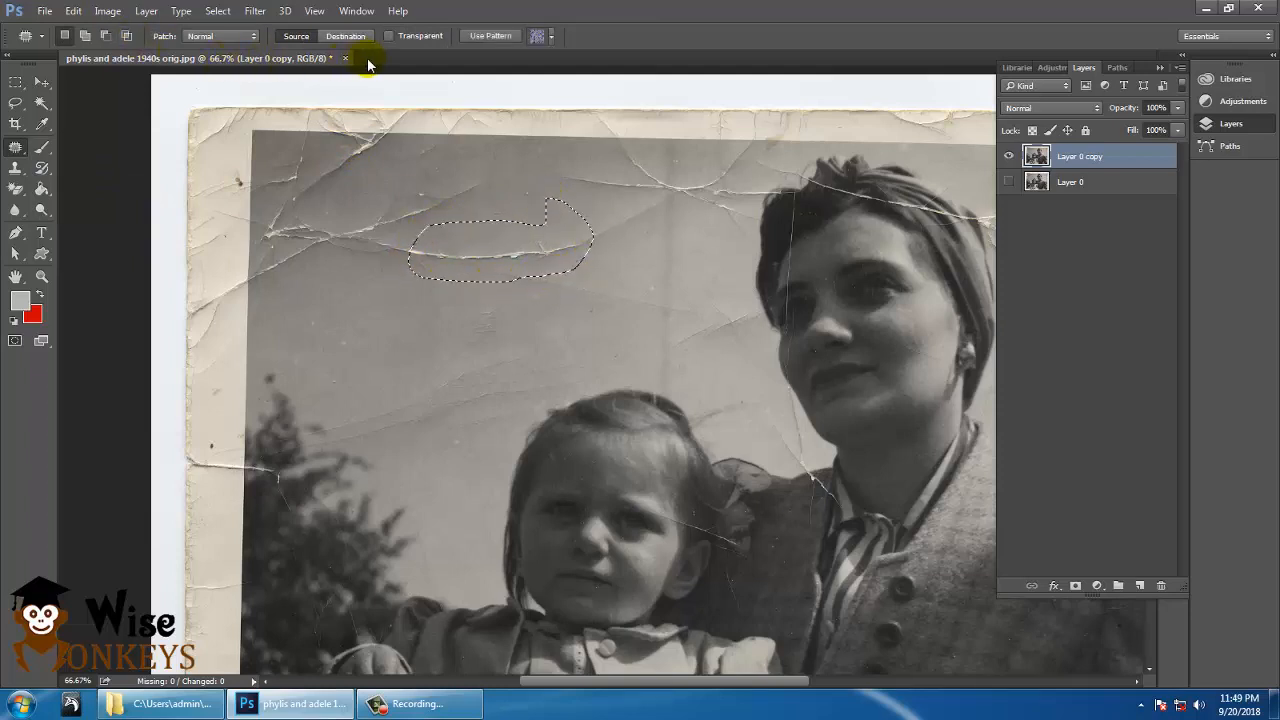
pyautogui.moveTo(529, 240); pyautogui.dragTo(423, 329)
pyautogui.click(557, 223)
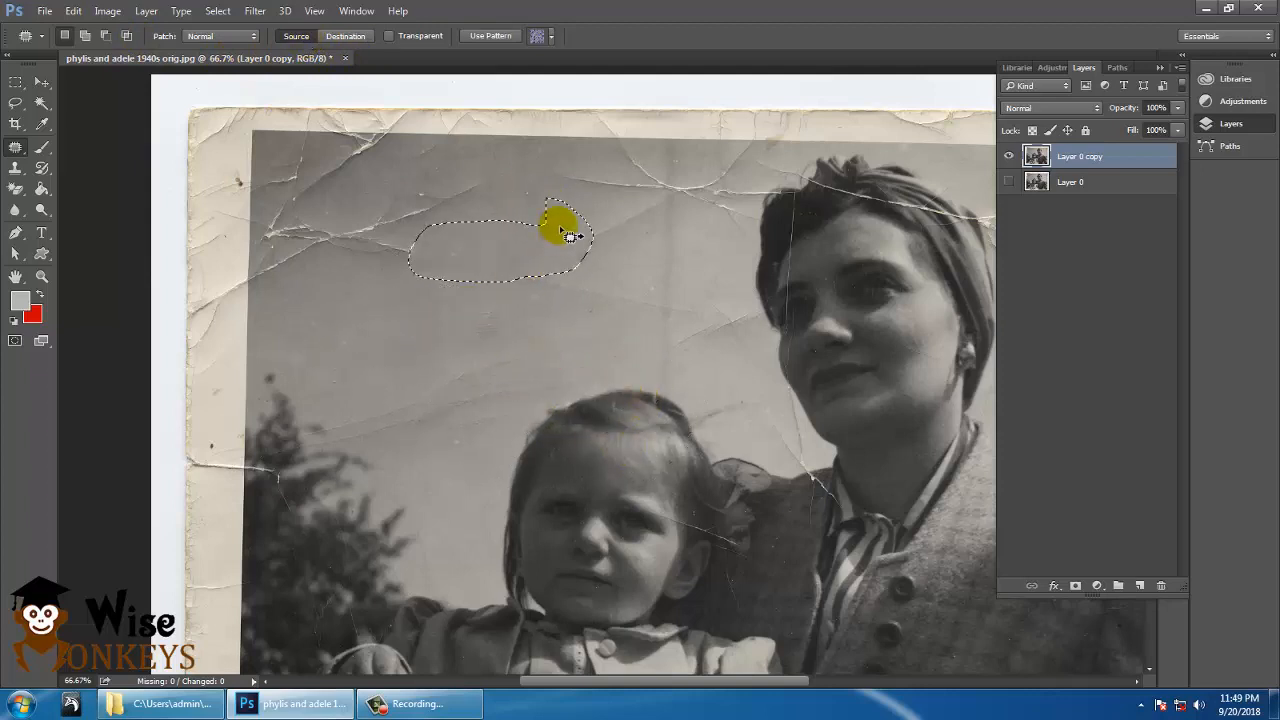
# Patch the crease left of the woman's headscarf and the faint crease across the middle of the sky.
pyautogui.moveTo(590, 275)
pyautogui.mouseDown()
pyautogui.moveTo(682, 222)
pyautogui.moveTo(704, 195)
pyautogui.moveTo(702, 158)
pyautogui.moveTo(652, 163)
pyautogui.moveTo(570, 259)
pyautogui.moveTo(426, 320)
pyautogui.moveTo(394, 300)
pyautogui.mouseUp()
pyautogui.click(493, 294)
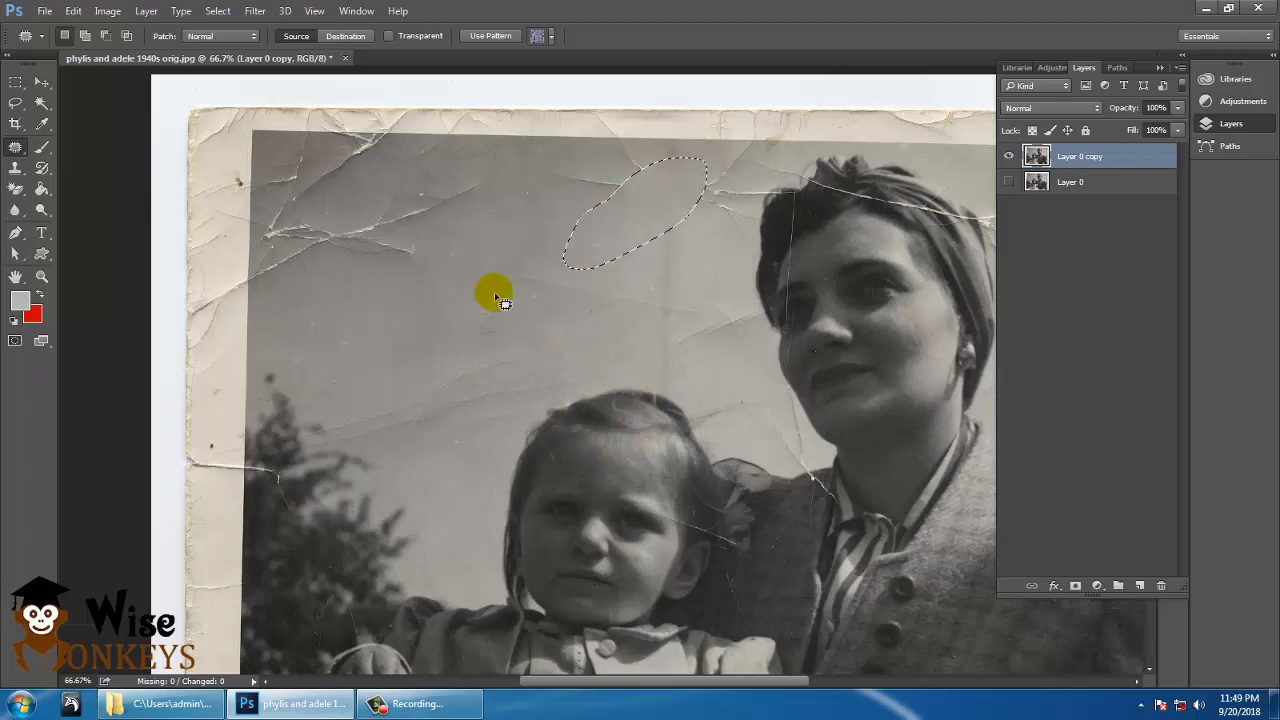
pyautogui.moveTo(490, 293)
pyautogui.mouseDown()
pyautogui.moveTo(445, 346)
pyautogui.moveTo(481, 358)
pyautogui.moveTo(531, 324)
pyautogui.moveTo(460, 323)
pyautogui.mouseUp()
pyautogui.moveTo(540, 260)
pyautogui.mouseDown()
pyautogui.moveTo(514, 257)
pyautogui.moveTo(526, 326)
pyautogui.moveTo(674, 331)
pyautogui.moveTo(709, 274)
pyautogui.moveTo(570, 258)
pyautogui.mouseUp()
pyautogui.moveTo(612, 277)
pyautogui.mouseDown()
pyautogui.moveTo(399, 333)
pyautogui.moveTo(406, 313)
pyautogui.mouseUp()
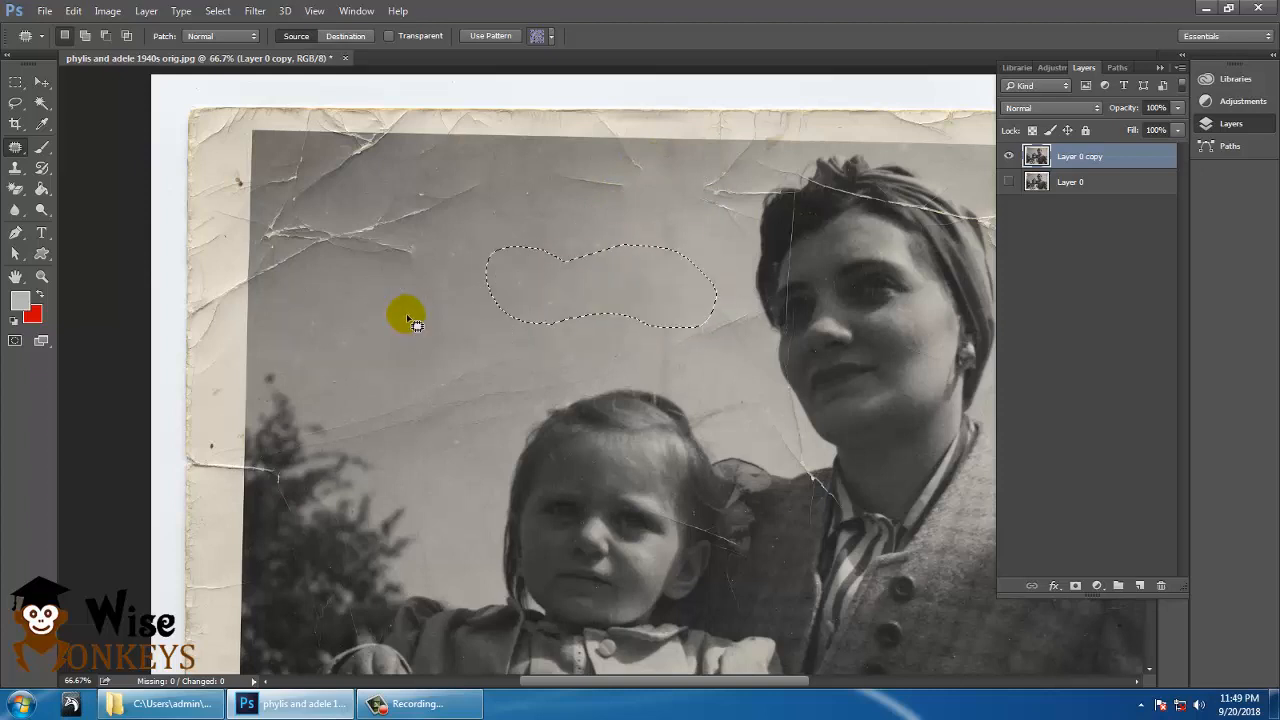
# Patch the crossing white creases in the upper-left part of the sky using clean sky areas.
pyautogui.click(434, 238)
pyautogui.moveTo(502, 184)
pyautogui.mouseDown()
pyautogui.moveTo(313, 183)
pyautogui.moveTo(269, 194)
pyautogui.moveTo(253, 234)
pyautogui.moveTo(257, 278)
pyautogui.moveTo(346, 310)
pyautogui.moveTo(455, 245)
pyautogui.moveTo(397, 241)
pyautogui.moveTo(455, 300)
pyautogui.moveTo(458, 338)
pyautogui.moveTo(508, 348)
pyautogui.mouseUp()
pyautogui.moveTo(405, 263); pyautogui.dragTo(552, 352)
pyautogui.click(617, 243)
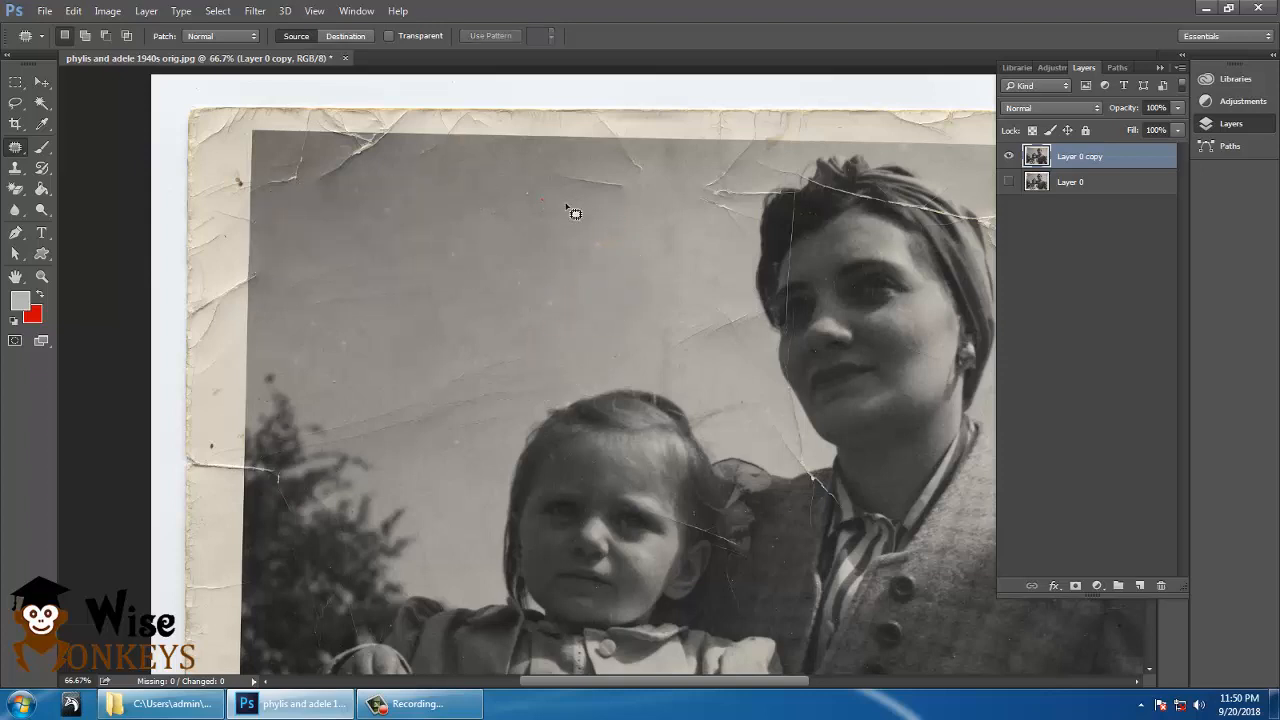
# Patch the short crease remnants near the upper edge of the sky with clean sky.
pyautogui.moveTo(565, 203)
pyautogui.mouseDown()
pyautogui.moveTo(645, 200)
pyautogui.moveTo(679, 160)
pyautogui.moveTo(605, 142)
pyautogui.moveTo(511, 182)
pyautogui.moveTo(612, 218)
pyautogui.mouseUp()
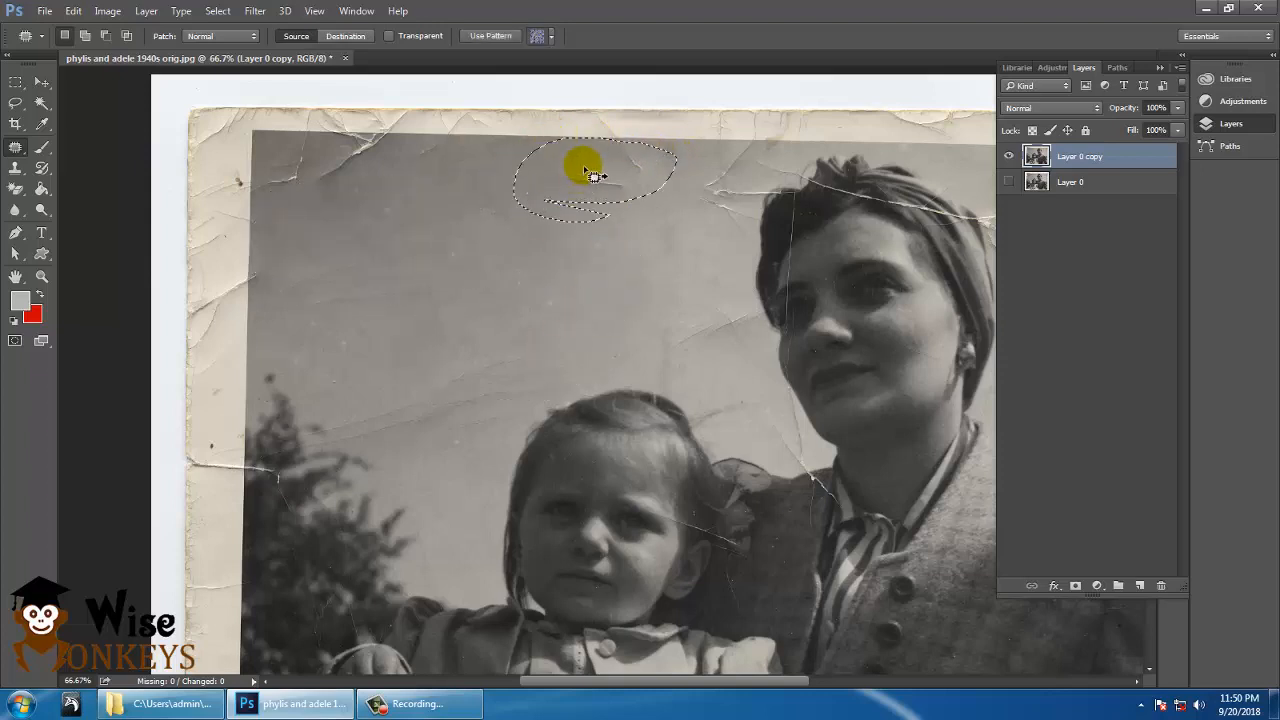
pyautogui.moveTo(584, 168); pyautogui.dragTo(520, 293)
pyautogui.click(647, 281)
# Patch the faint creases in the sky above the tree and beside the girl's head.
pyautogui.moveTo(441, 355); pyautogui.dragTo(369, 382)
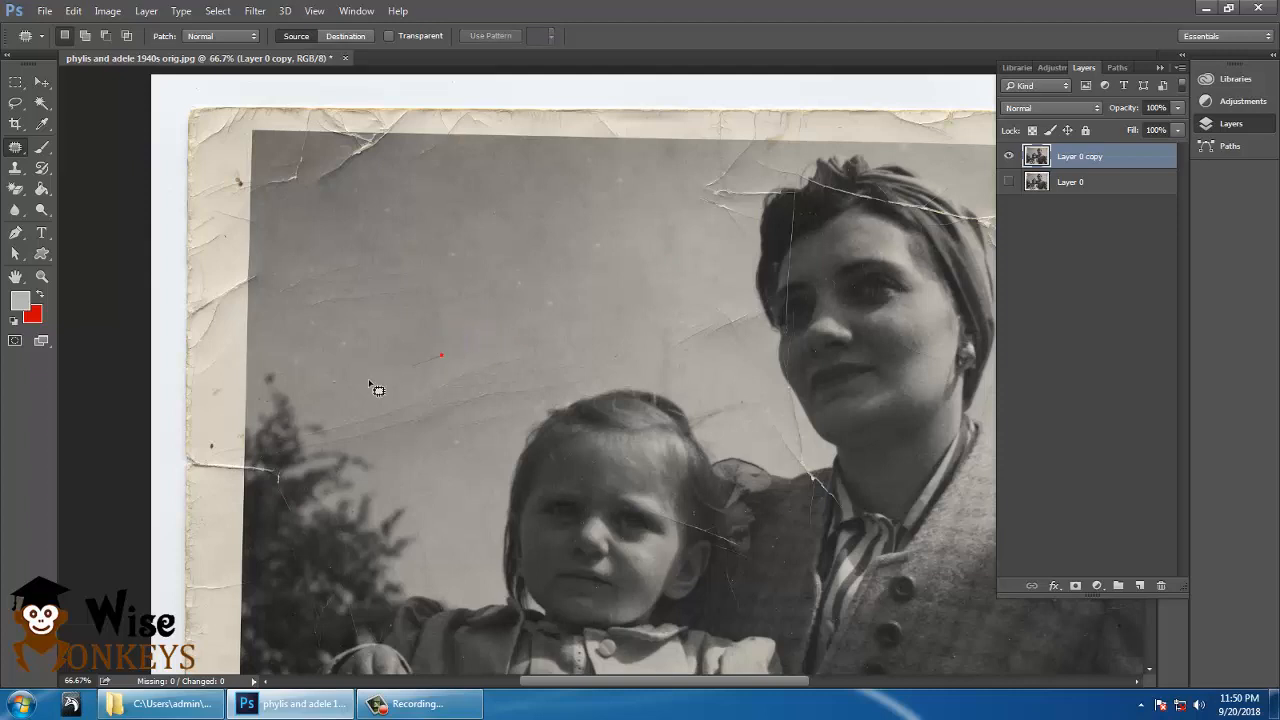
pyautogui.moveTo(470, 447)
pyautogui.mouseDown()
pyautogui.moveTo(531, 409)
pyautogui.moveTo(497, 366)
pyautogui.moveTo(601, 241)
pyautogui.mouseUp()
pyautogui.moveTo(397, 240)
pyautogui.mouseDown()
pyautogui.moveTo(272, 271)
pyautogui.moveTo(267, 318)
pyautogui.moveTo(381, 337)
pyautogui.moveTo(451, 289)
pyautogui.moveTo(387, 253)
pyautogui.moveTo(583, 259)
pyautogui.moveTo(501, 220)
pyautogui.moveTo(453, 118)
pyautogui.mouseUp()
# Patch the creases in the sky between the girl's head and the woman's face.
pyautogui.moveTo(560, 331); pyautogui.dragTo(594, 374)
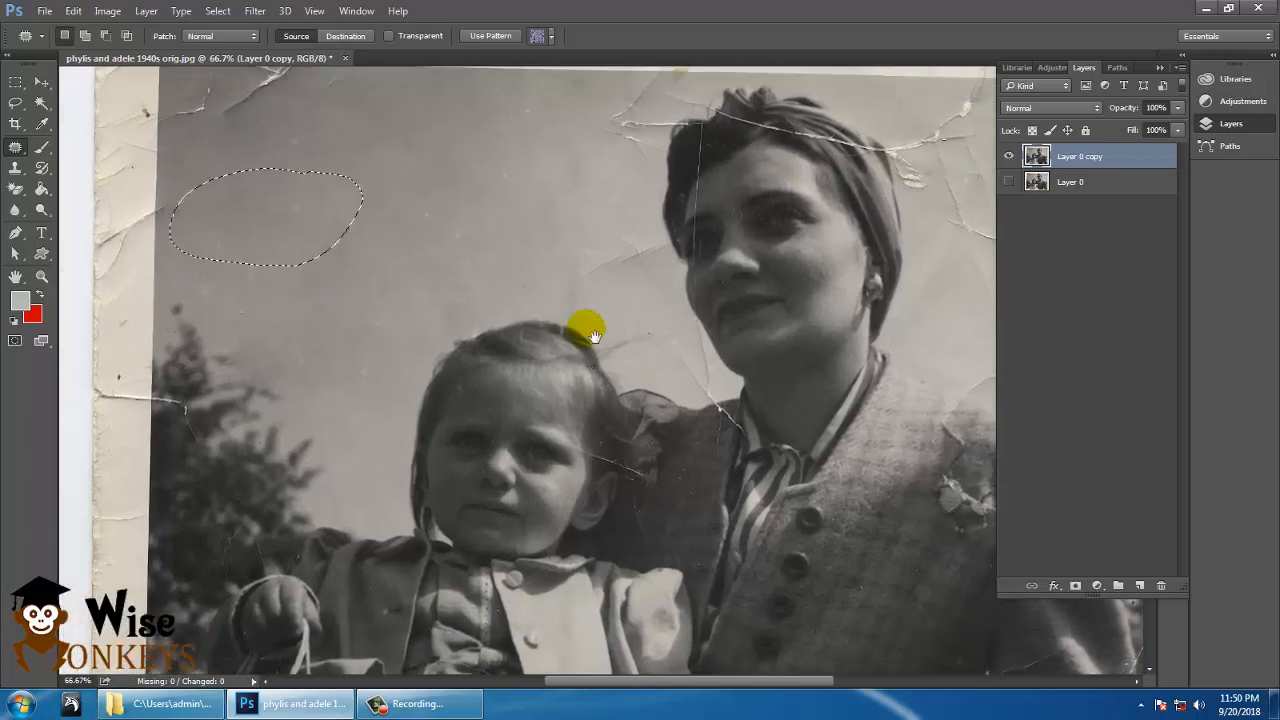
pyautogui.click(604, 222)
pyautogui.moveTo(545, 280)
pyautogui.mouseDown()
pyautogui.moveTo(597, 314)
pyautogui.moveTo(639, 312)
pyautogui.moveTo(672, 287)
pyautogui.moveTo(660, 221)
pyautogui.mouseUp()
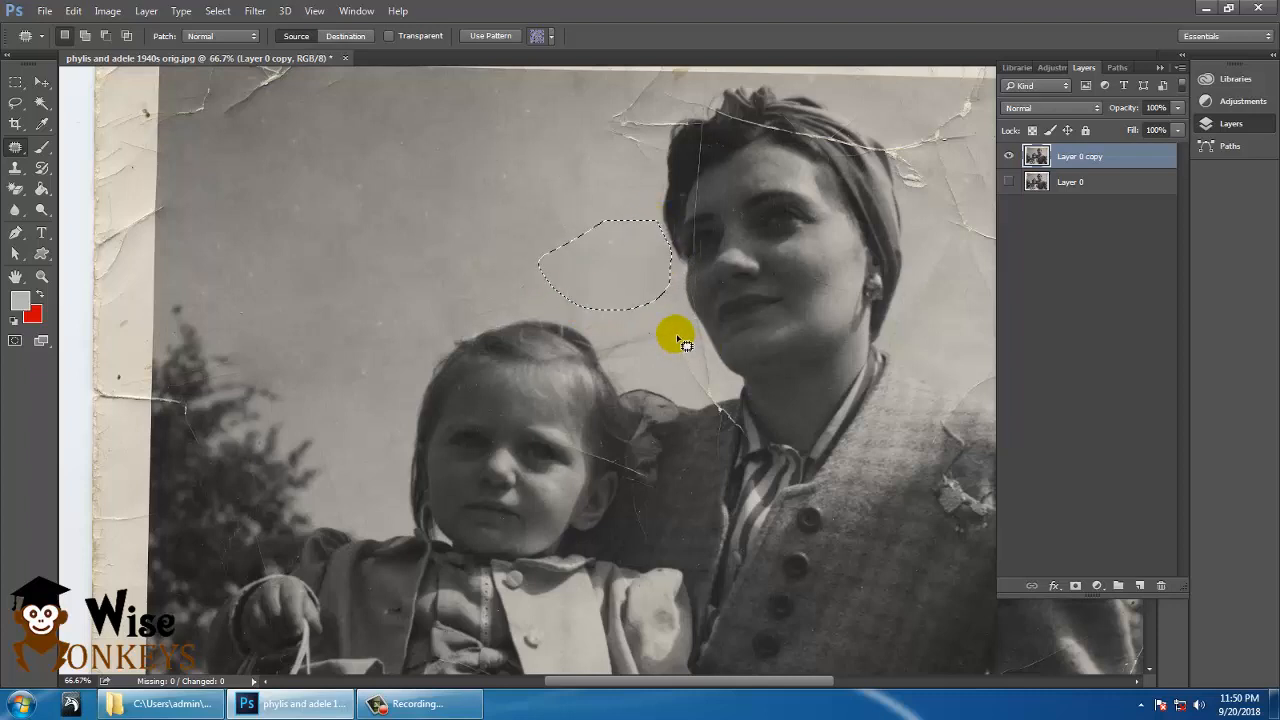
pyautogui.moveTo(672, 333)
pyautogui.mouseDown()
pyautogui.moveTo(690, 406)
pyautogui.moveTo(730, 407)
pyautogui.moveTo(692, 325)
pyautogui.moveTo(656, 322)
pyautogui.mouseUp()
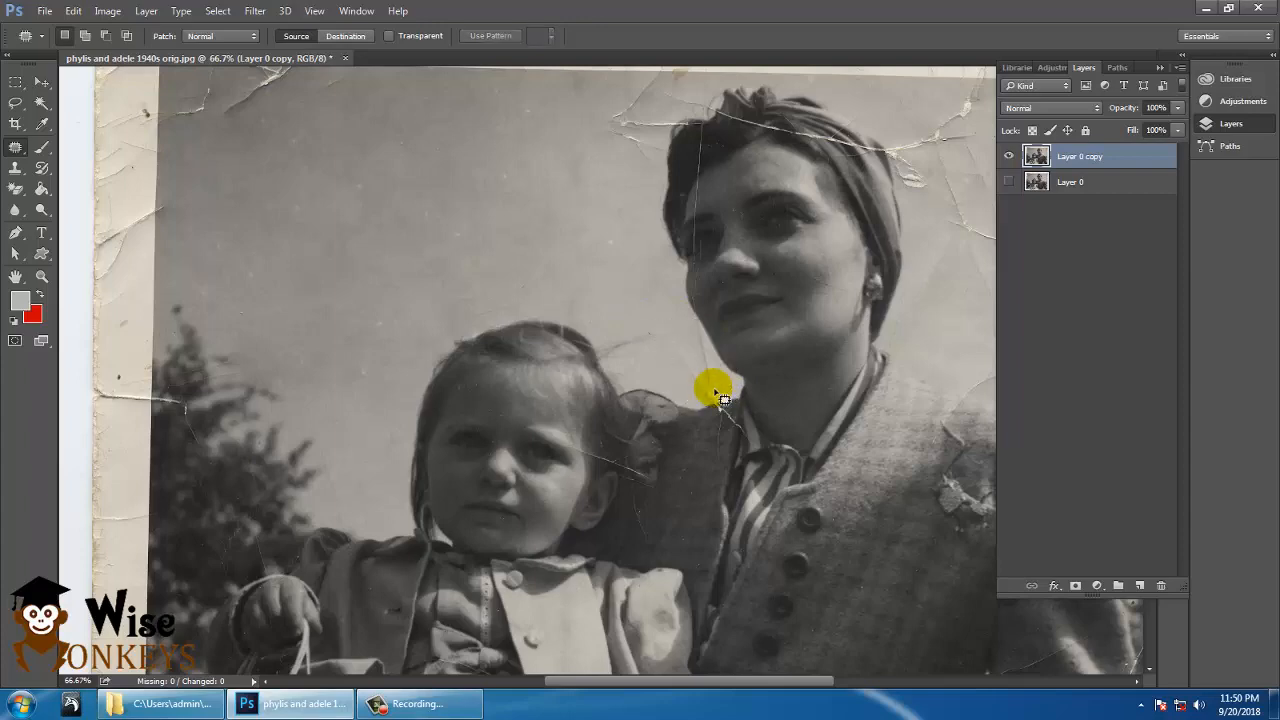
# Patch the crease lines in the bright sky just above the woman's shoulder, then clear the selection.
pyautogui.scroll(3, 715, 392)
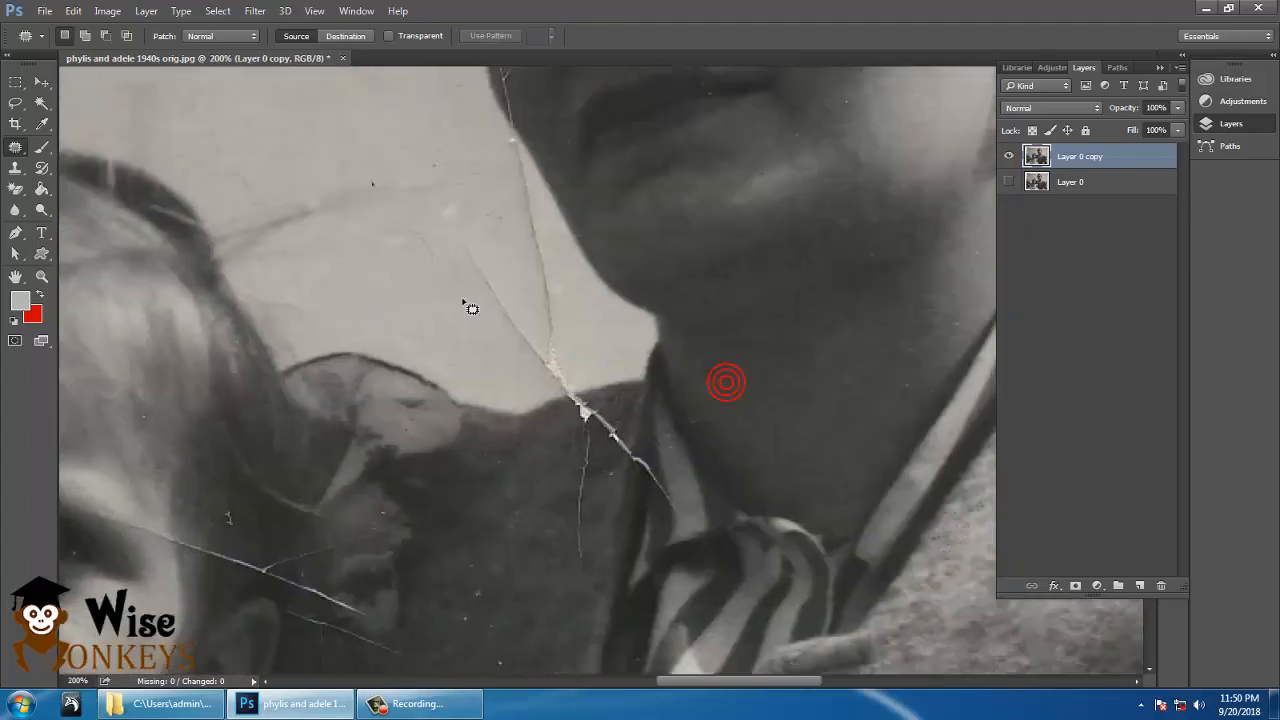
pyautogui.moveTo(508, 256)
pyautogui.mouseDown()
pyautogui.moveTo(474, 354)
pyautogui.moveTo(540, 391)
pyautogui.moveTo(582, 384)
pyautogui.moveTo(543, 255)
pyautogui.moveTo(511, 257)
pyautogui.mouseUp()
pyautogui.moveTo(520, 307); pyautogui.dragTo(299, 84)
pyautogui.hotkey('ctrl', 'd')
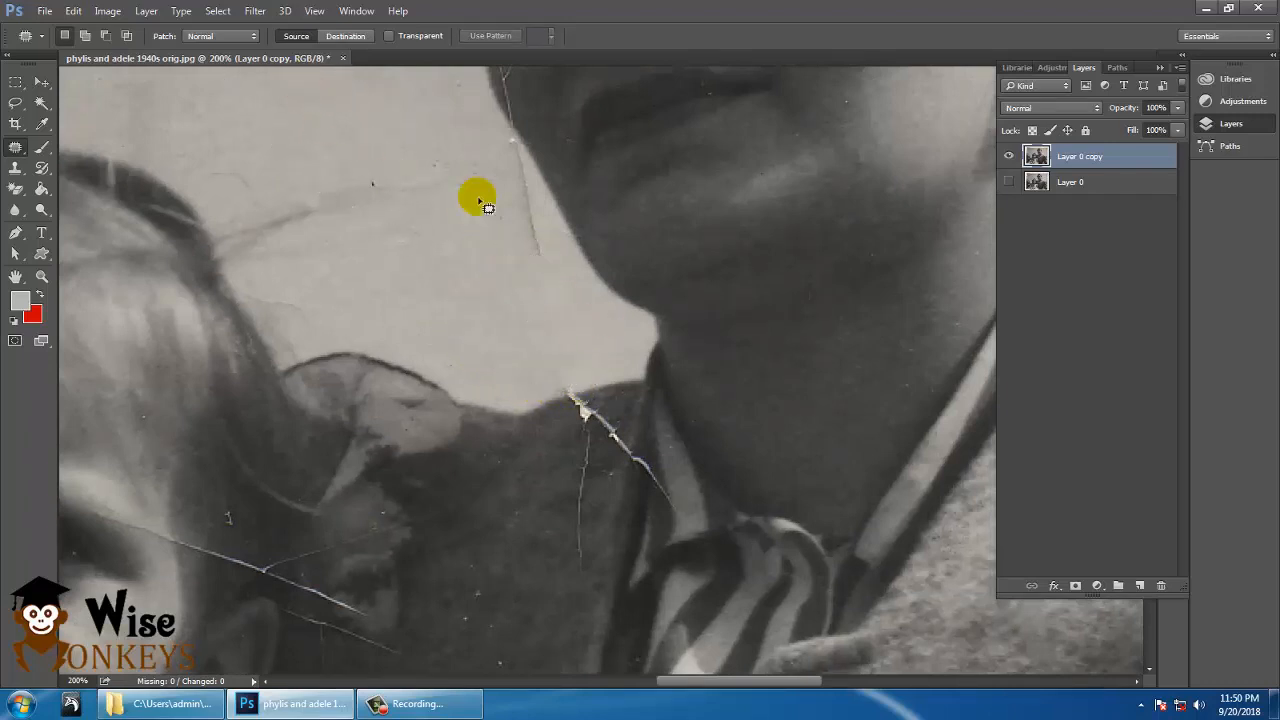
# Patch the remaining crease in the sky alongside the woman's jaw.
pyautogui.moveTo(480, 169)
pyautogui.mouseDown()
pyautogui.moveTo(507, 272)
pyautogui.moveTo(537, 285)
pyautogui.moveTo(563, 211)
pyautogui.mouseUp()
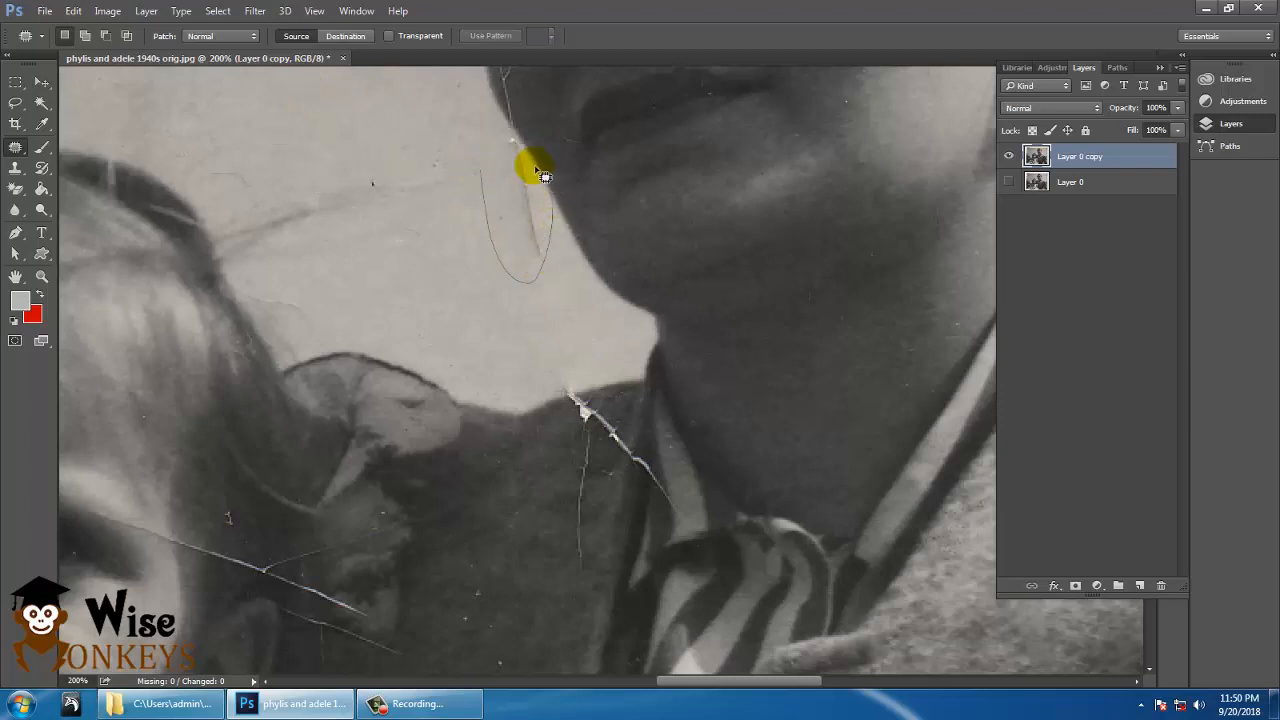
pyautogui.moveTo(536, 170); pyautogui.dragTo(487, 127)
pyautogui.moveTo(530, 178); pyautogui.dragTo(420, 80)
# Patch the branching scratches on the woman's shadowed cheek with clean skin texture.
pyautogui.moveTo(574, 214)
pyautogui.mouseDown()
pyautogui.moveTo(571, 400)
pyautogui.moveTo(587, 377)
pyautogui.mouseUp()
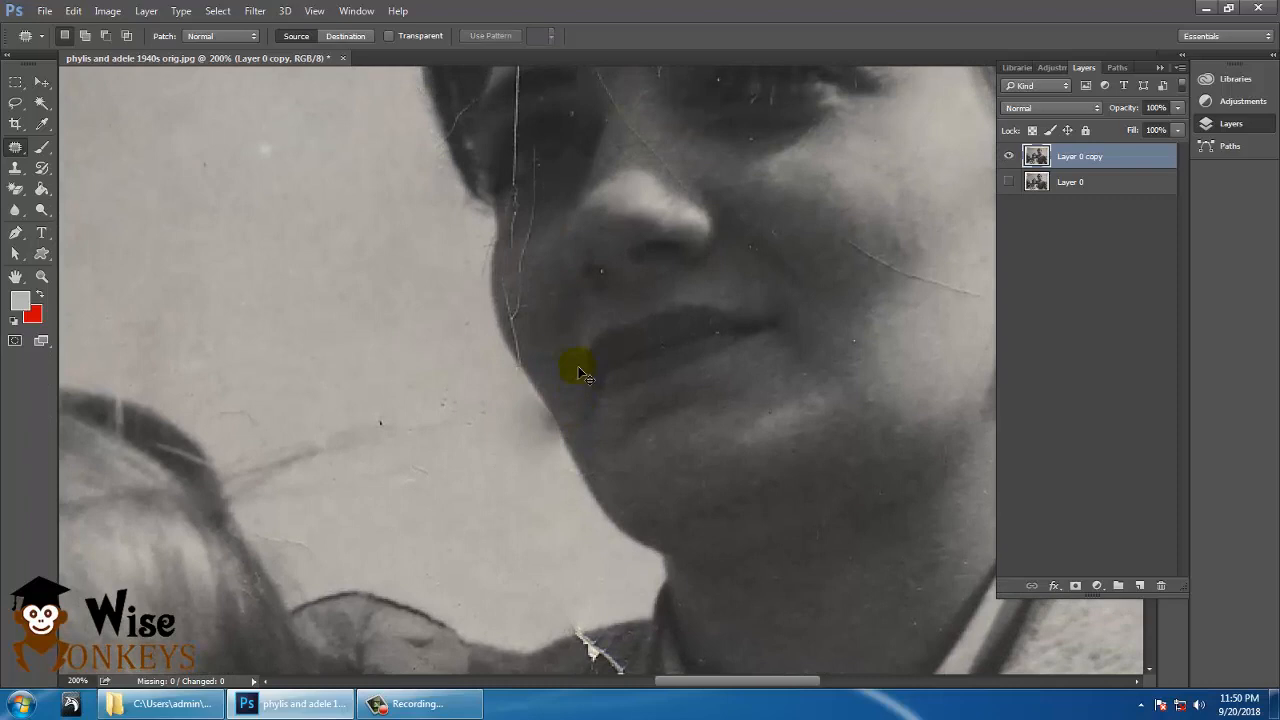
pyautogui.hotkey('ctrl', '+')
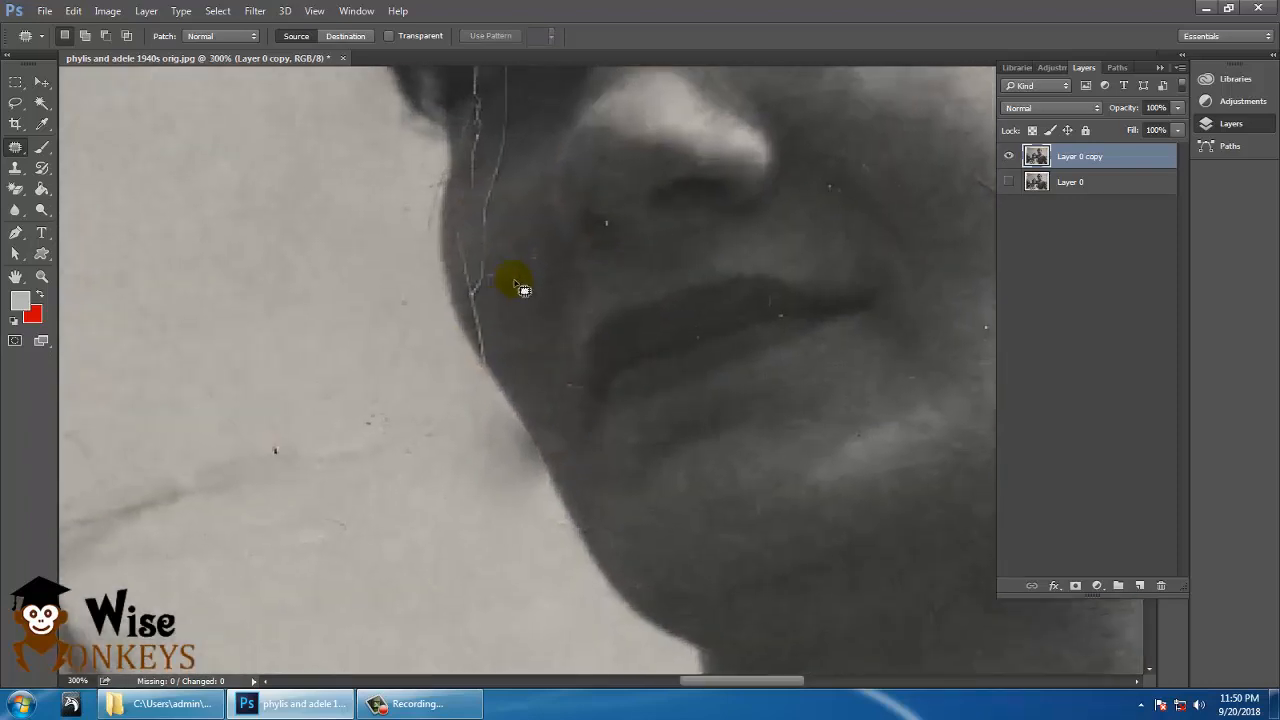
pyautogui.moveTo(454, 227)
pyautogui.mouseDown()
pyautogui.moveTo(478, 318)
pyautogui.moveTo(497, 304)
pyautogui.moveTo(489, 226)
pyautogui.moveTo(547, 249)
pyautogui.mouseUp()
pyautogui.moveTo(548, 212); pyautogui.dragTo(579, 355)
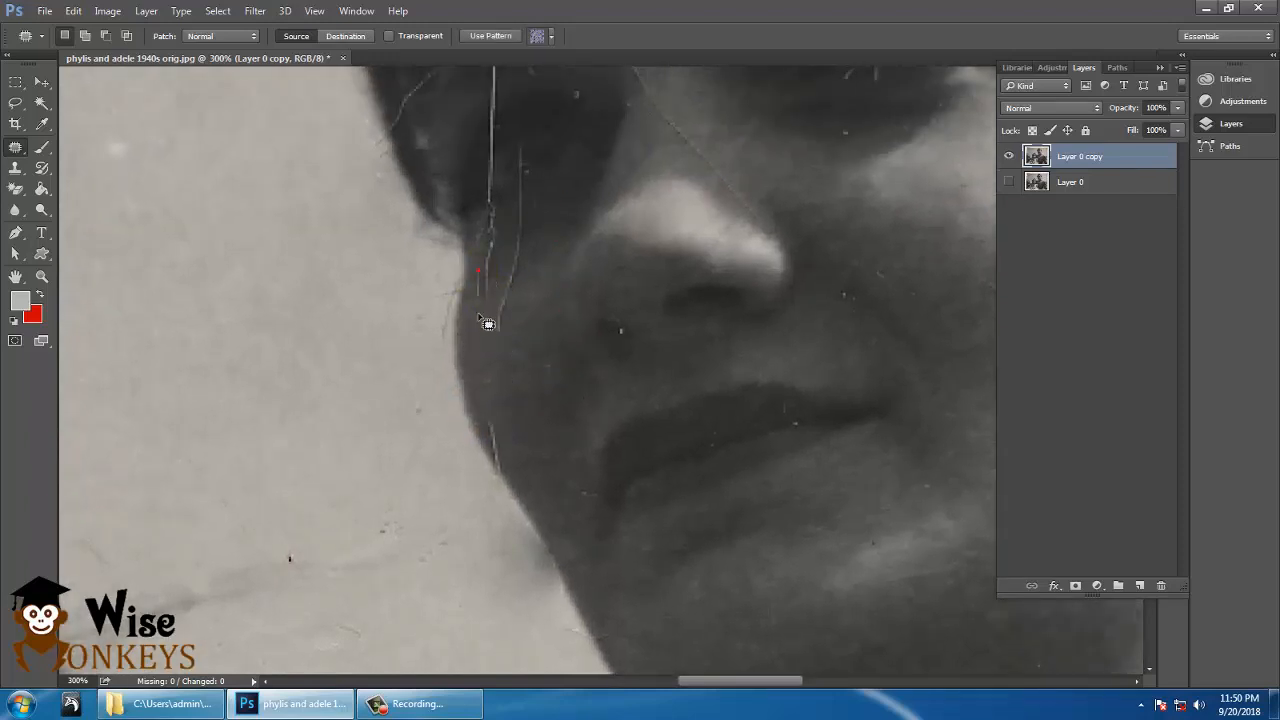
pyautogui.moveTo(501, 248); pyautogui.dragTo(503, 236)
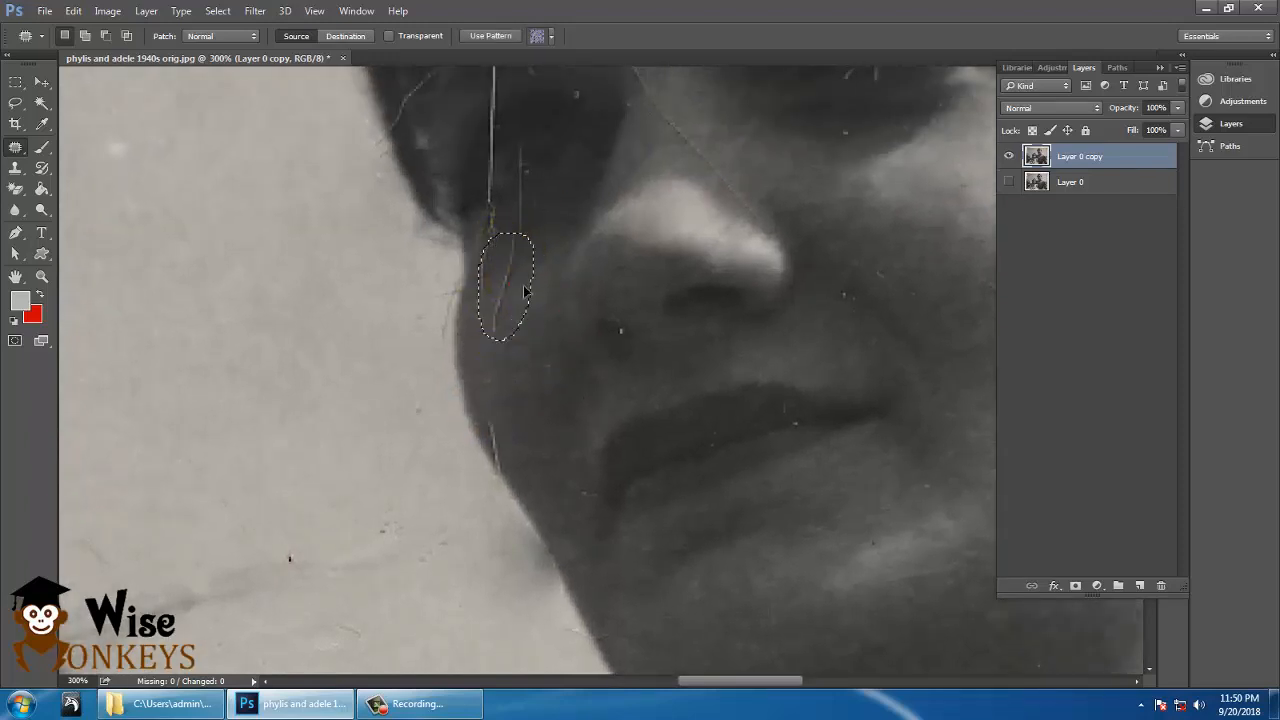
pyautogui.moveTo(523, 286)
pyautogui.mouseDown()
pyautogui.moveTo(557, 286)
pyautogui.moveTo(624, 248)
pyautogui.moveTo(653, 372)
pyautogui.mouseUp()
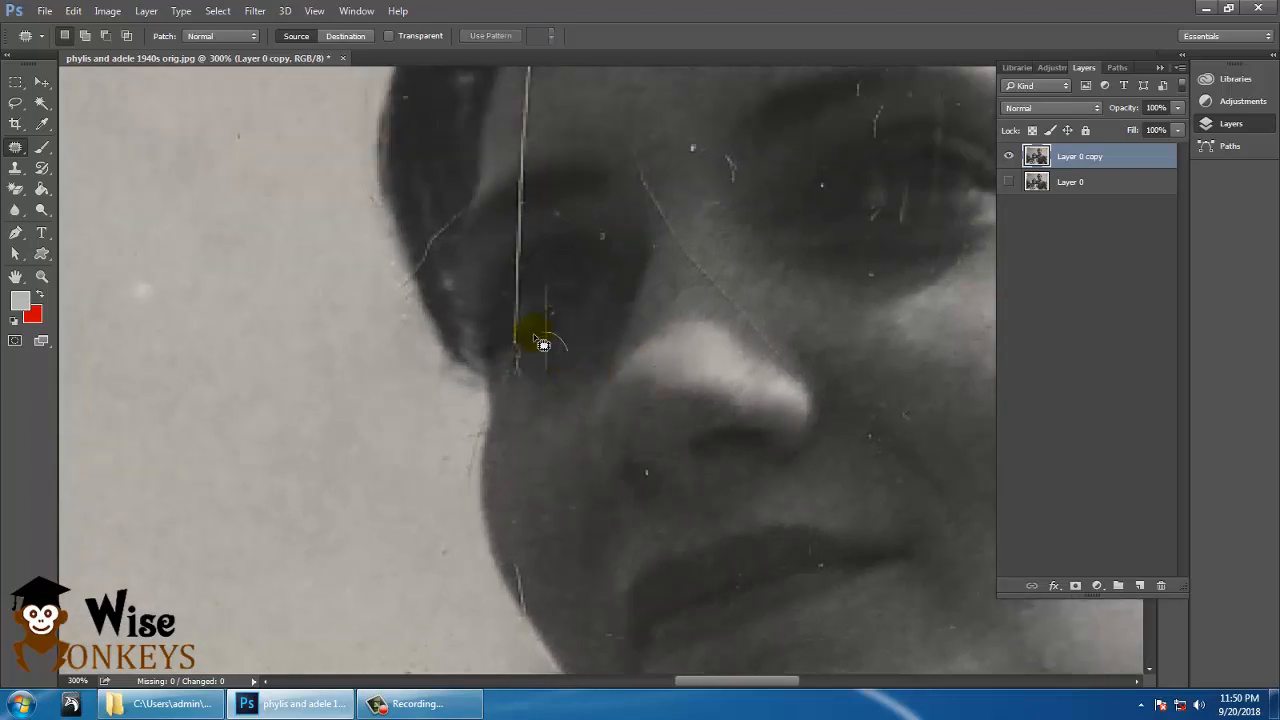
# Patch the lower ends of the vertical scratches below the woman's shadowed eye.
pyautogui.moveTo(558, 349); pyautogui.dragTo(562, 354)
pyautogui.moveTo(545, 366); pyautogui.dragTo(610, 343)
pyautogui.moveTo(674, 303); pyautogui.dragTo(679, 377)
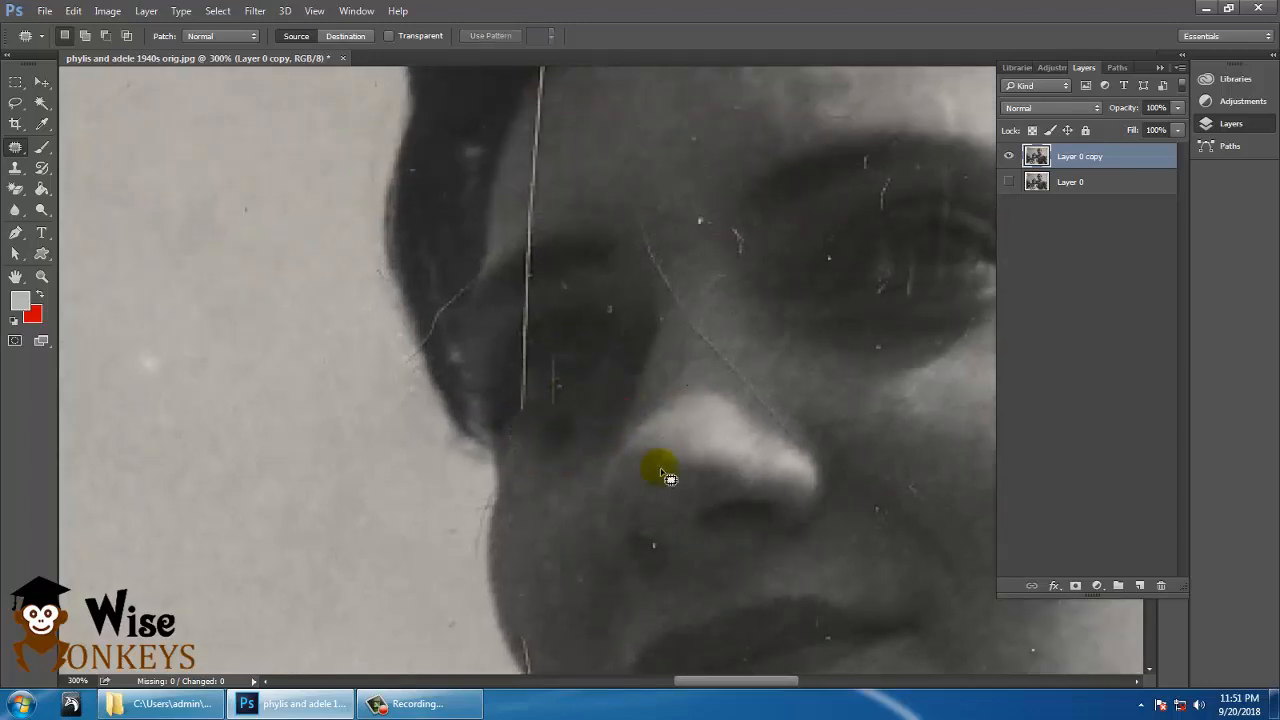
pyautogui.moveTo(558, 410); pyautogui.dragTo(563, 437)
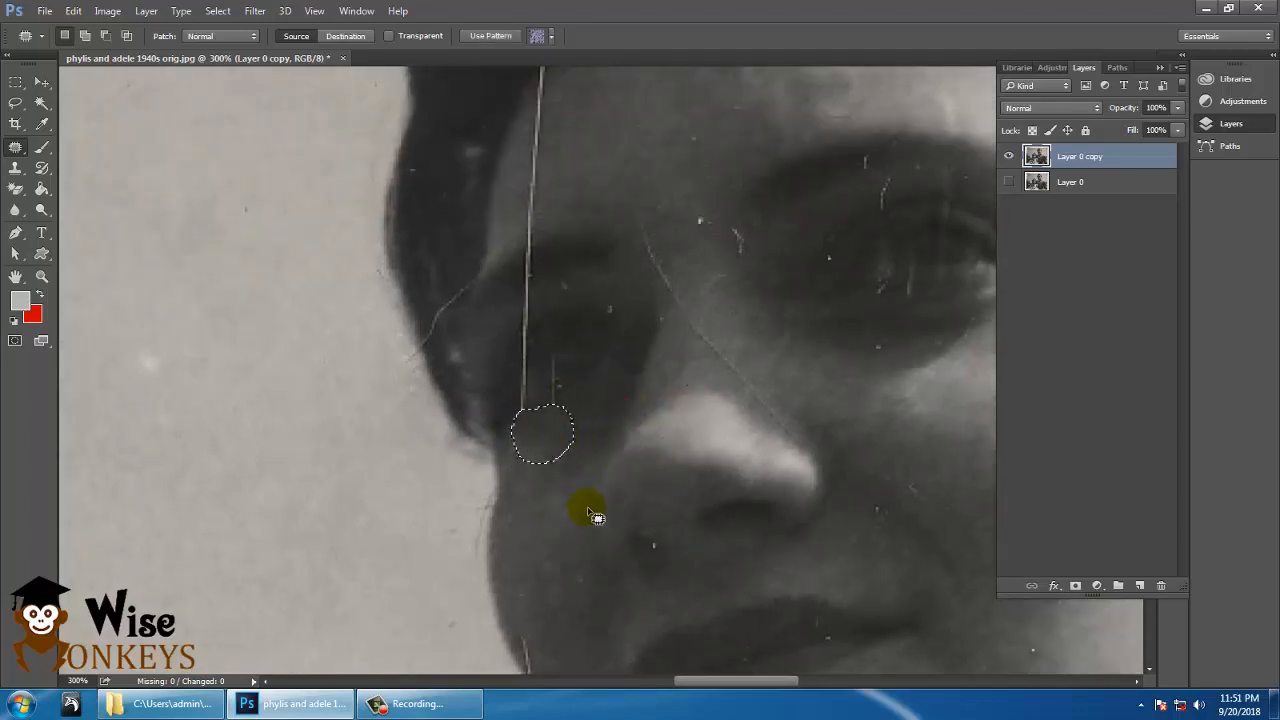
# Patch the long vertical scratch where it crosses the woman's shadowed eyebrow and the forehead just above it.
pyautogui.hotkey('ctrl', 'd')
pyautogui.press('c')
pyautogui.moveTo(590, 338); pyautogui.dragTo(608, 464)
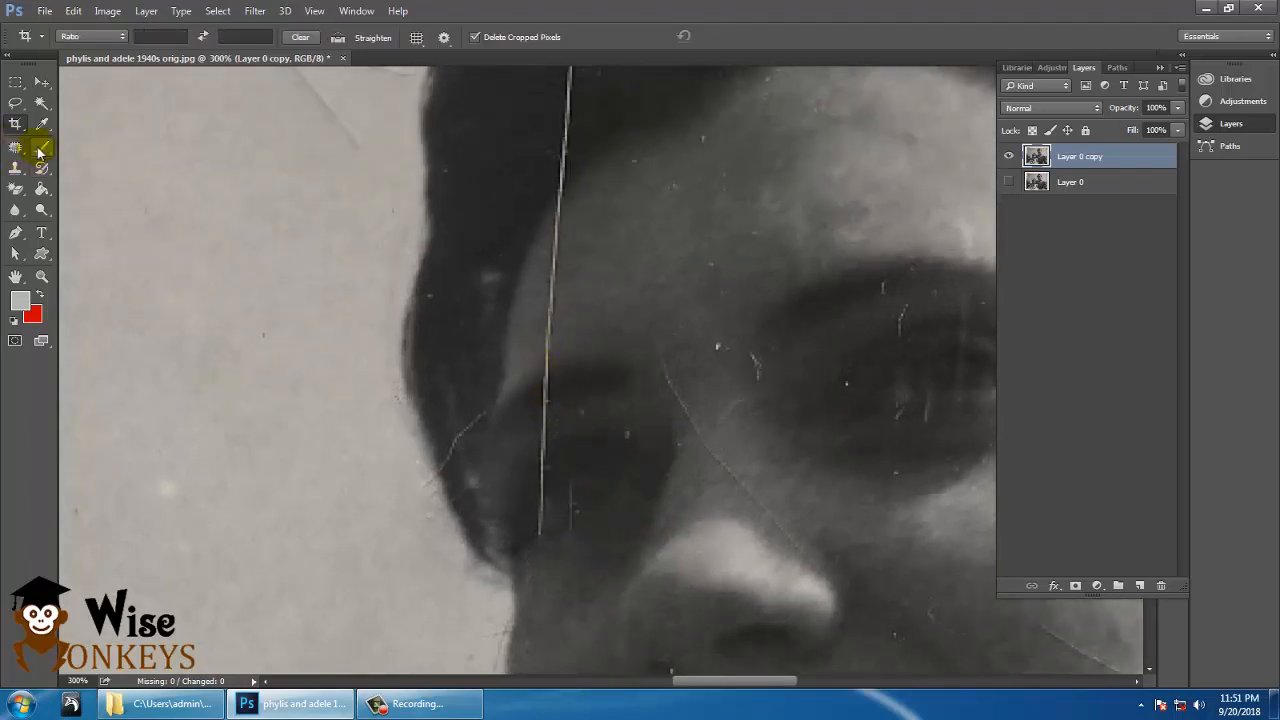
pyautogui.press('j')
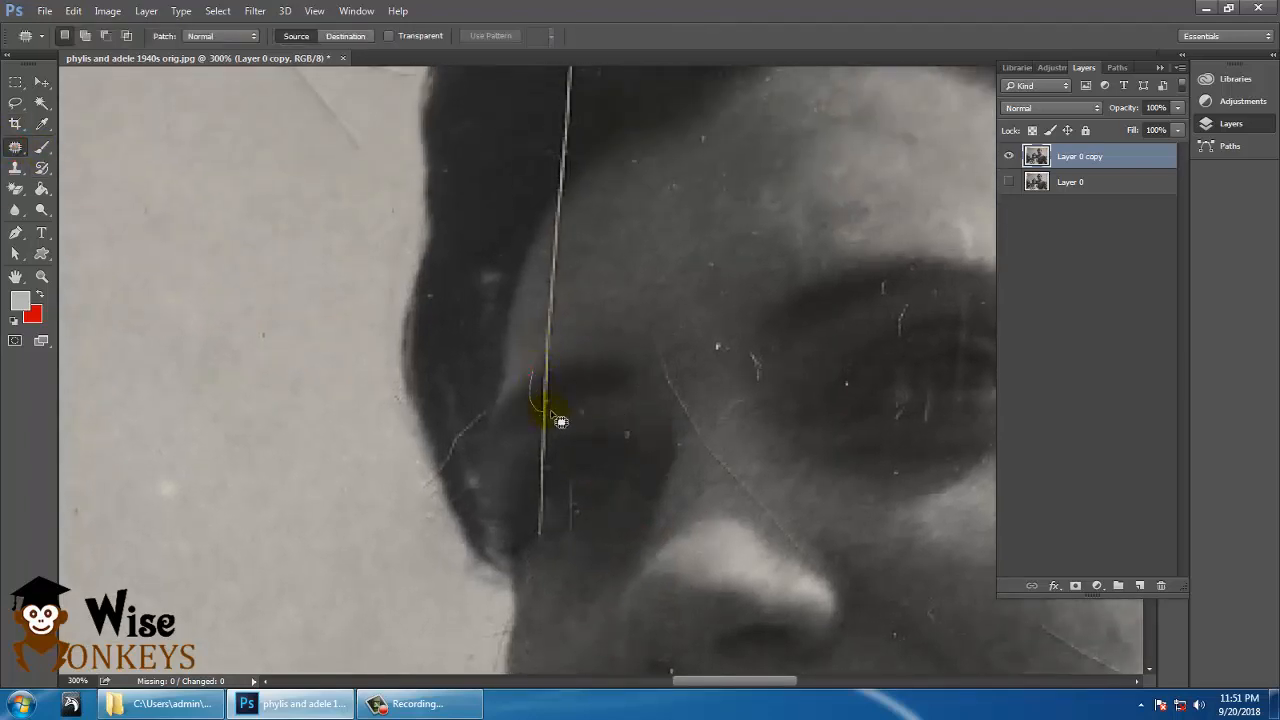
pyautogui.moveTo(556, 363); pyautogui.dragTo(556, 366)
pyautogui.moveTo(550, 396); pyautogui.dragTo(593, 389)
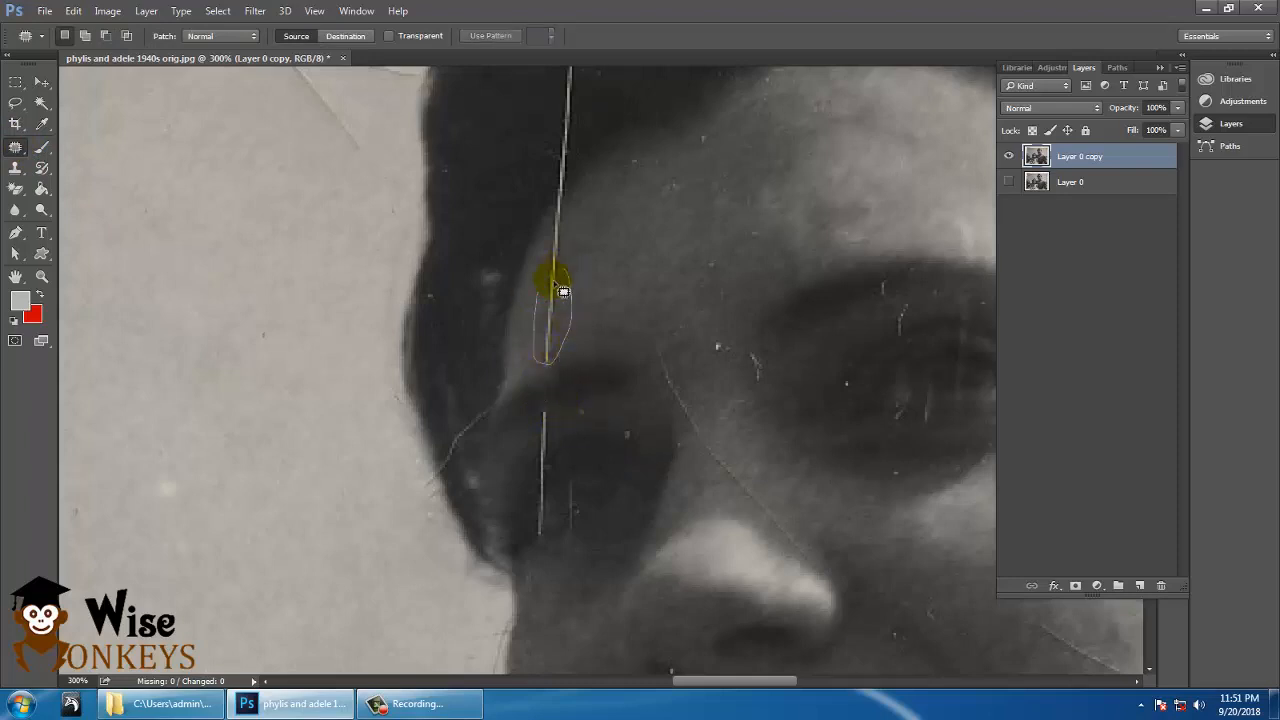
pyautogui.moveTo(553, 282); pyautogui.dragTo(561, 269)
pyautogui.moveTo(562, 322); pyautogui.dragTo(614, 287)
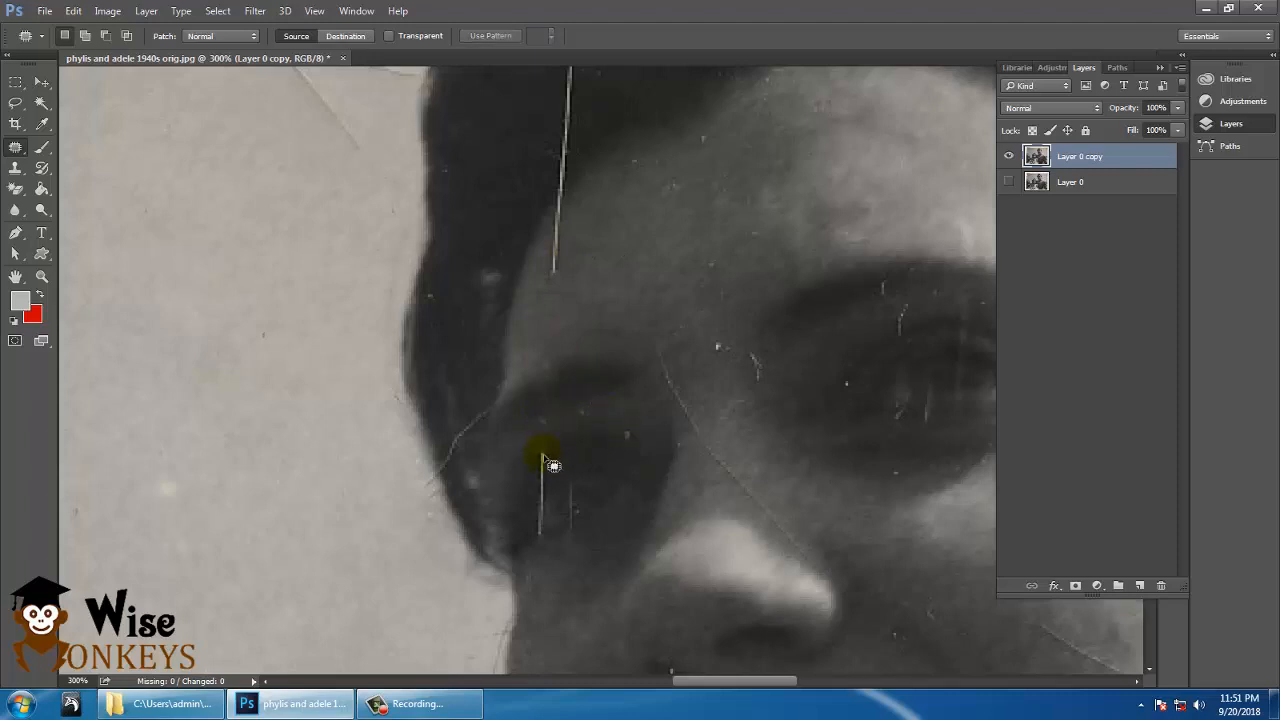
# Patch the remaining vertical scratches inside the woman's shadowed eye socket with nearby dark texture.
pyautogui.moveTo(558, 444)
pyautogui.mouseDown()
pyautogui.moveTo(556, 467)
pyautogui.moveTo(586, 459)
pyautogui.mouseUp()
pyautogui.click(593, 476)
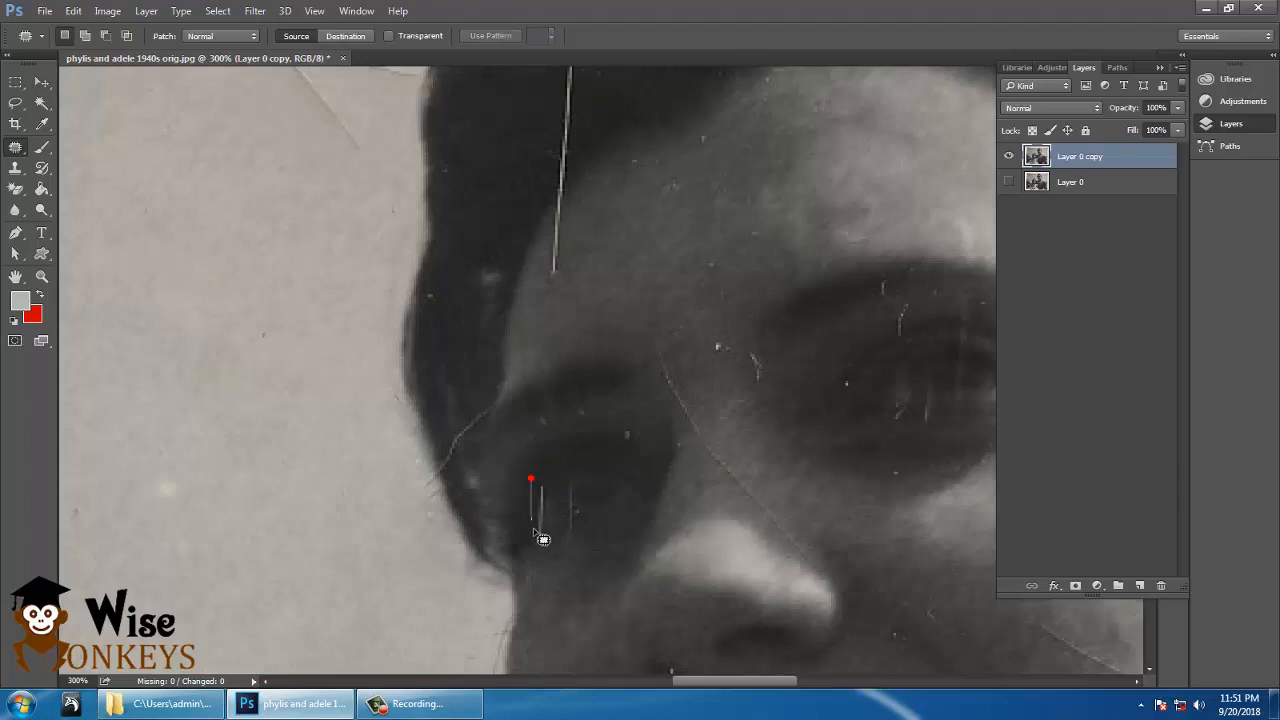
pyautogui.moveTo(565, 528)
pyautogui.mouseDown()
pyautogui.moveTo(554, 522)
pyautogui.moveTo(586, 510)
pyautogui.mouseUp()
pyautogui.moveTo(559, 513); pyautogui.dragTo(554, 506)
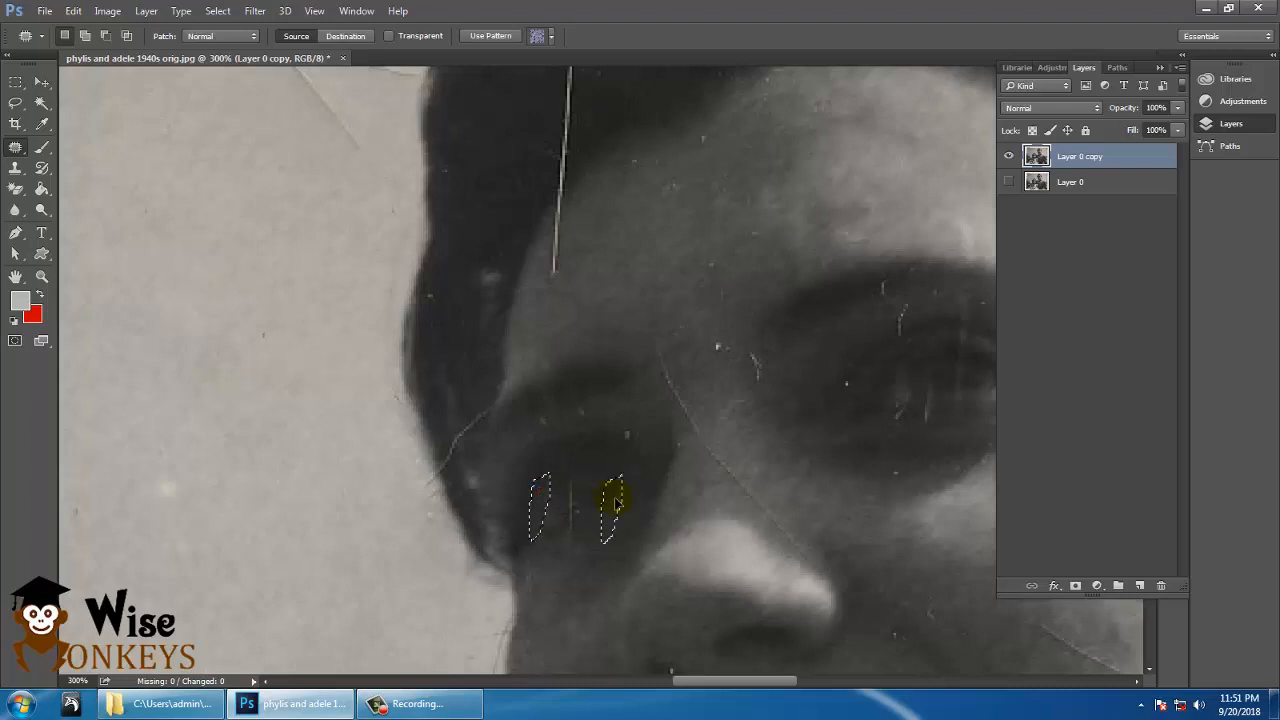
pyautogui.moveTo(645, 515); pyautogui.dragTo(572, 470)
pyautogui.click(604, 273)
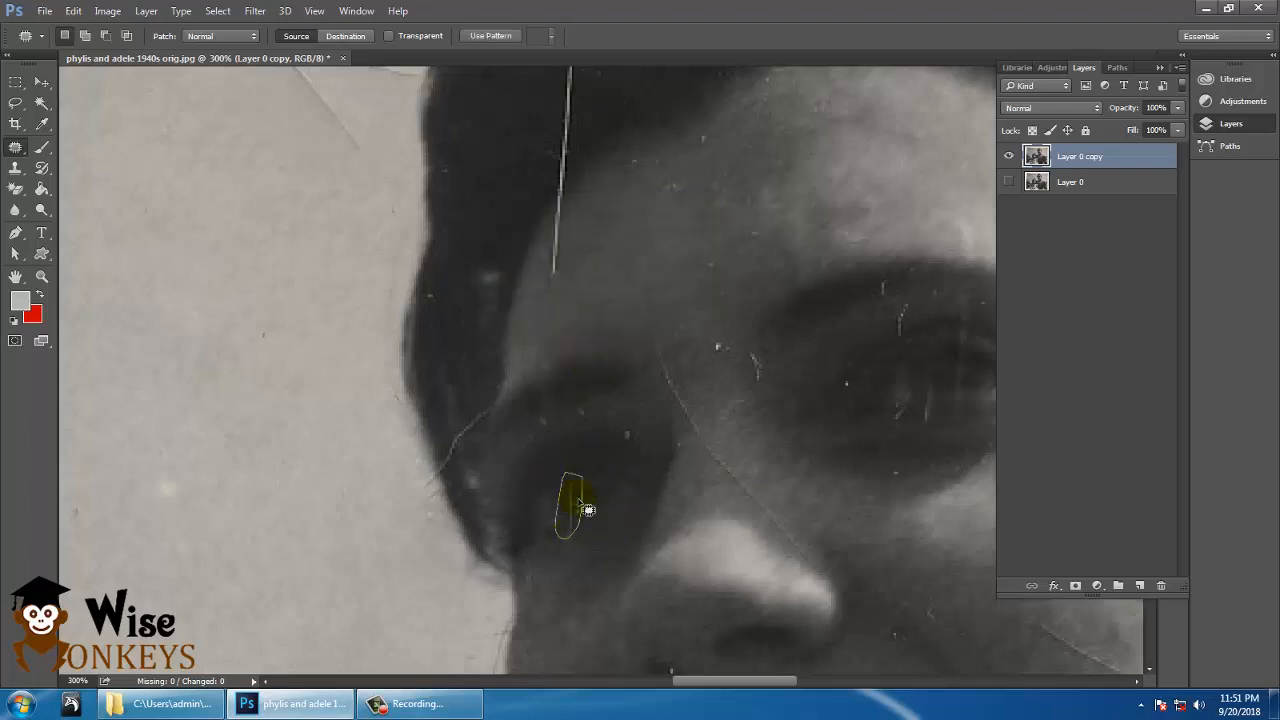
pyautogui.moveTo(588, 510); pyautogui.dragTo(549, 513)
# Patch the vertical scratch from the woman's upper forehead through the hairline to the crown of her dark hair.
pyautogui.moveTo(660, 348); pyautogui.dragTo(645, 530)
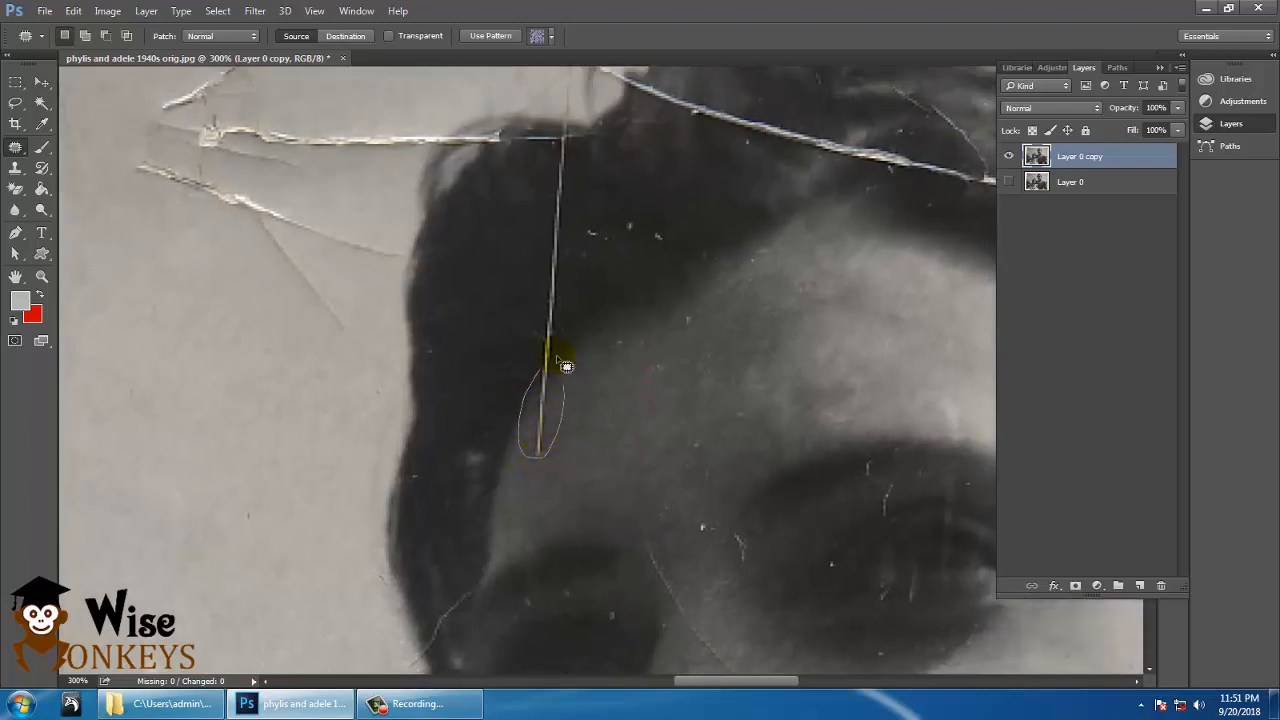
pyautogui.moveTo(557, 358); pyautogui.dragTo(555, 356)
pyautogui.moveTo(554, 405); pyautogui.dragTo(628, 403)
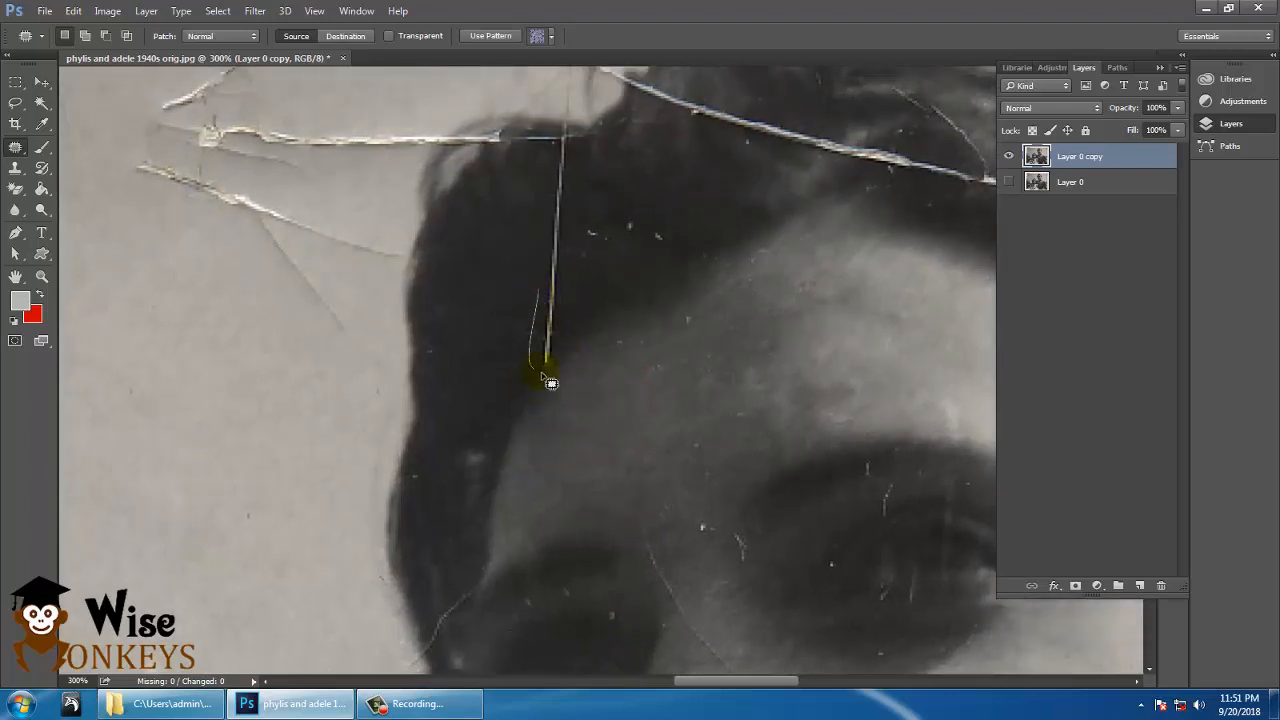
pyautogui.moveTo(562, 319); pyautogui.dragTo(506, 306)
pyautogui.moveTo(585, 284); pyautogui.dragTo(565, 402)
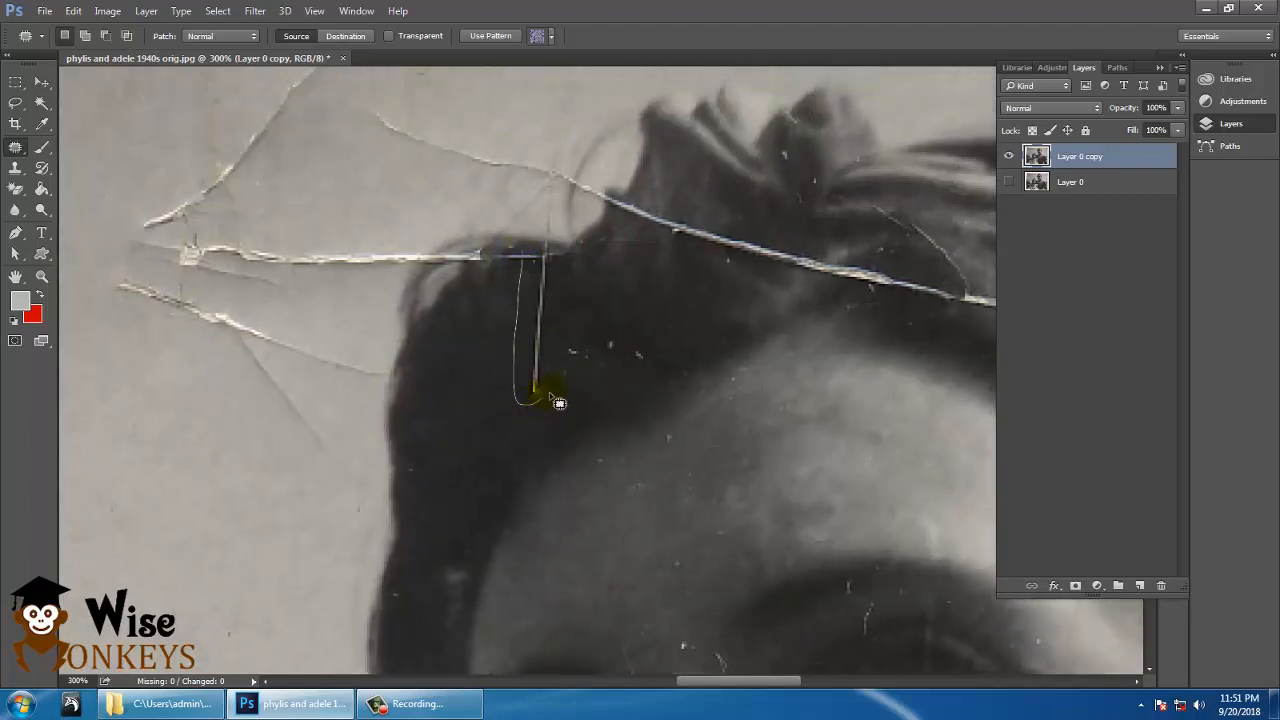
pyautogui.moveTo(541, 246); pyautogui.dragTo(529, 250)
pyautogui.moveTo(540, 288); pyautogui.dragTo(464, 371)
# Patch the cluster of branching cracks in the sky beside the woman's hair with clean sky.
pyautogui.moveTo(487, 309); pyautogui.dragTo(563, 391)
pyautogui.moveTo(329, 303)
pyautogui.mouseDown()
pyautogui.moveTo(223, 274)
pyautogui.moveTo(206, 403)
pyautogui.moveTo(364, 540)
pyautogui.moveTo(457, 512)
pyautogui.moveTo(470, 446)
pyautogui.moveTo(357, 272)
pyautogui.mouseUp()
pyautogui.moveTo(483, 376); pyautogui.dragTo(679, 318)
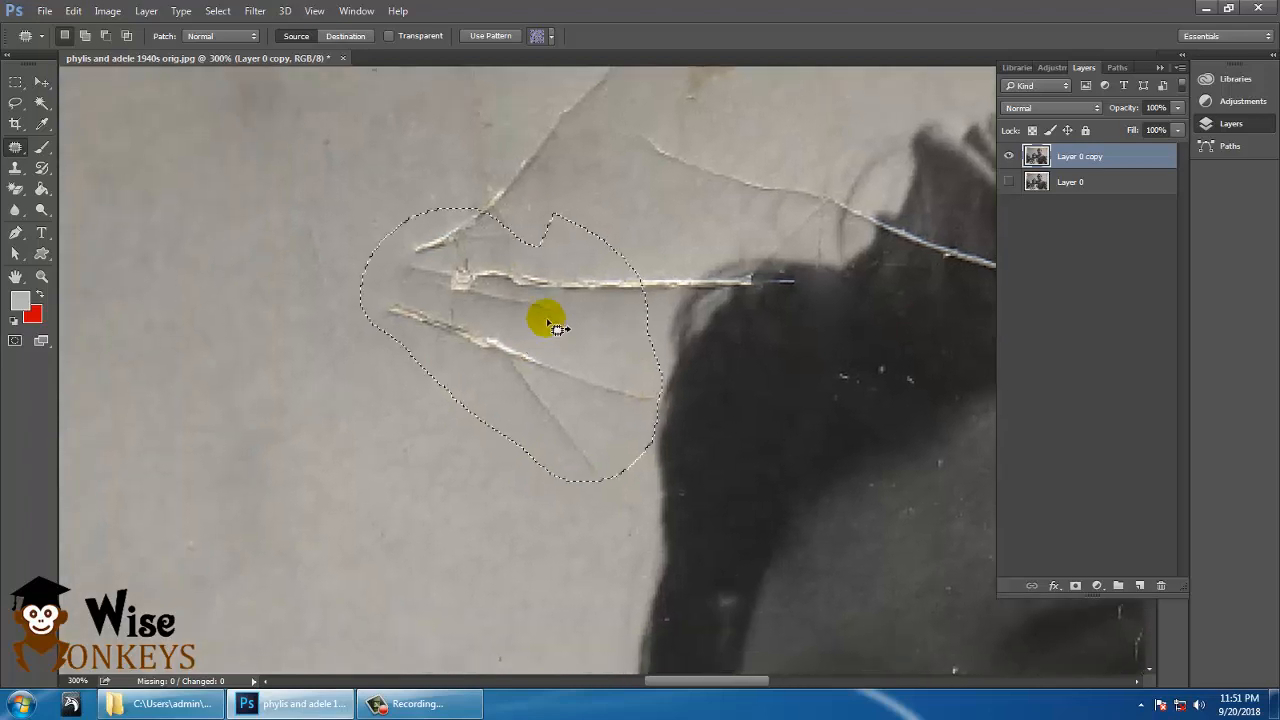
pyautogui.moveTo(548, 309)
pyautogui.mouseDown()
pyautogui.moveTo(139, 441)
pyautogui.moveTo(246, 436)
pyautogui.mouseUp()
# Patch the diagonal crease running up to the photo's border and the curved crack in the sky leading to the hair.
pyautogui.moveTo(458, 298); pyautogui.dragTo(414, 380)
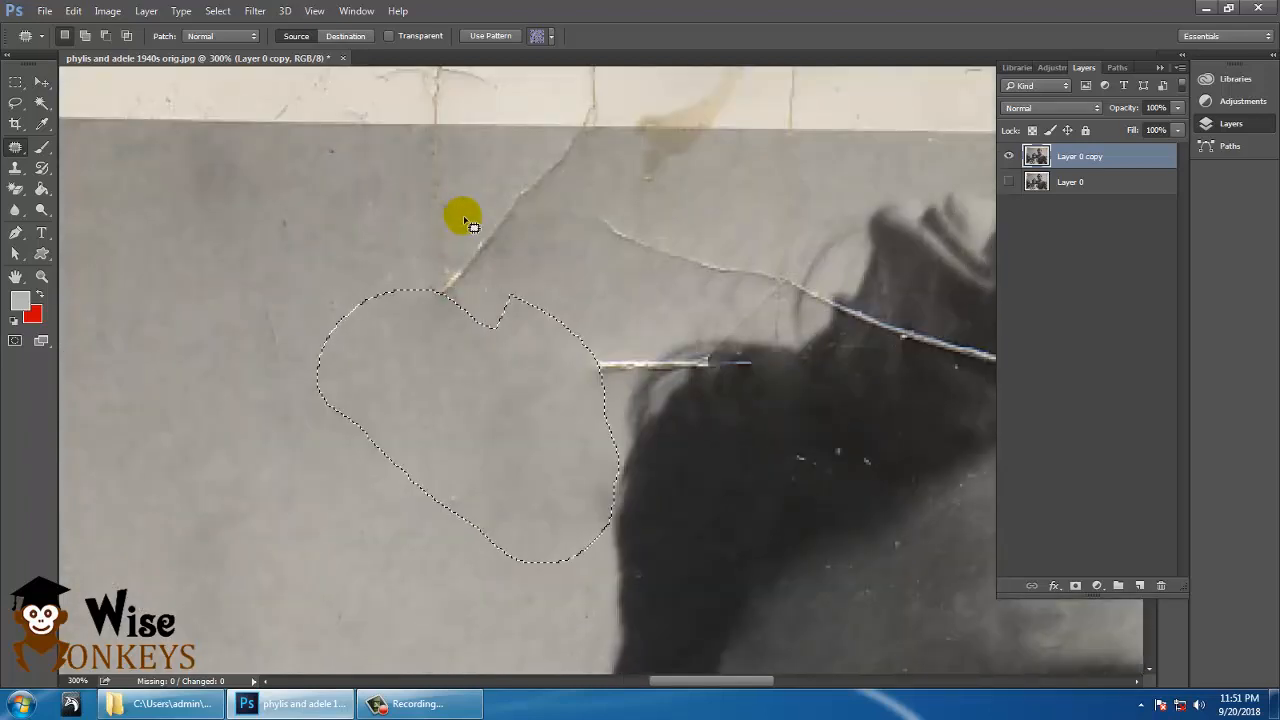
pyautogui.moveTo(465, 199)
pyautogui.mouseDown()
pyautogui.moveTo(380, 298)
pyautogui.moveTo(514, 298)
pyautogui.moveTo(586, 166)
pyautogui.moveTo(566, 129)
pyautogui.moveTo(467, 197)
pyautogui.mouseUp()
pyautogui.click(746, 236)
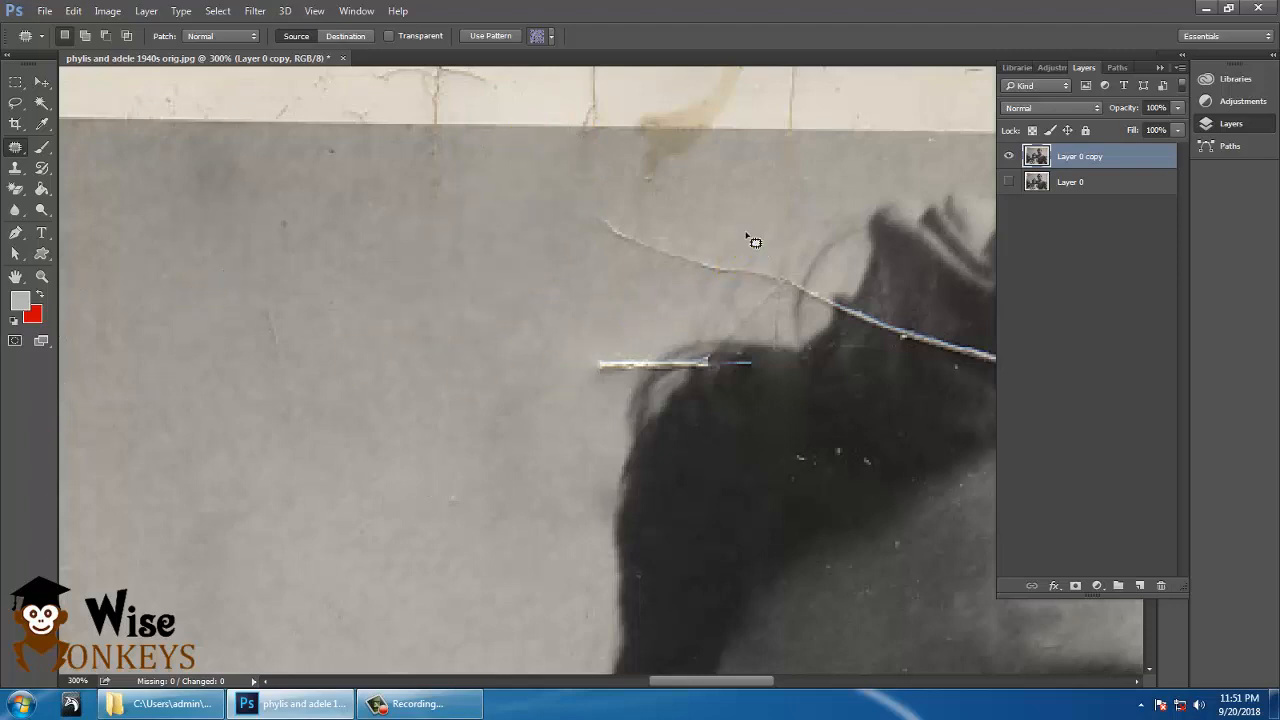
pyautogui.moveTo(556, 198)
pyautogui.mouseDown()
pyautogui.moveTo(614, 286)
pyautogui.moveTo(808, 346)
pyautogui.moveTo(848, 298)
pyautogui.moveTo(853, 215)
pyautogui.moveTo(790, 190)
pyautogui.mouseUp()
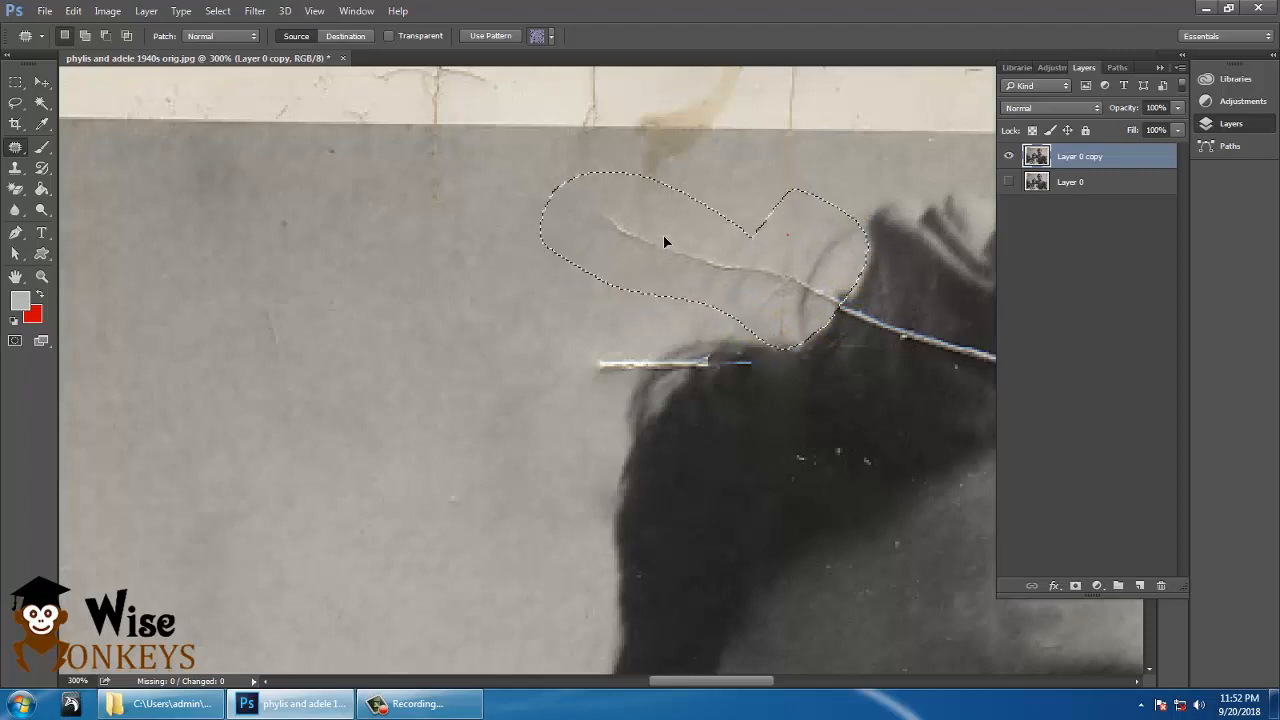
pyautogui.moveTo(632, 328)
pyautogui.mouseDown()
pyautogui.moveTo(566, 366)
pyautogui.moveTo(623, 394)
pyautogui.moveTo(698, 397)
pyautogui.moveTo(720, 319)
pyautogui.moveTo(538, 315)
pyautogui.mouseUp()
# Try to patch the horizontal crease at the hair's edge, then undo the changes and clear the selection.
pyautogui.moveTo(722, 317); pyautogui.dragTo(548, 291)
pyautogui.press('Delete')
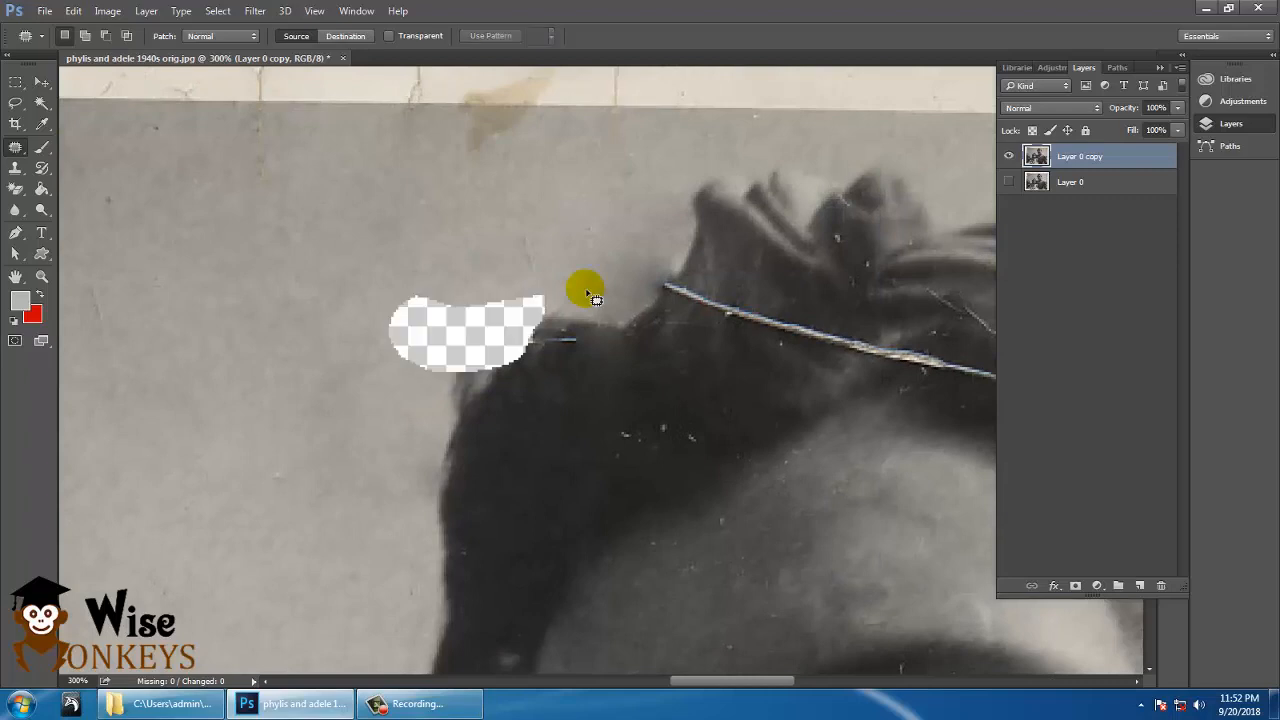
pyautogui.hotkey('ctrl', 'z')
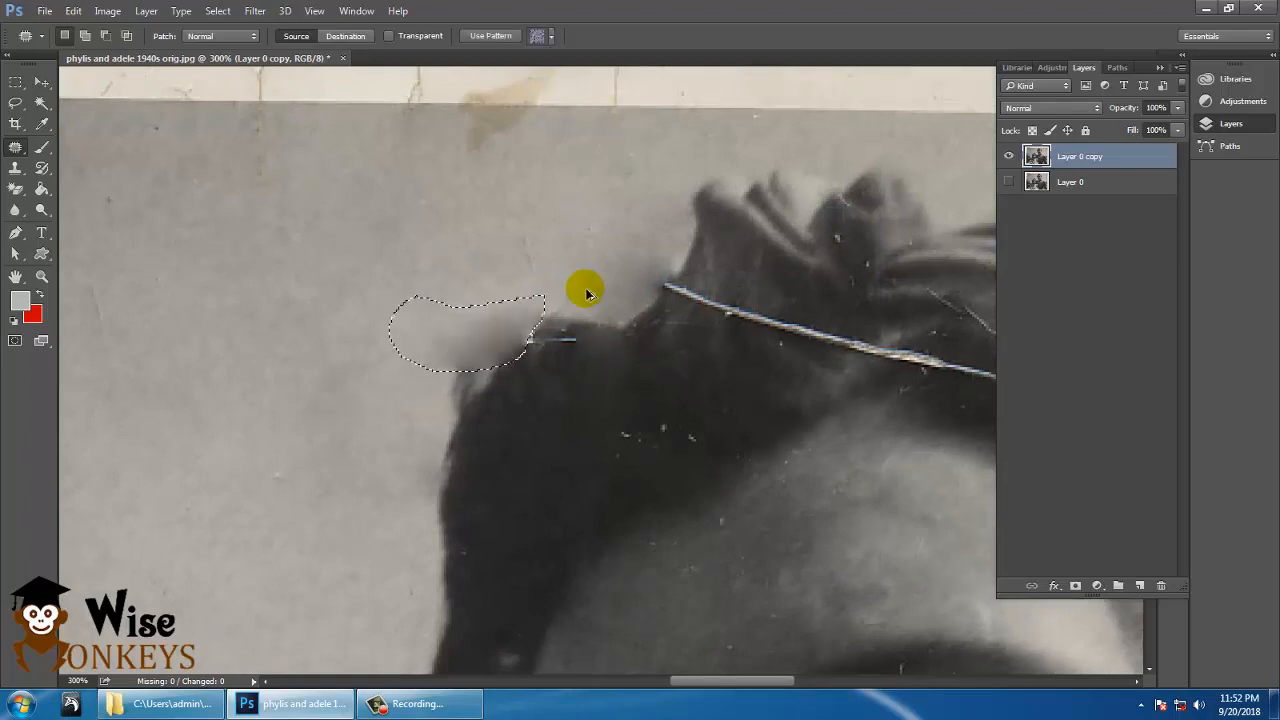
pyautogui.hotkey('ctrl', 'z')
pyautogui.hotkey('ctrl', 'd')
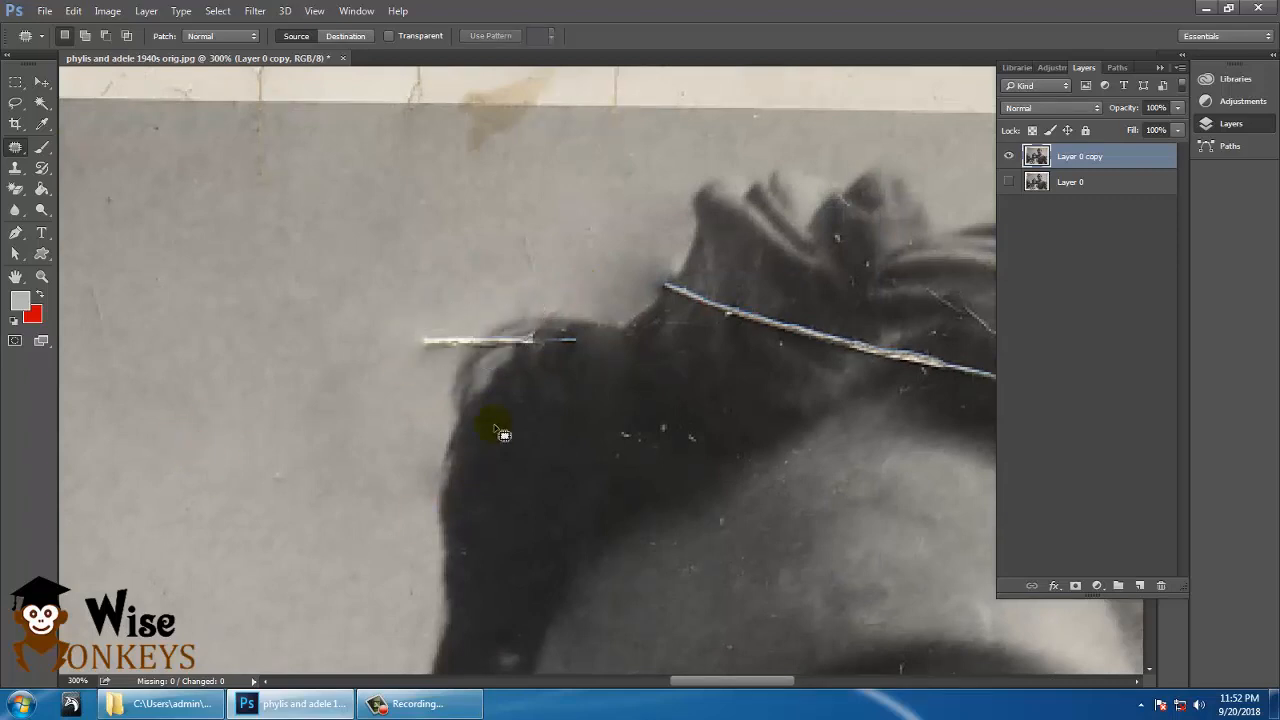
# Patch the sky end of the horizontal crease and the start of the long crease beneath the woman's front curls.
pyautogui.moveTo(415, 325)
pyautogui.mouseDown()
pyautogui.moveTo(429, 366)
pyautogui.moveTo(473, 342)
pyautogui.moveTo(481, 318)
pyautogui.moveTo(497, 332)
pyautogui.moveTo(458, 338)
pyautogui.moveTo(468, 354)
pyautogui.moveTo(498, 354)
pyautogui.moveTo(510, 334)
pyautogui.moveTo(457, 297)
pyautogui.moveTo(507, 338)
pyautogui.moveTo(497, 353)
pyautogui.moveTo(515, 323)
pyautogui.mouseUp()
pyautogui.click(523, 348)
pyautogui.press('space')
pyautogui.moveTo(839, 352); pyautogui.dragTo(655, 343)
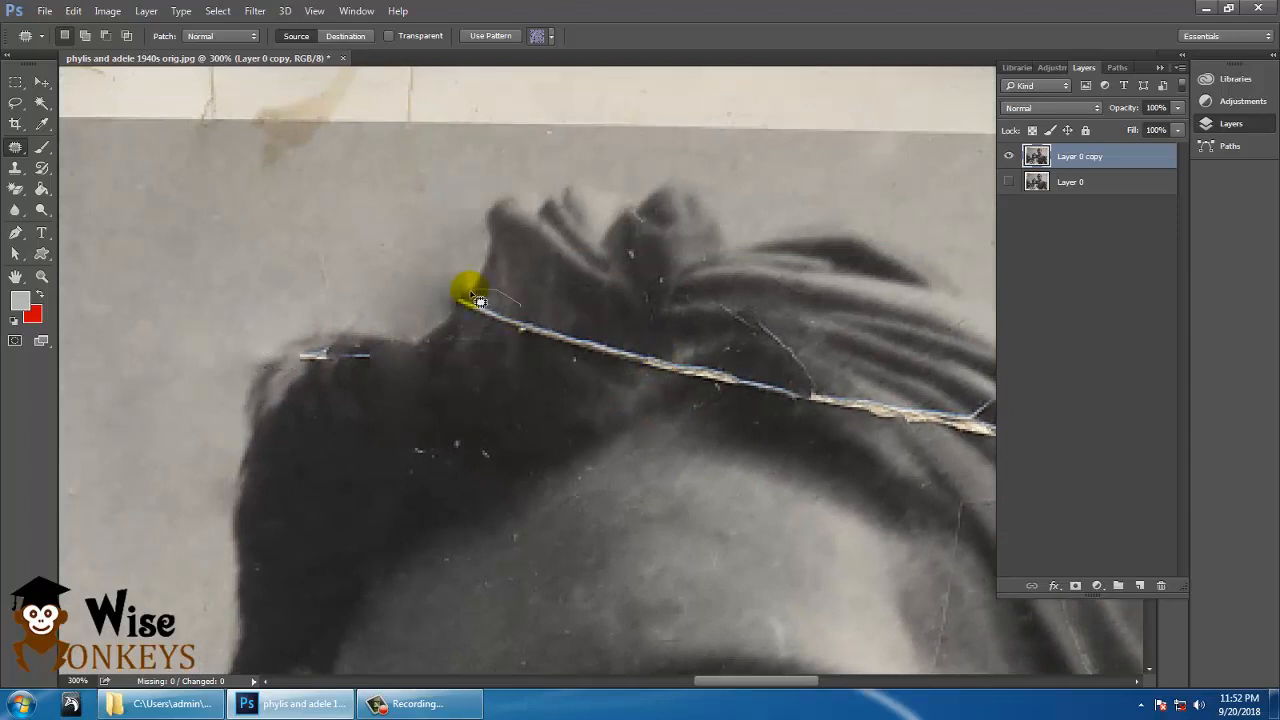
pyautogui.moveTo(507, 305); pyautogui.dragTo(519, 303)
pyautogui.moveTo(508, 328); pyautogui.dragTo(486, 396)
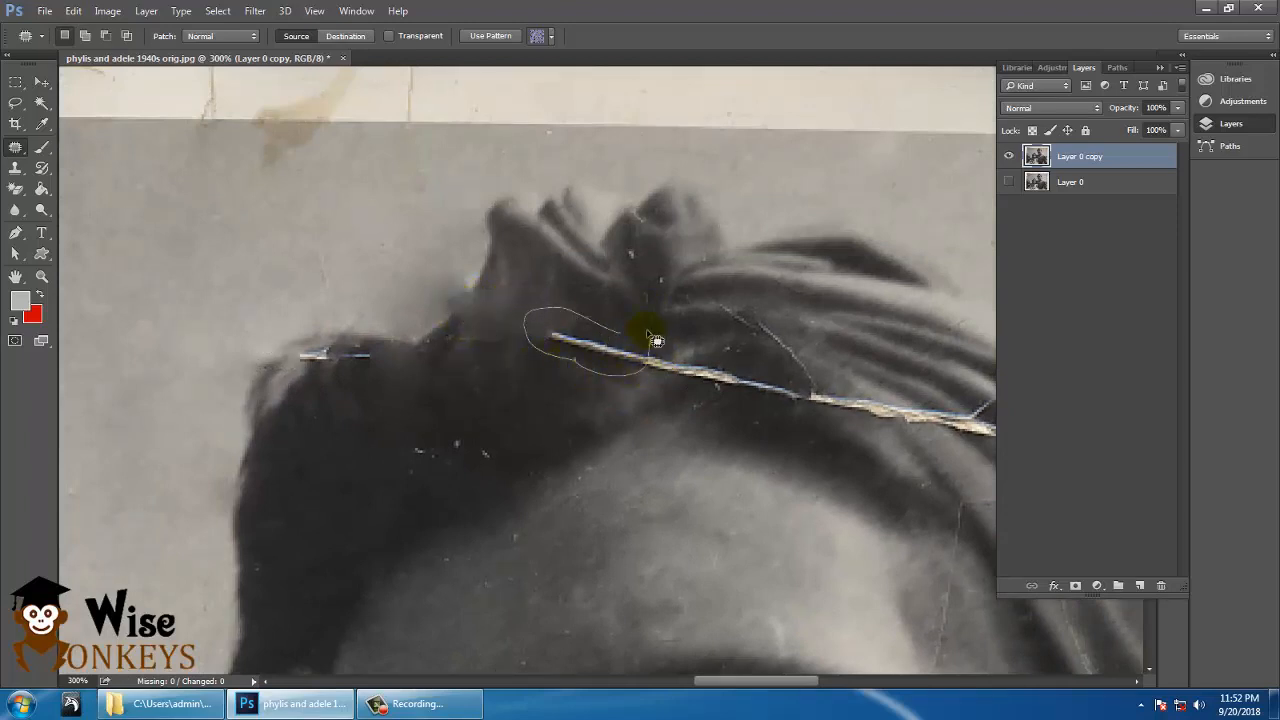
# Patch the long crease through the dark hair below the top curl, then clear the selection.
pyautogui.moveTo(648, 334); pyautogui.dragTo(624, 333)
pyautogui.moveTo(608, 354); pyautogui.dragTo(522, 386)
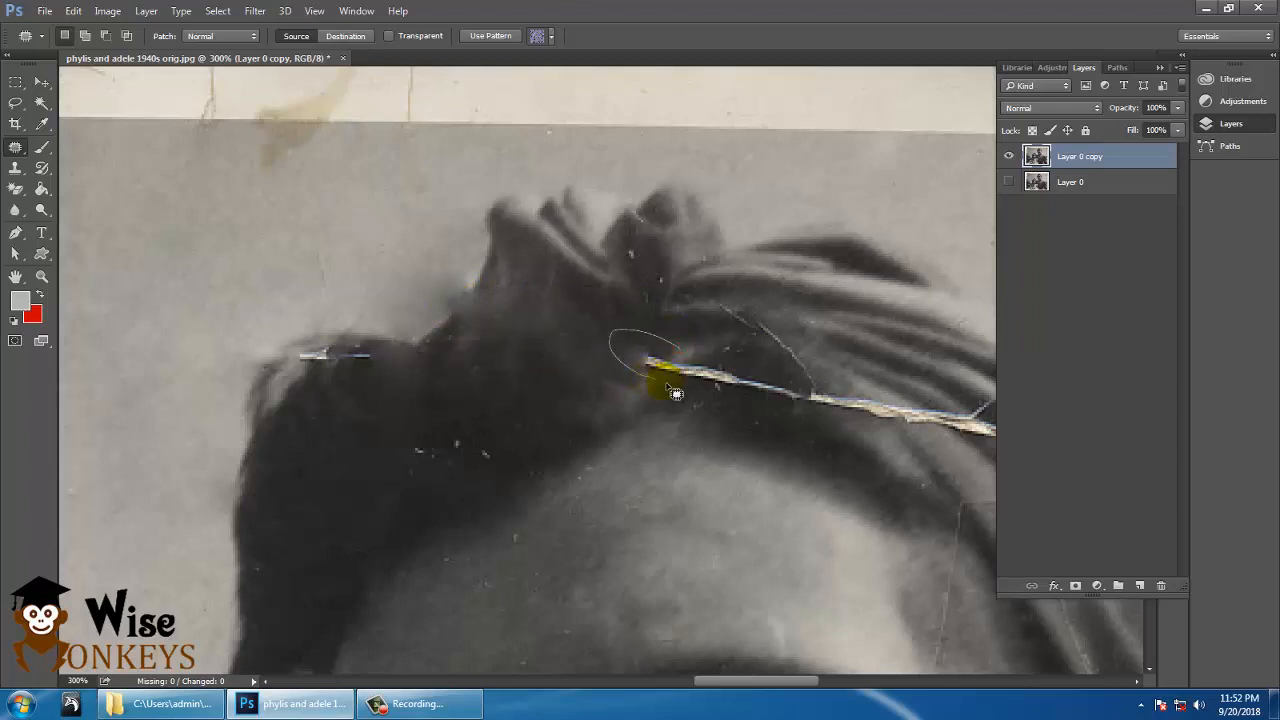
pyautogui.moveTo(757, 405); pyautogui.dragTo(752, 388)
pyautogui.moveTo(665, 392); pyautogui.dragTo(517, 414)
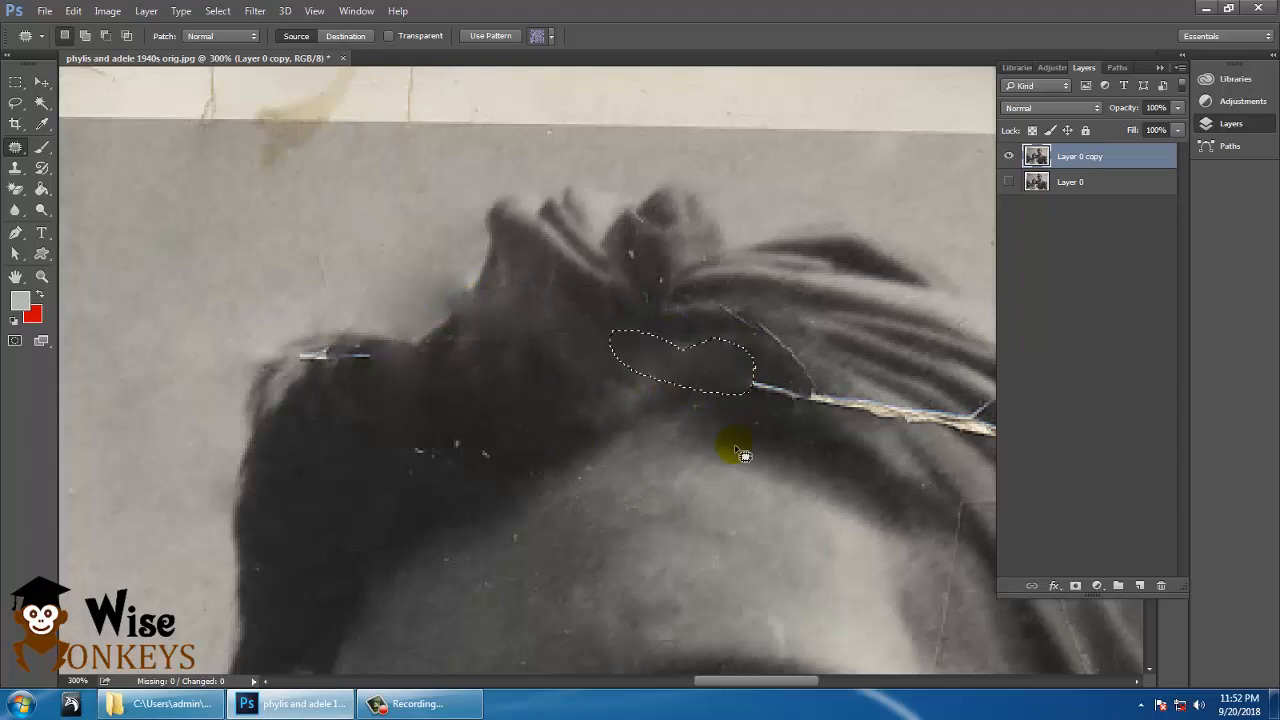
pyautogui.hotkey('ctrl', 'd')
# Patch the middle stretch of the long crease where it crosses the swept-back hair strands.
pyautogui.hscroll(4, 666, 420)
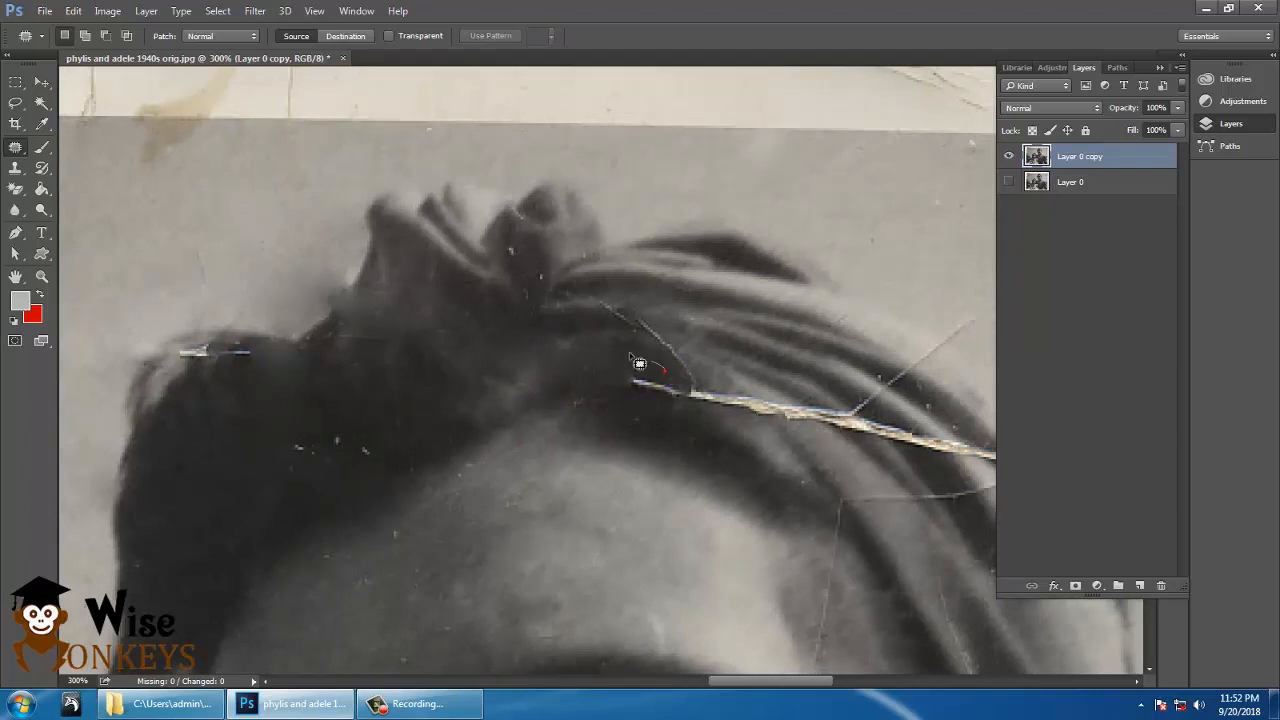
pyautogui.moveTo(682, 382)
pyautogui.mouseDown()
pyautogui.moveTo(740, 430)
pyautogui.moveTo(768, 398)
pyautogui.moveTo(814, 443)
pyautogui.moveTo(806, 458)
pyautogui.moveTo(937, 443)
pyautogui.moveTo(857, 417)
pyautogui.moveTo(919, 484)
pyautogui.mouseUp()
pyautogui.moveTo(911, 437); pyautogui.dragTo(643, 370)
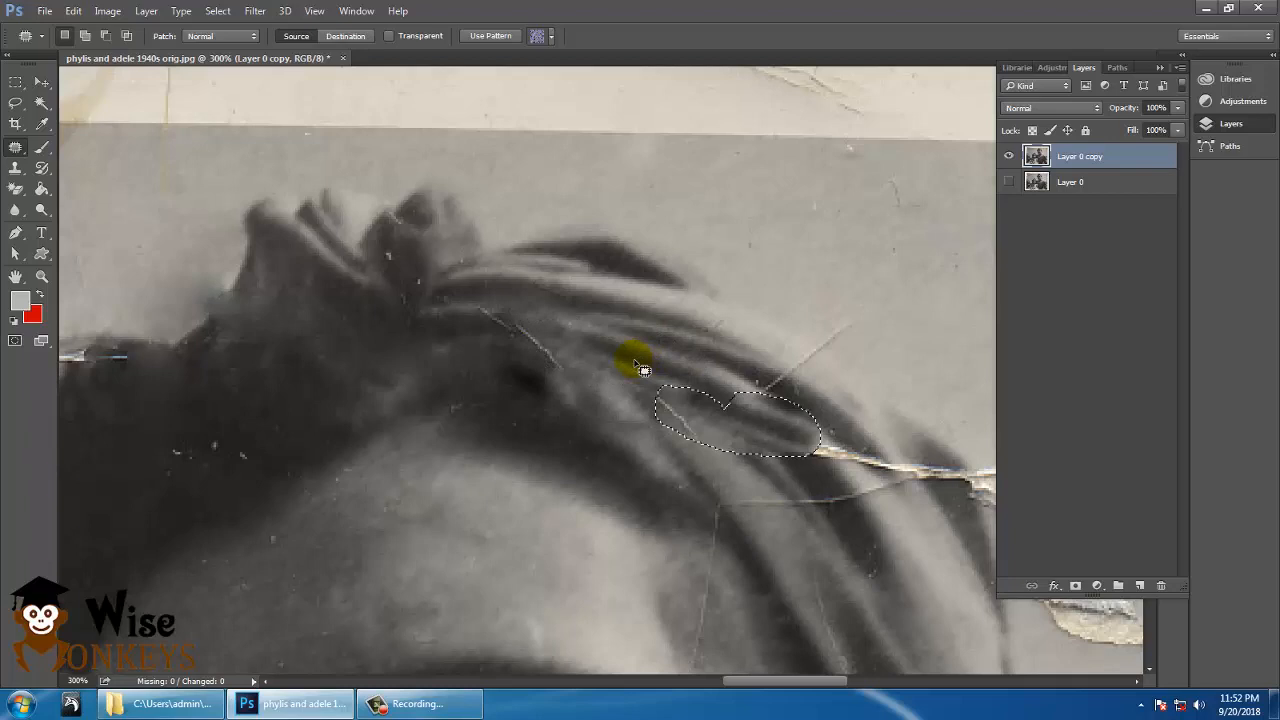
pyautogui.click(829, 432)
# Patch the rest of the crease across the light and dark strands up to the hair's outer edge.
pyautogui.moveTo(791, 423); pyautogui.dragTo(696, 446)
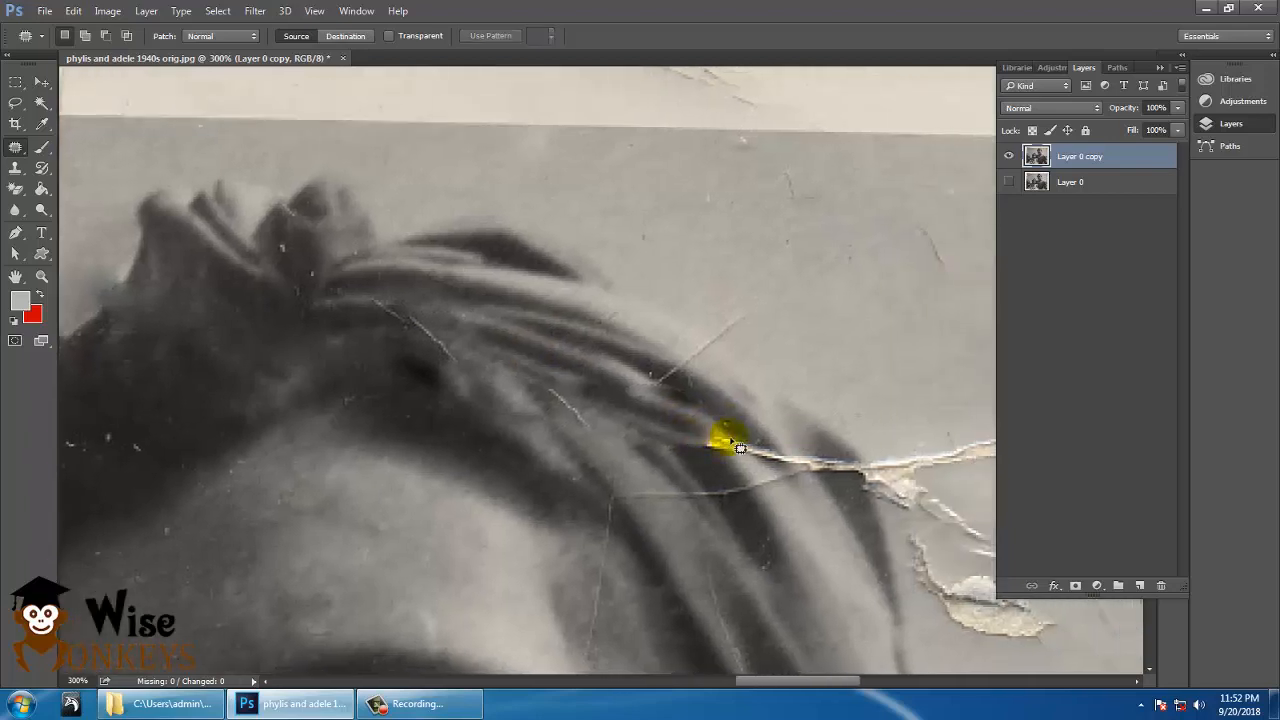
pyautogui.moveTo(748, 478); pyautogui.dragTo(808, 450)
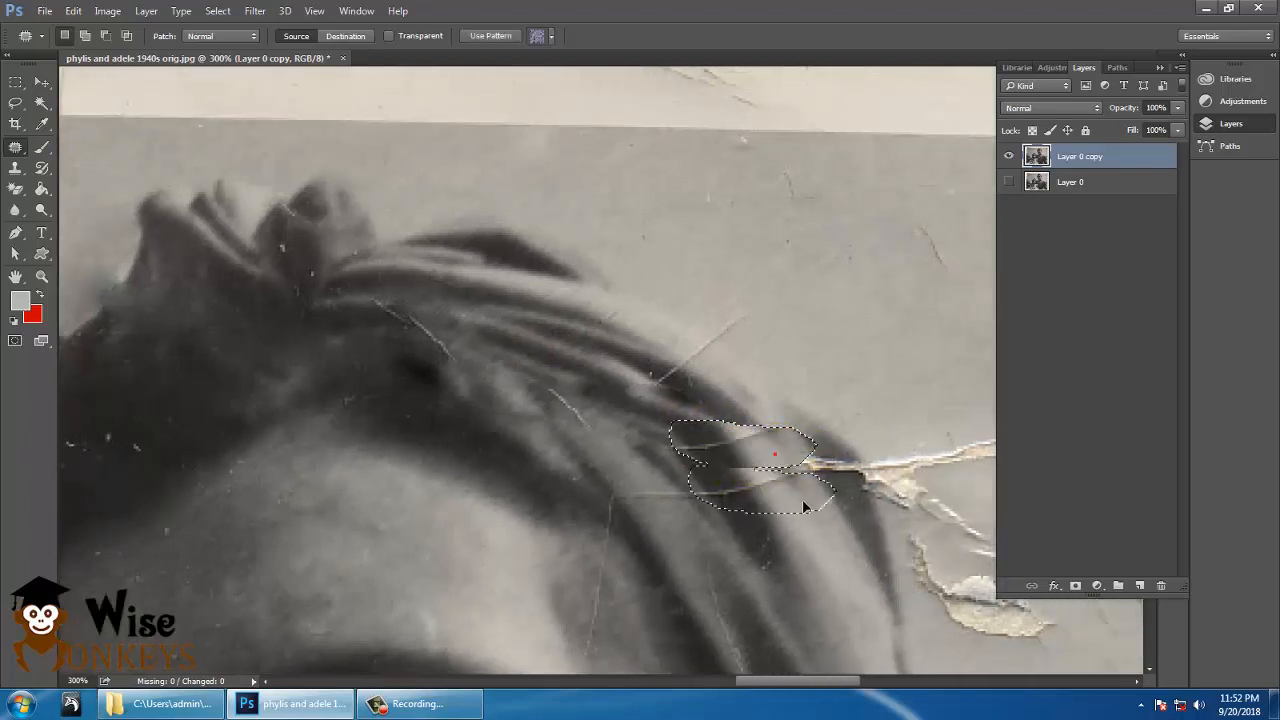
pyautogui.click(831, 456)
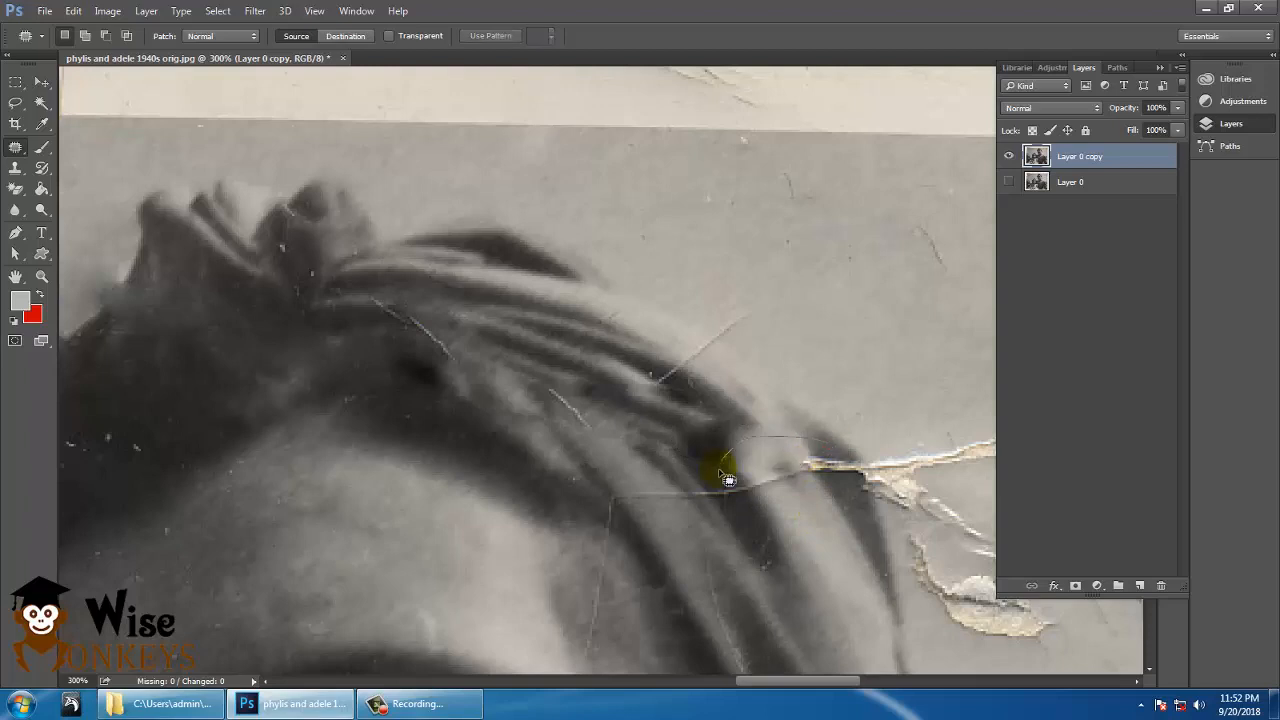
pyautogui.moveTo(728, 473); pyautogui.dragTo(853, 452)
pyautogui.moveTo(822, 476)
pyautogui.mouseDown()
pyautogui.moveTo(854, 562)
pyautogui.moveTo(808, 484)
pyautogui.mouseUp()
# Try to patch the whole torn area beside the hair in one selection, then undo it and clear the selection.
pyautogui.press('space')
pyautogui.moveTo(789, 543); pyautogui.dragTo(551, 482)
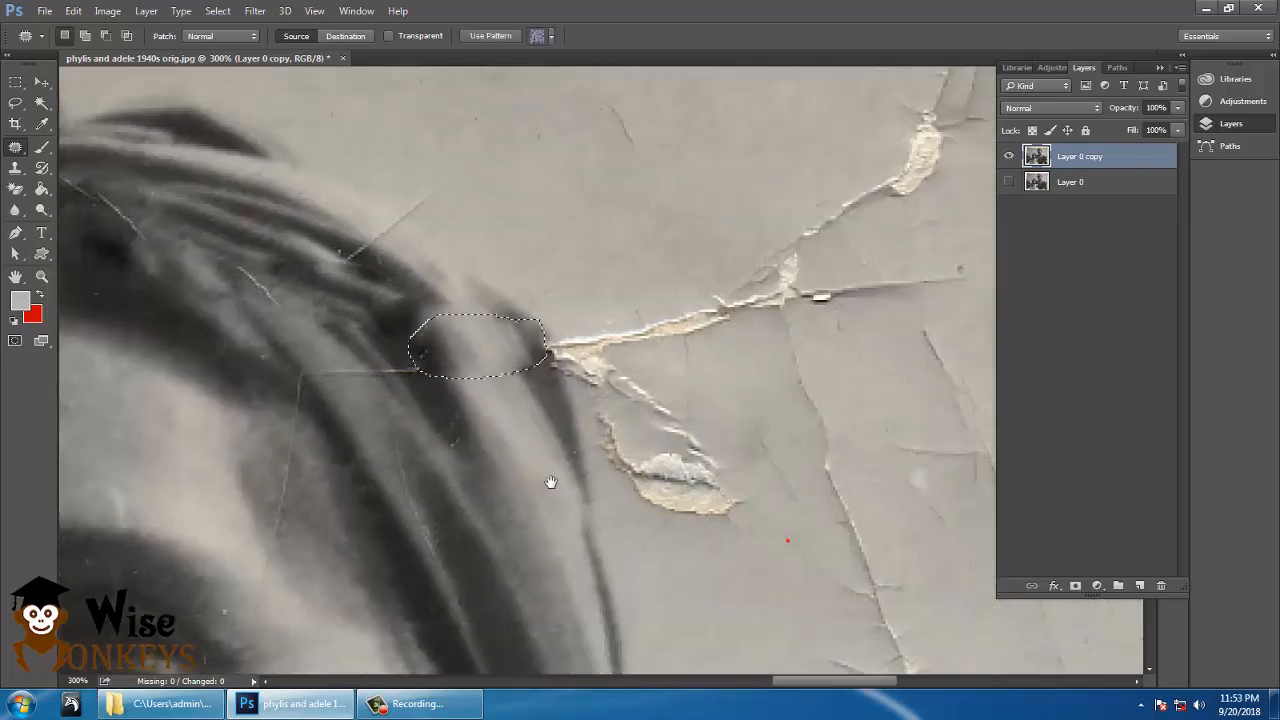
pyautogui.moveTo(546, 422); pyautogui.dragTo(532, 477)
pyautogui.click(501, 390)
pyautogui.moveTo(528, 298); pyautogui.dragTo(490, 310)
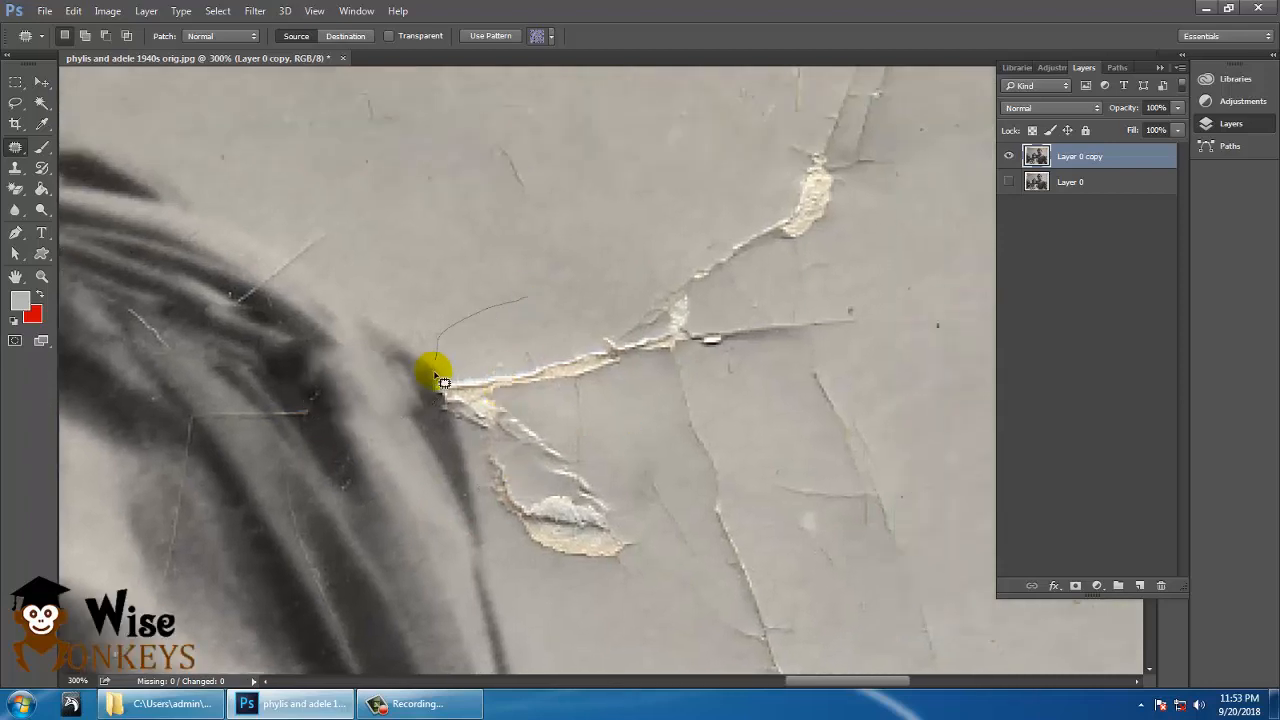
pyautogui.moveTo(443, 382)
pyautogui.mouseDown()
pyautogui.moveTo(509, 543)
pyautogui.moveTo(700, 514)
pyautogui.moveTo(530, 300)
pyautogui.mouseUp()
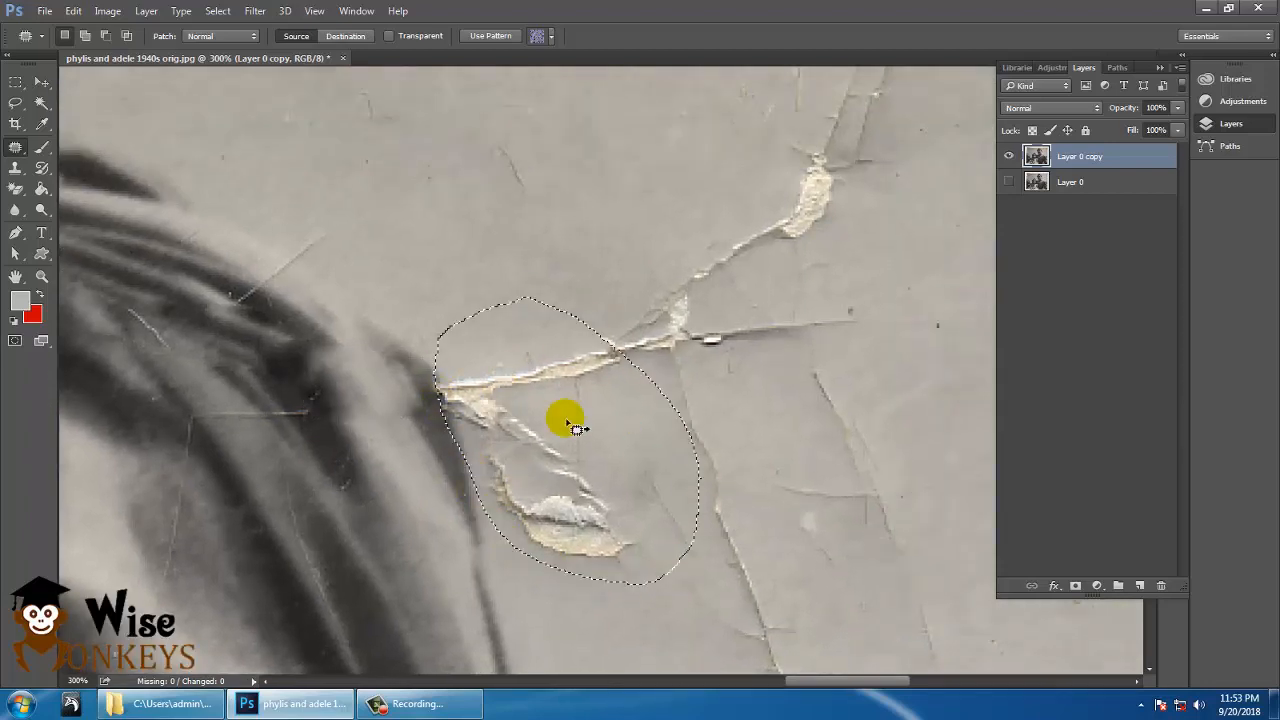
pyautogui.moveTo(568, 421); pyautogui.dragTo(611, 107)
pyautogui.moveTo(704, 222); pyautogui.dragTo(719, 308)
pyautogui.hotkey('ctrl', 'z')
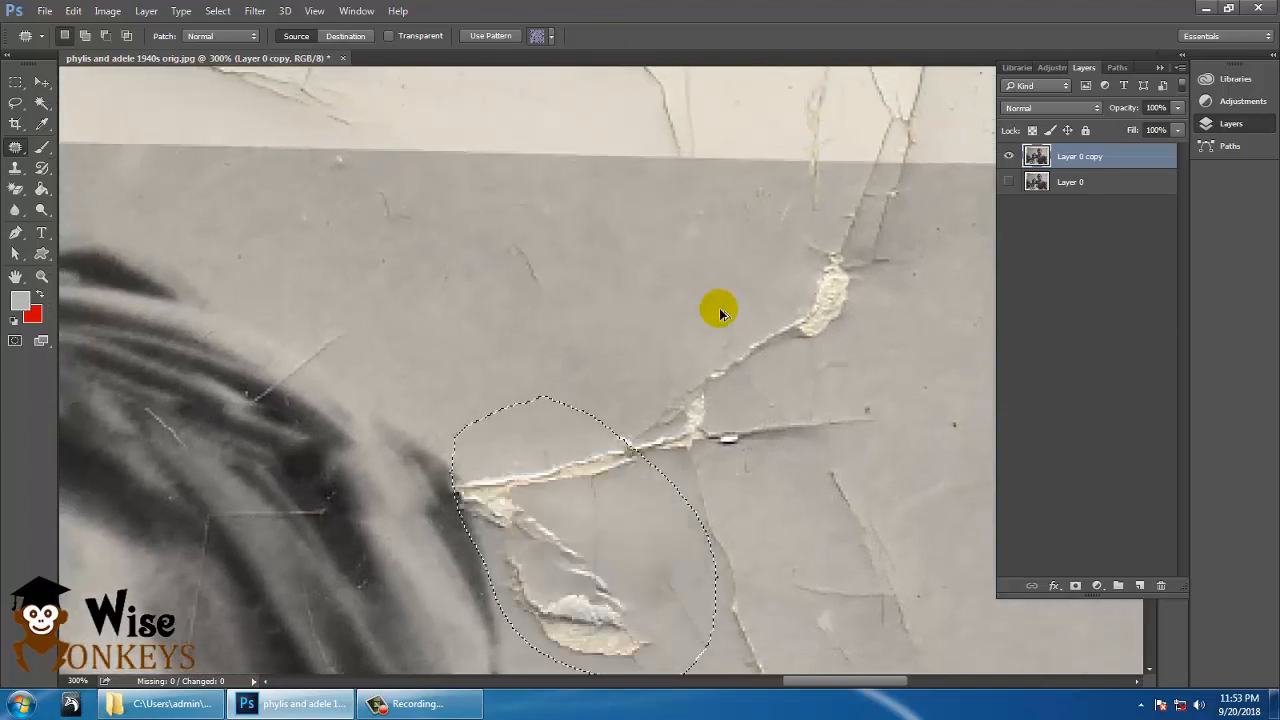
pyautogui.hotkey('ctrl', 'd')
# Patch the tear extending from the hair's outer edge and the branching tear beyond it with clean sky.
pyautogui.moveTo(605, 492); pyautogui.dragTo(595, 436)
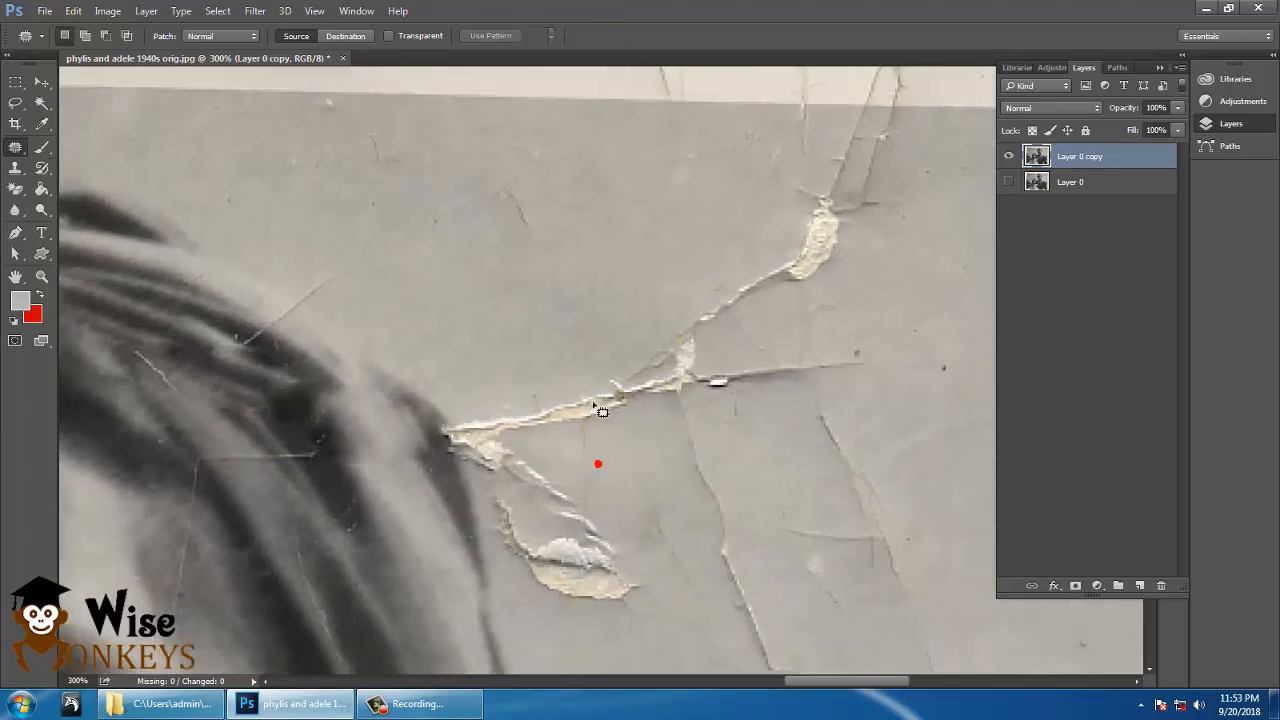
pyautogui.moveTo(519, 390)
pyautogui.mouseDown()
pyautogui.moveTo(449, 409)
pyautogui.moveTo(442, 436)
pyautogui.moveTo(479, 484)
pyautogui.moveTo(553, 478)
pyautogui.moveTo(626, 434)
pyautogui.moveTo(632, 368)
pyautogui.mouseUp()
pyautogui.moveTo(578, 408); pyautogui.dragTo(562, 303)
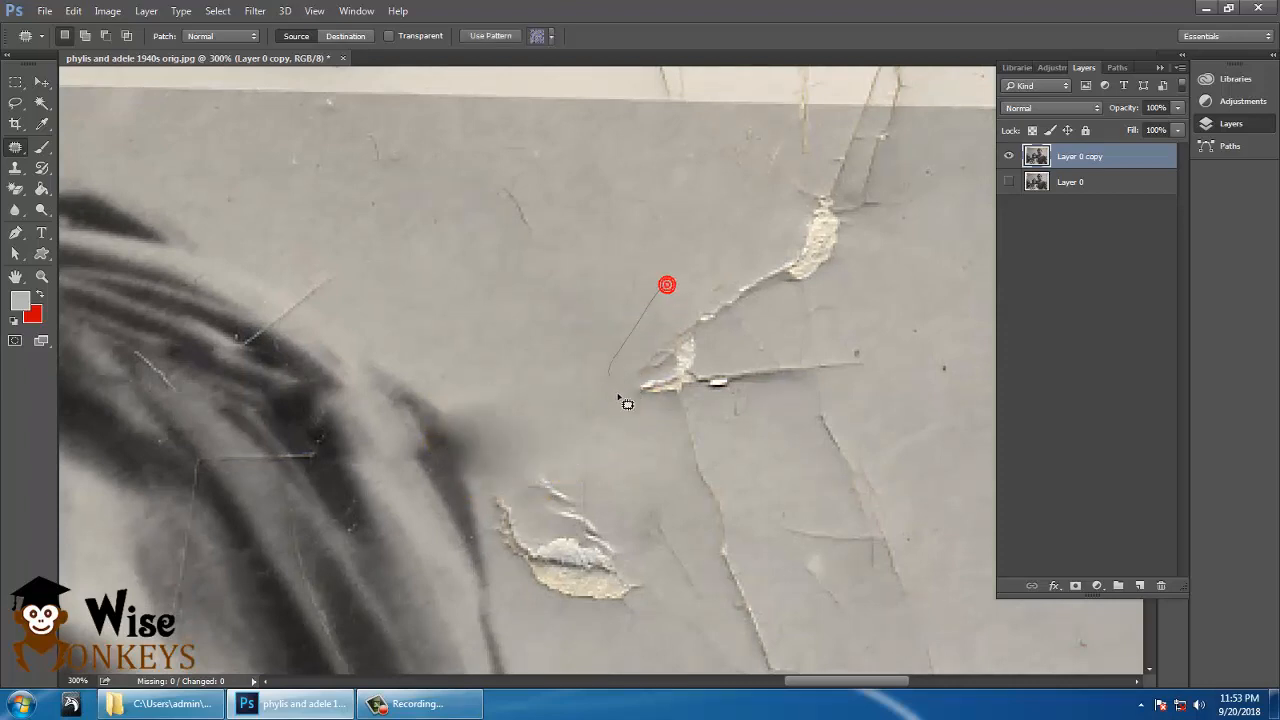
pyautogui.moveTo(626, 403)
pyautogui.mouseDown()
pyautogui.moveTo(720, 414)
pyautogui.moveTo(843, 251)
pyautogui.moveTo(634, 280)
pyautogui.mouseUp()
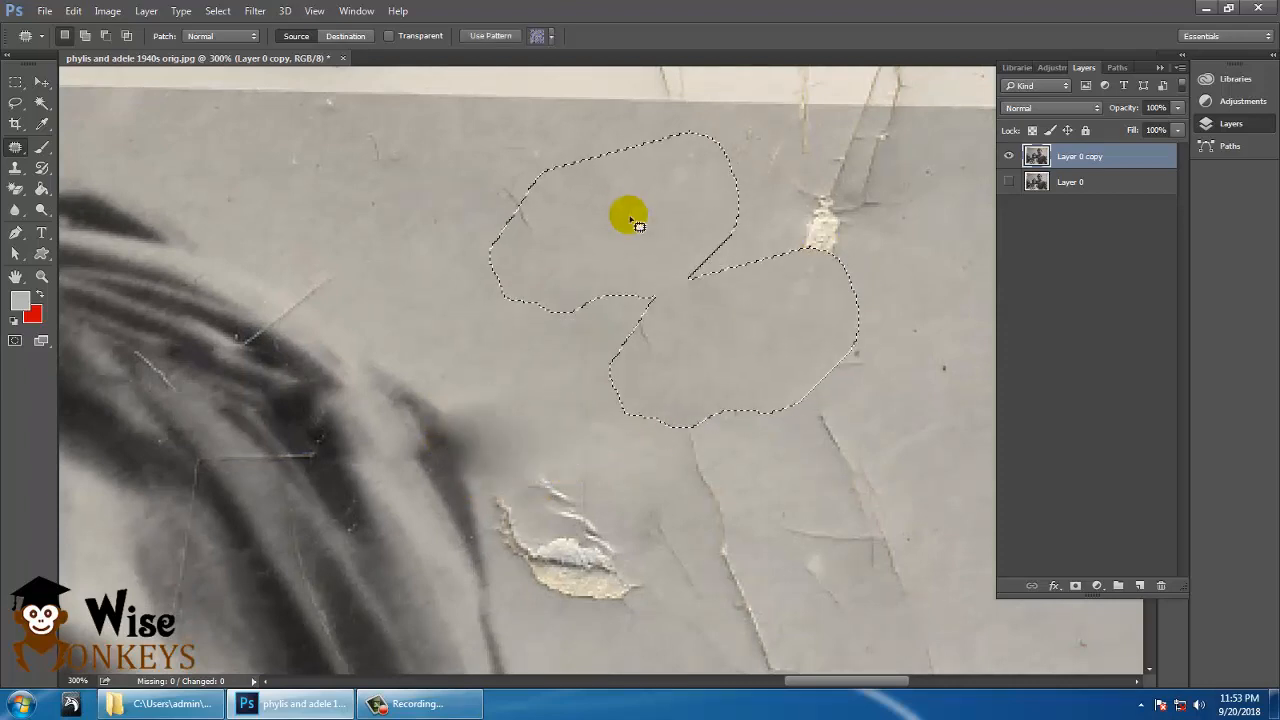
pyautogui.moveTo(630, 218); pyautogui.dragTo(630, 218)
# Patch the torn spot near the photo's upper border and the short leftover creases in the sky.
pyautogui.moveTo(789, 170)
pyautogui.mouseDown()
pyautogui.moveTo(746, 320)
pyautogui.moveTo(829, 348)
pyautogui.moveTo(902, 287)
pyautogui.moveTo(931, 203)
pyautogui.moveTo(911, 131)
pyautogui.moveTo(887, 114)
pyautogui.moveTo(815, 110)
pyautogui.mouseUp()
pyautogui.moveTo(833, 180)
pyautogui.mouseDown()
pyautogui.moveTo(666, 190)
pyautogui.moveTo(623, 171)
pyautogui.moveTo(527, 178)
pyautogui.mouseUp()
pyautogui.moveTo(637, 278)
pyautogui.mouseDown()
pyautogui.moveTo(590, 318)
pyautogui.moveTo(698, 348)
pyautogui.moveTo(686, 291)
pyautogui.mouseUp()
pyautogui.moveTo(652, 319); pyautogui.dragTo(747, 305)
pyautogui.moveTo(529, 153)
pyautogui.mouseDown()
pyautogui.moveTo(454, 243)
pyautogui.moveTo(547, 172)
pyautogui.moveTo(534, 156)
pyautogui.mouseUp()
pyautogui.moveTo(547, 218); pyautogui.dragTo(667, 237)
# Patch the long crack in the sky and the torn spot beside the hair, then view the photo at 66.7%.
pyautogui.press('space')
pyautogui.moveTo(726, 317); pyautogui.dragTo(658, 171)
pyautogui.moveTo(691, 291)
pyautogui.mouseDown()
pyautogui.moveTo(625, 228)
pyautogui.moveTo(573, 324)
pyautogui.moveTo(651, 491)
pyautogui.moveTo(730, 482)
pyautogui.moveTo(692, 286)
pyautogui.mouseUp()
pyautogui.moveTo(657, 344)
pyautogui.mouseDown()
pyautogui.moveTo(447, 152)
pyautogui.moveTo(500, 232)
pyautogui.mouseUp()
pyautogui.click(548, 391)
pyautogui.moveTo(436, 320)
pyautogui.mouseDown()
pyautogui.moveTo(423, 409)
pyautogui.moveTo(597, 474)
pyautogui.moveTo(601, 382)
pyautogui.mouseUp()
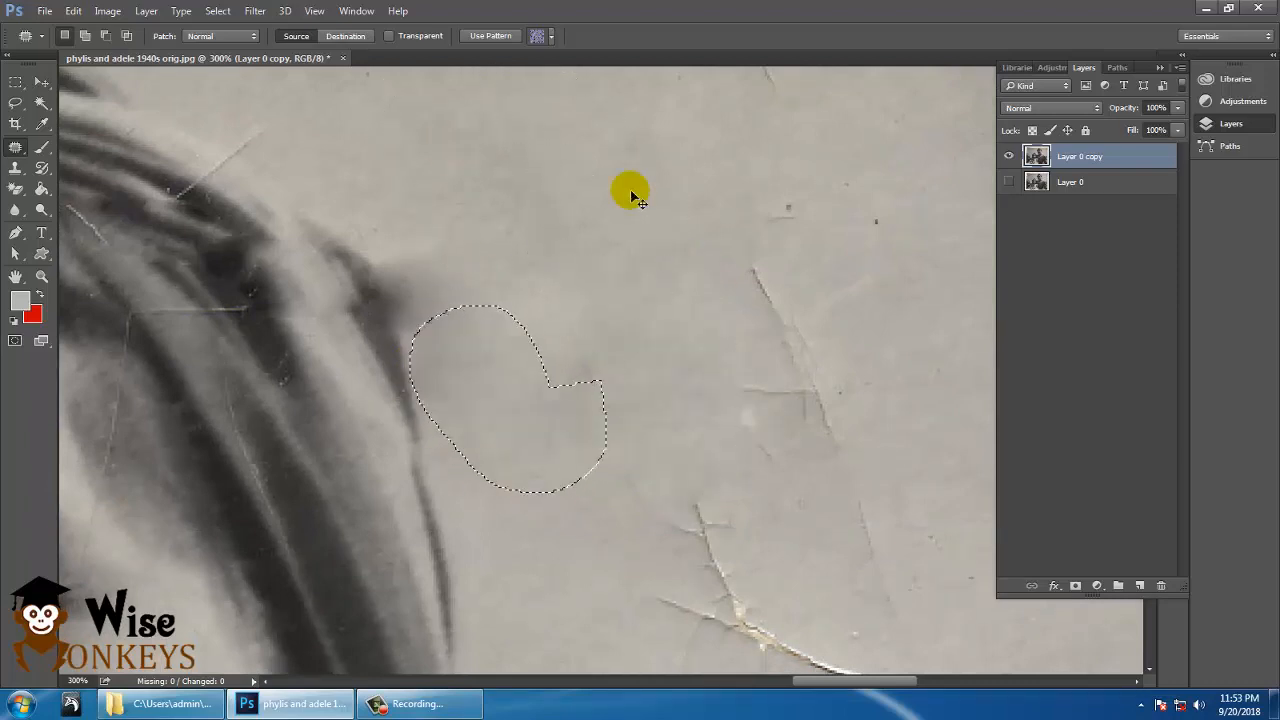
pyautogui.hotkey('ctrl', '-')
pyautogui.hotkey('ctrl', '-')
pyautogui.hotkey('ctrl', '-')
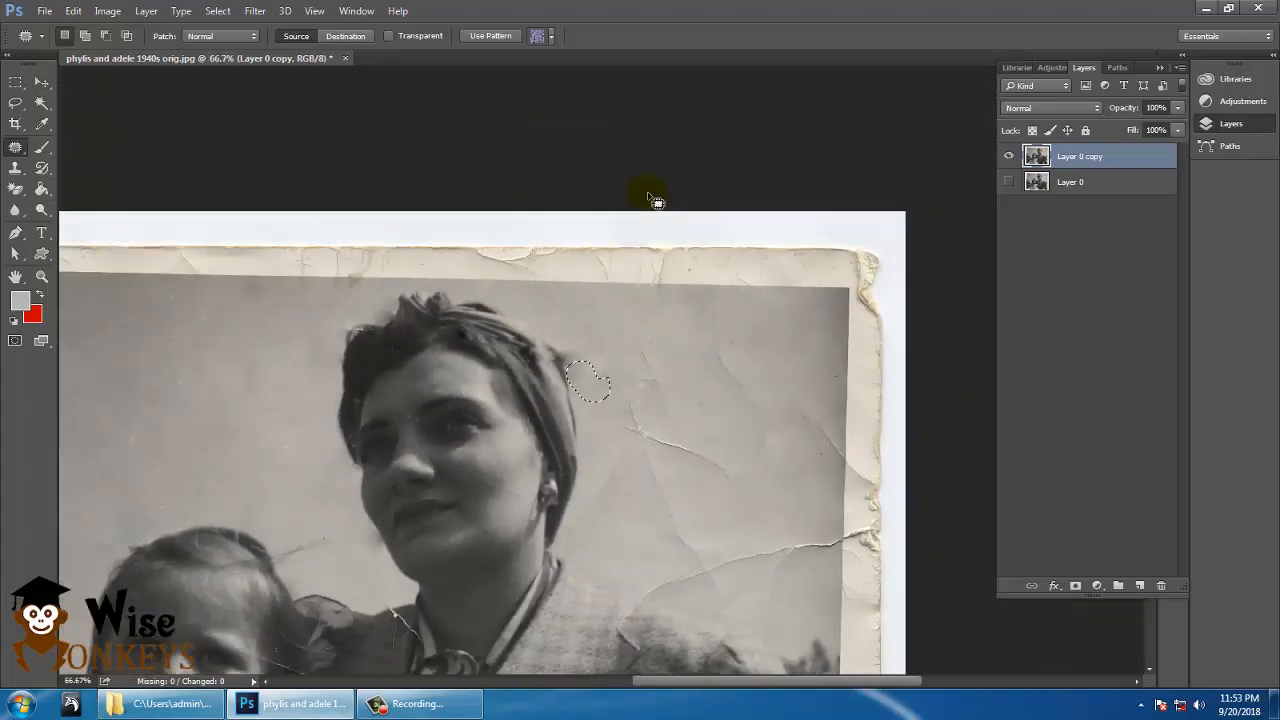
# Activate the Clone Stamp tool and set its brush size to 88 px for the sky between the two heads.
pyautogui.moveTo(617, 414); pyautogui.dragTo(758, 261)
pyautogui.moveTo(671, 357); pyautogui.dragTo(781, 407)
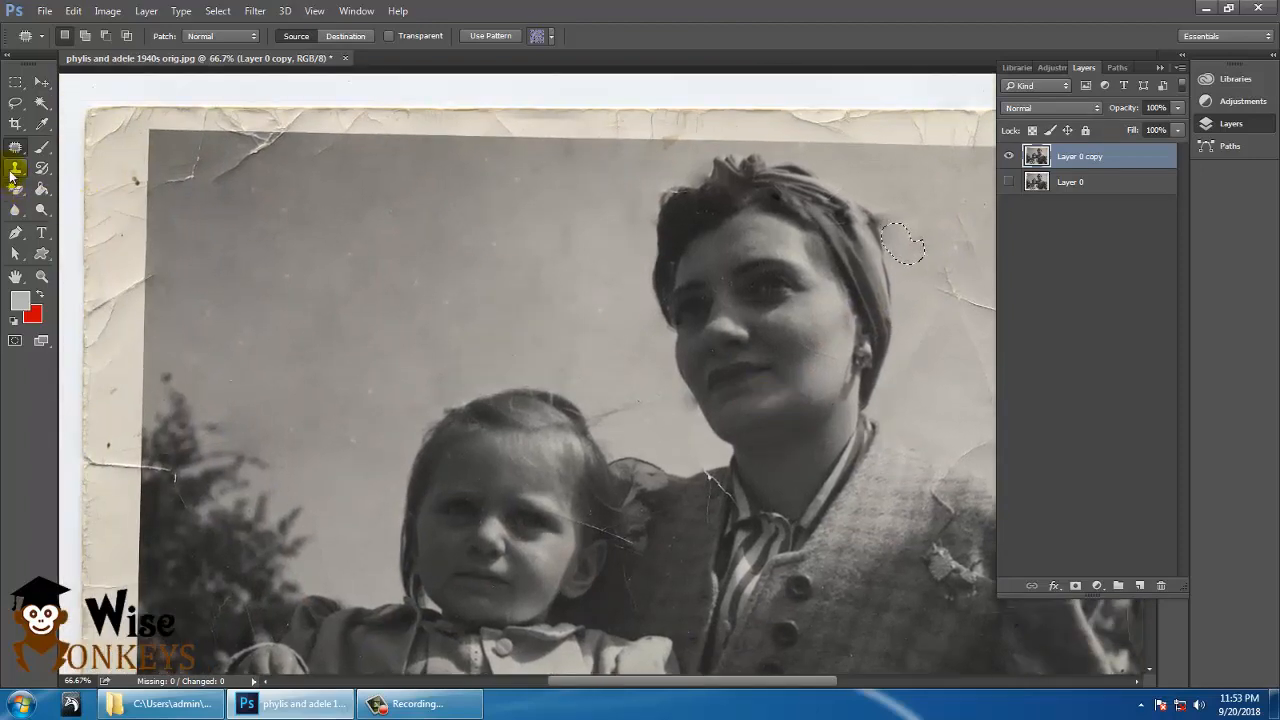
pyautogui.moveTo(10, 176); pyautogui.dragTo(77, 175)
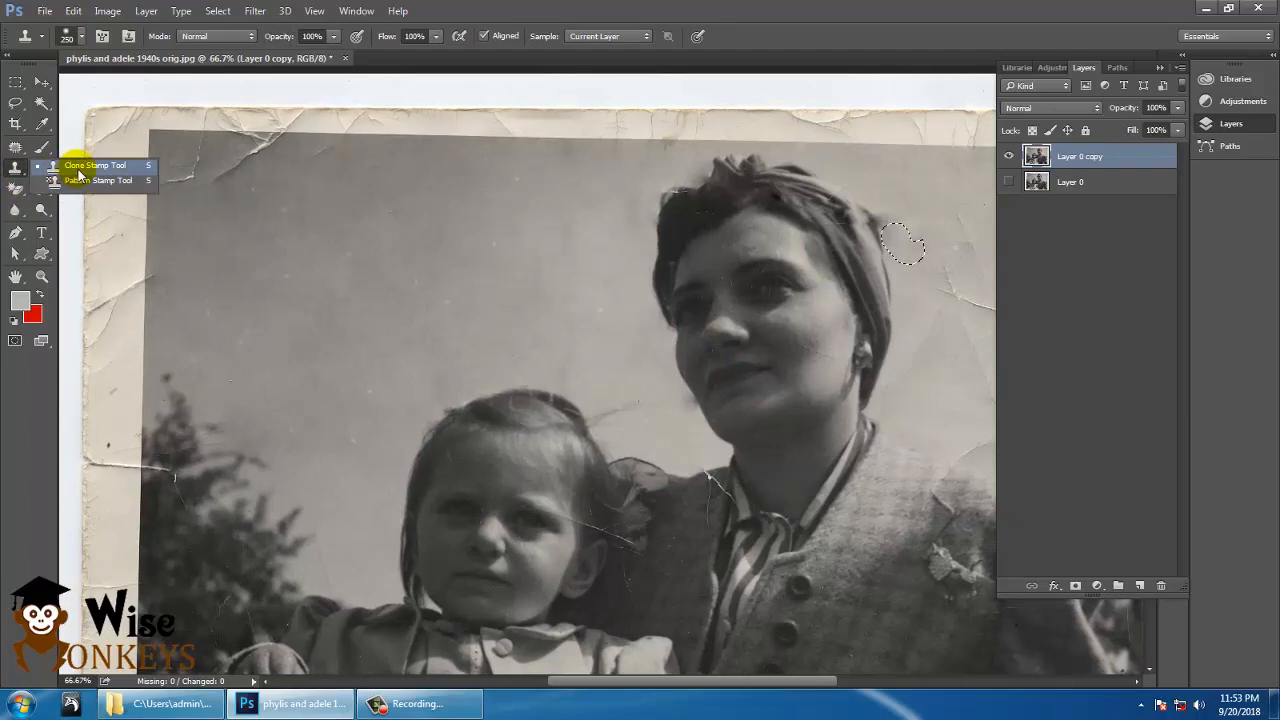
pyautogui.moveTo(77, 175); pyautogui.dragTo(77, 175)
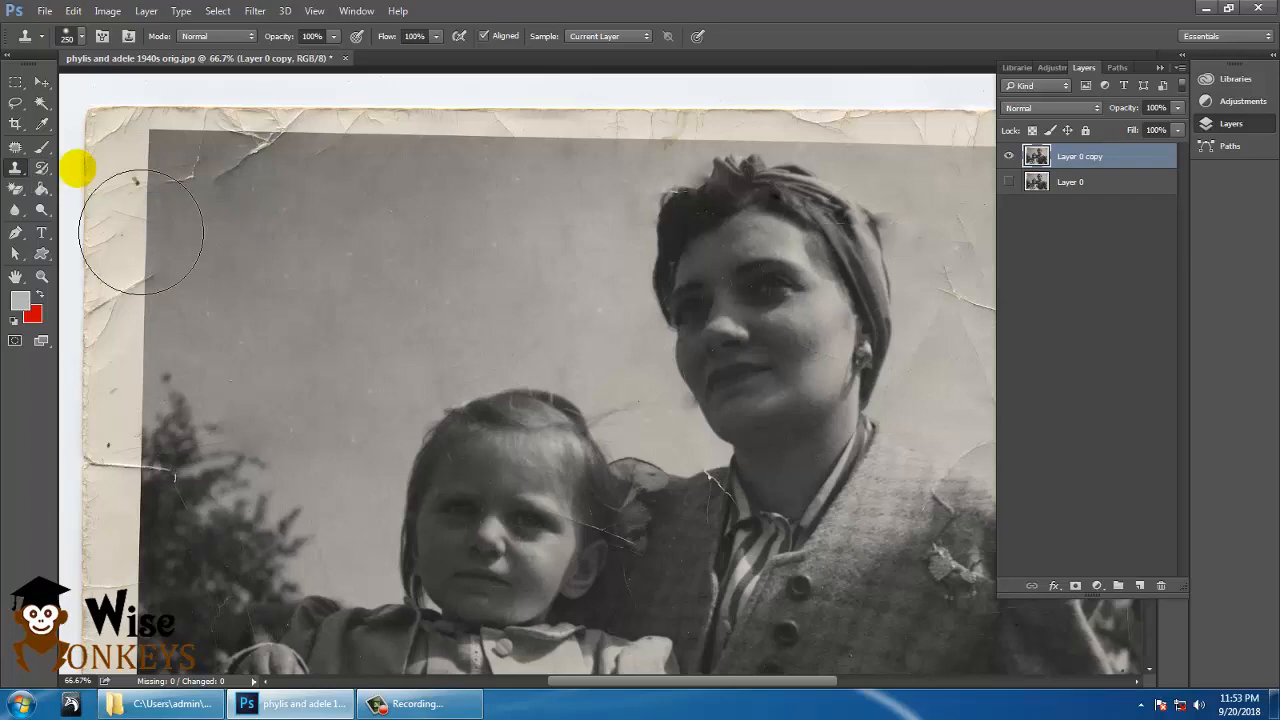
pyautogui.hotkey('ctrl', '+')
pyautogui.hotkey('ctrl', '+')
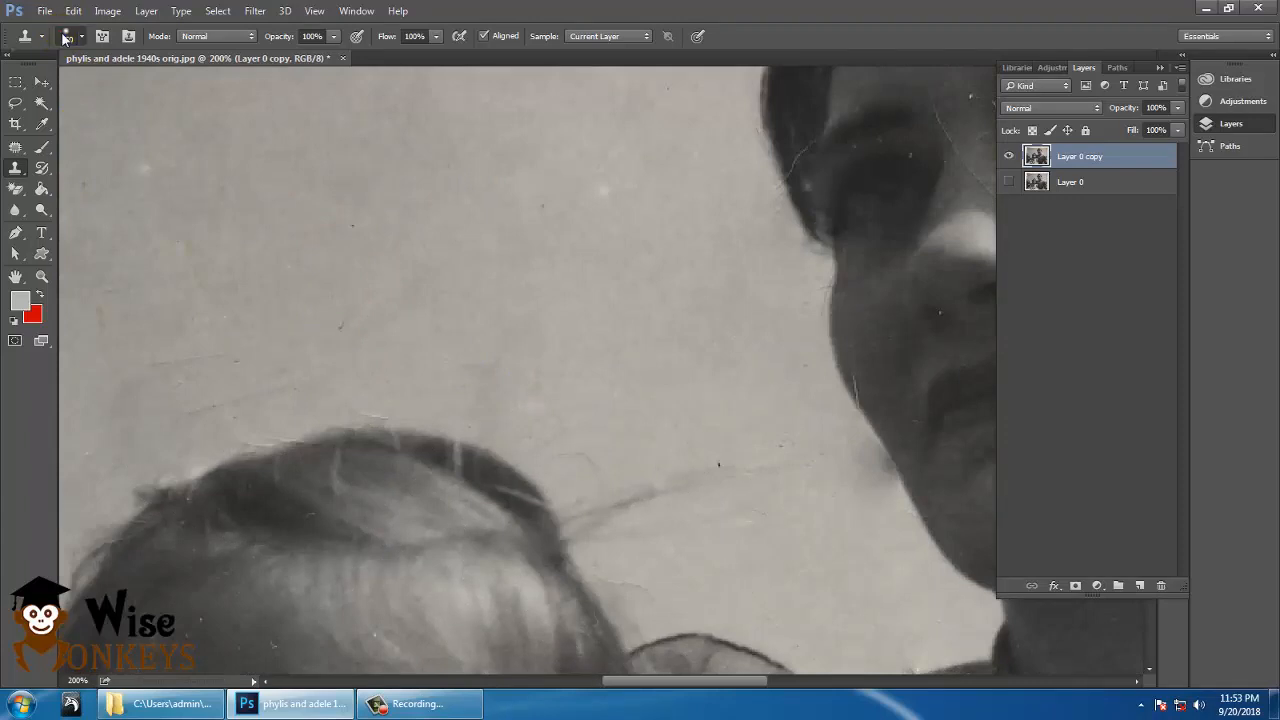
pyautogui.click(65, 38)
pyautogui.click(170, 107)
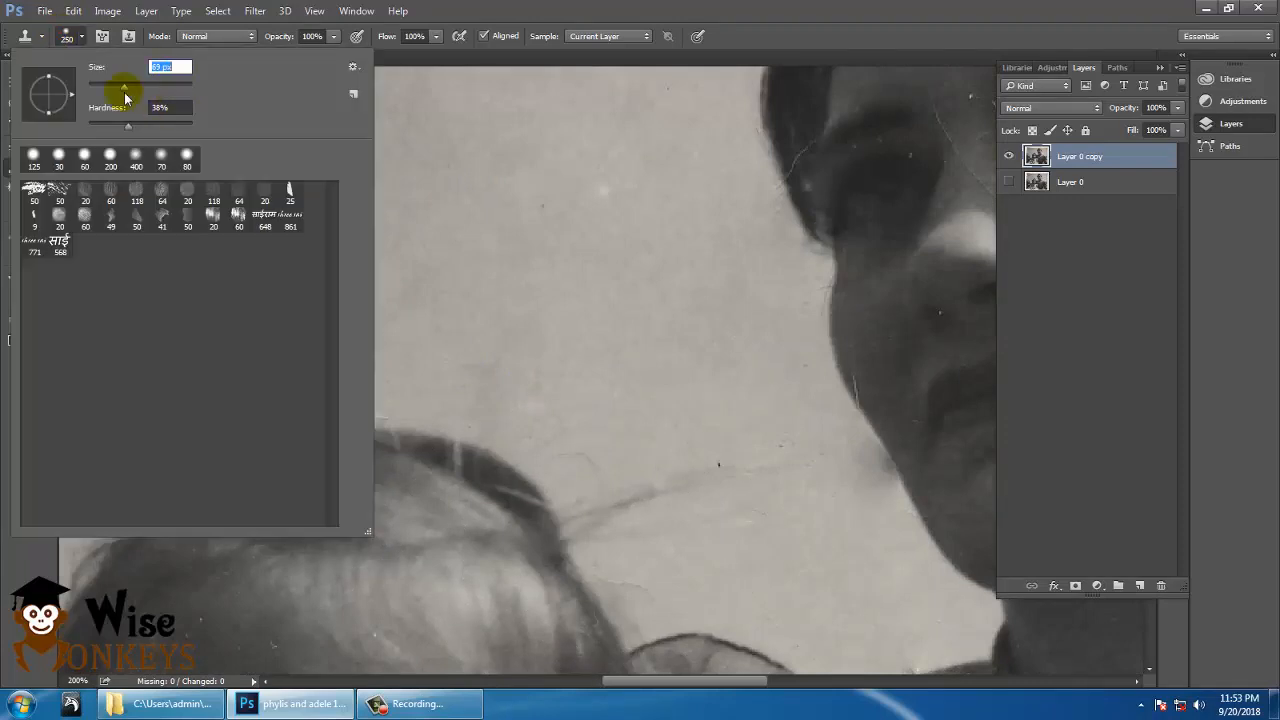
pyautogui.moveTo(125, 94); pyautogui.dragTo(135, 93)
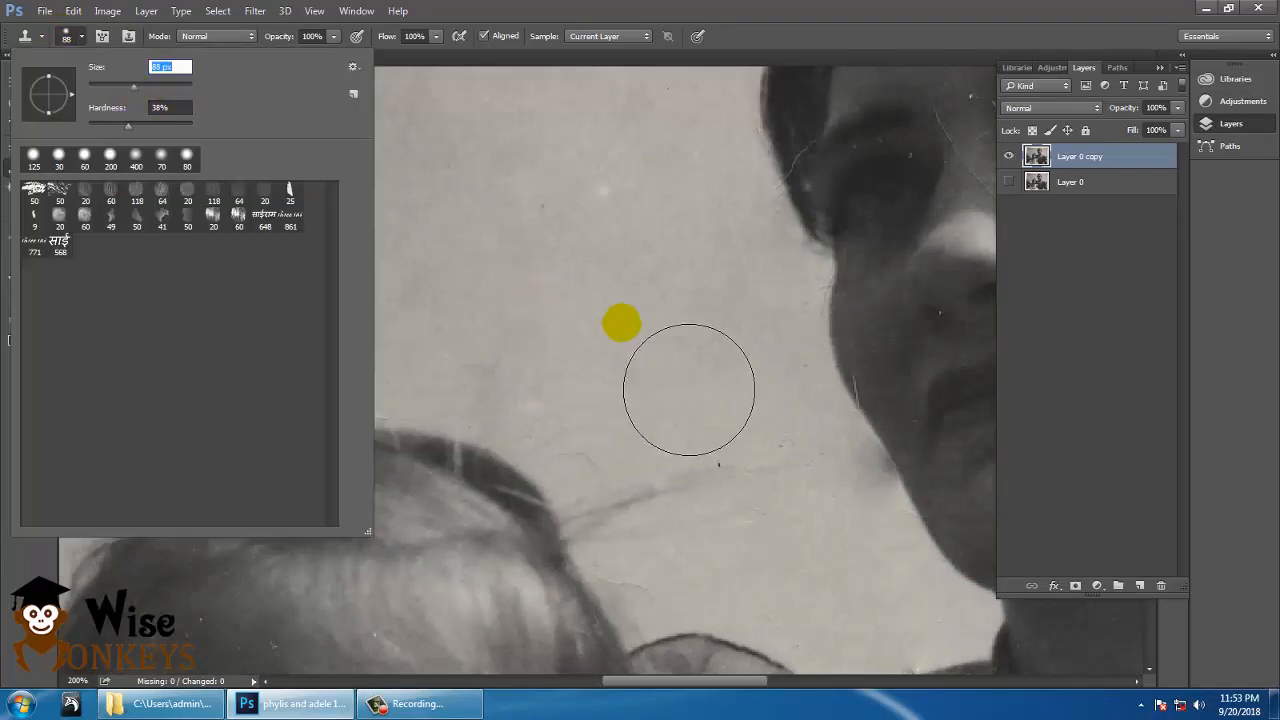
pyautogui.click(758, 316)
pyautogui.click(638, 281)
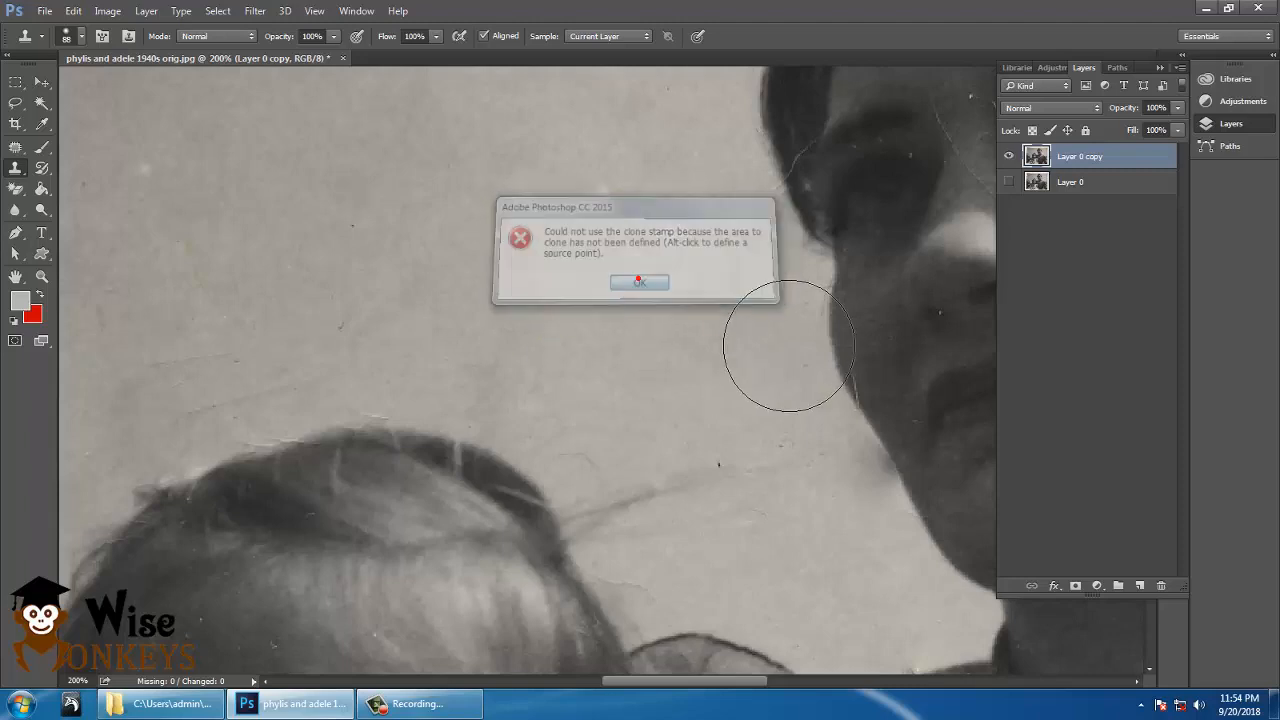
# Adjust the Clone Stamp brush size to 80 px.
pyautogui.press('[')
pyautogui.press('[')
pyautogui.press('[')
pyautogui.press('[')
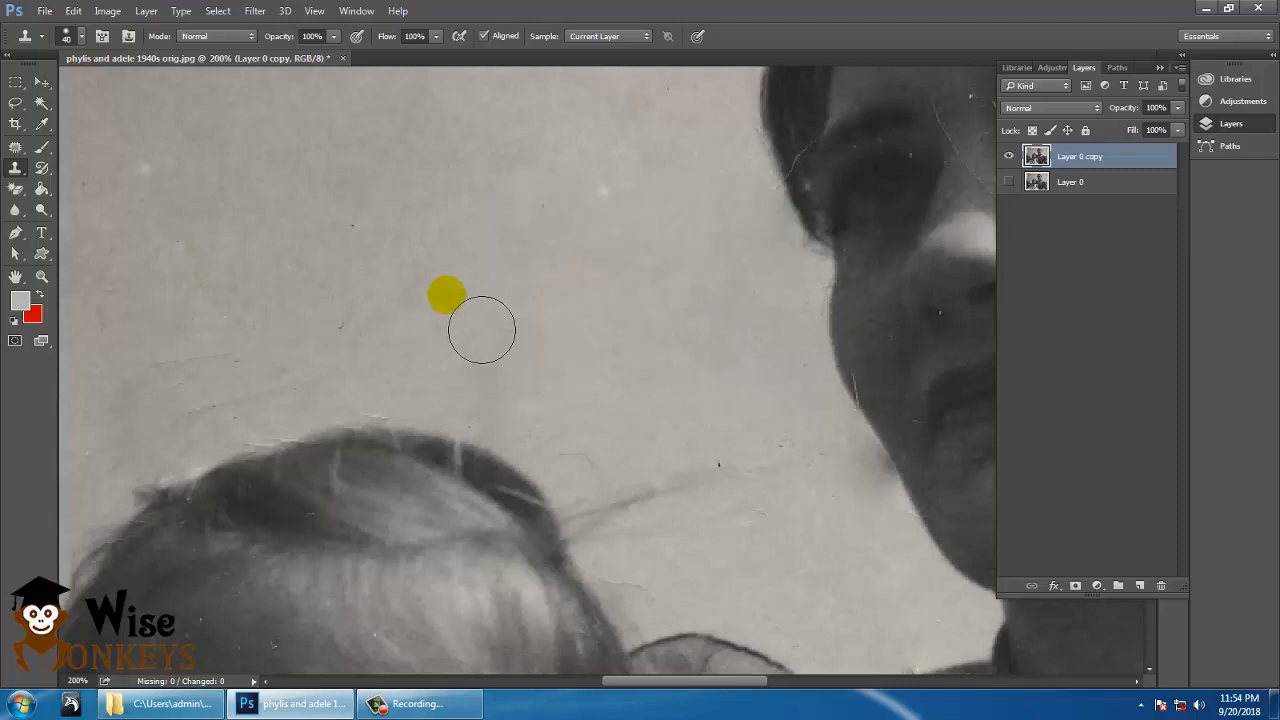
pyautogui.press(']')
pyautogui.press(']')
pyautogui.press(']')
pyautogui.press(']')
pyautogui.press(']')
pyautogui.press('[')
pyautogui.press('[')
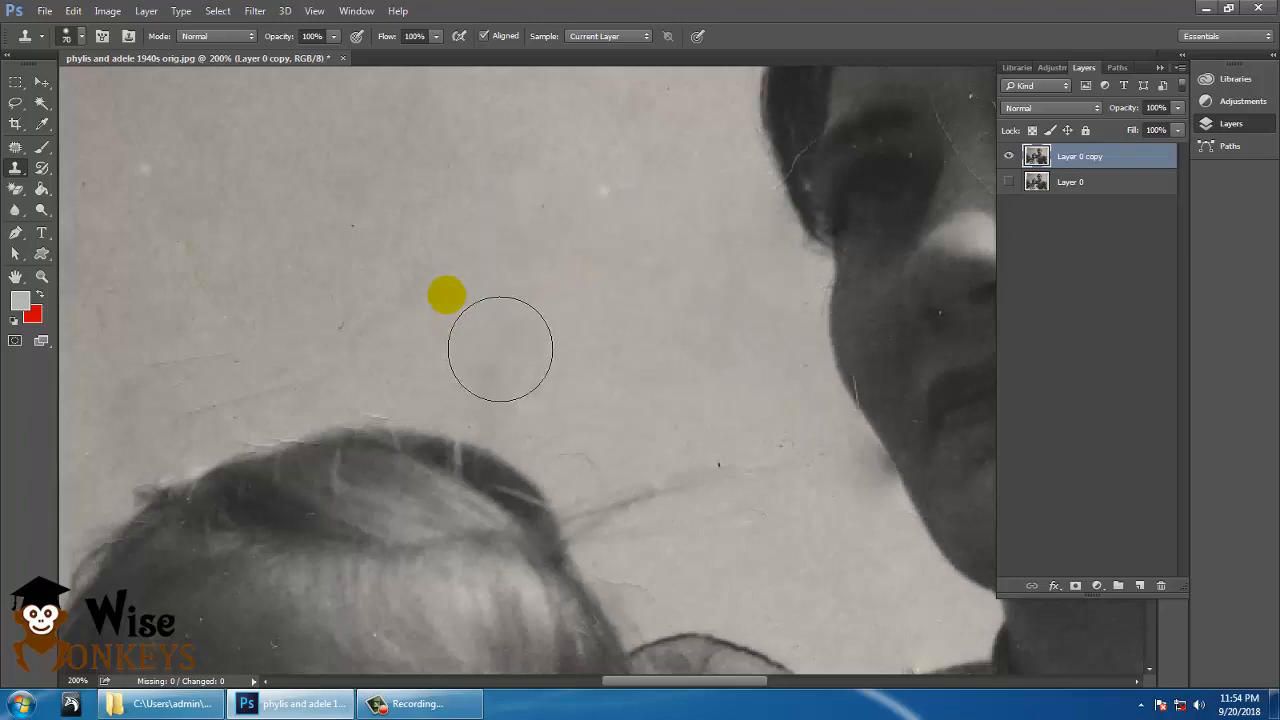
pyautogui.press(']')
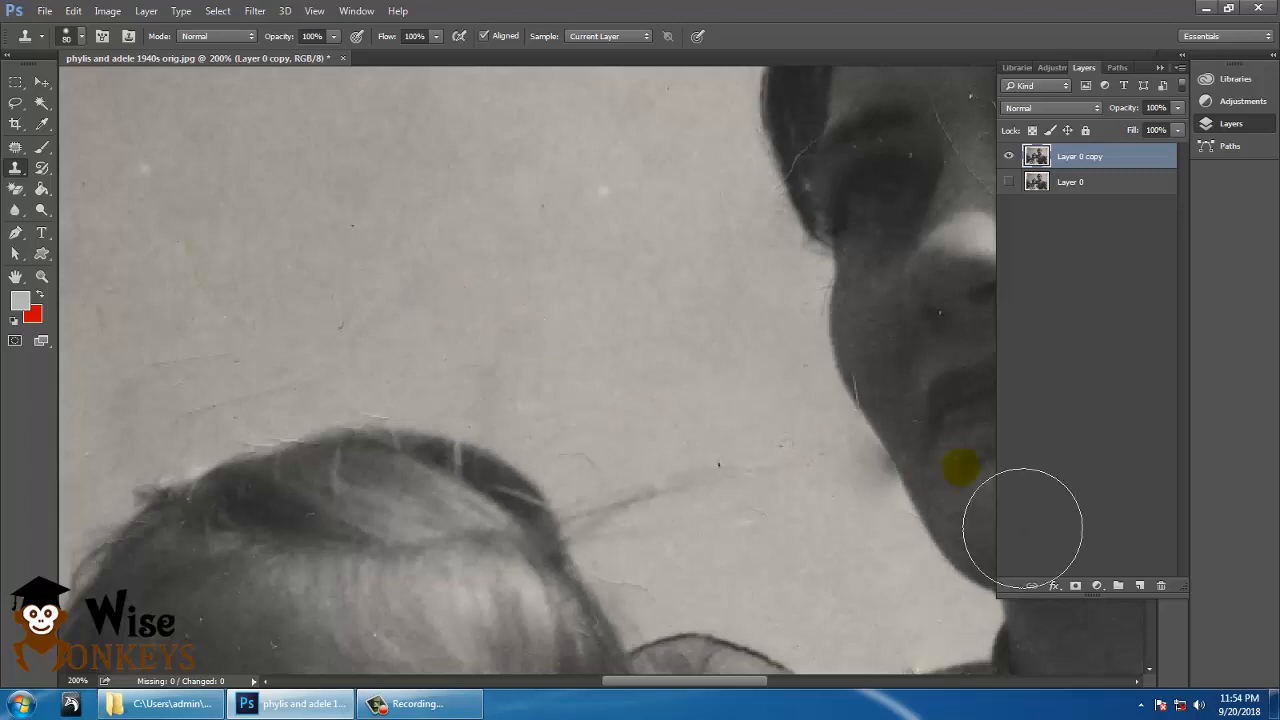
# Add a new empty layer above the photo copy and set the Clone Stamp to sample all layers.
pyautogui.click(1142, 586)
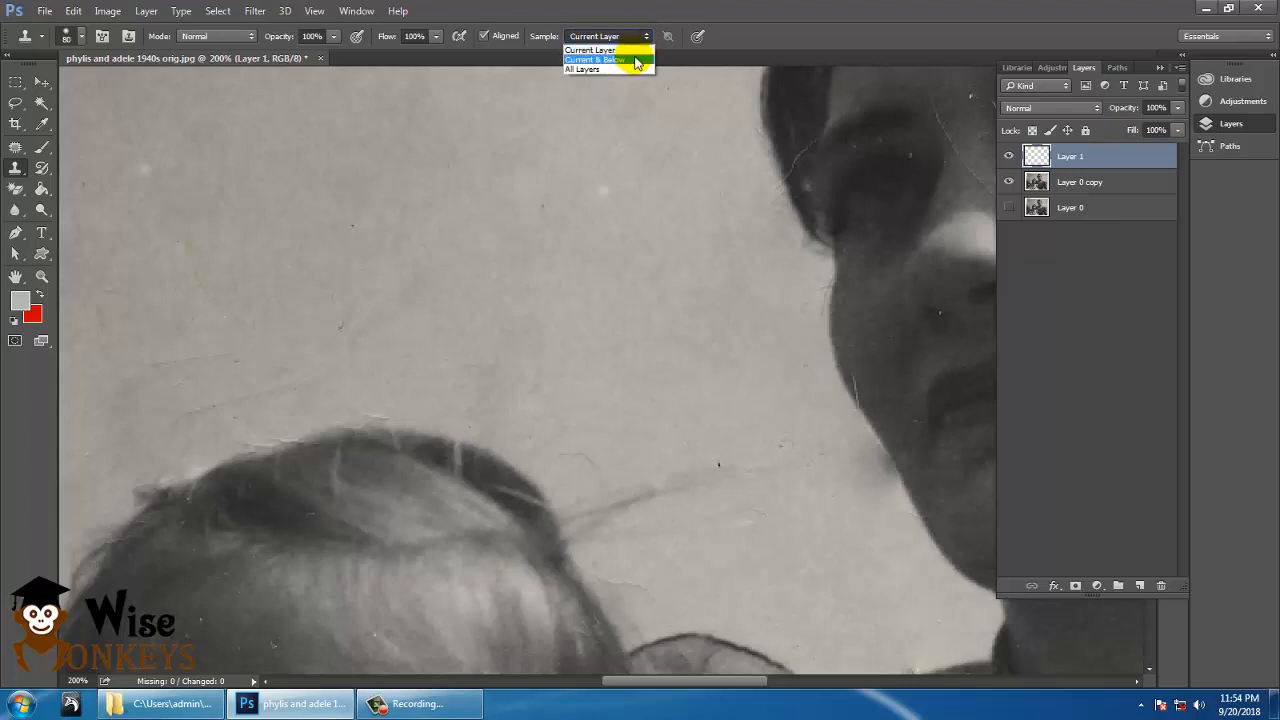
pyautogui.click(637, 70)
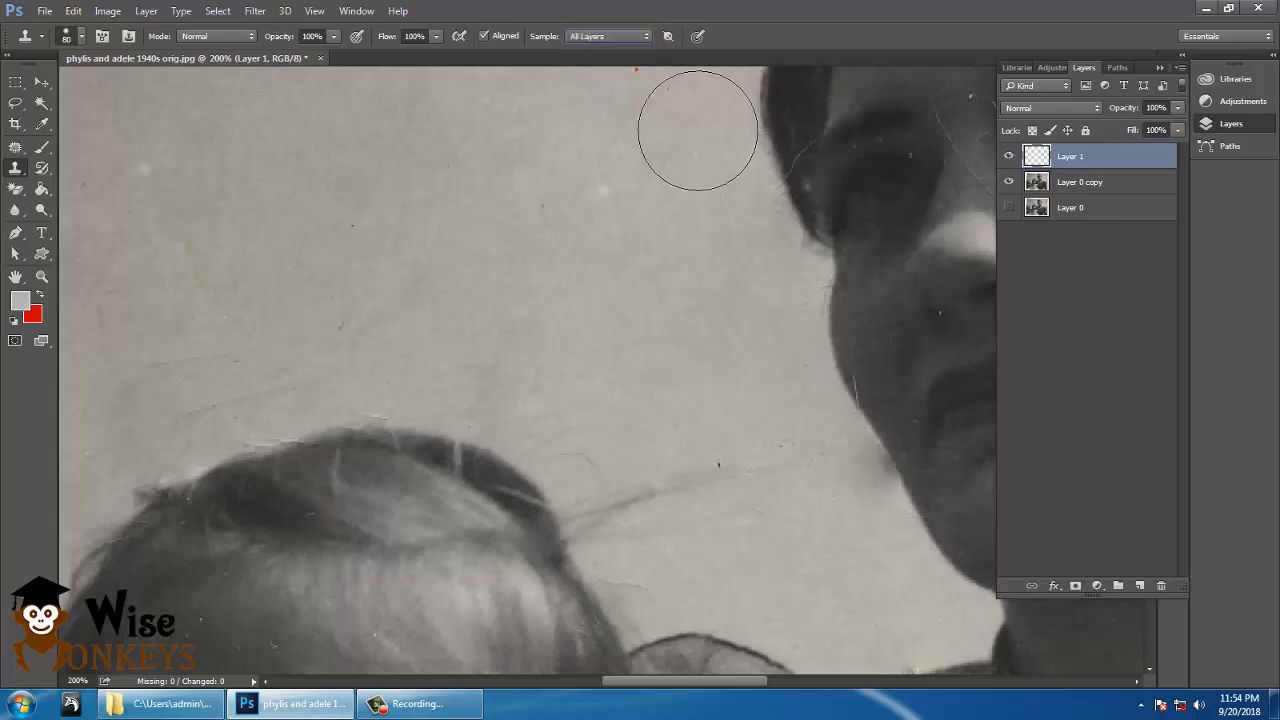
# Clone clean sky over the dark speck and the stray hair streak between the child's head and the woman's chin.
pyautogui.moveTo(689, 426); pyautogui.dragTo(511, 271)
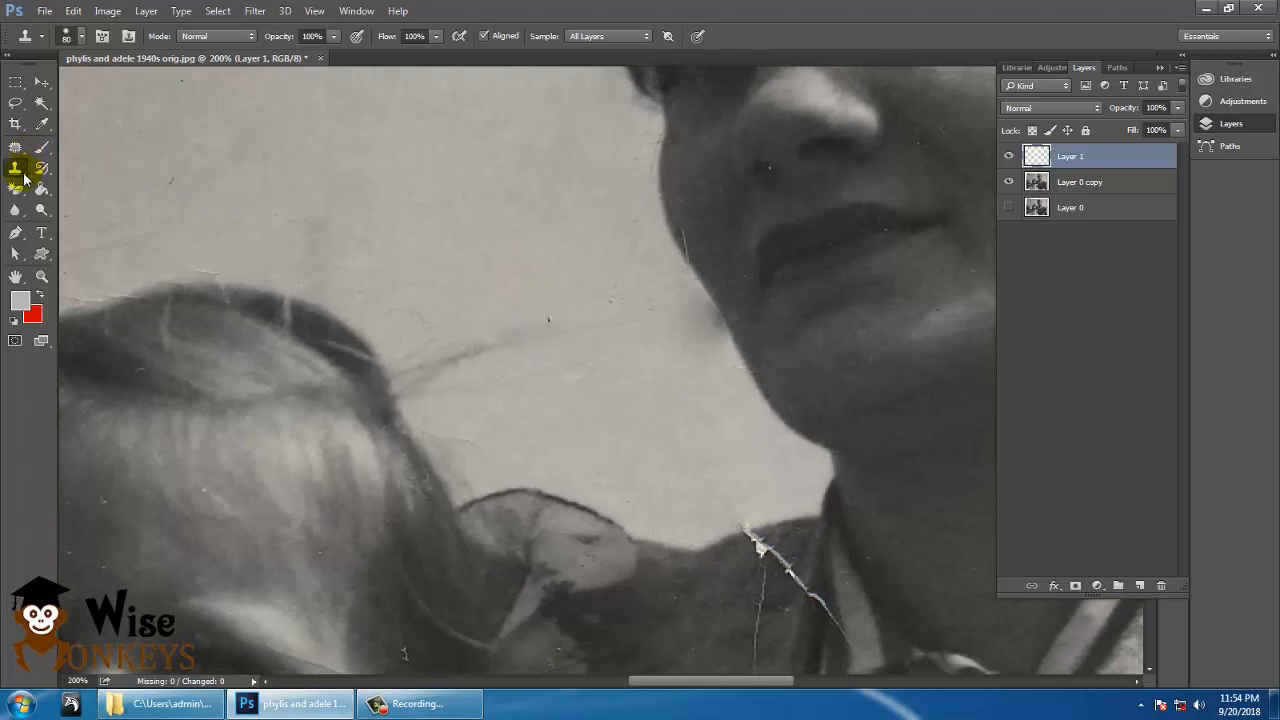
pyautogui.keyDown('alt'); pyautogui.click(519, 253); pyautogui.keyUp('alt')
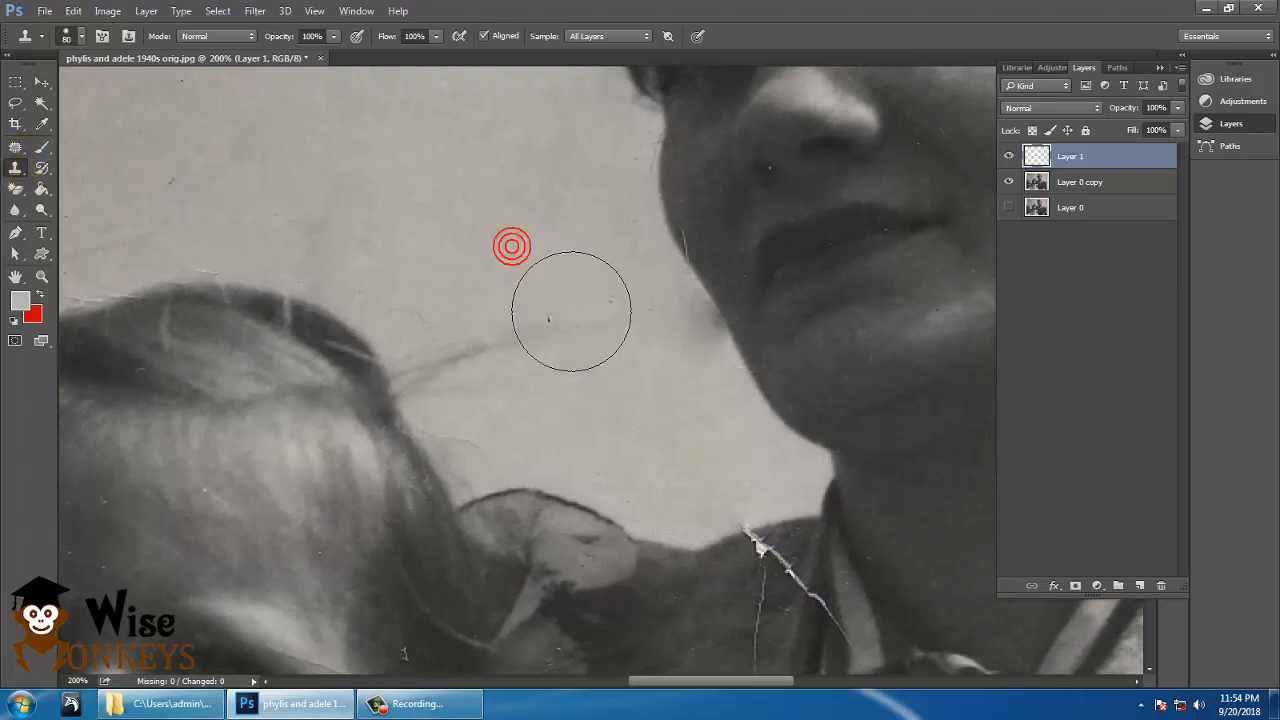
pyautogui.click(529, 317)
pyautogui.keyDown('alt'); pyautogui.click(459, 270); pyautogui.keyUp('alt')
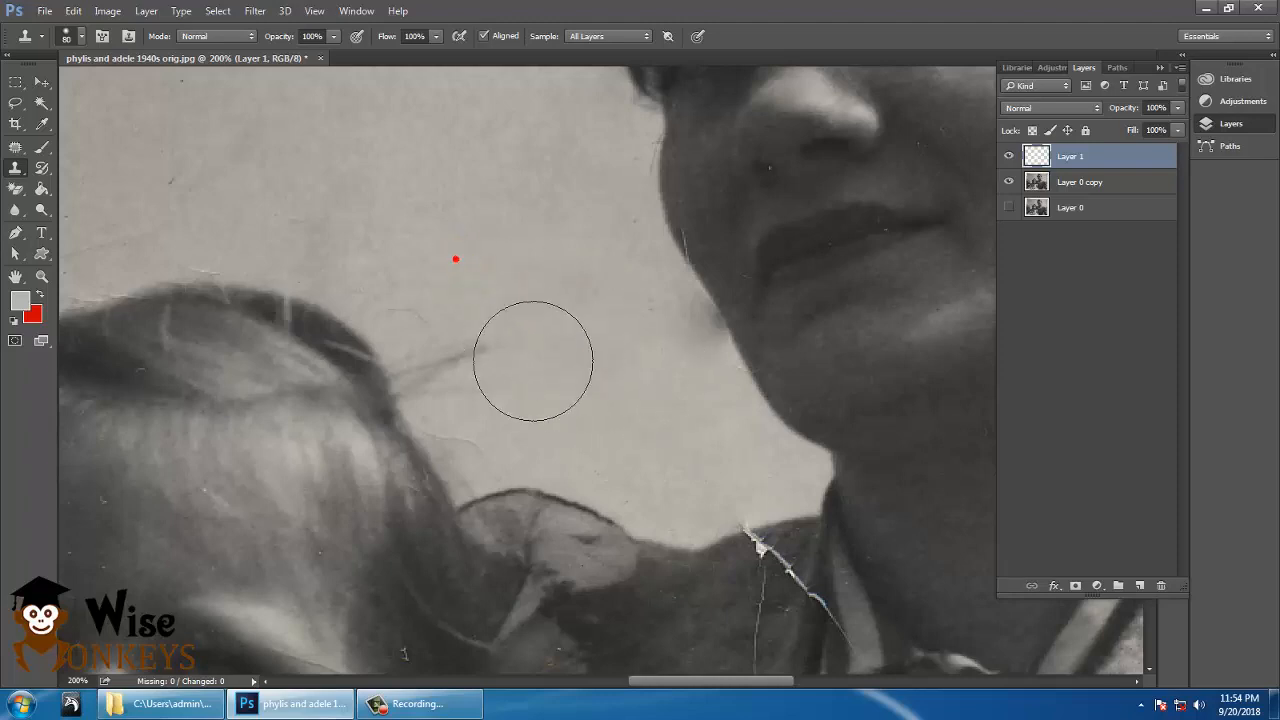
pyautogui.click(477, 340)
pyautogui.click(454, 349)
pyautogui.click(443, 354)
pyautogui.click(437, 358)
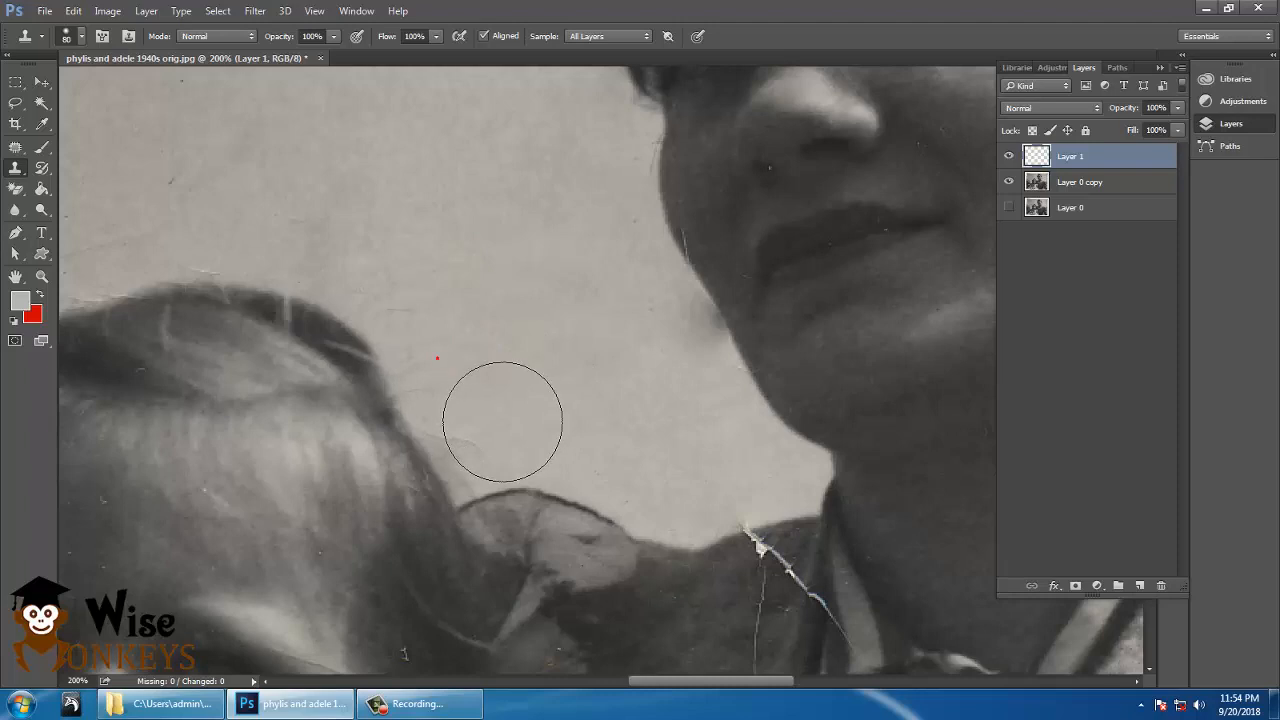
# Reduce the brush to 60 px and clone clean skin over the part of the crease on the woman's light cheek.
pyautogui.moveTo(663, 297); pyautogui.dragTo(595, 326)
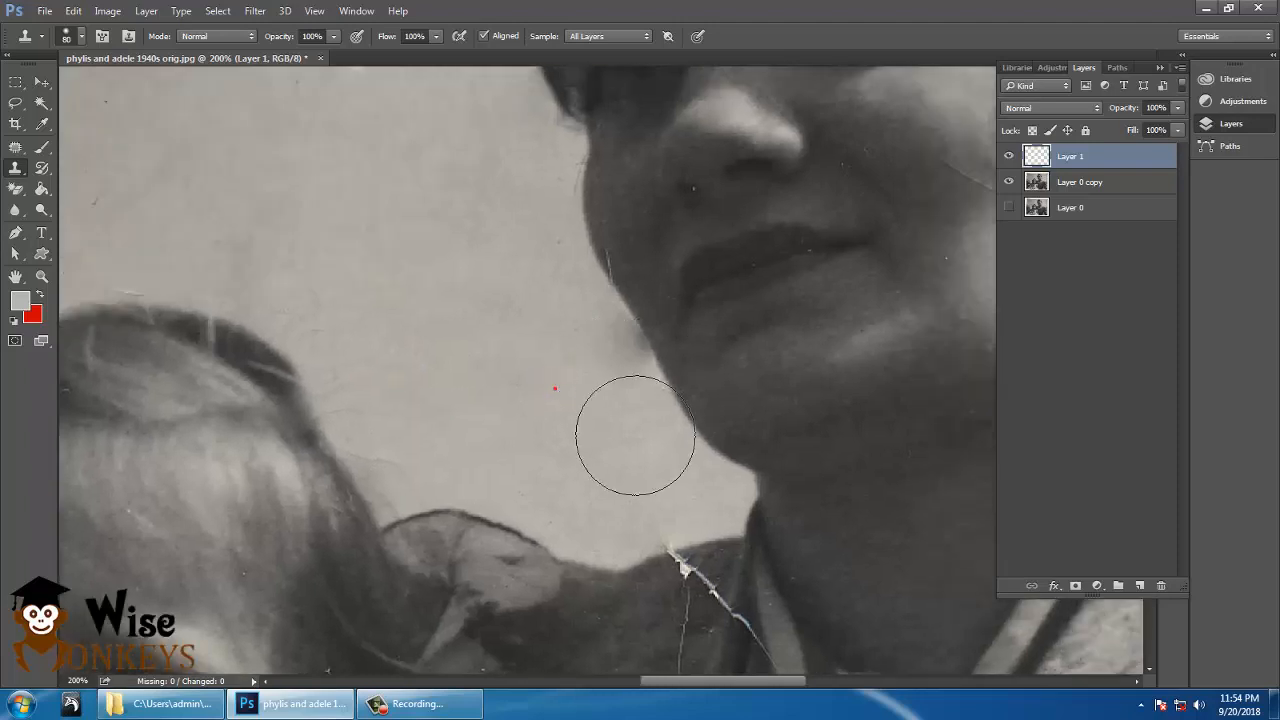
pyautogui.moveTo(601, 275); pyautogui.dragTo(436, 380)
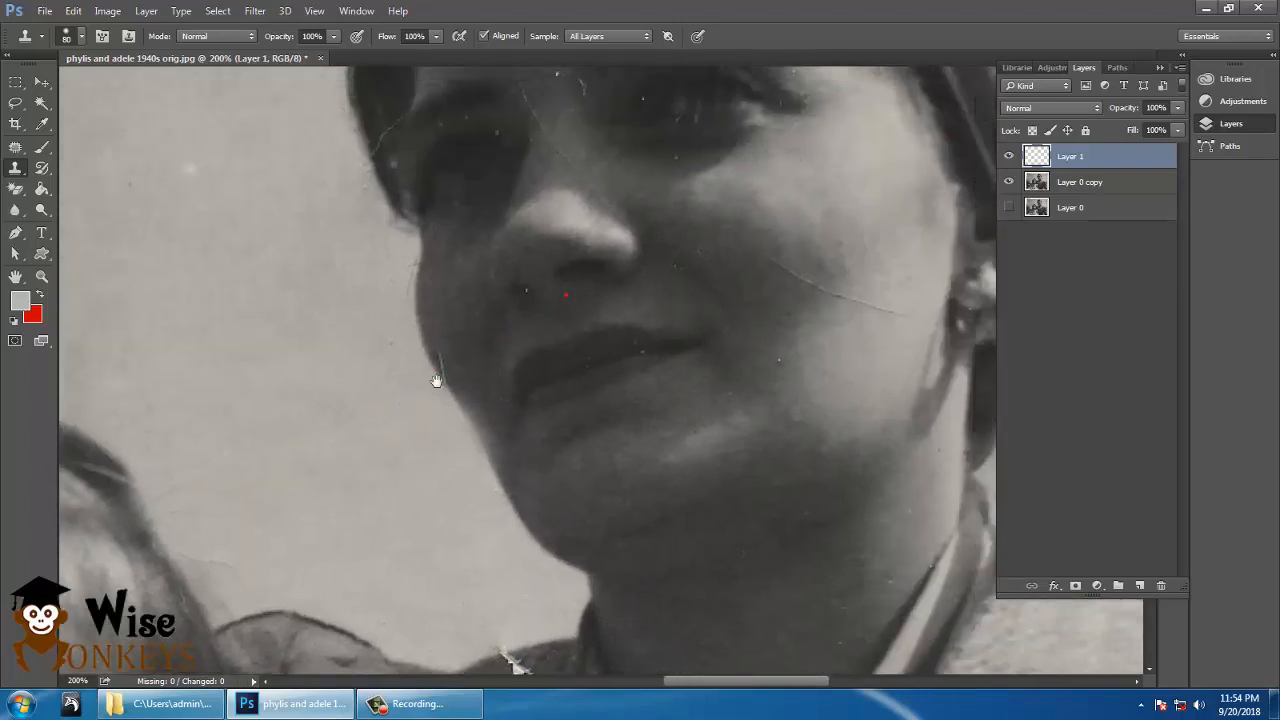
pyautogui.moveTo(649, 220); pyautogui.dragTo(503, 300)
pyautogui.hotkey('ctrl', '+')
pyautogui.hotkey('ctrl', '+')
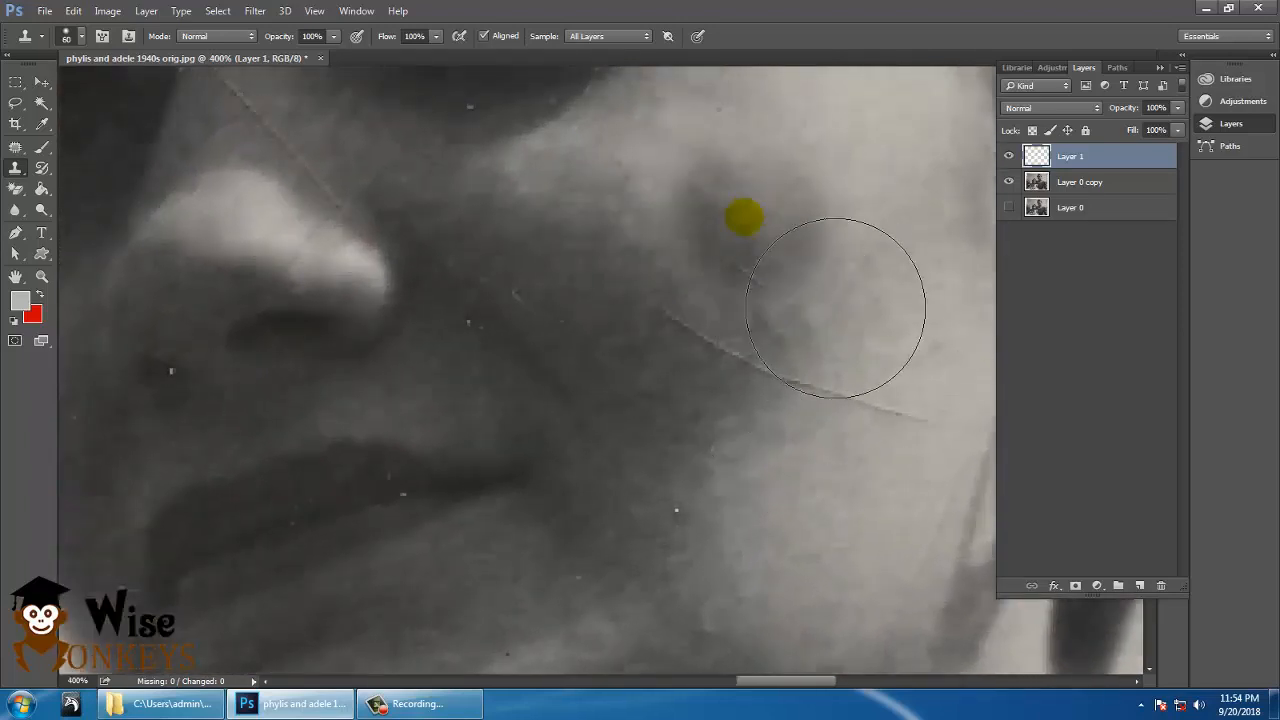
pyautogui.press('[')
pyautogui.press('[')
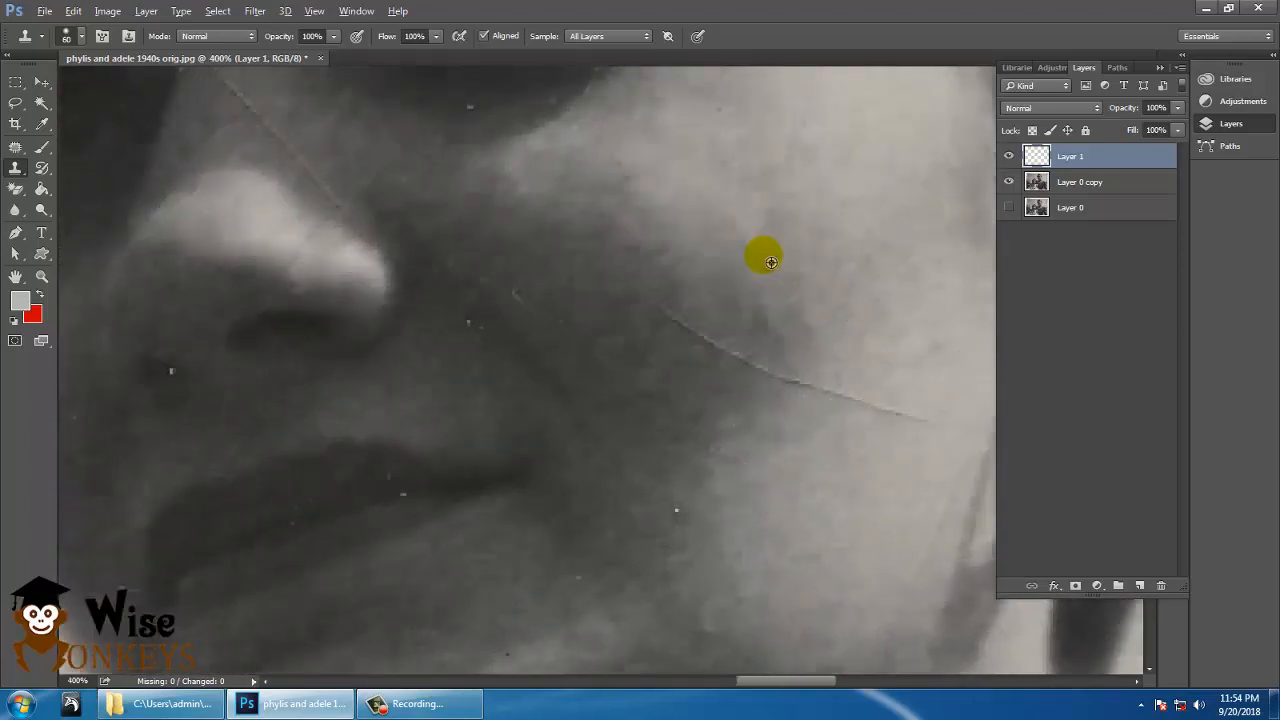
pyautogui.click(849, 351)
pyautogui.click(896, 387)
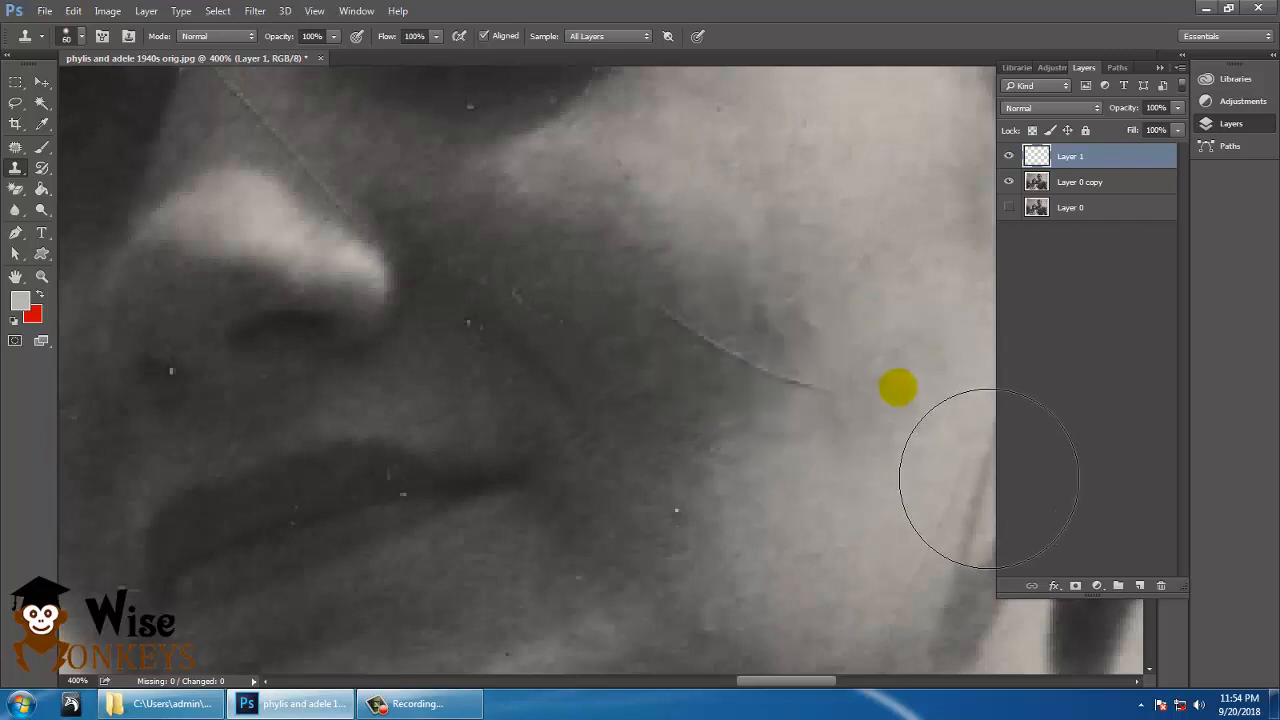
pyautogui.keyDown('alt'); pyautogui.click(881, 298); pyautogui.keyUp('alt')
pyautogui.click(862, 360)
pyautogui.click(845, 367)
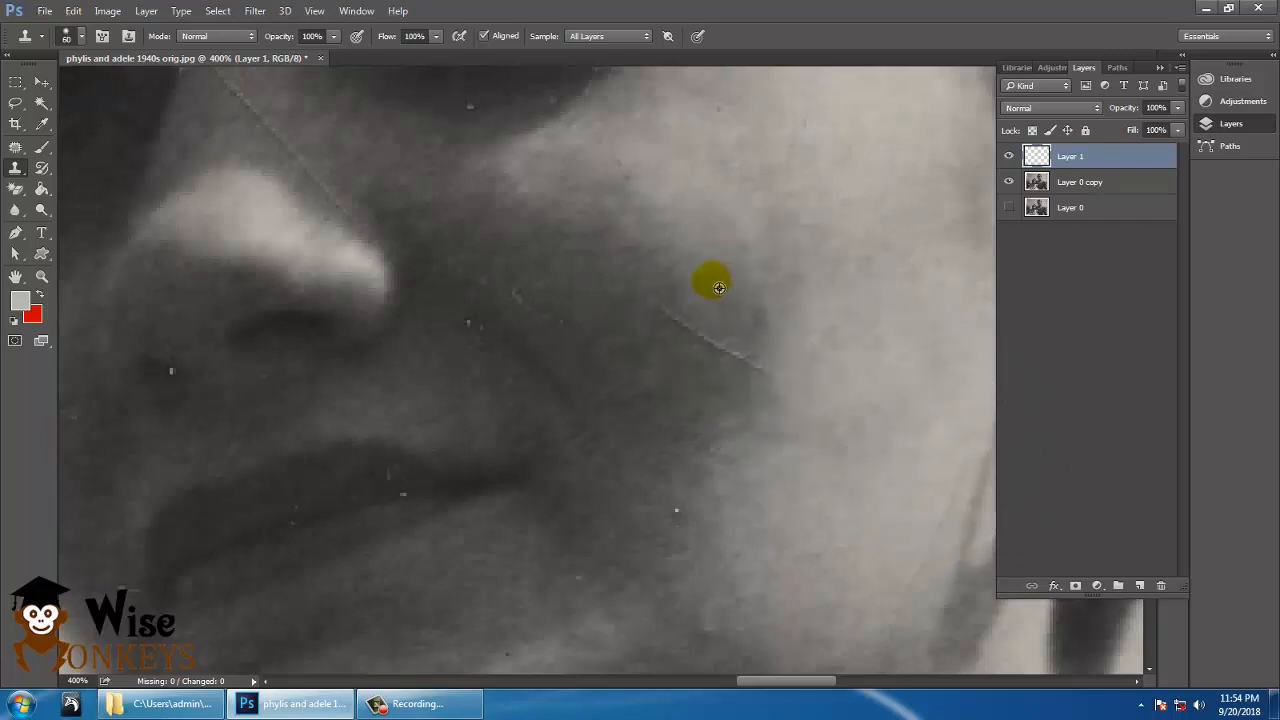
# Clone darker skin over the rest of the cheek crease in the shaded area beside the nose.
pyautogui.keyDown('alt'); pyautogui.click(625, 403); pyautogui.keyUp('alt')
pyautogui.click(701, 347)
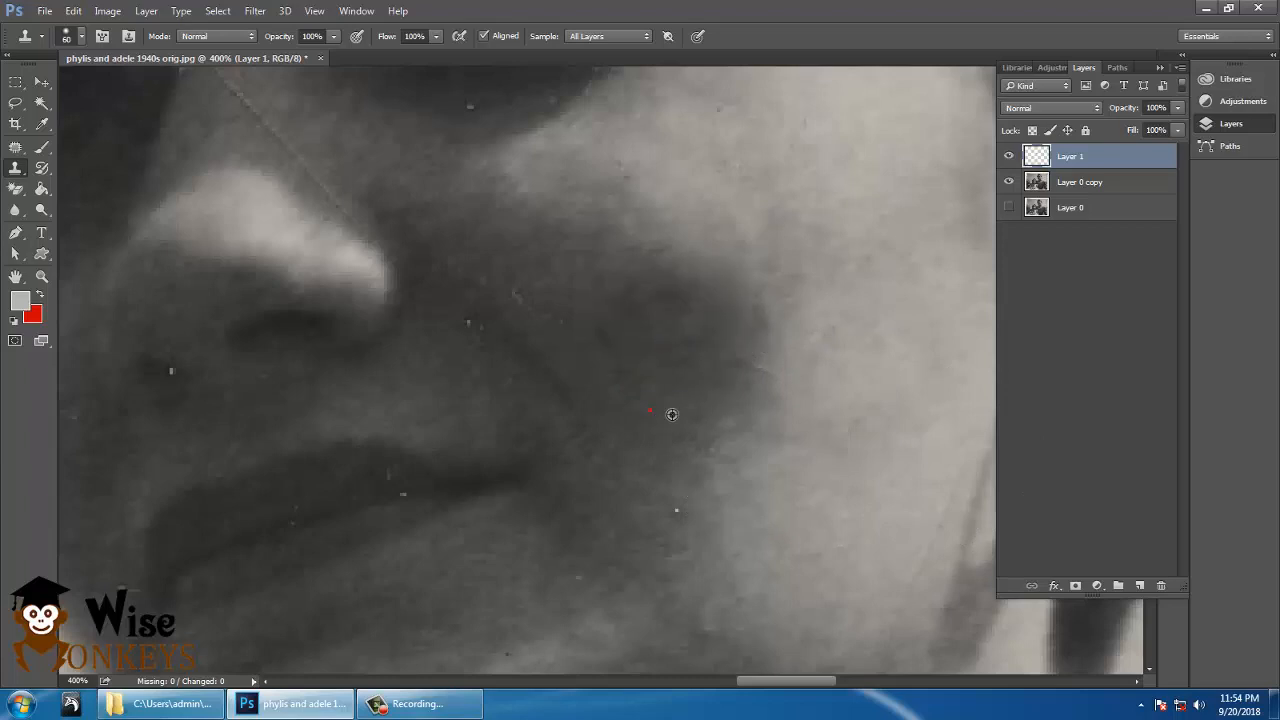
pyautogui.keyDown('alt'); pyautogui.click(664, 407); pyautogui.keyUp('alt')
pyautogui.click(1012, 635)
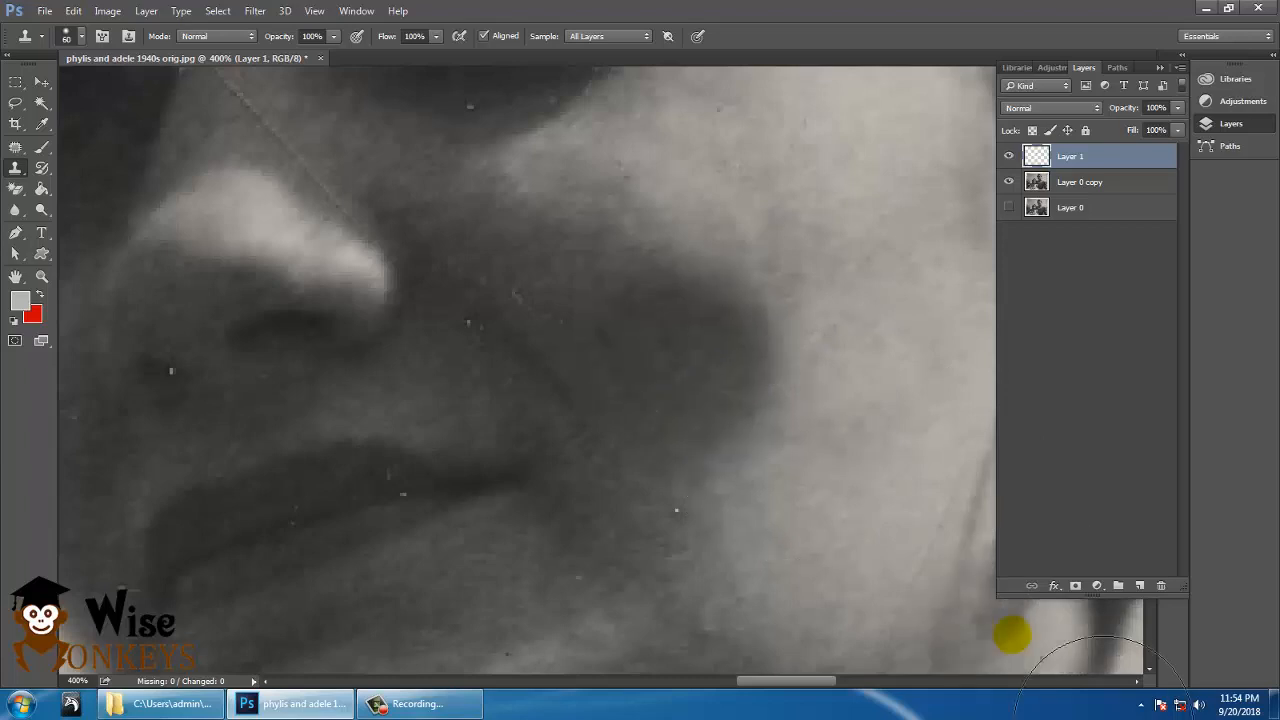
# Set the Clone Stamp's hardness to 42%, opacity to 59% and flow to 62%.
pyautogui.click(66, 37)
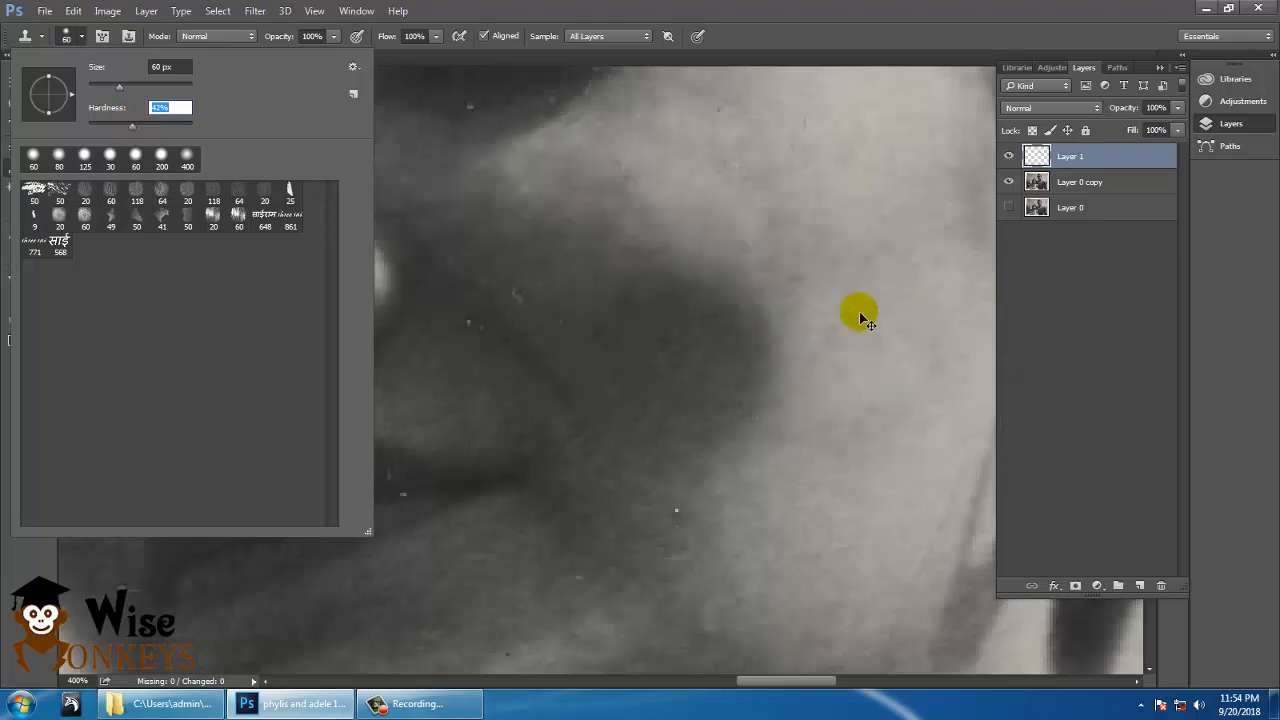
pyautogui.hotkey('ctrl', '-')
pyautogui.hotkey('ctrl', '-')
pyautogui.hotkey('ctrl', '+')
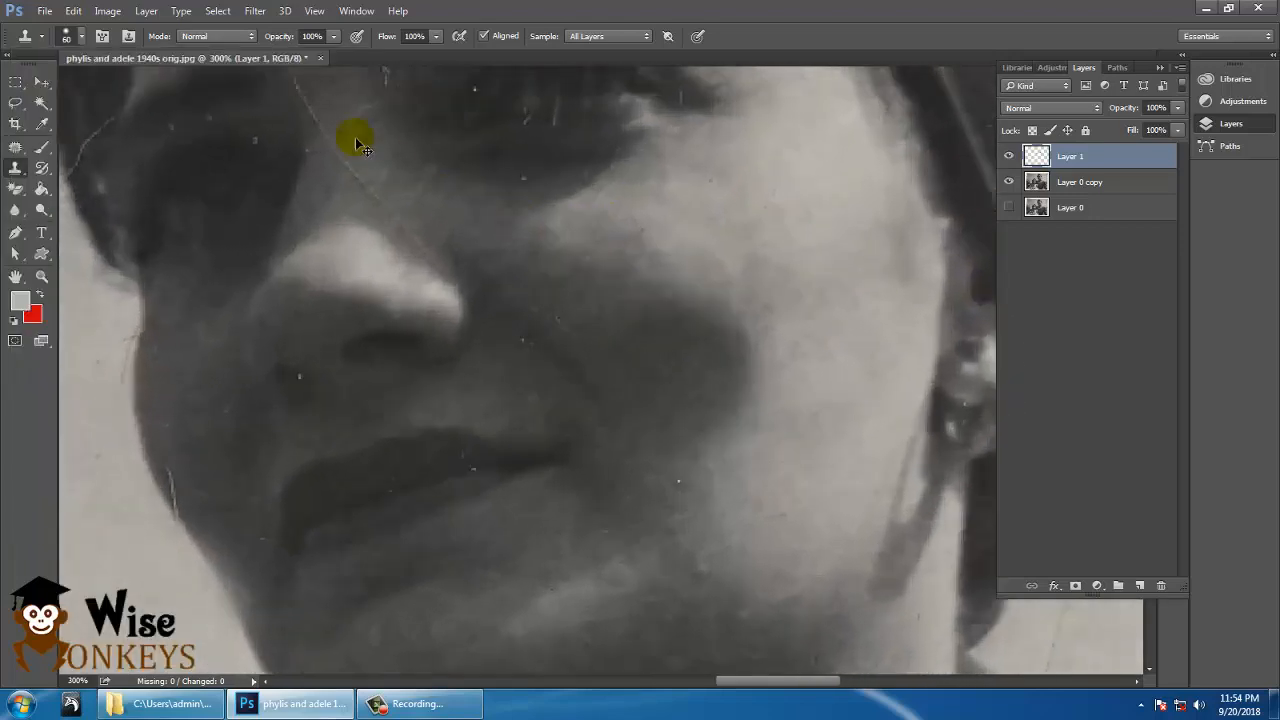
pyautogui.click(333, 38)
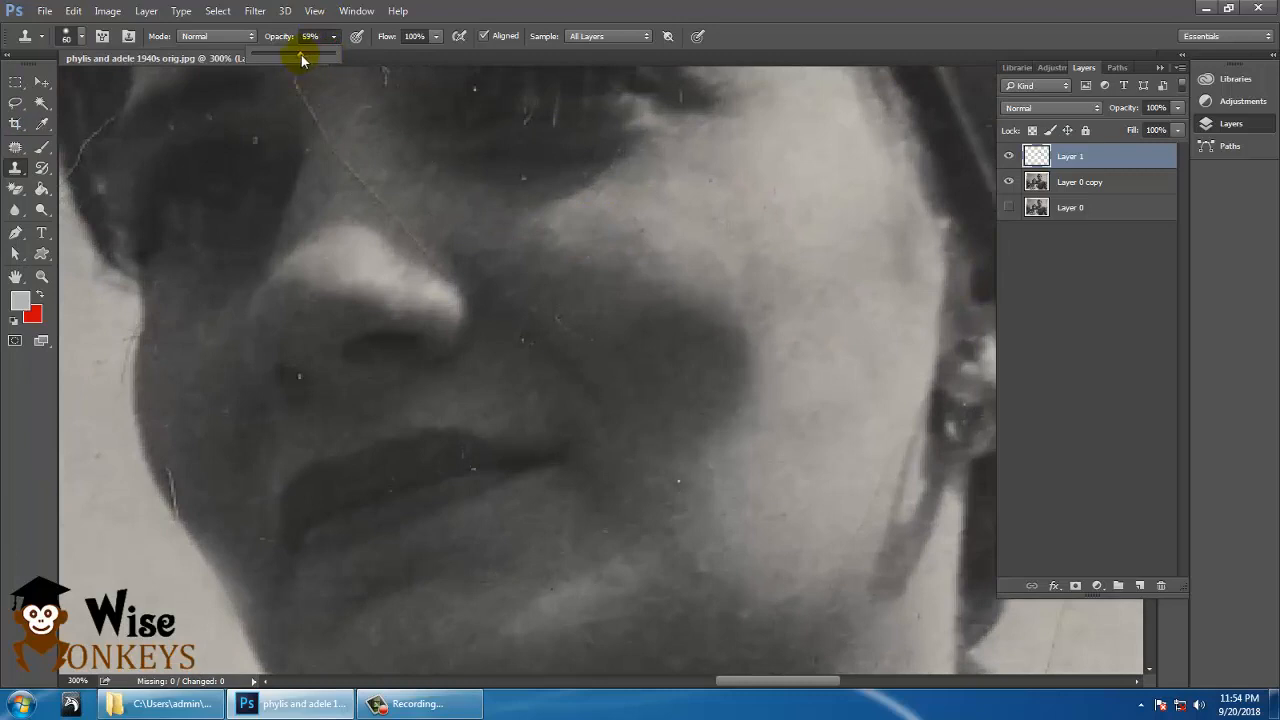
pyautogui.click(432, 40)
pyautogui.moveTo(406, 63); pyautogui.dragTo(405, 63)
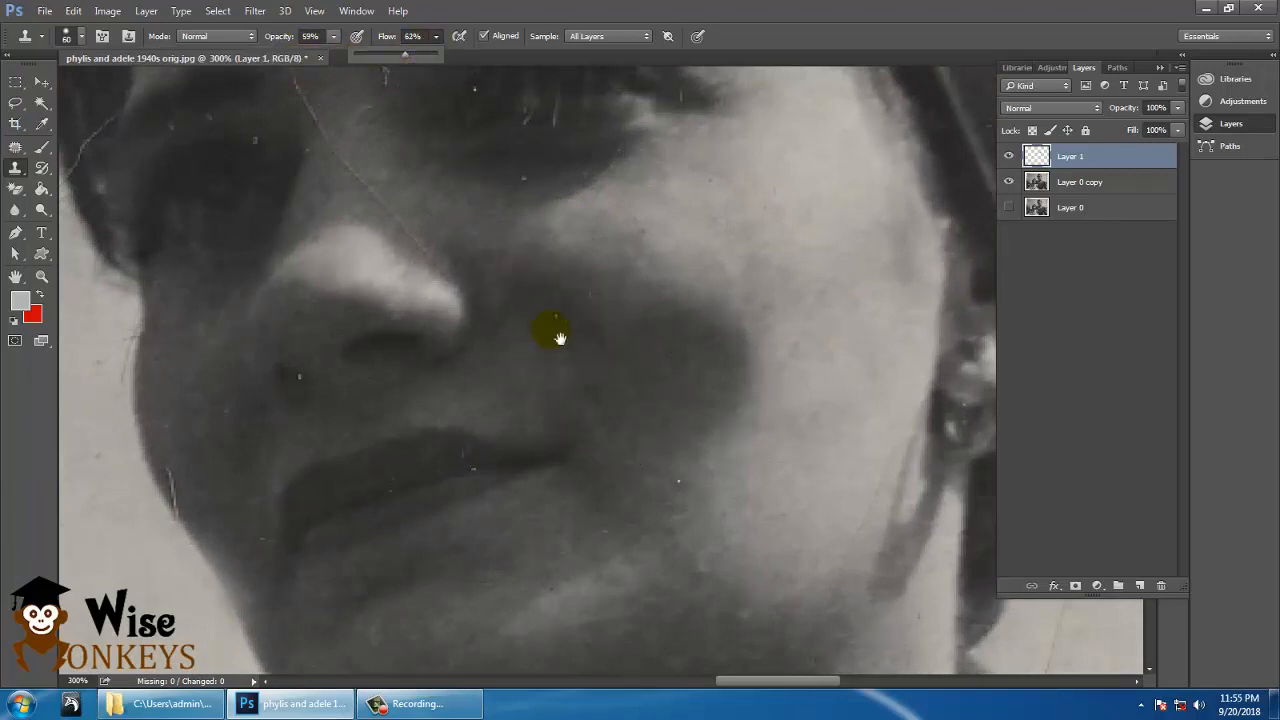
# Reduce the brush to 25 px and clone clean skin over the crease running from between the woman's eyes down her nose.
pyautogui.moveTo(557, 334); pyautogui.dragTo(689, 249)
pyautogui.moveTo(654, 345); pyautogui.dragTo(667, 545)
pyautogui.moveTo(642, 365); pyautogui.dragTo(640, 597)
pyautogui.hotkey('ctrl', '+')
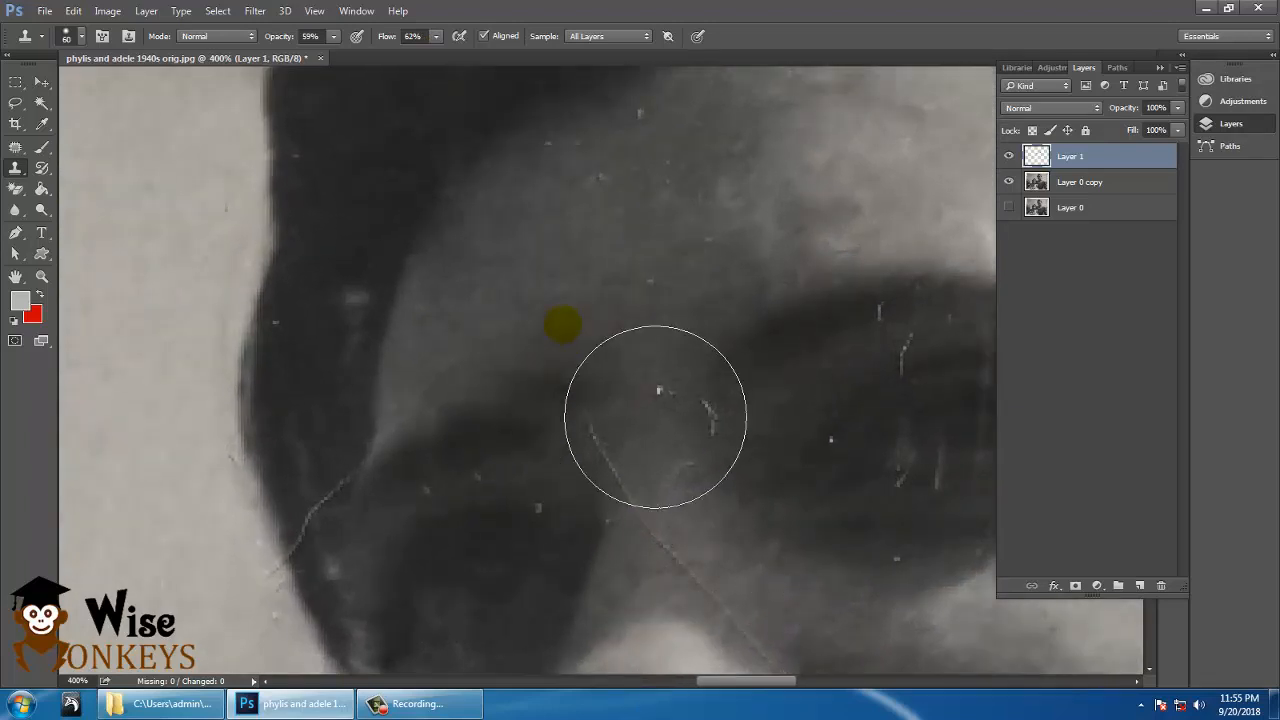
pyautogui.press('[')
pyautogui.press('[')
pyautogui.press('[')
pyautogui.press('[')
pyautogui.press('[')
pyautogui.press('[')
pyautogui.keyDown('alt'); pyautogui.click(602, 355); pyautogui.keyUp('alt')
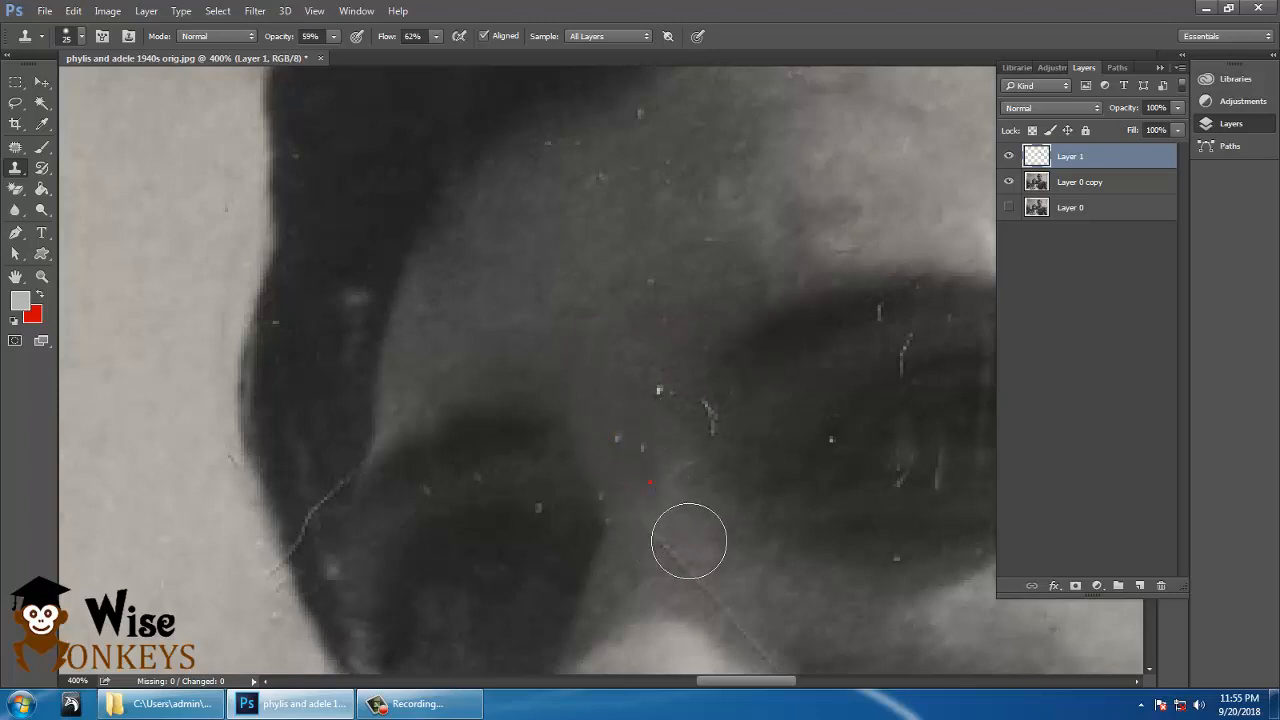
pyautogui.moveTo(688, 541)
pyautogui.mouseDown()
pyautogui.moveTo(695, 568)
pyautogui.moveTo(649, 421)
pyautogui.mouseUp()
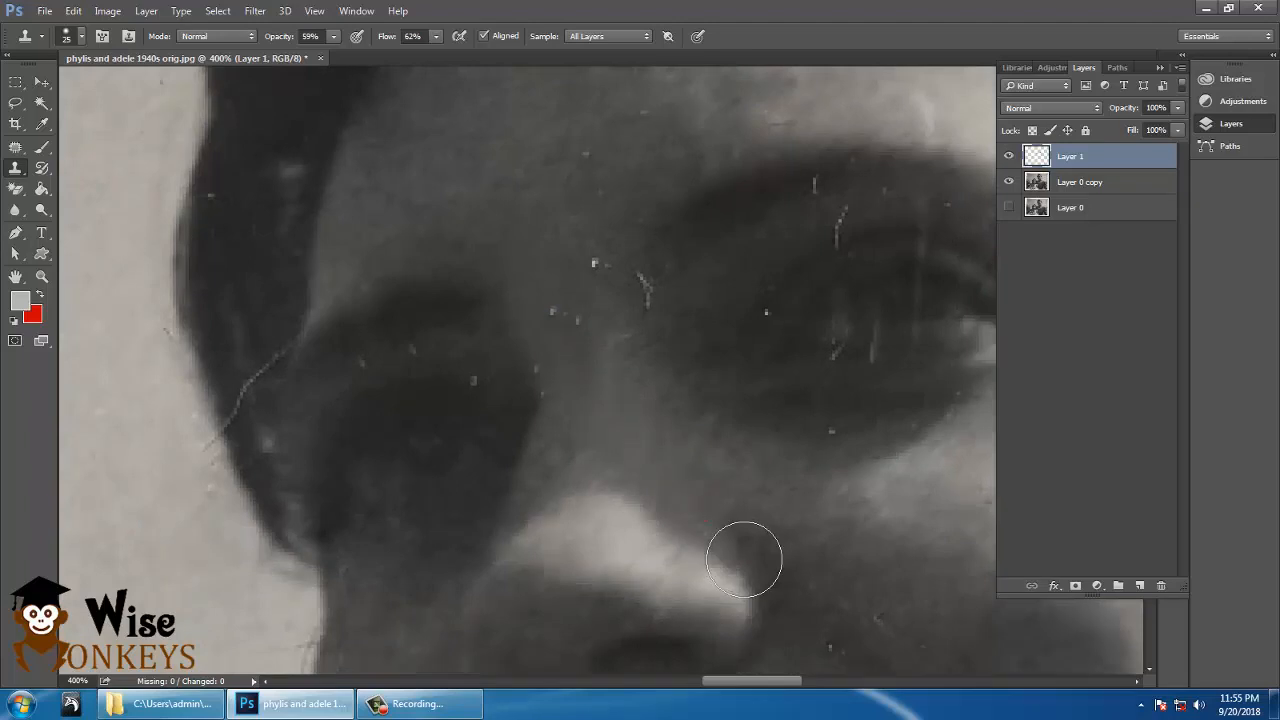
pyautogui.moveTo(744, 560)
pyautogui.mouseDown()
pyautogui.moveTo(766, 580)
pyautogui.moveTo(723, 541)
pyautogui.mouseUp()
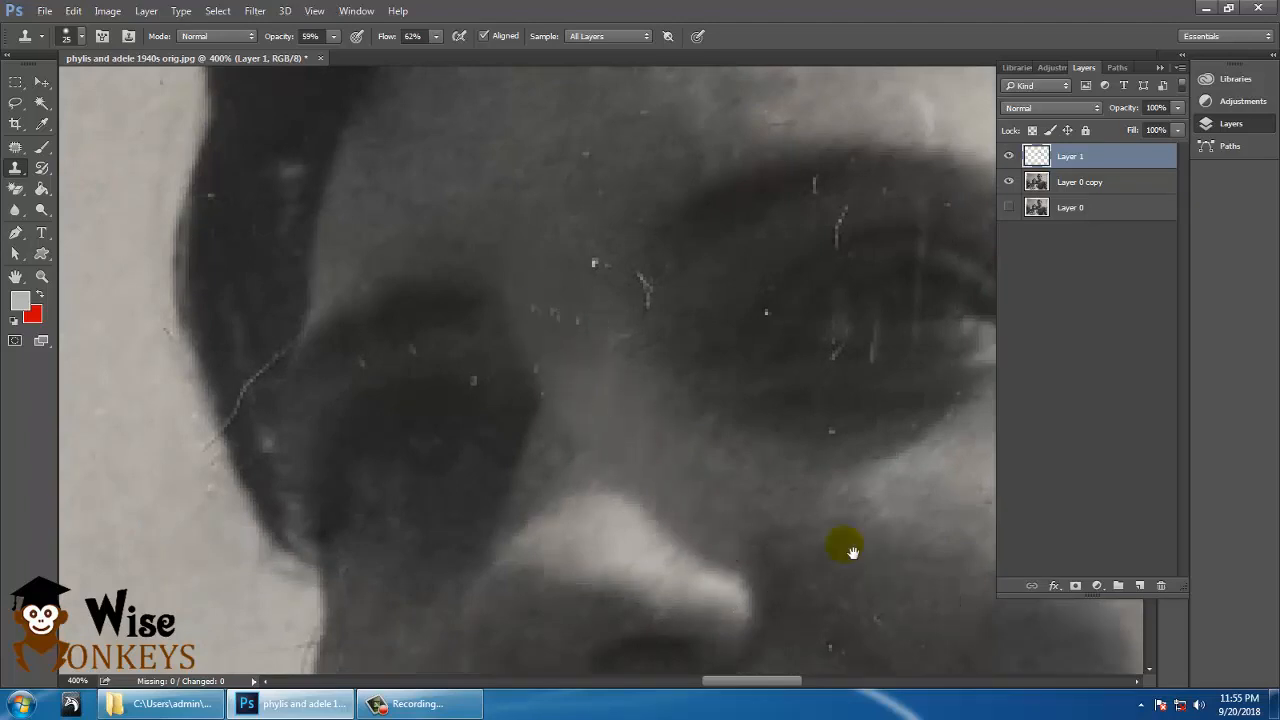
# Clone clean sky over the white spot below the photo's upper border, then view the area at 300%.
pyautogui.moveTo(274, 106); pyautogui.dragTo(600, 480)
pyautogui.moveTo(365, 90); pyautogui.dragTo(497, 374)
pyautogui.moveTo(165, 285); pyautogui.dragTo(520, 589)
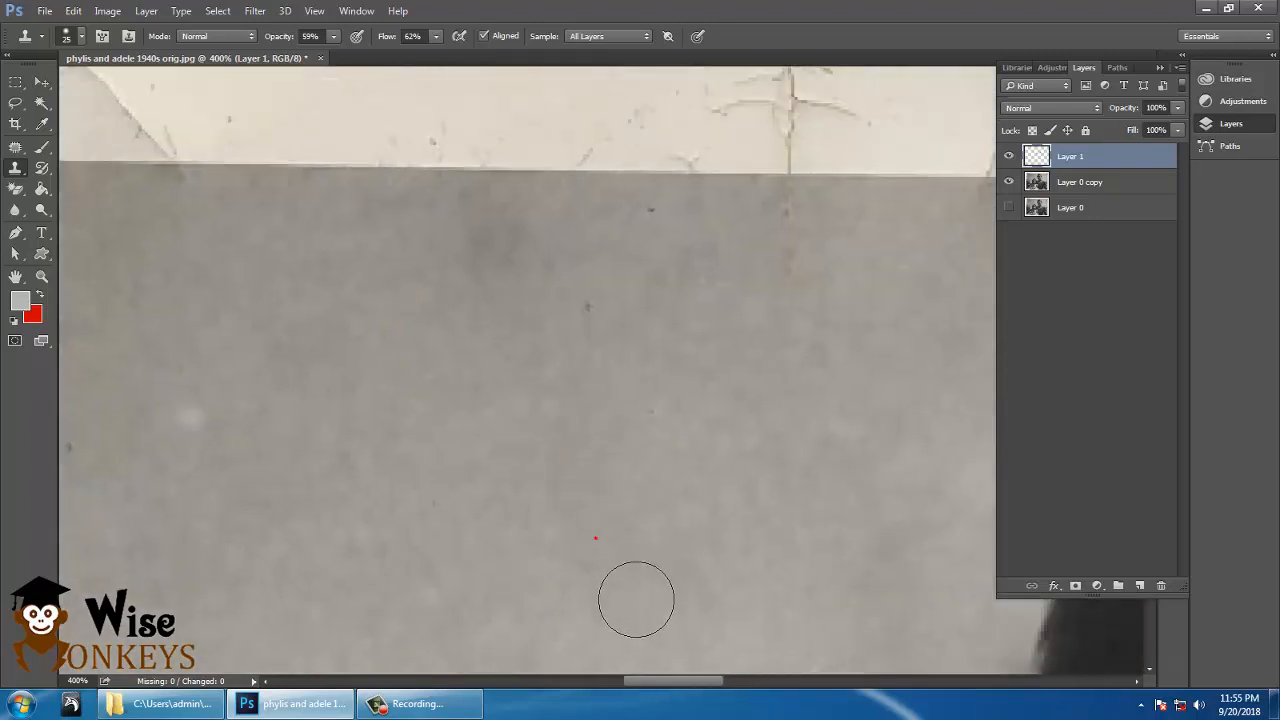
pyautogui.keyDown('alt'); pyautogui.click(246, 468); pyautogui.keyUp('alt')
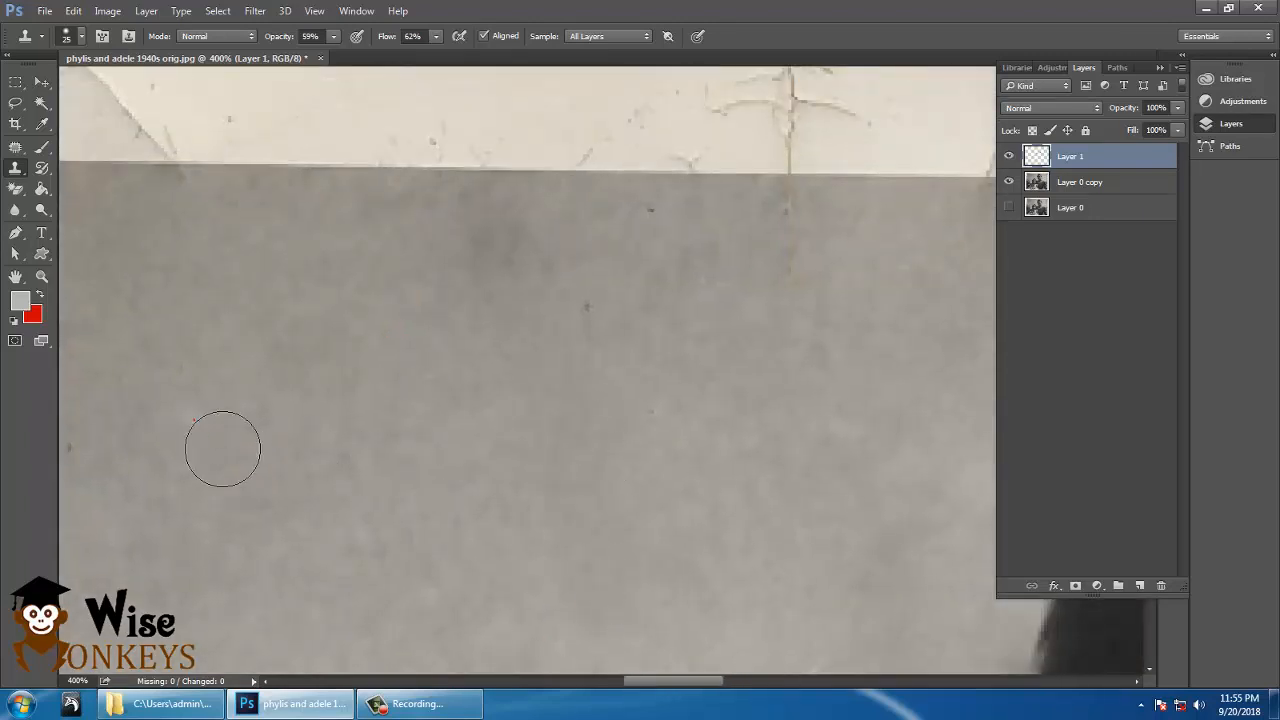
pyautogui.hotkey('ctrl', '-')
pyautogui.hotkey('ctrl', '-')
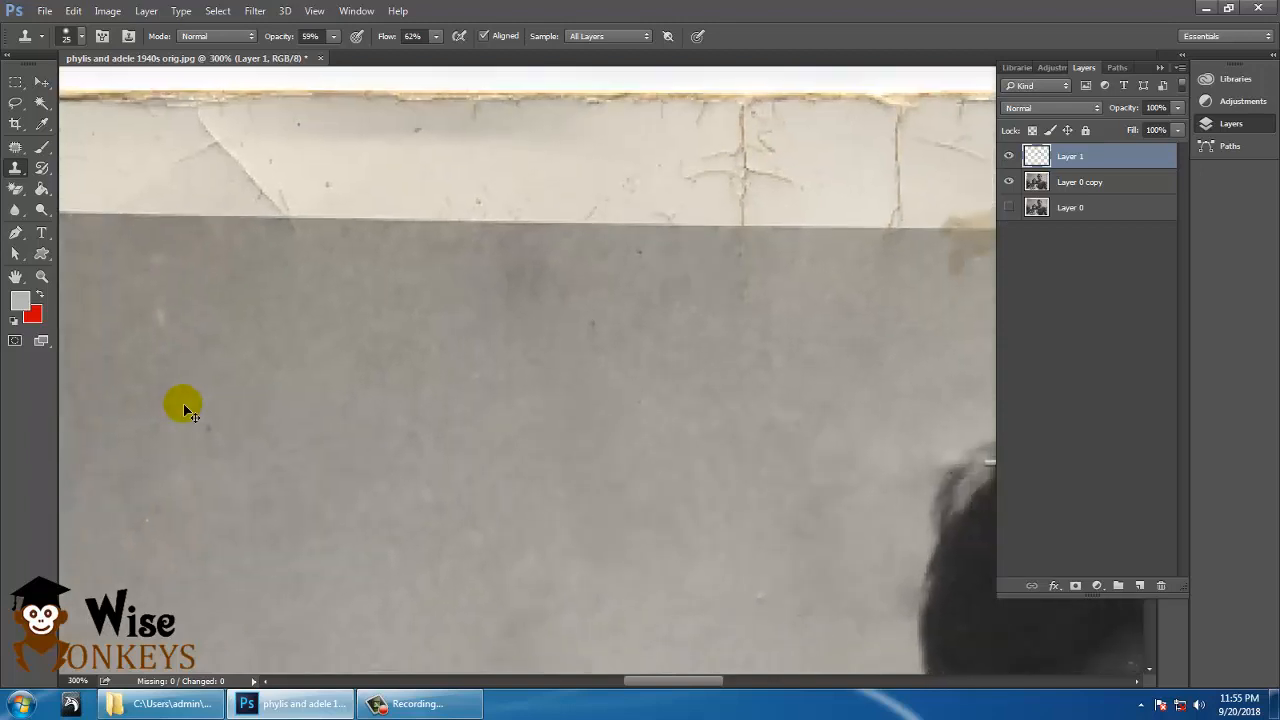
# Enlarge the Clone Stamp to 90 px and clone clean sky over the white crease beside the left border near the photo's upper-left corner.
pyautogui.moveTo(410, 470); pyautogui.dragTo(735, 398)
pyautogui.moveTo(520, 449)
pyautogui.mouseDown()
pyautogui.moveTo(759, 384)
pyautogui.moveTo(810, 356)
pyautogui.mouseUp()
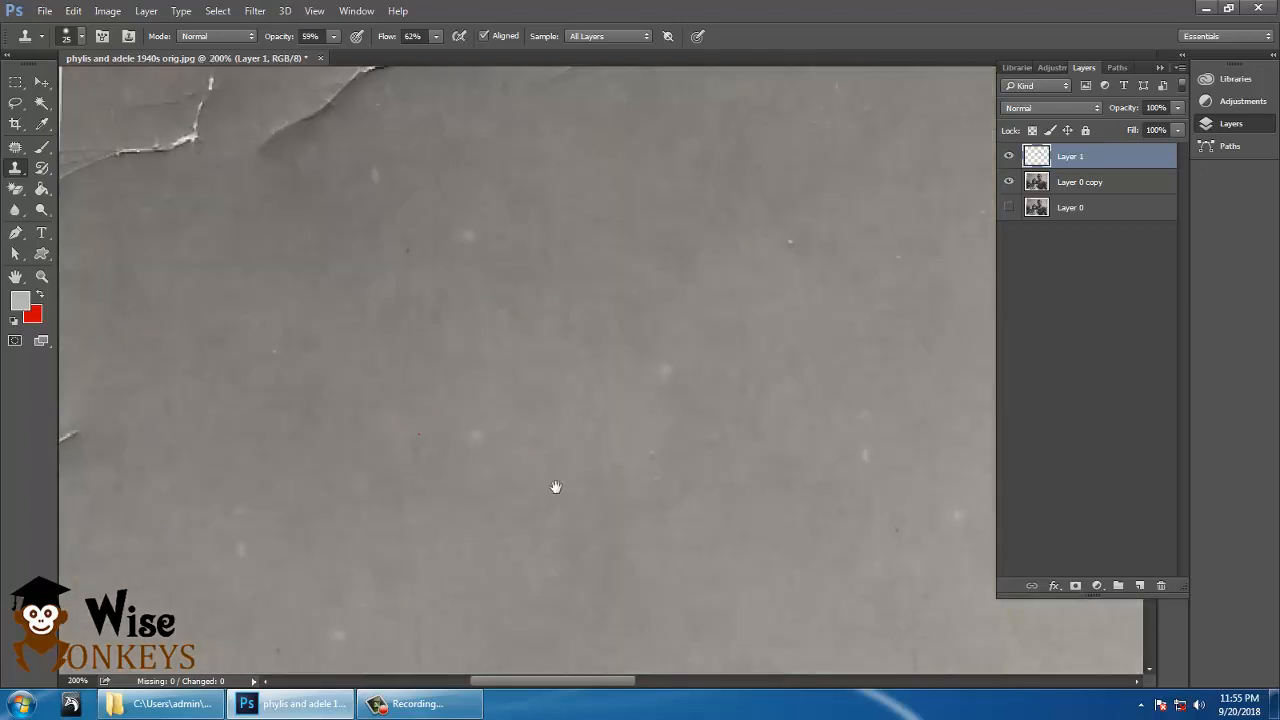
pyautogui.moveTo(554, 486); pyautogui.dragTo(853, 582)
pyautogui.moveTo(531, 451); pyautogui.dragTo(490, 541)
pyautogui.press(']')
pyautogui.press(']')
pyautogui.press(']')
pyautogui.press(']')
pyautogui.press(']')
pyautogui.press(']')
pyautogui.press(']')
pyautogui.press(']')
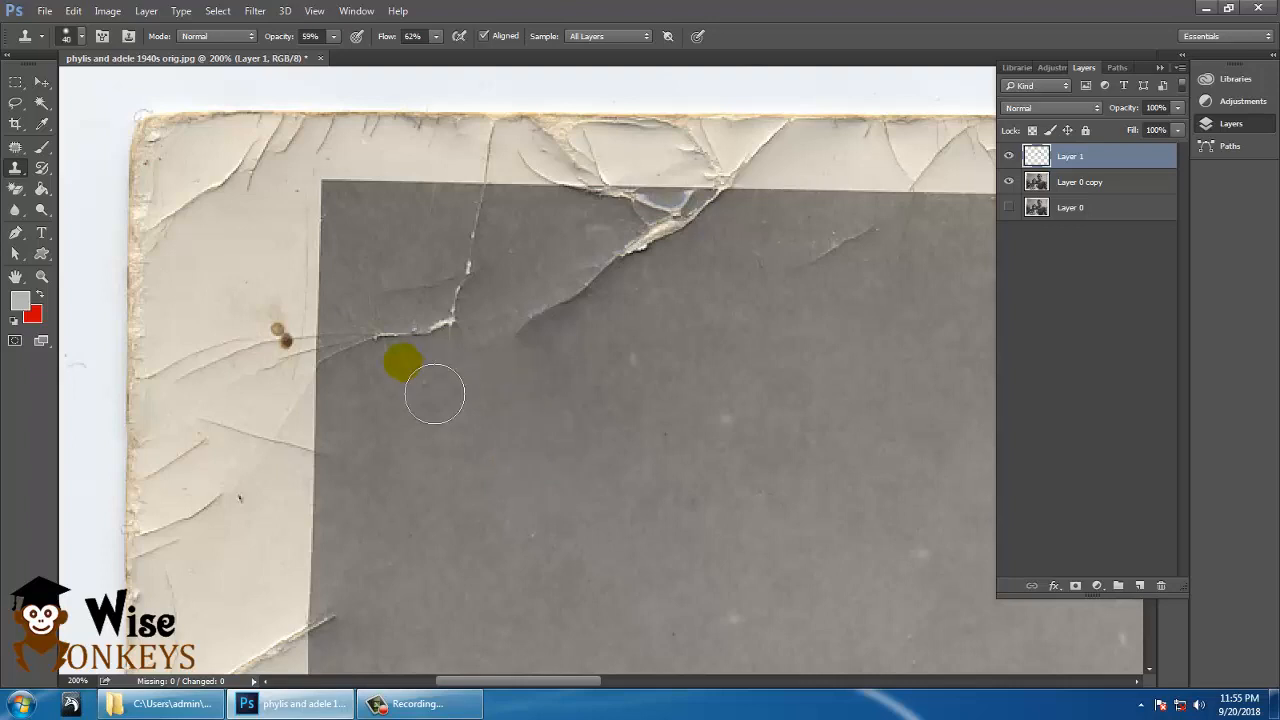
pyautogui.keyDown('alt'); pyautogui.click(437, 460); pyautogui.keyUp('alt')
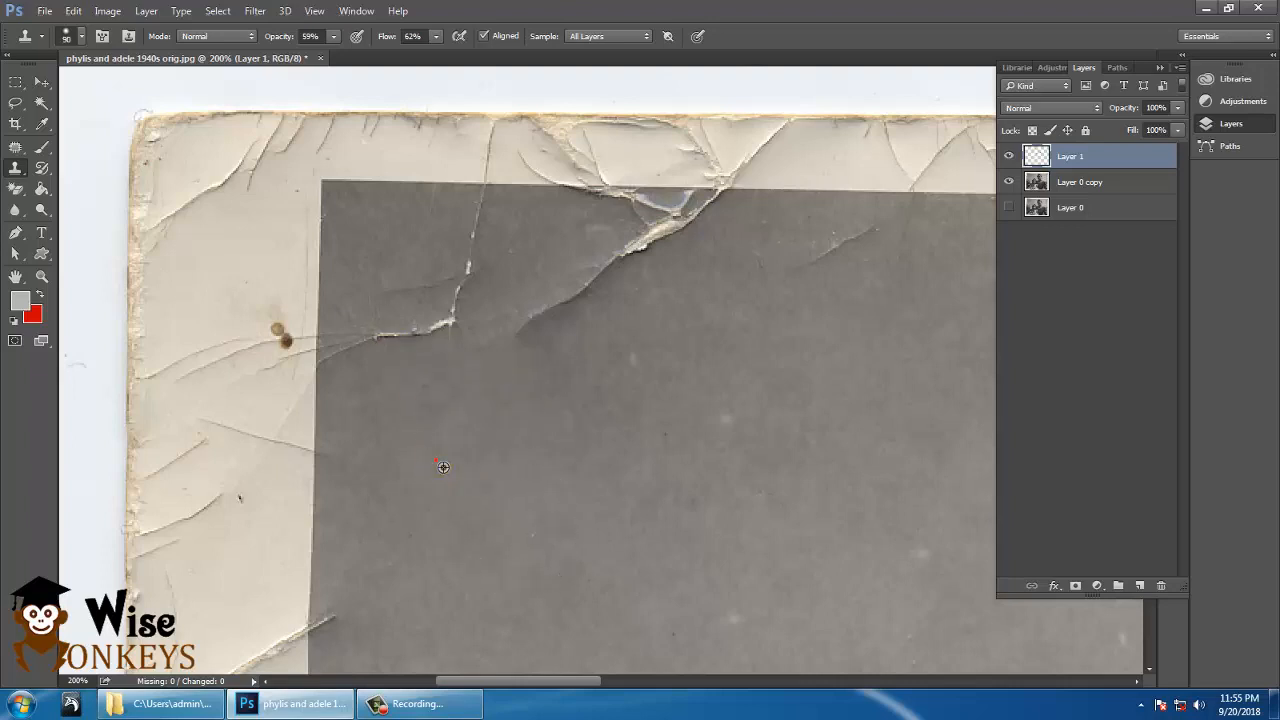
pyautogui.moveTo(394, 368)
pyautogui.mouseDown()
pyautogui.moveTo(435, 303)
pyautogui.moveTo(456, 307)
pyautogui.mouseUp()
# Clone clean sky over the diagonal tear descending from the upper border and the short crease to its right.
pyautogui.keyDown('alt'); pyautogui.click(521, 477); pyautogui.keyUp('alt')
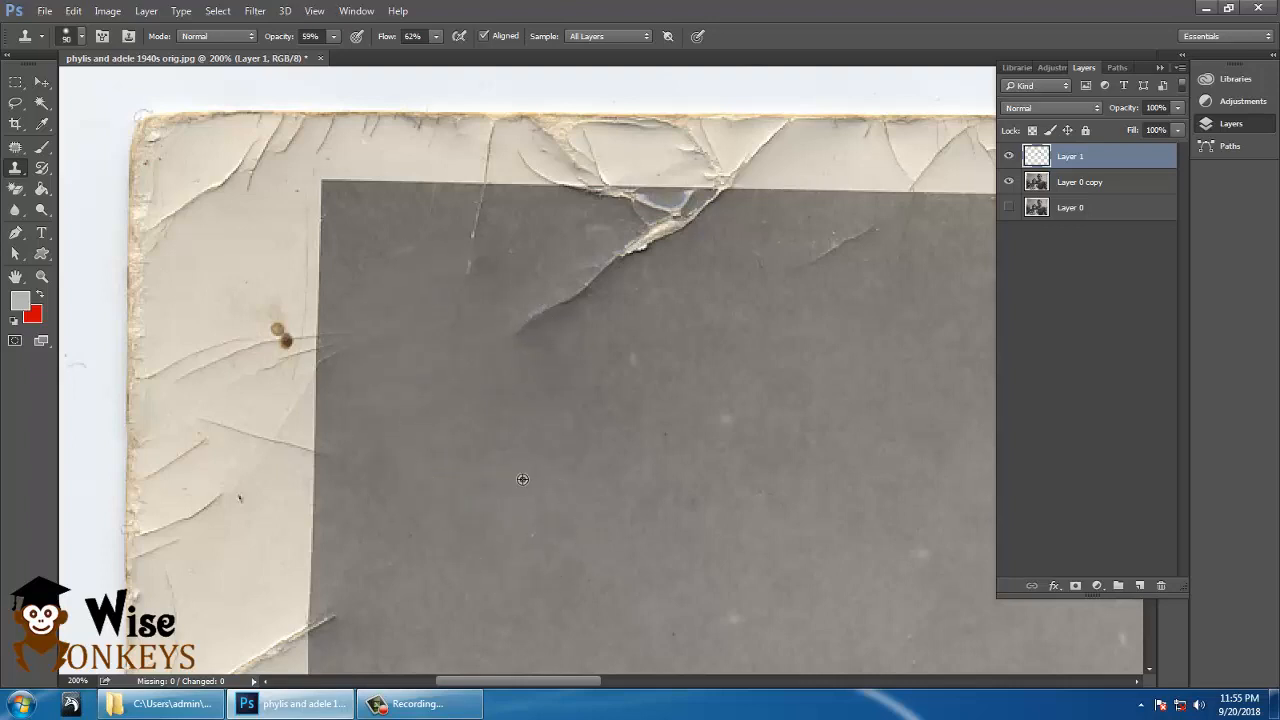
pyautogui.moveTo(543, 331)
pyautogui.mouseDown()
pyautogui.moveTo(632, 281)
pyautogui.moveTo(462, 273)
pyautogui.moveTo(748, 256)
pyautogui.mouseUp()
pyautogui.moveTo(816, 325)
pyautogui.mouseDown()
pyautogui.moveTo(745, 325)
pyautogui.moveTo(705, 344)
pyautogui.moveTo(957, 369)
pyautogui.moveTo(921, 333)
pyautogui.mouseUp()
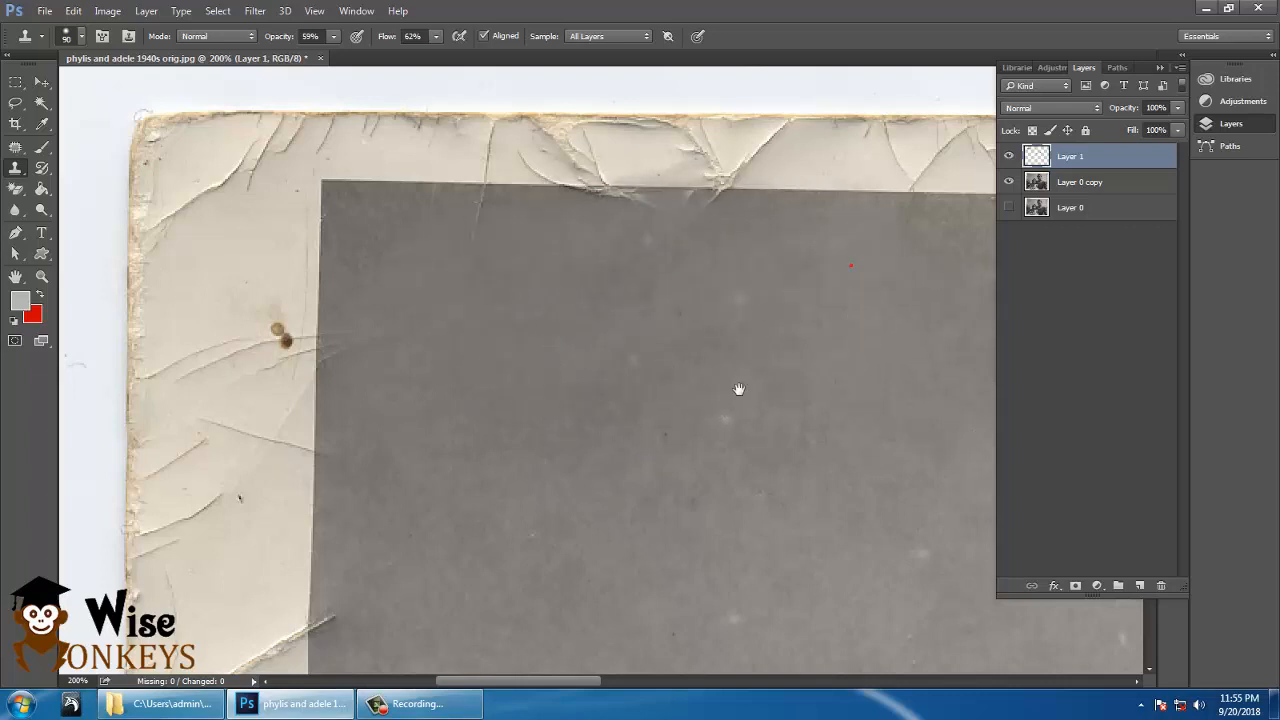
# Clone dark foliage over the crease and thin scratches in the tree along the photo's left border.
pyautogui.moveTo(735, 530); pyautogui.dragTo(550, 110)
pyautogui.moveTo(624, 525); pyautogui.dragTo(587, 230)
pyautogui.moveTo(680, 451); pyautogui.dragTo(738, 304)
pyautogui.moveTo(564, 332); pyautogui.dragTo(745, 330)
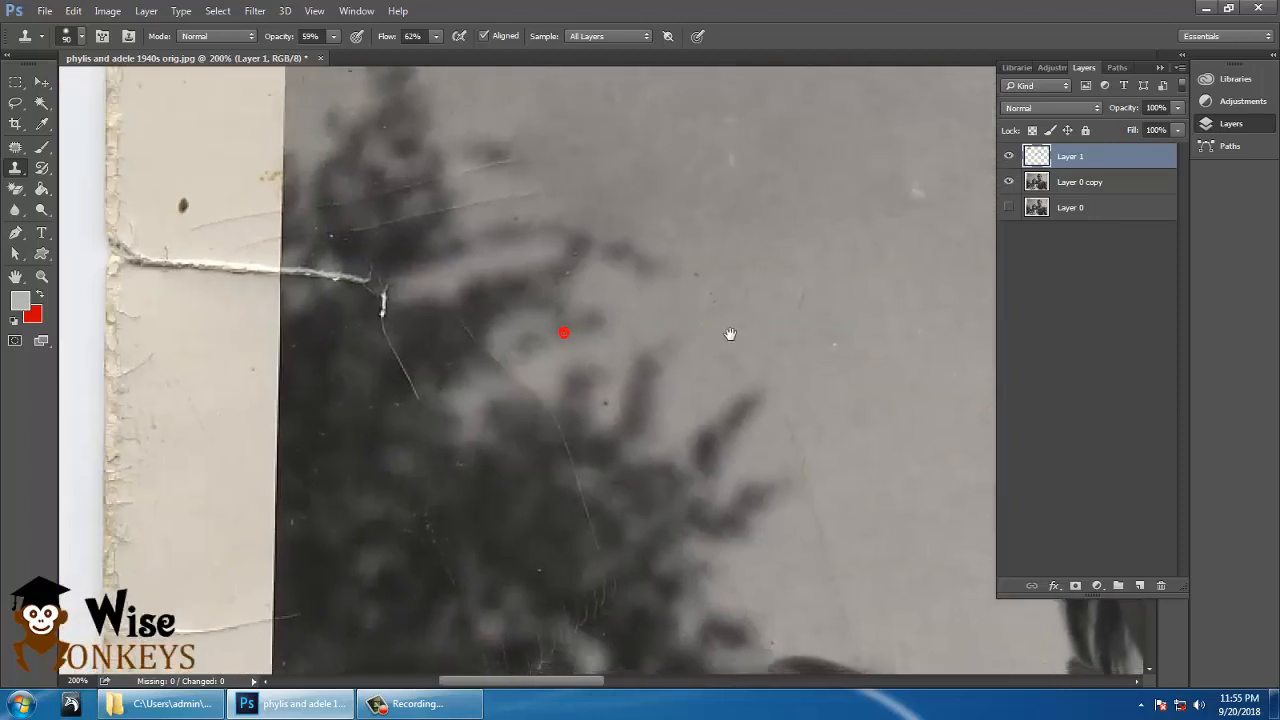
pyautogui.moveTo(361, 283)
pyautogui.mouseDown()
pyautogui.moveTo(431, 366)
pyautogui.moveTo(390, 340)
pyautogui.mouseUp()
pyautogui.keyDown('alt'); pyautogui.click(400, 418); pyautogui.keyUp('alt')
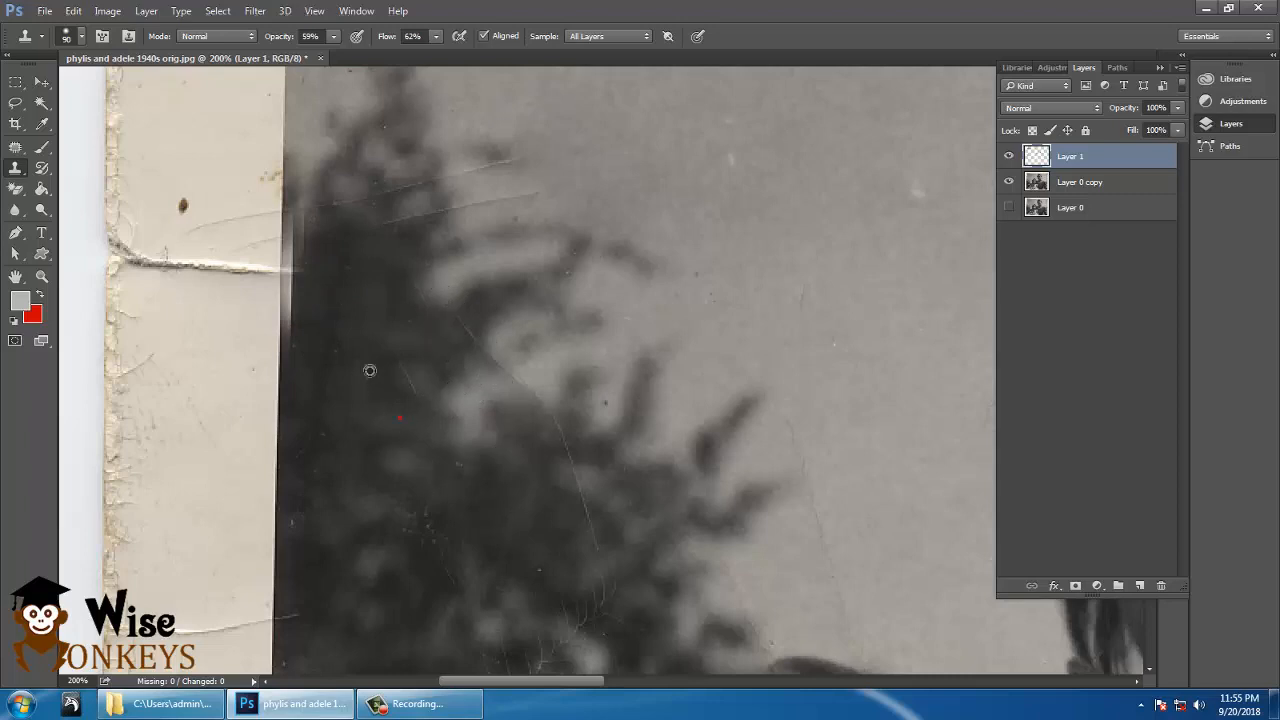
pyautogui.moveTo(352, 290)
pyautogui.mouseDown()
pyautogui.moveTo(403, 349)
pyautogui.moveTo(410, 338)
pyautogui.moveTo(514, 420)
pyautogui.mouseUp()
pyautogui.keyDown('alt'); pyautogui.click(438, 400); pyautogui.keyUp('alt')
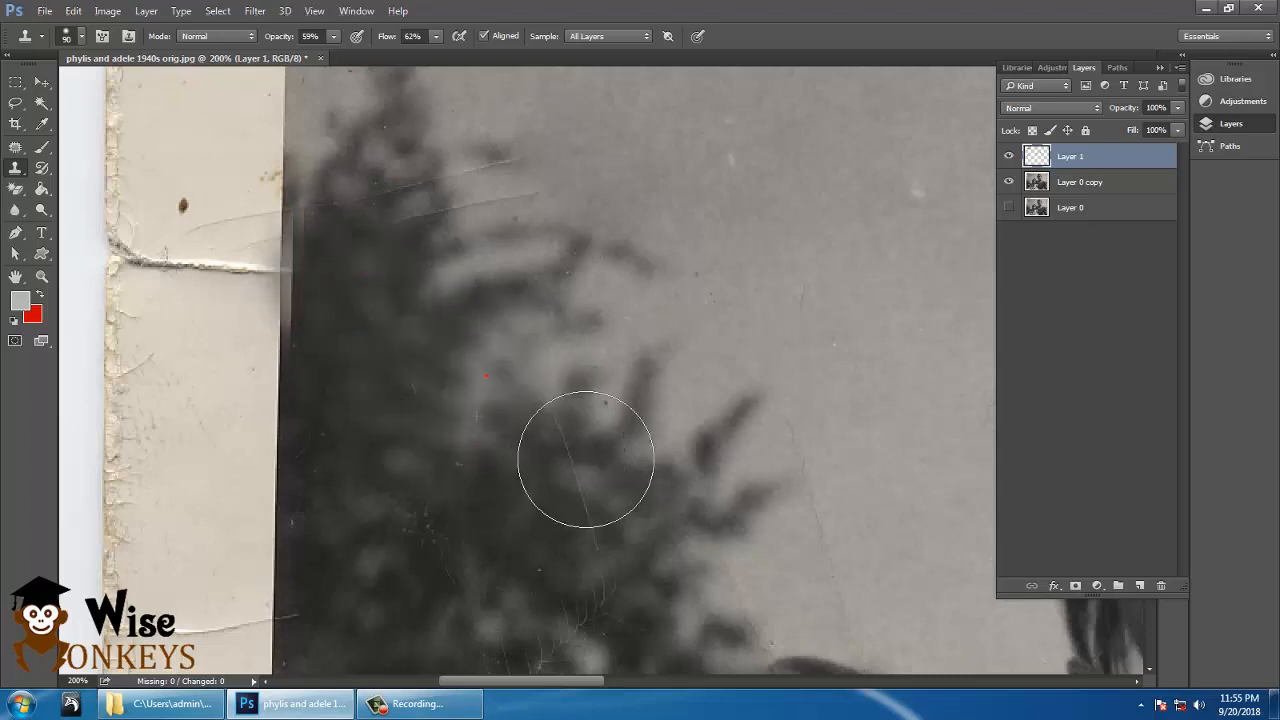
pyautogui.moveTo(586, 459); pyautogui.dragTo(644, 605)
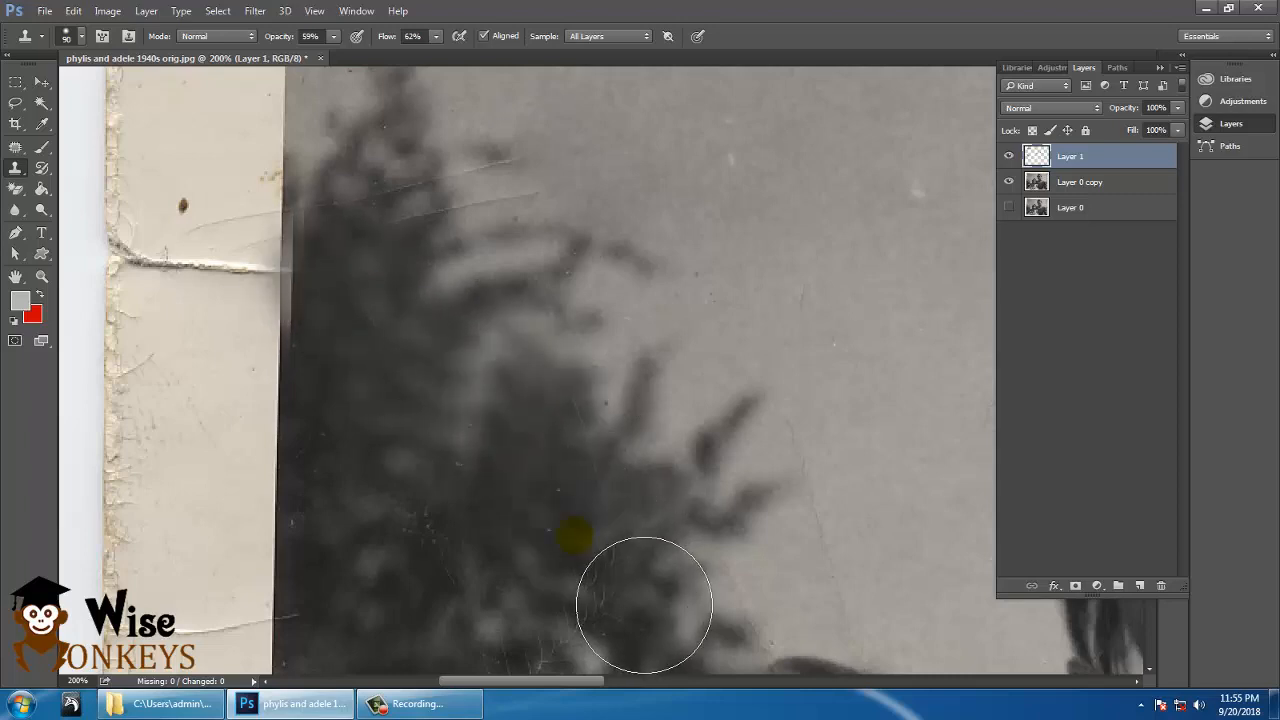
# Reduce the brush to 25 px and clone clean skin over the crease beside the child's eye at 300%.
pyautogui.hotkey('ctrl', '-')
pyautogui.hotkey('ctrl', '-')
pyautogui.hotkey('ctrl', '-')
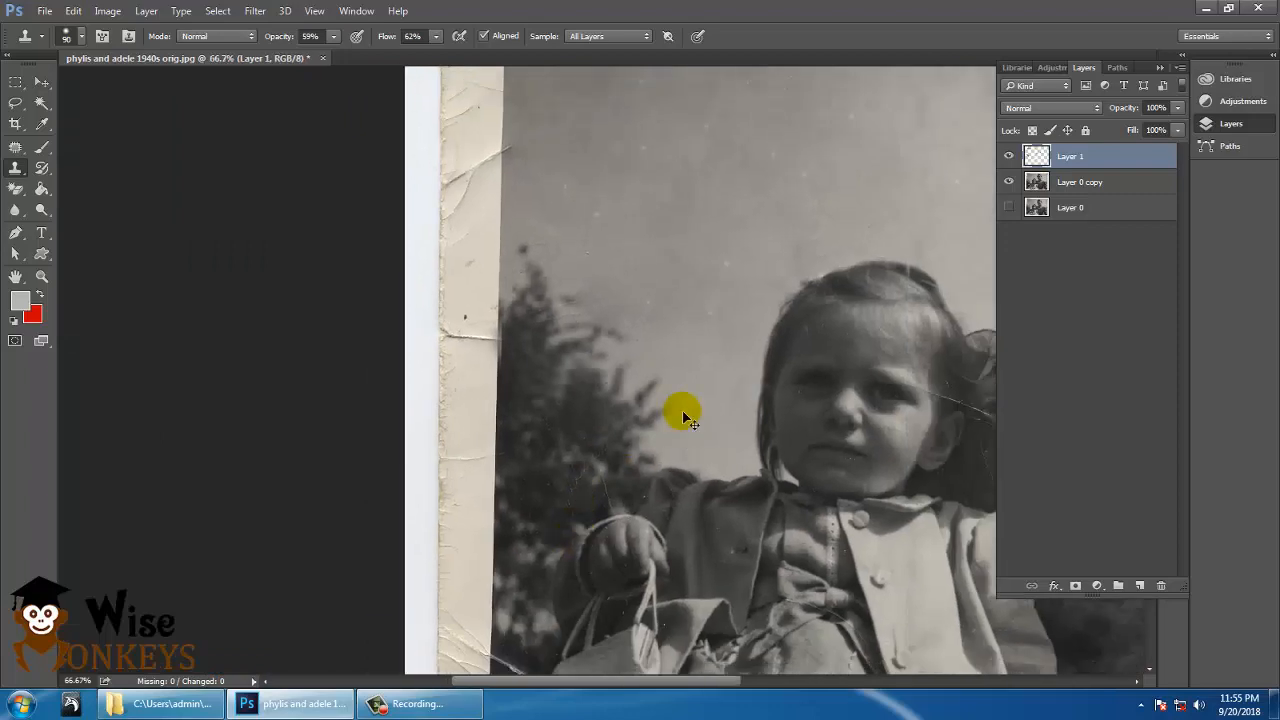
pyautogui.hotkey('ctrl', '+')
pyautogui.hotkey('ctrl', '+')
pyautogui.moveTo(654, 280); pyautogui.dragTo(406, 290)
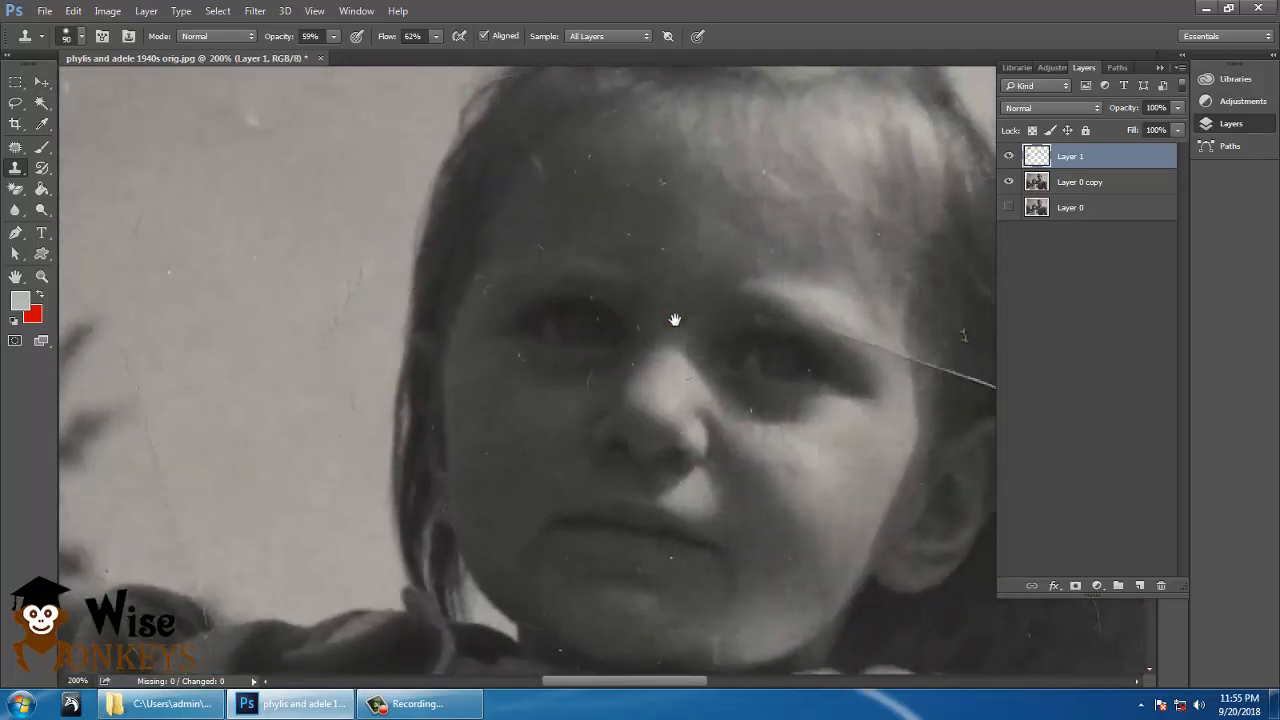
pyautogui.moveTo(675, 320); pyautogui.dragTo(386, 276)
pyautogui.hotkey('ctrl', '+')
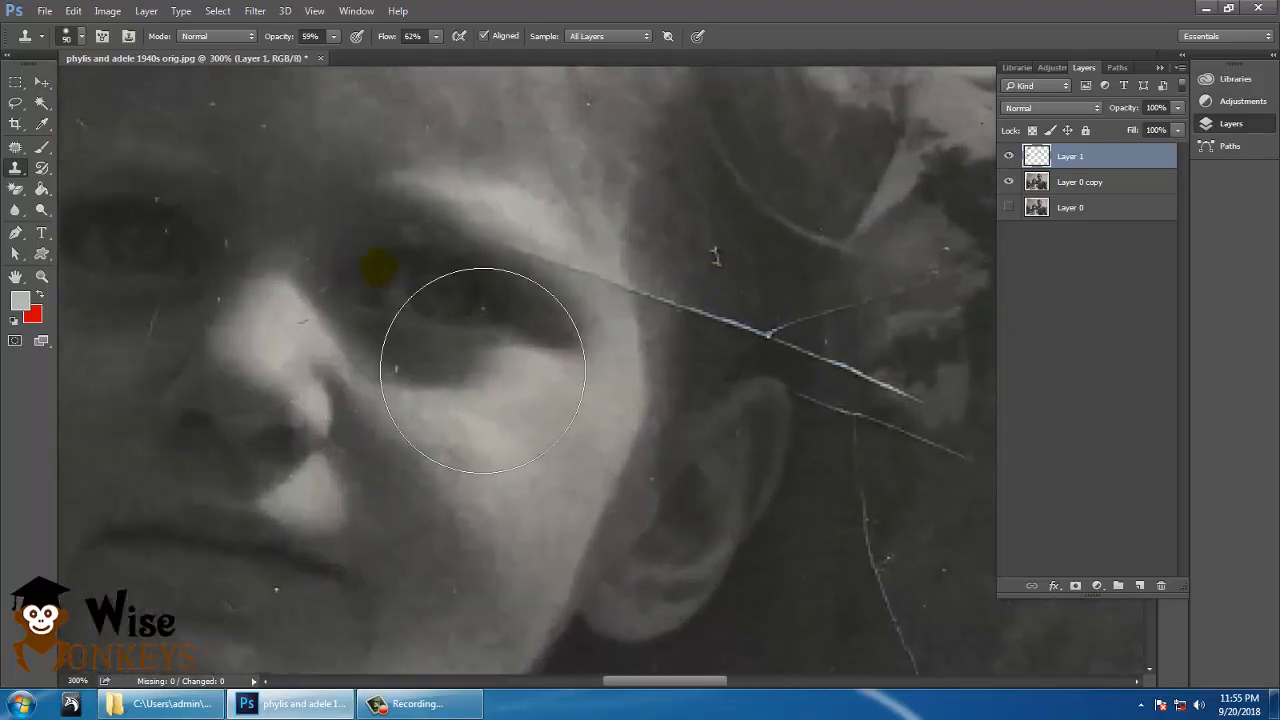
pyautogui.press('[')
pyautogui.press('[')
pyautogui.press('[')
pyautogui.press('[')
pyautogui.press('[')
pyautogui.press('[')
pyautogui.press('[')
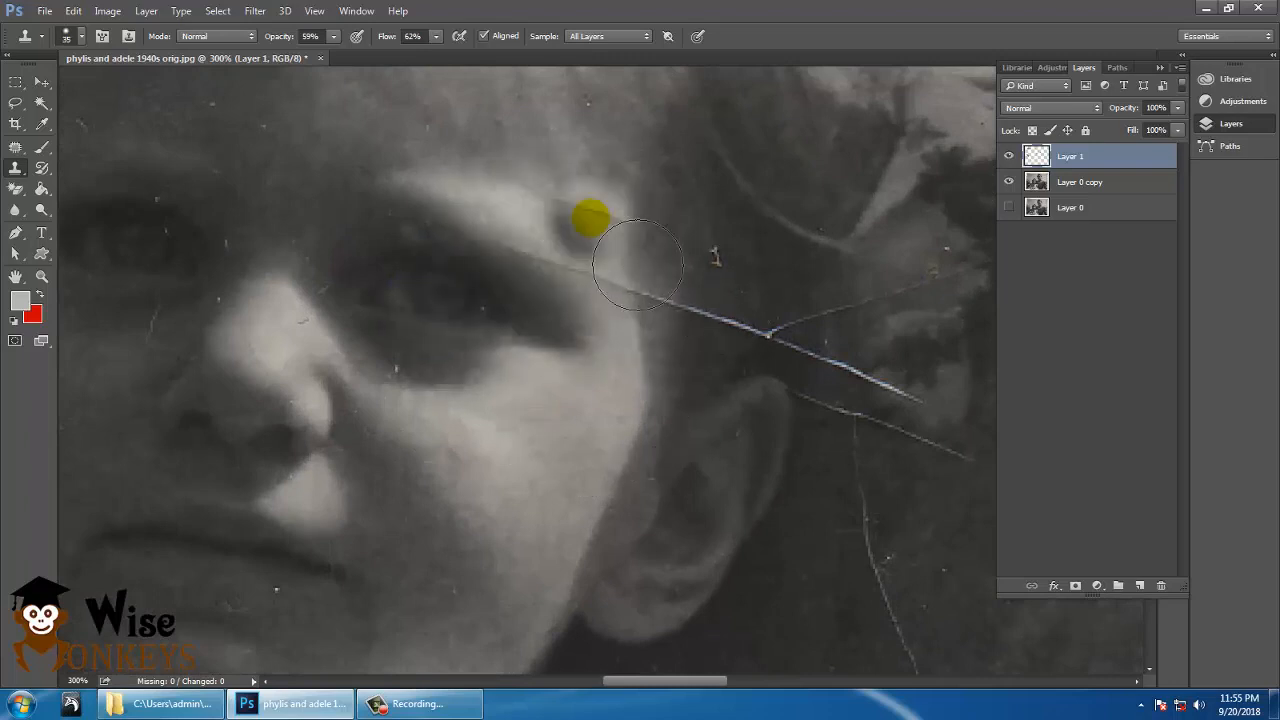
pyautogui.press('[')
pyautogui.keyDown('alt'); pyautogui.click(556, 236); pyautogui.keyUp('alt')
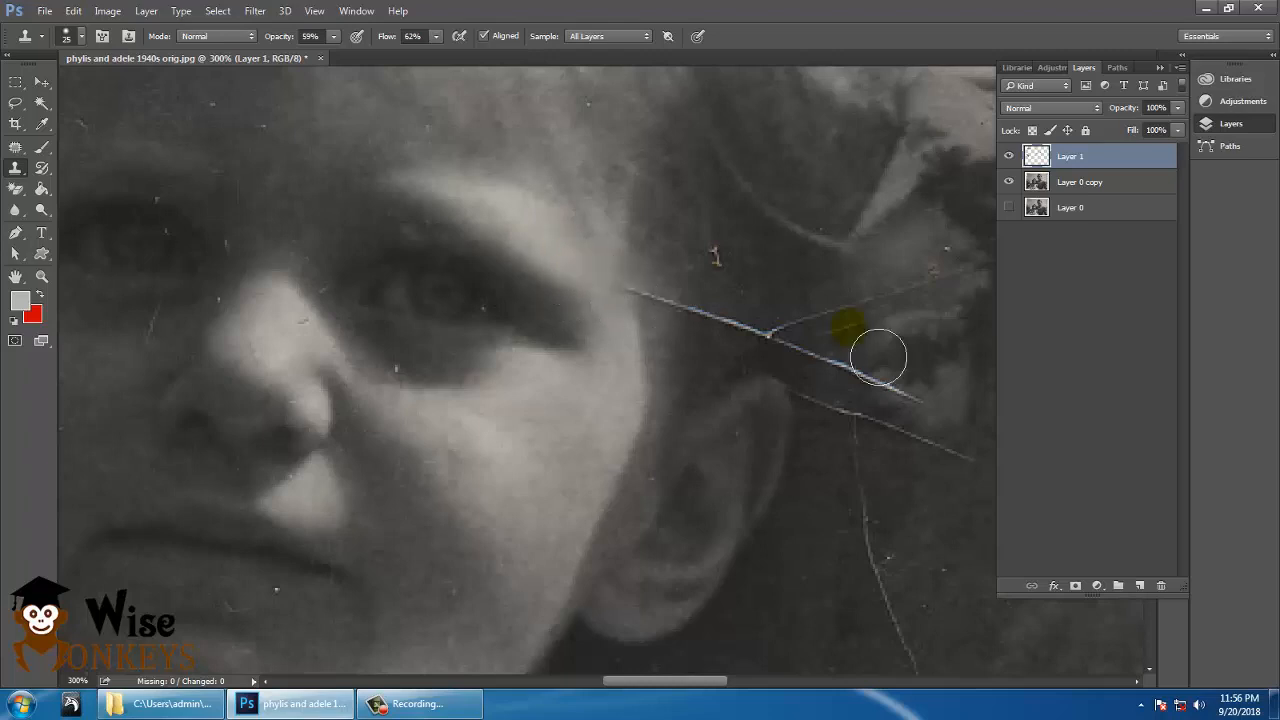
# Clone dark hair over the crease running from the child's temple across the area above the ear.
pyautogui.keyDown('alt'); pyautogui.click(681, 282); pyautogui.keyUp('alt')
pyautogui.moveTo(657, 303); pyautogui.dragTo(671, 311)
pyautogui.keyDown('alt'); pyautogui.click(690, 305); pyautogui.keyUp('alt')
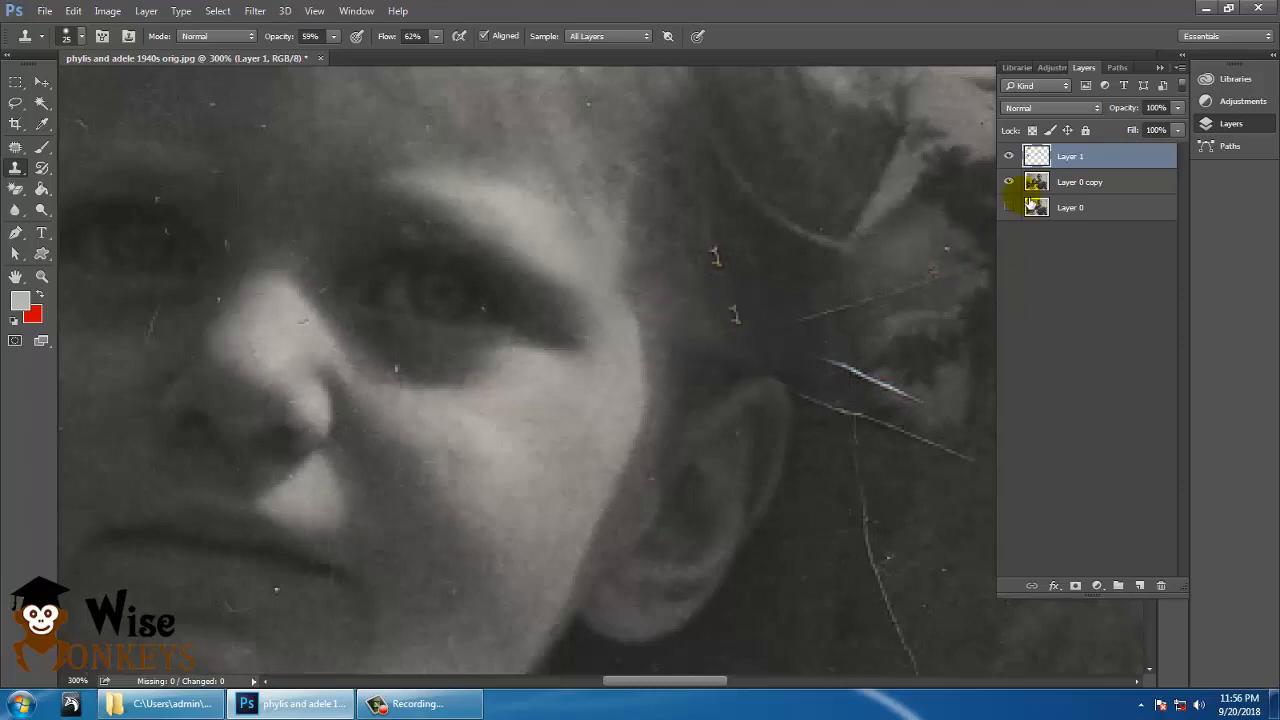
# Toggle the visibility of Layer 1 on and off at 66.7% to compare the photo with and without the cloning.
pyautogui.click(1009, 157)
pyautogui.click(1009, 157)
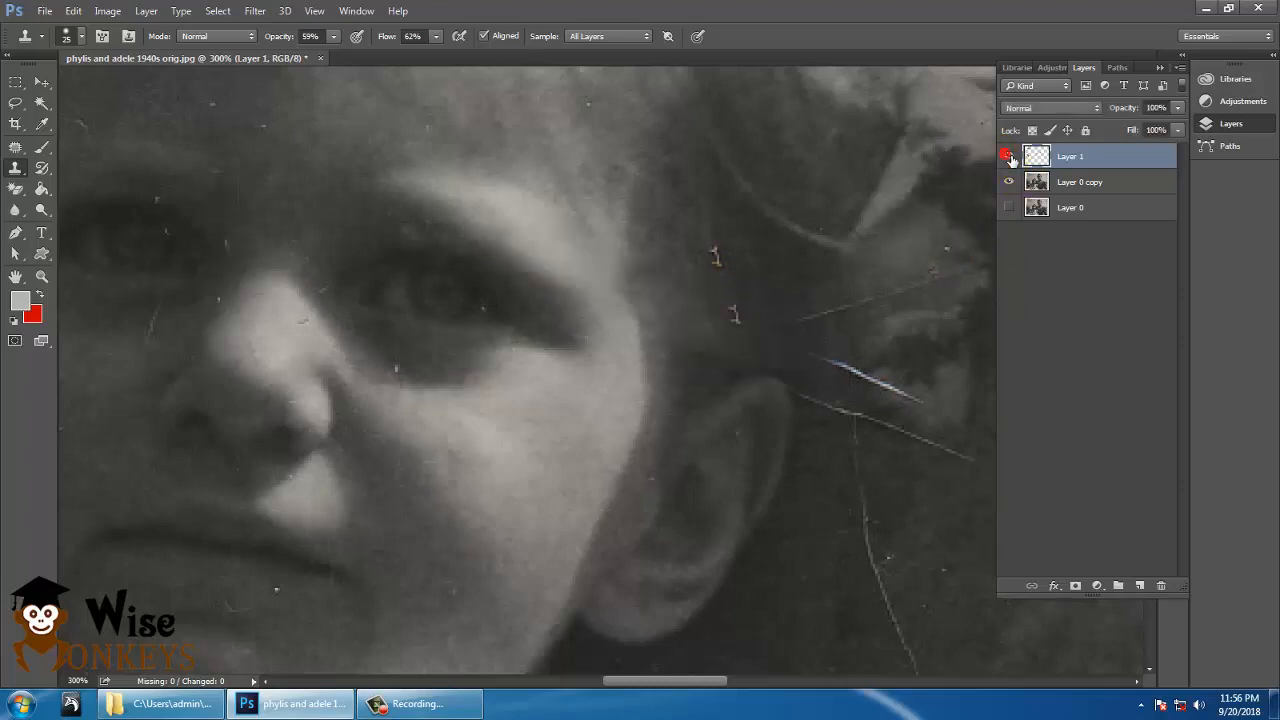
pyautogui.hotkey('ctrl', '-')
pyautogui.hotkey('ctrl', '-')
pyautogui.hotkey('ctrl', '-')
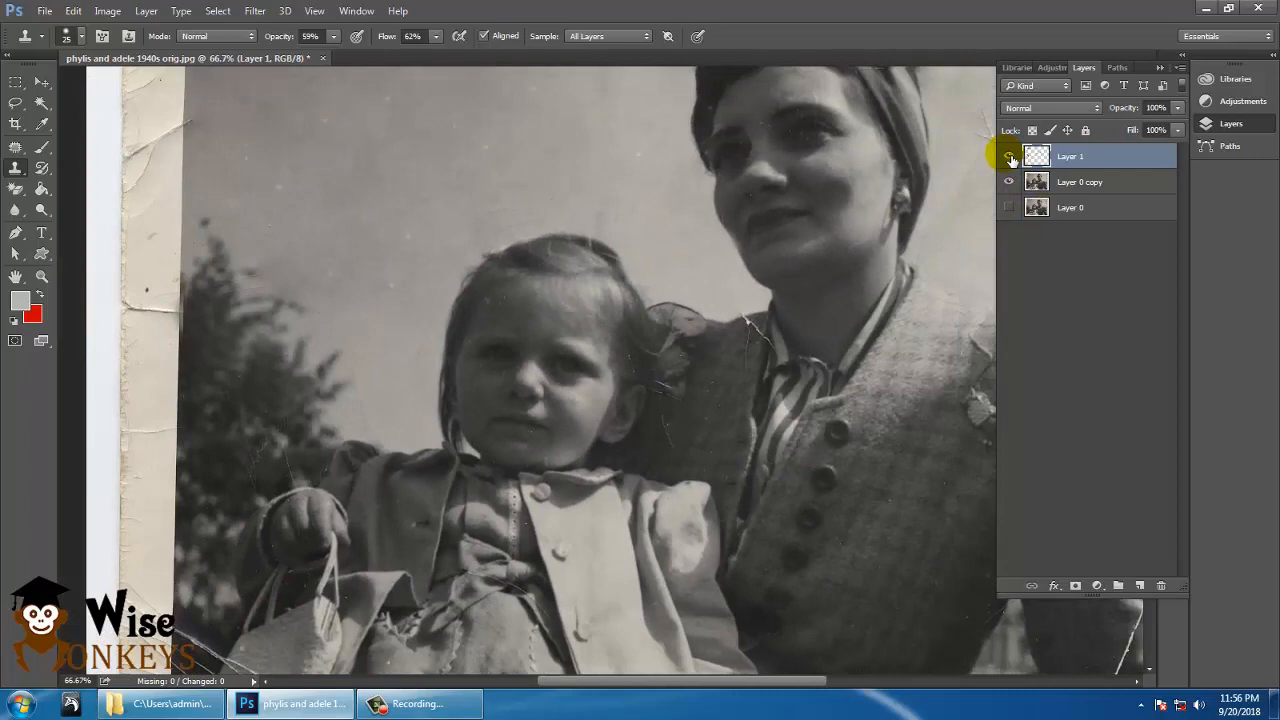
pyautogui.click(1009, 157)
pyautogui.click(1009, 157)
pyautogui.click(1009, 157)
pyautogui.click(1009, 157)
pyautogui.click(1009, 157)
pyautogui.click(1009, 157)
pyautogui.click(1009, 157)
pyautogui.click(1009, 157)
pyautogui.click(1009, 157)
pyautogui.click(1009, 157)
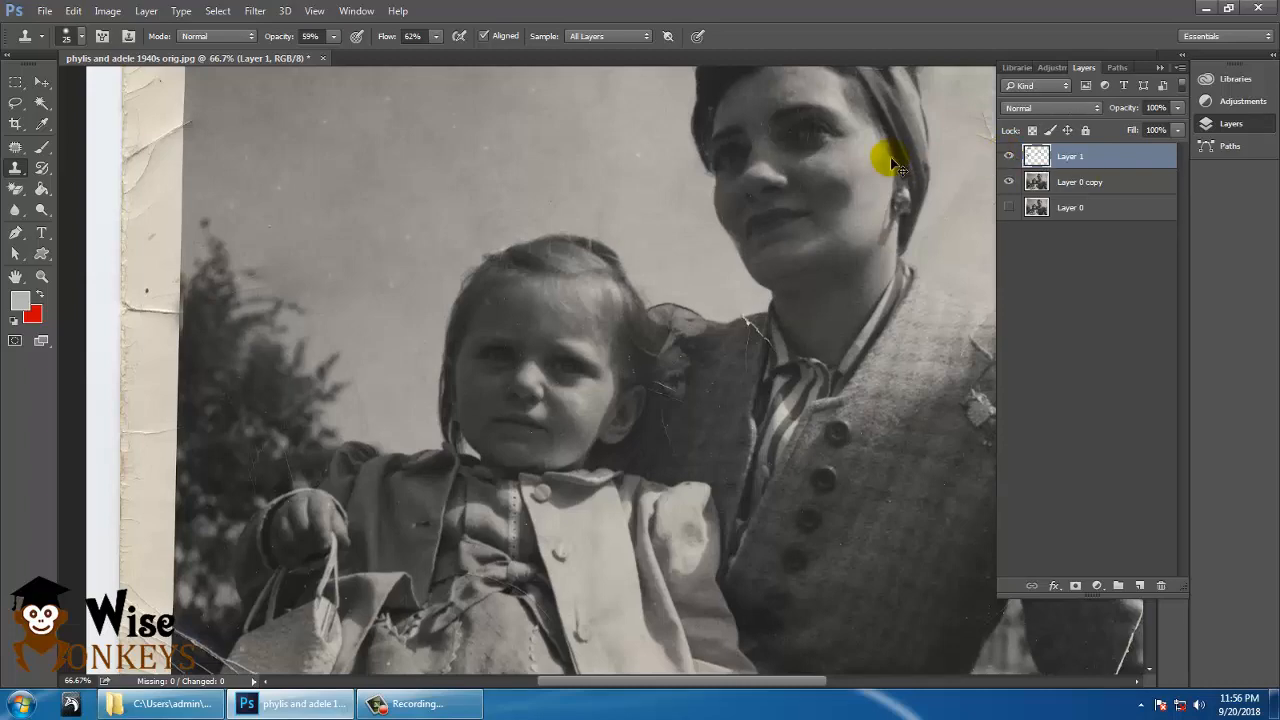
# View the woman's cheek at 400% and enlarge the Clone Stamp brush to 50 px.
pyautogui.hotkey('ctrl', '+')
pyautogui.hotkey('ctrl', '+')
pyautogui.moveTo(803, 214); pyautogui.dragTo(446, 394)
pyautogui.click(574, 317)
pyautogui.moveTo(588, 215); pyautogui.dragTo(590, 447)
pyautogui.hotkey('ctrl', '+')
pyautogui.hotkey('ctrl', '+')
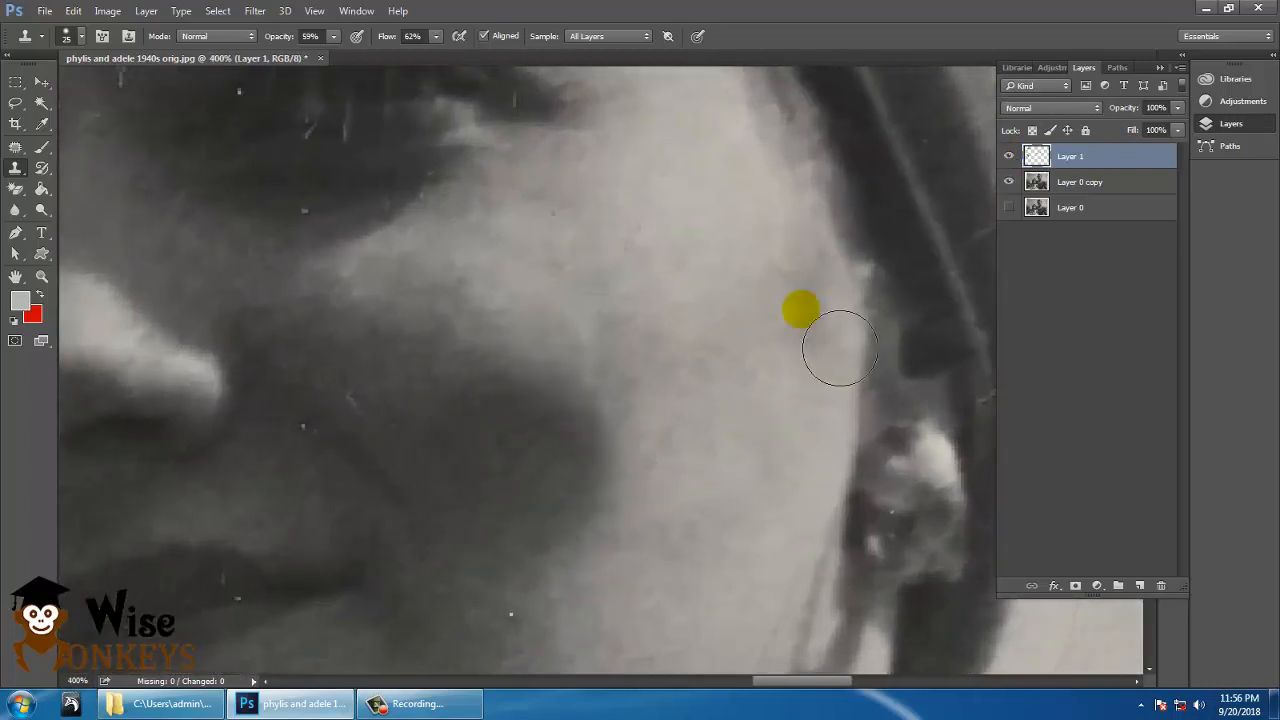
pyautogui.press(']')
pyautogui.press(']')
pyautogui.press(']')
pyautogui.press(']')
pyautogui.press(']')
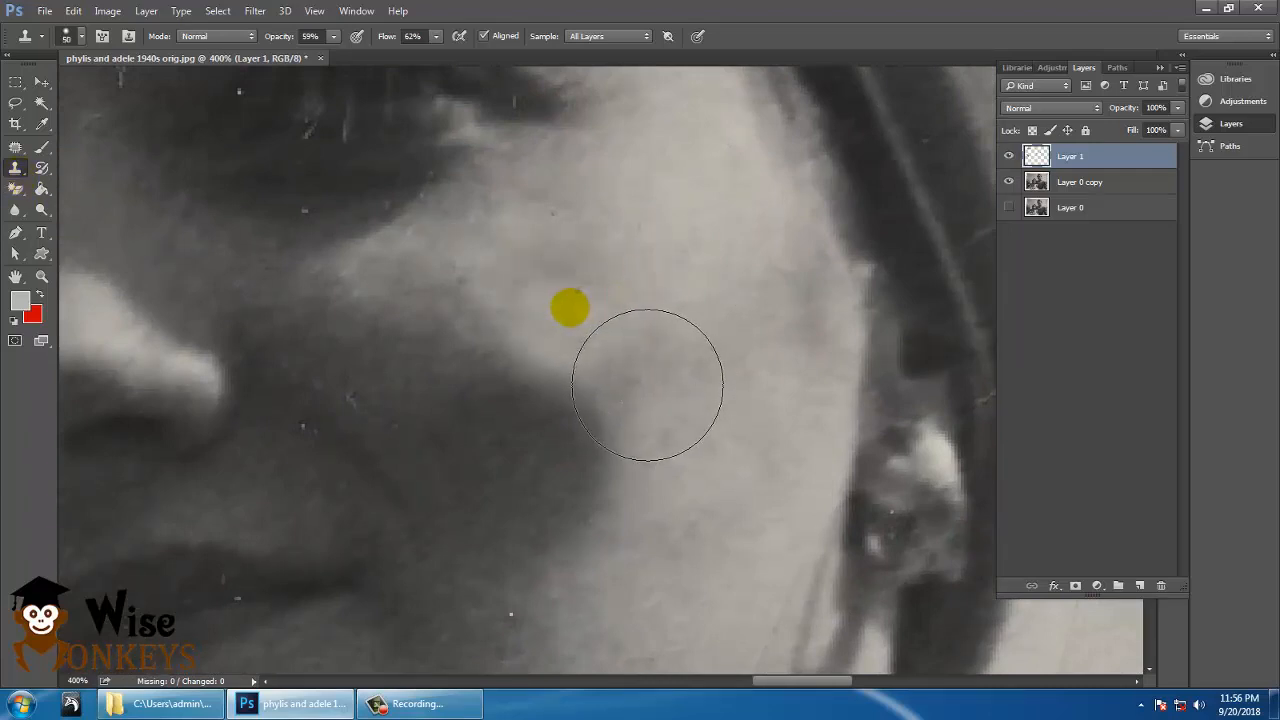
# Try to clone lighter skin over the shadow on the woman's cheek, then undo the stroke.
pyautogui.keyDown('alt'); pyautogui.click(550, 300); pyautogui.keyUp('alt')
pyautogui.moveTo(536, 400)
pyautogui.mouseDown()
pyautogui.moveTo(614, 500)
pyautogui.moveTo(588, 498)
pyautogui.mouseUp()
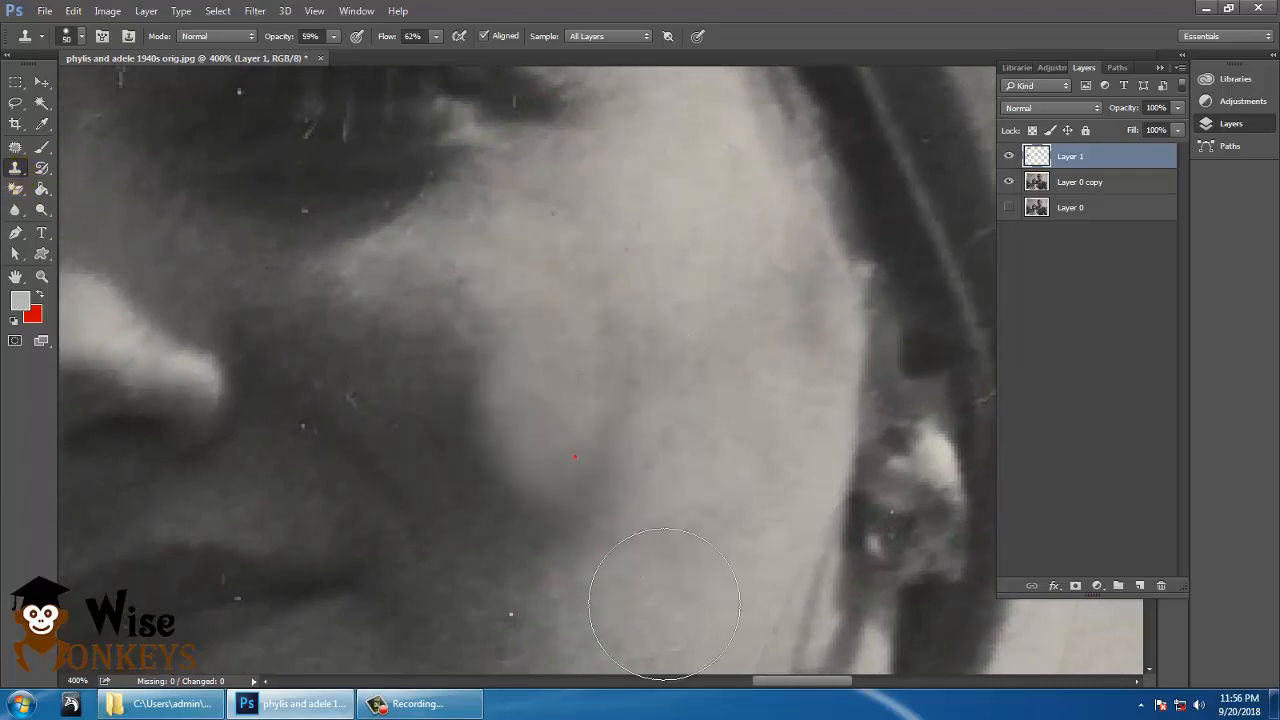
pyautogui.hotkey('ctrl', 'z')
# Clone darker skin from beside the nose over the lightened part of the woman's cheek shadow.
pyautogui.keyDown('alt'); pyautogui.click(345, 399); pyautogui.keyUp('alt')
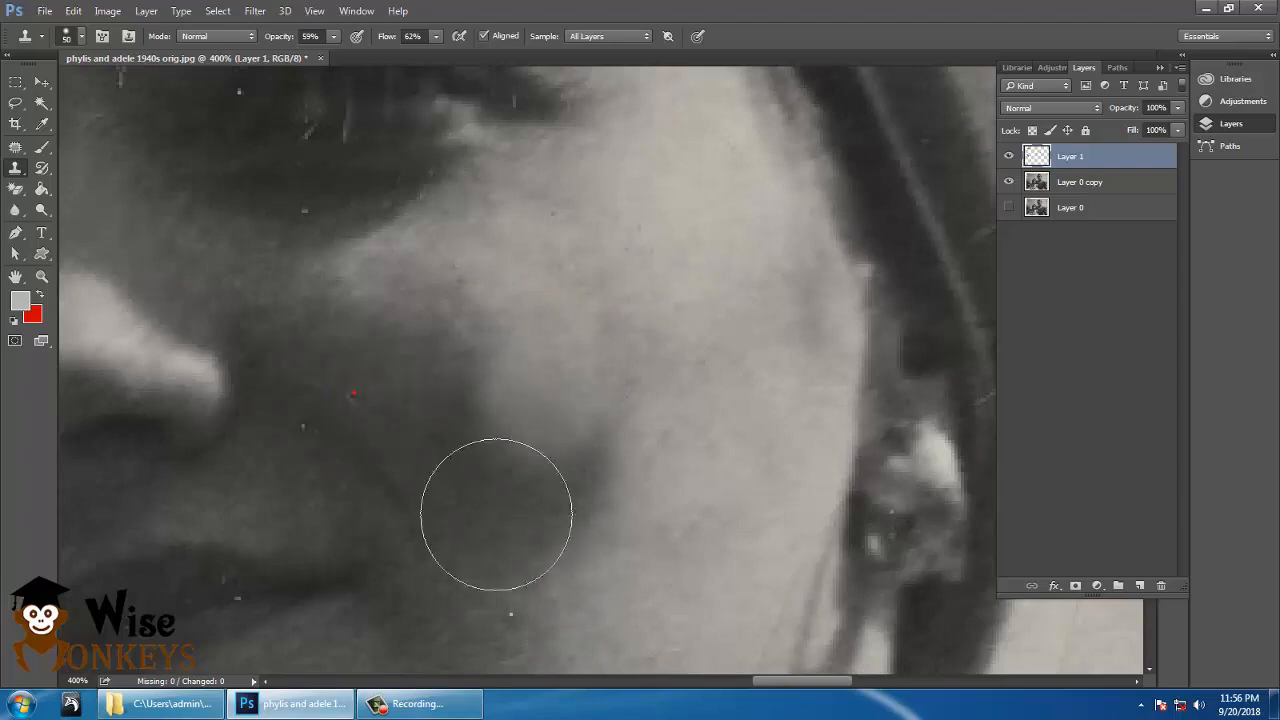
pyautogui.moveTo(447, 466)
pyautogui.mouseDown()
pyautogui.moveTo(500, 452)
pyautogui.moveTo(509, 415)
pyautogui.mouseUp()
pyautogui.moveTo(582, 487); pyautogui.dragTo(603, 496)
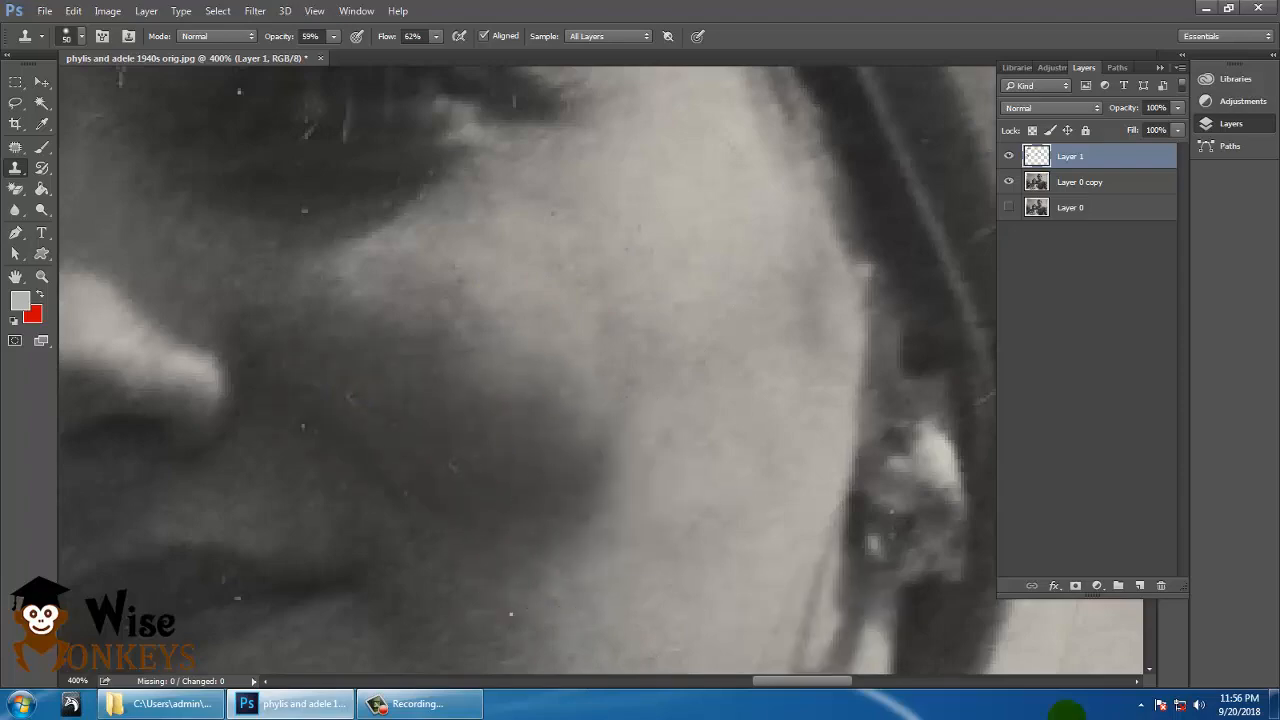
# Enlarge the brush to 125 px and clone clean sky over the start of the crease beside the woman's headscarf.
pyautogui.hotkey('ctrl', '-')
pyautogui.hotkey('ctrl', '-')
pyautogui.hotkey('ctrl', '-')
pyautogui.hotkey('ctrl', '-')
pyautogui.moveTo(710, 541); pyautogui.dragTo(484, 435)
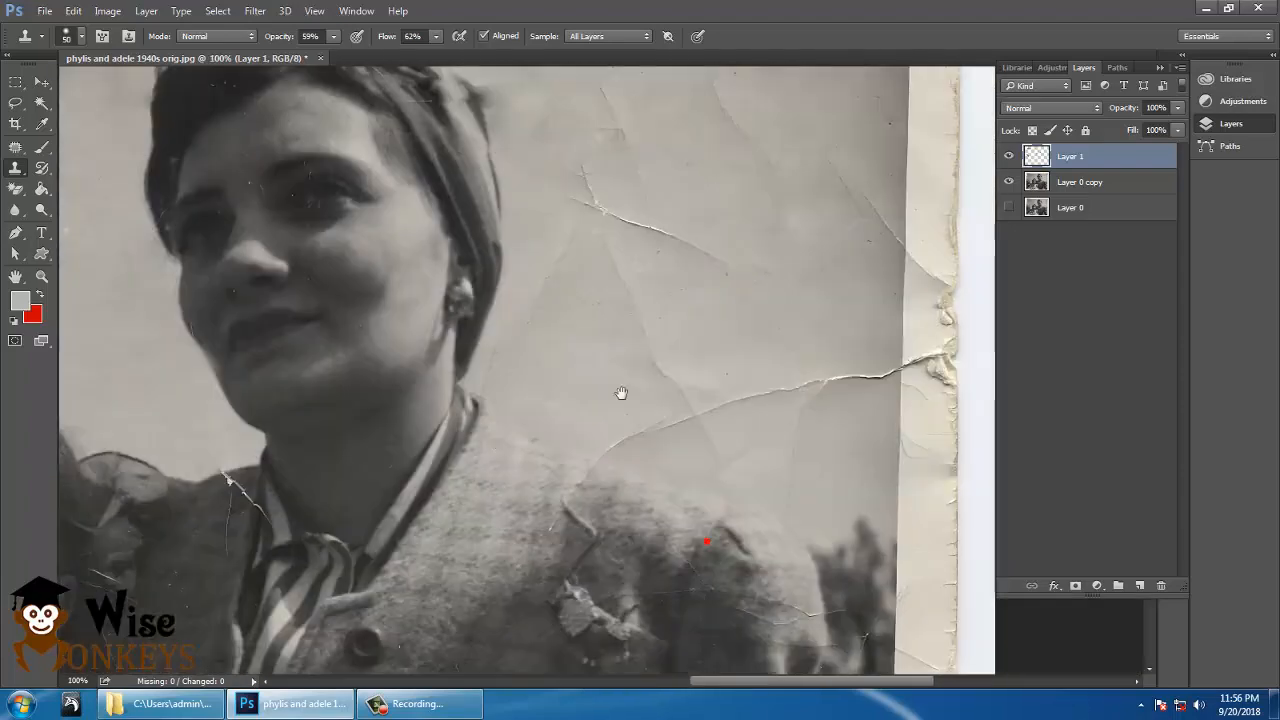
pyautogui.moveTo(623, 386); pyautogui.dragTo(628, 535)
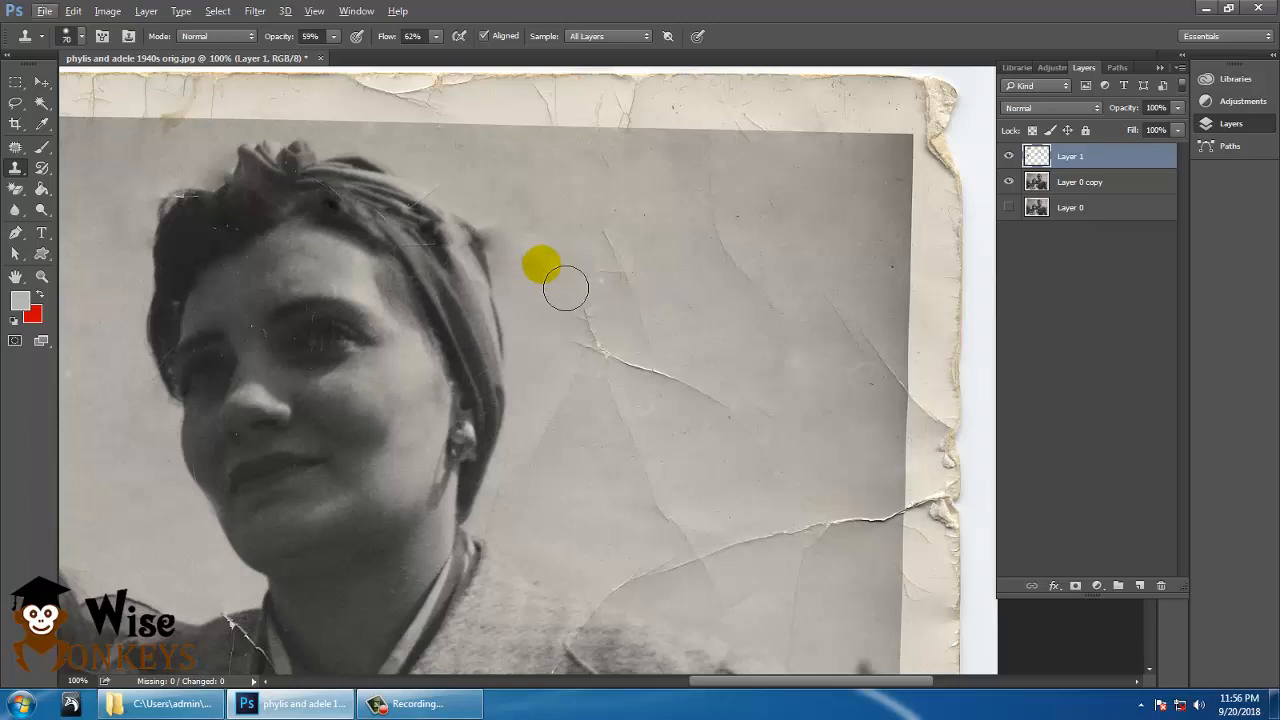
pyautogui.press(']')
pyautogui.press(']')
pyautogui.press(']')
pyautogui.press(']')
pyautogui.keyDown('alt'); pyautogui.click(569, 257); pyautogui.keyUp('alt')
pyautogui.click(636, 366)
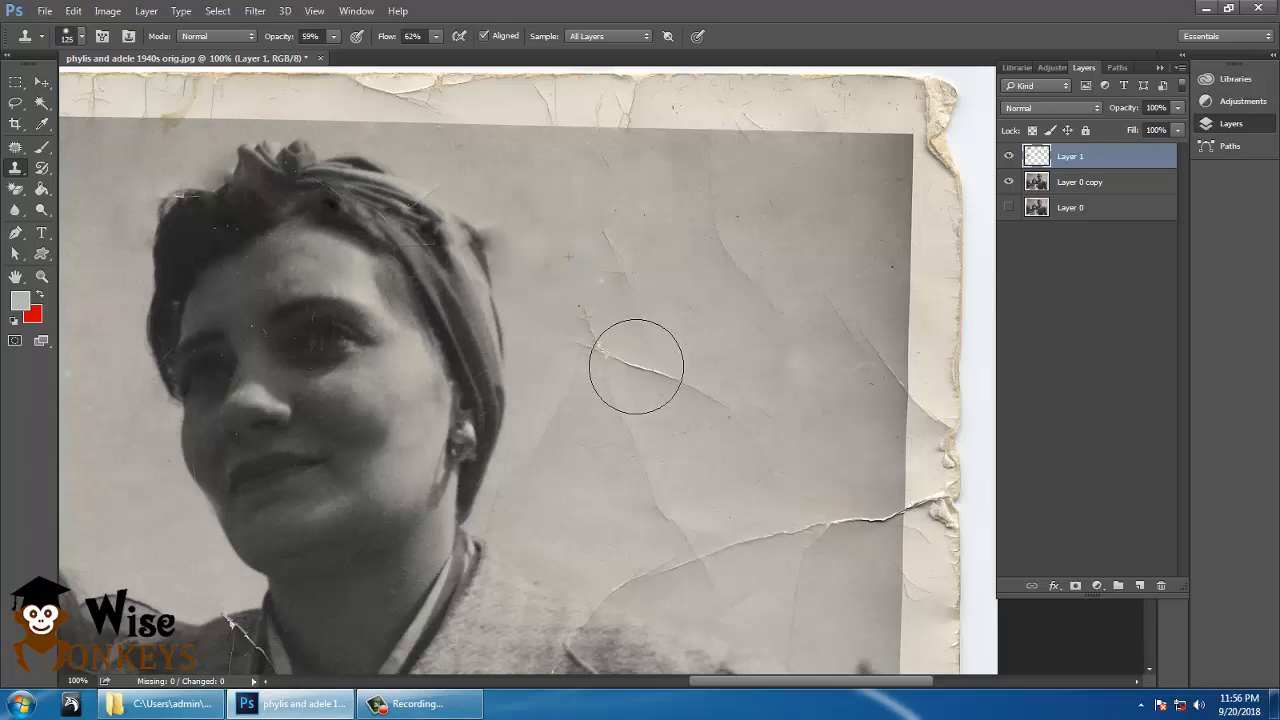
pyautogui.keyDown('alt'); pyautogui.click(558, 269); pyautogui.keyUp('alt')
pyautogui.click(632, 376)
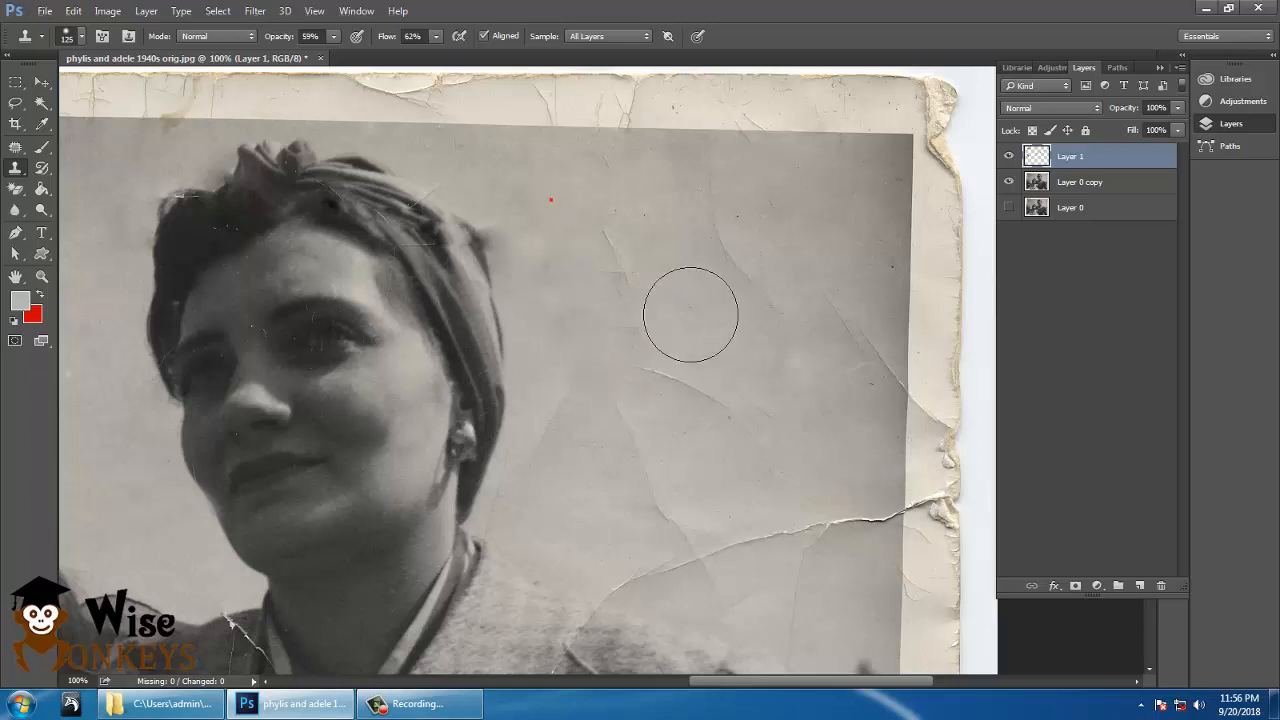
# Clone clean sky over the rest of that crease and the faint crease descending toward the woman's shoulder.
pyautogui.click(688, 396)
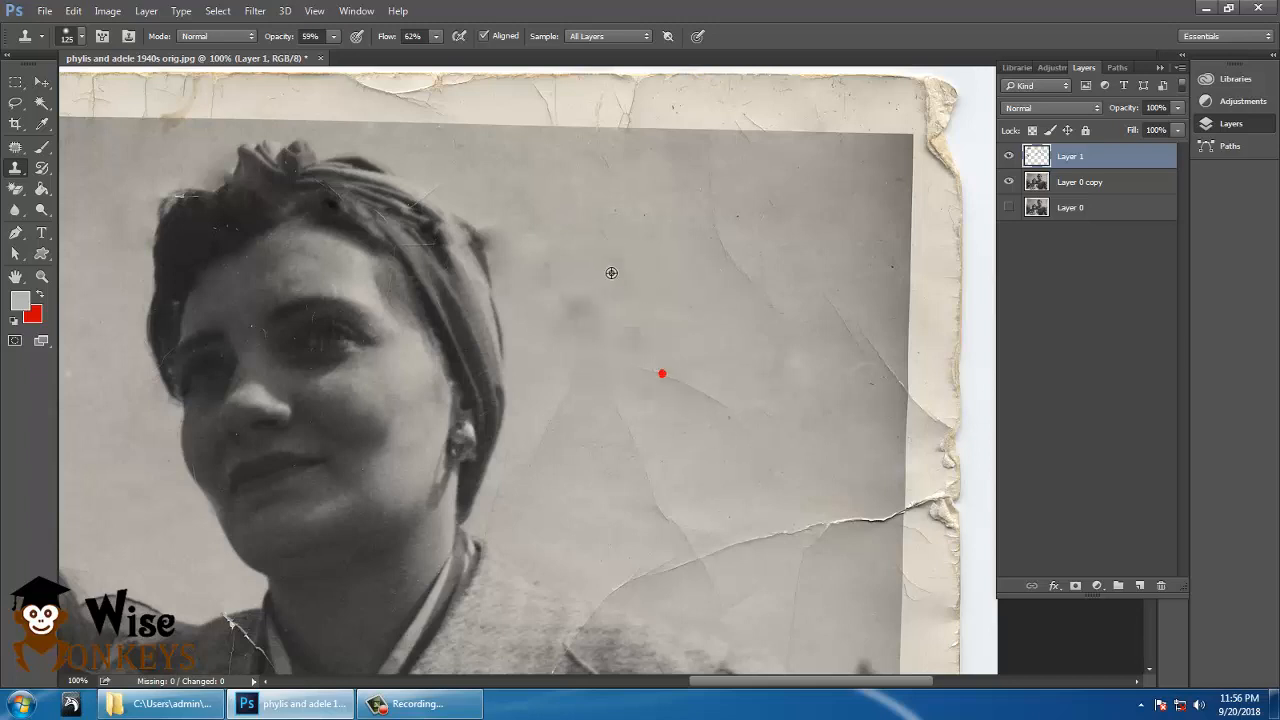
pyautogui.click(673, 389)
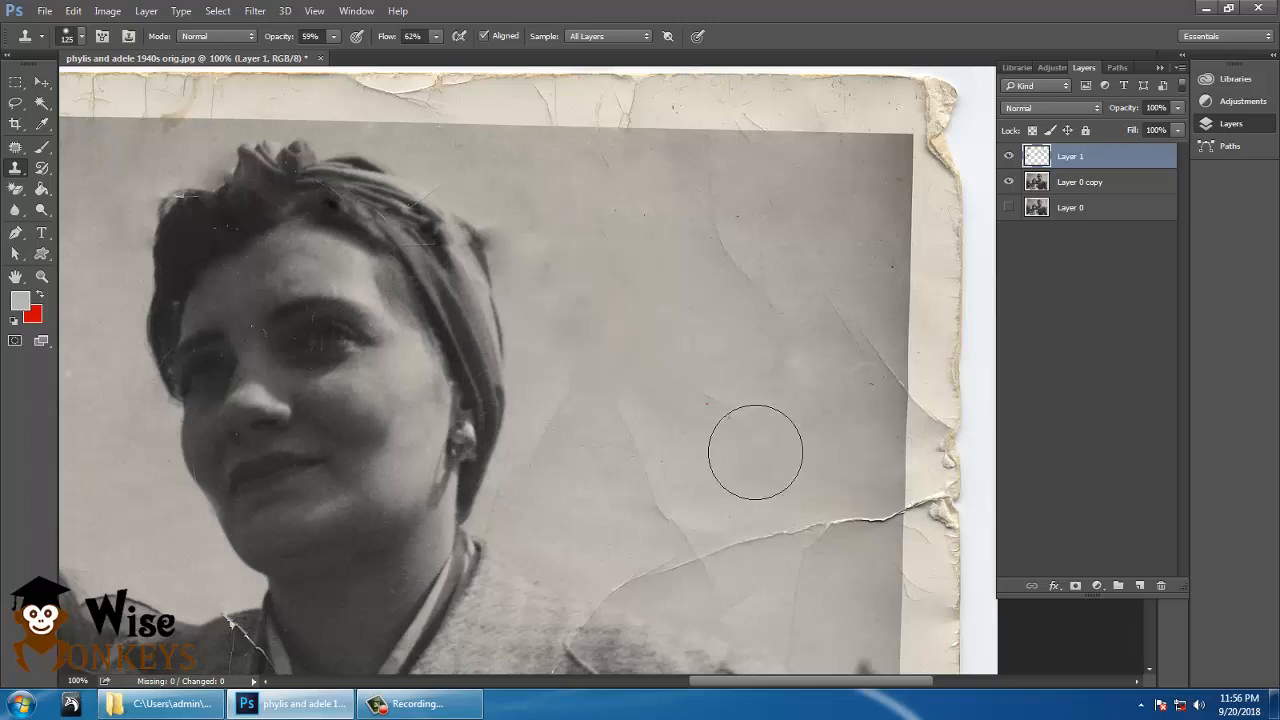
pyautogui.click(728, 456)
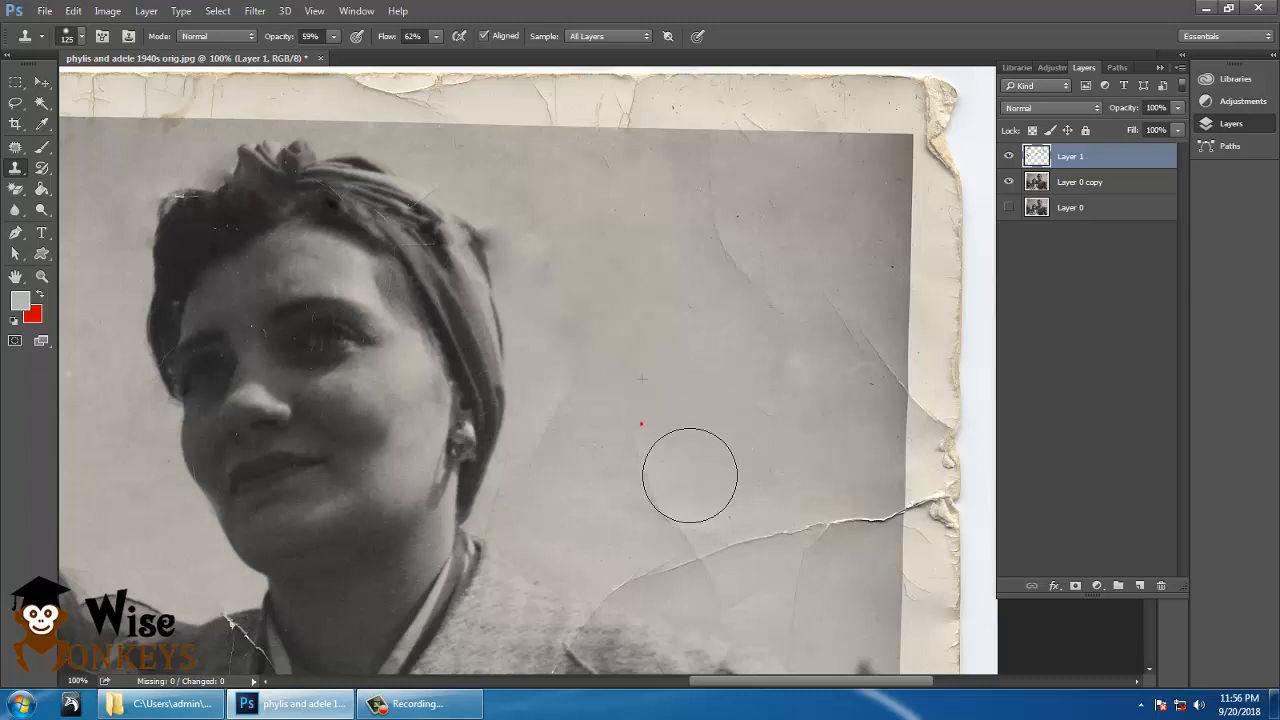
pyautogui.click(690, 475)
pyautogui.click(714, 558)
pyautogui.click(688, 606)
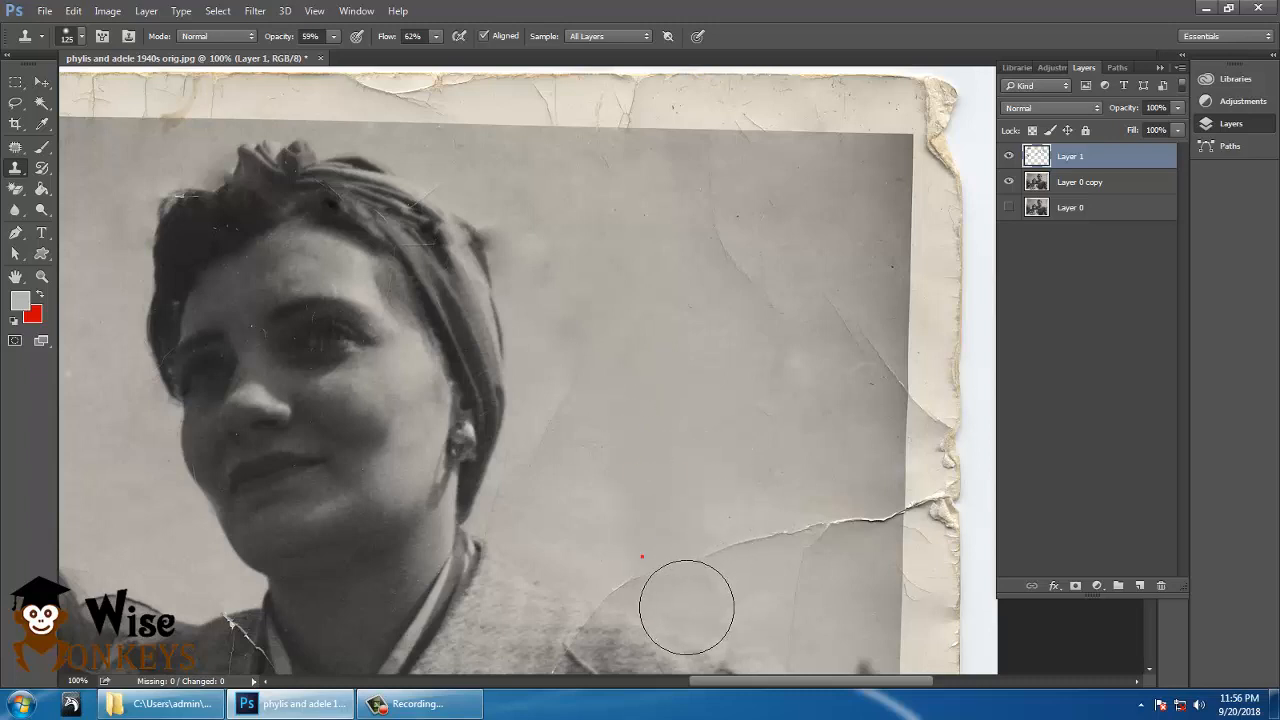
# Clone clean sky over the long crease running from the woman's shoulder to the photo's right border.
pyautogui.moveTo(687, 607)
pyautogui.mouseDown()
pyautogui.moveTo(795, 593)
pyautogui.moveTo(771, 554)
pyautogui.moveTo(820, 578)
pyautogui.moveTo(898, 559)
pyautogui.mouseUp()
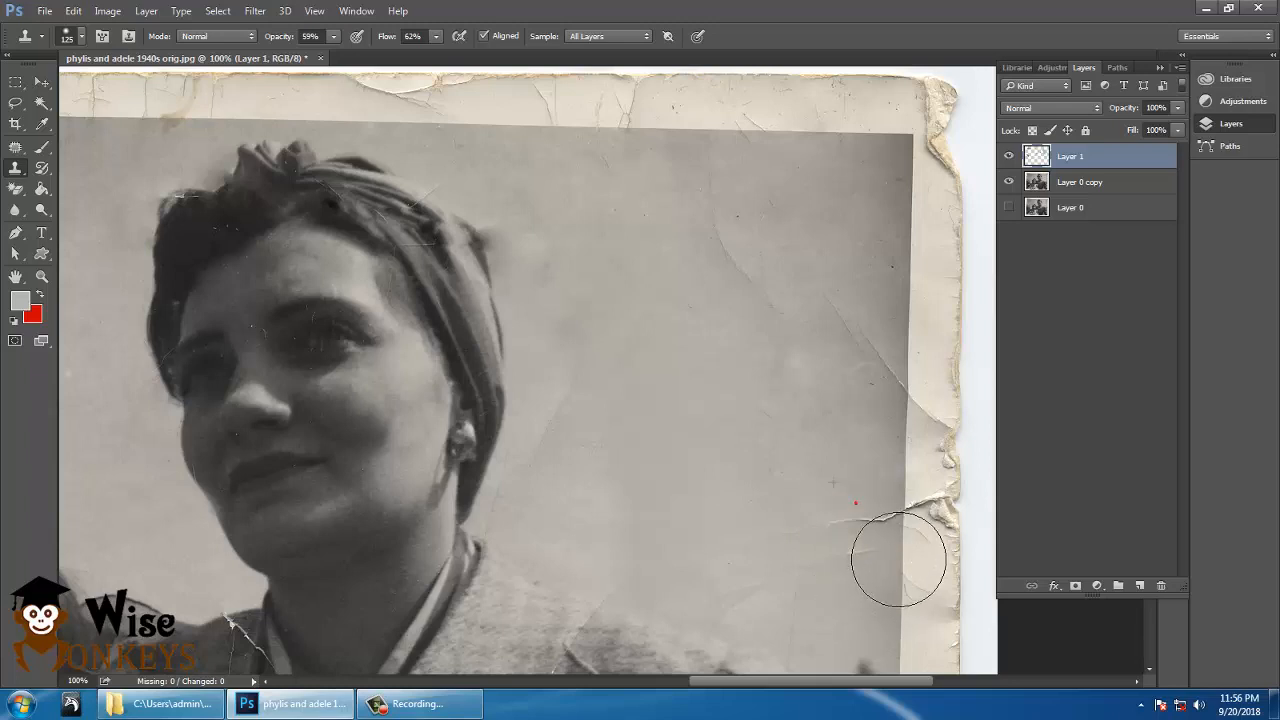
pyautogui.click(860, 512)
pyautogui.keyDown('alt'); pyautogui.click(834, 463); pyautogui.keyUp('alt')
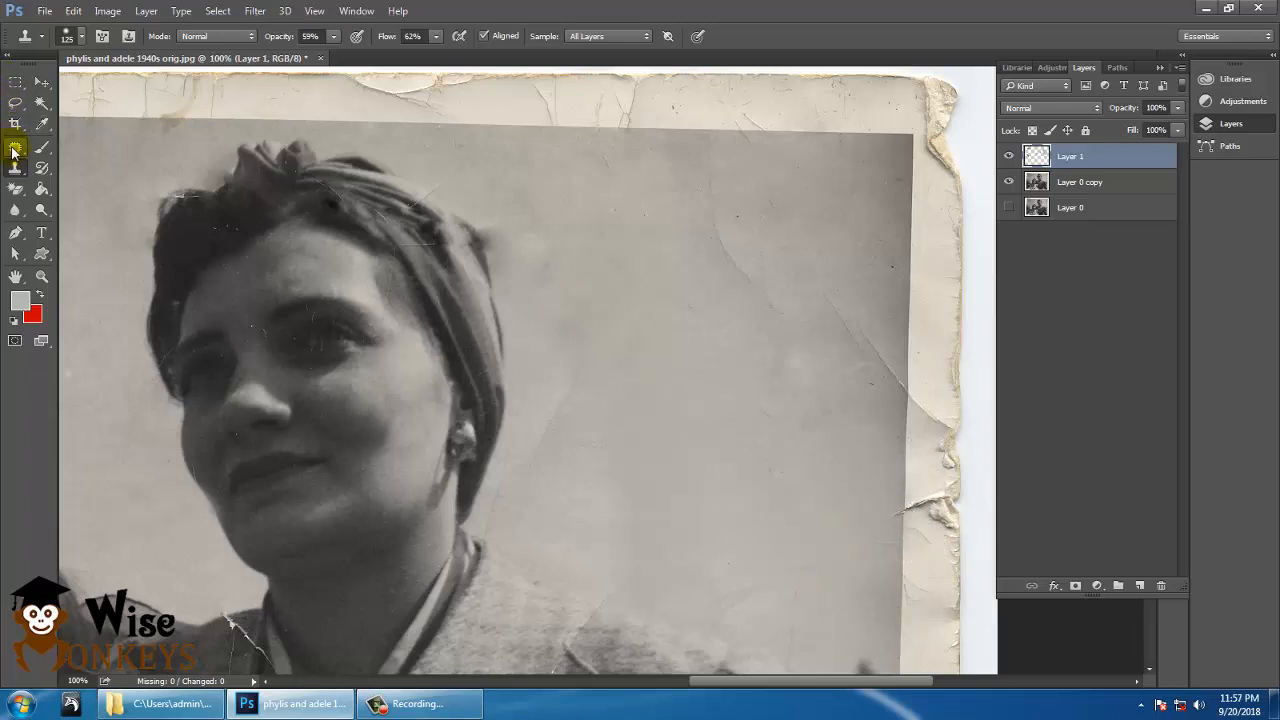
# Use the Patch tool on Layer 0 copy to replace the curved crease in the upper-right sky with clean sky from below.
pyautogui.rightClick(14, 150)
pyautogui.click(75, 178)
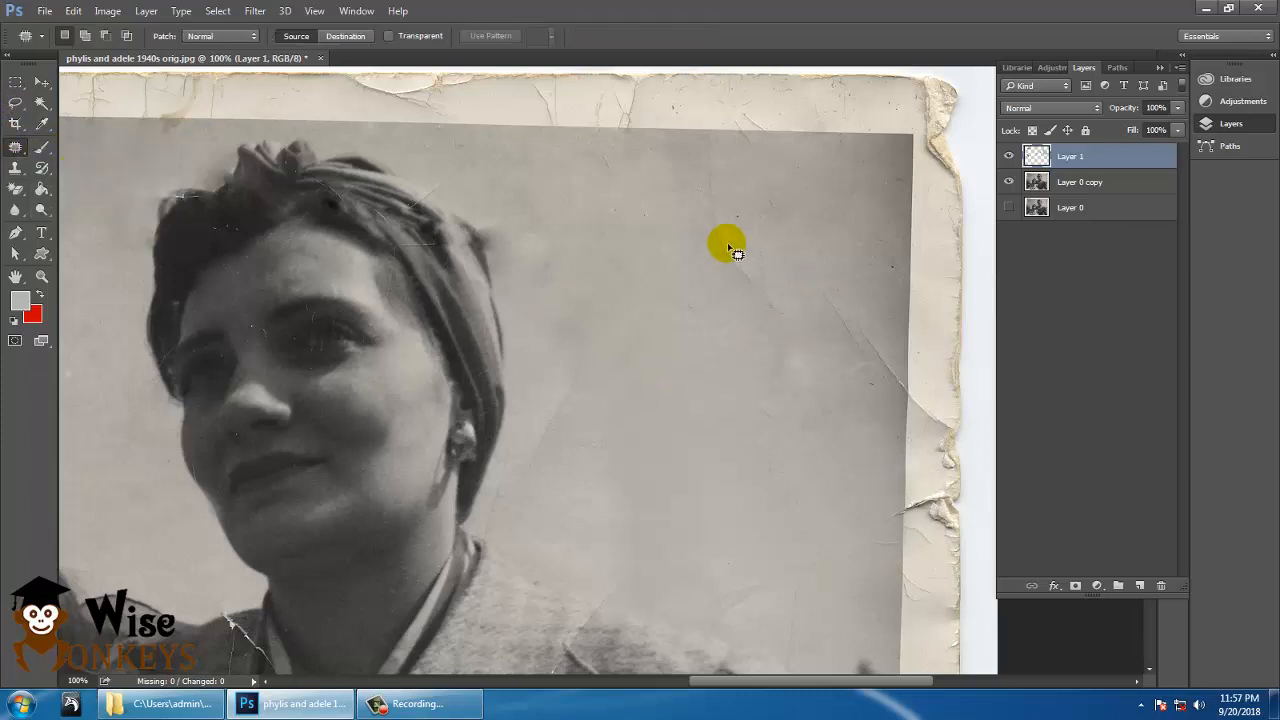
pyautogui.moveTo(784, 274); pyautogui.dragTo(784, 219)
pyautogui.moveTo(690, 148)
pyautogui.mouseDown()
pyautogui.moveTo(667, 205)
pyautogui.moveTo(711, 305)
pyautogui.moveTo(763, 352)
pyautogui.moveTo(785, 285)
pyautogui.mouseUp()
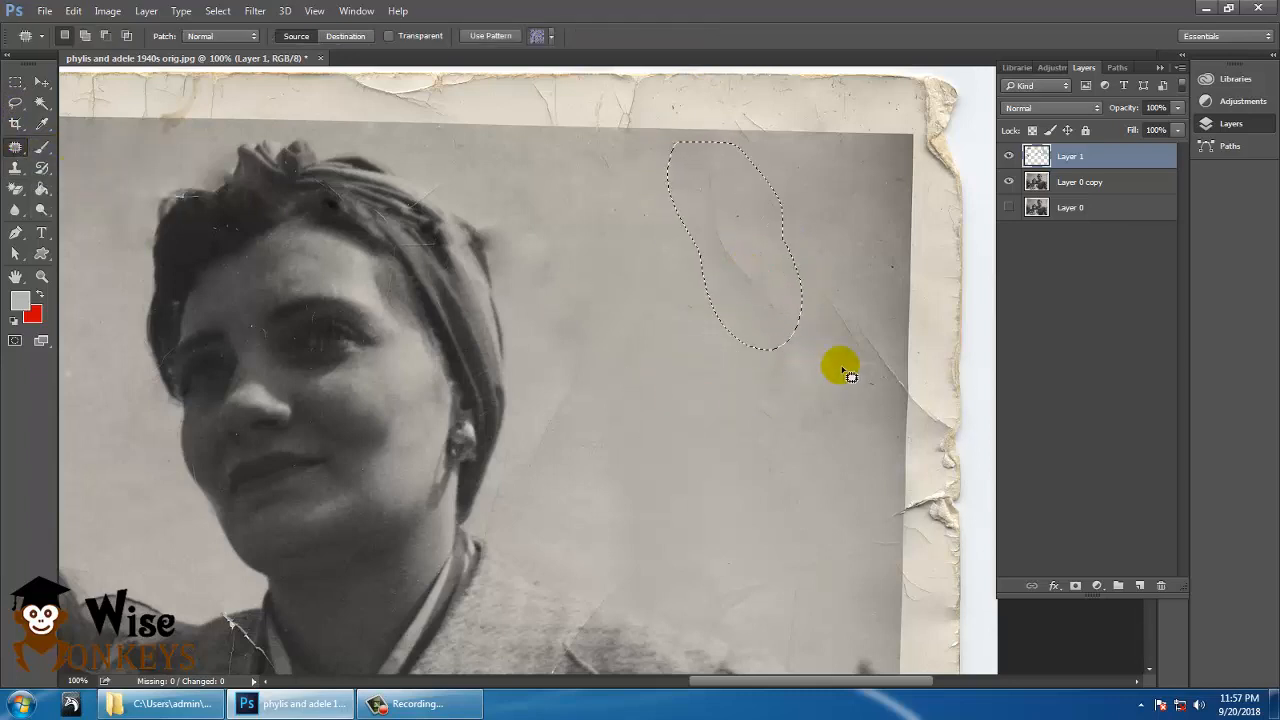
pyautogui.click(764, 257)
pyautogui.click(1080, 184)
pyautogui.moveTo(778, 279); pyautogui.dragTo(698, 352)
pyautogui.moveTo(730, 298); pyautogui.dragTo(677, 480)
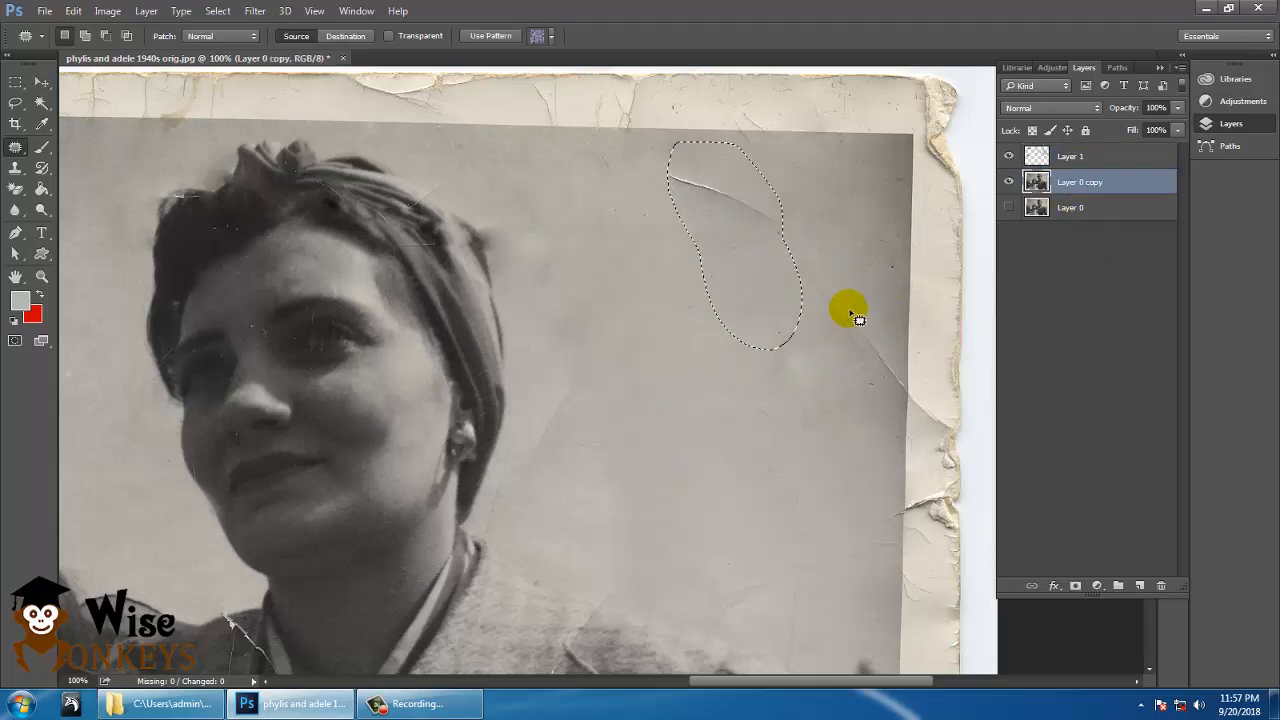
pyautogui.click(845, 272)
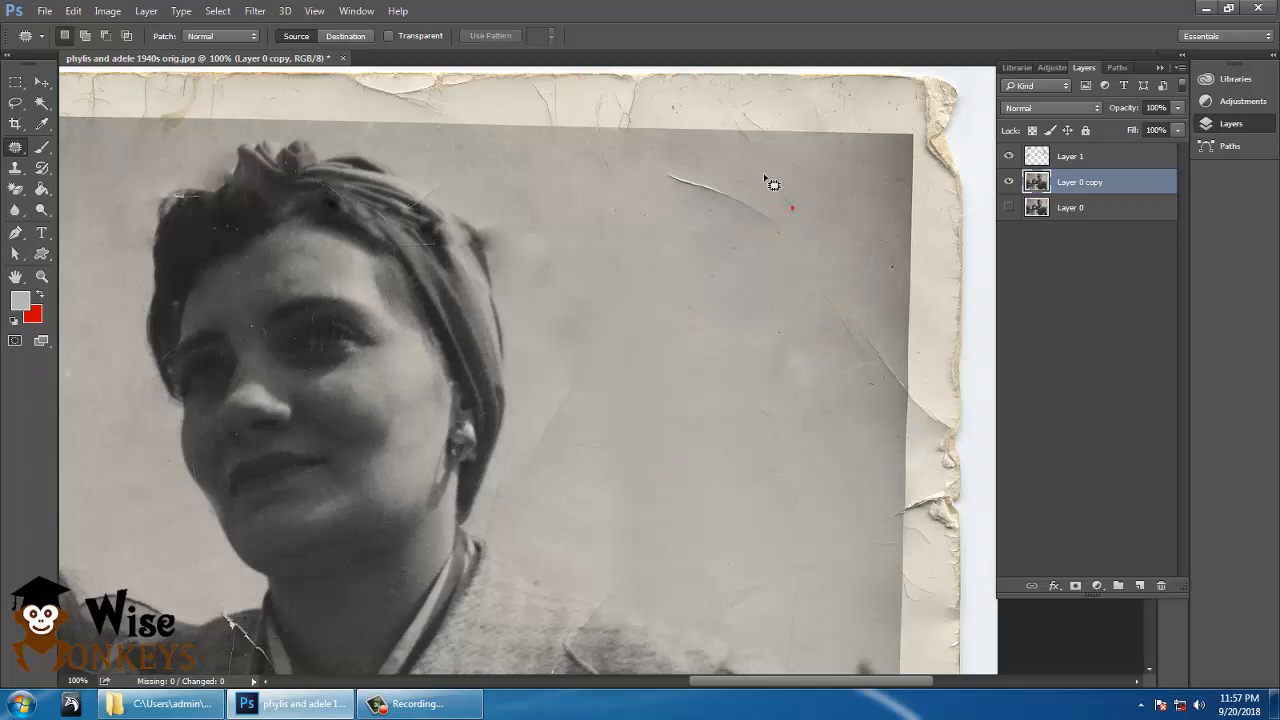
# Patch the leftover diagonal crease line near the picture's top edge with clean sky from below it.
pyautogui.moveTo(648, 162)
pyautogui.mouseDown()
pyautogui.moveTo(752, 250)
pyautogui.moveTo(780, 230)
pyautogui.mouseUp()
pyautogui.moveTo(745, 203); pyautogui.dragTo(660, 350)
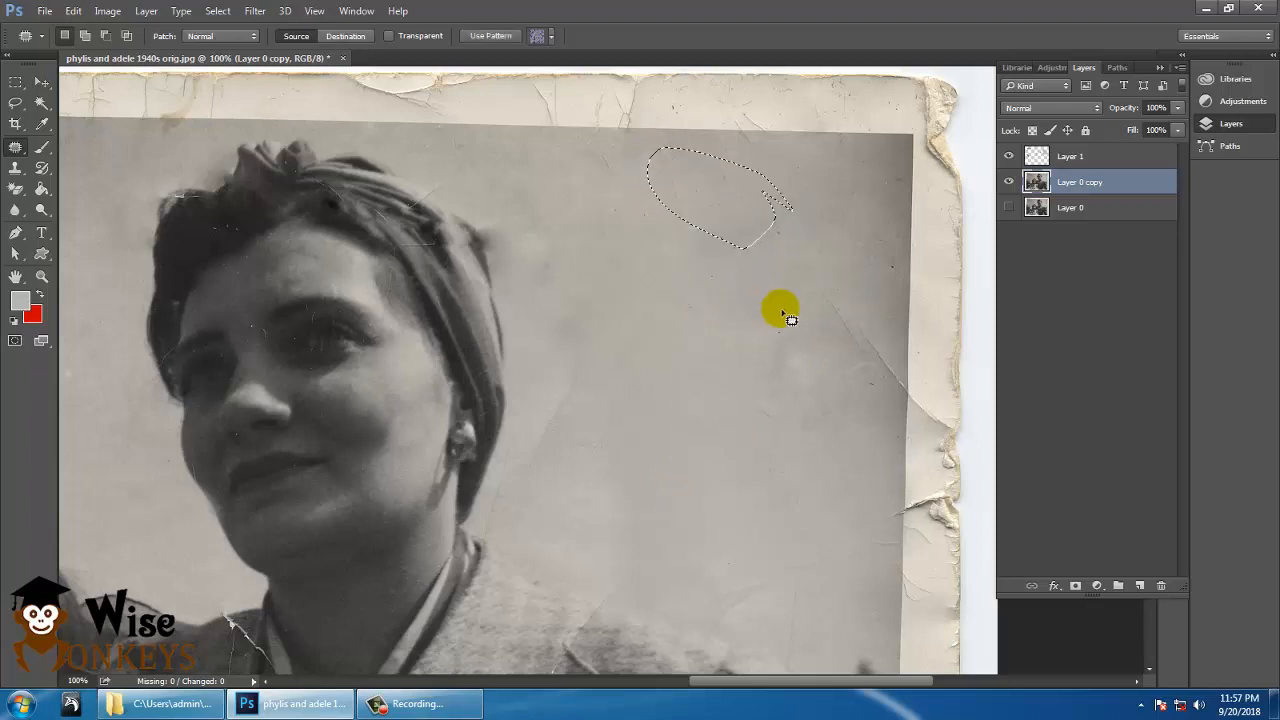
pyautogui.click(856, 270)
# Patch the diagonal crease beside the picture's right border with clean sky, including the line left inside the selection.
pyautogui.moveTo(805, 357)
pyautogui.mouseDown()
pyautogui.moveTo(874, 403)
pyautogui.moveTo(903, 303)
pyautogui.moveTo(850, 300)
pyautogui.mouseUp()
pyautogui.moveTo(866, 335); pyautogui.dragTo(712, 416)
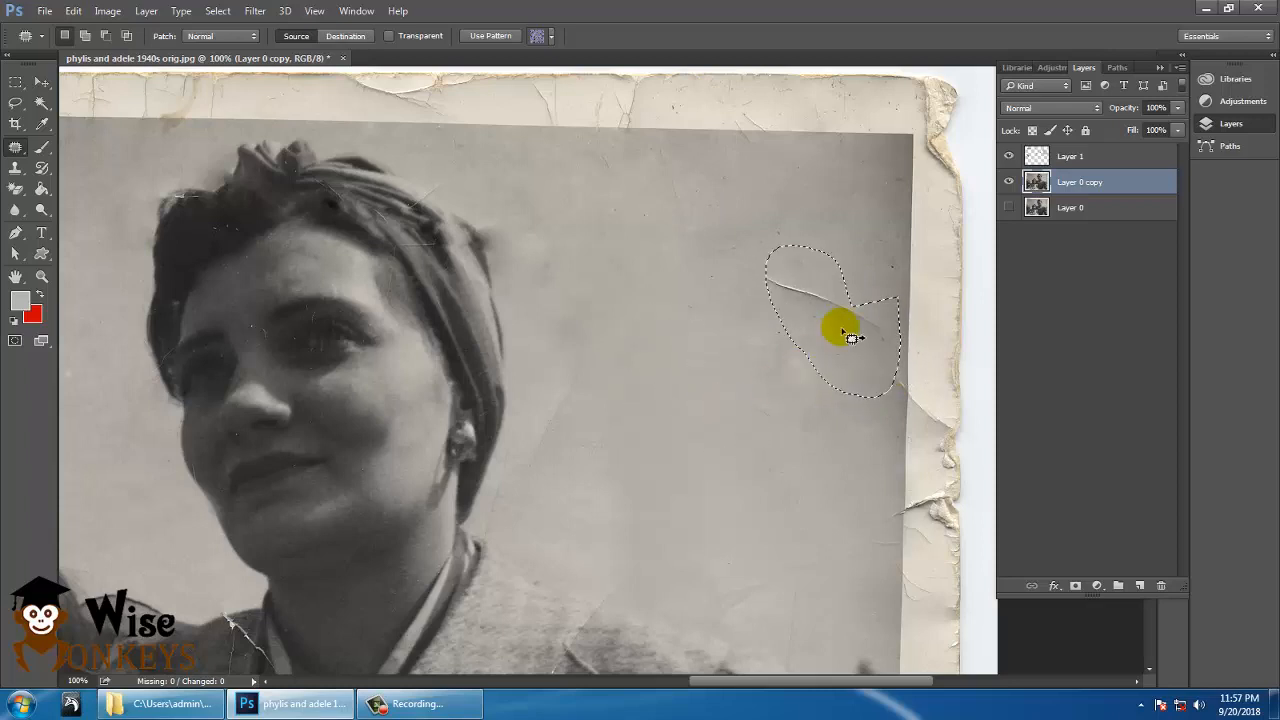
pyautogui.moveTo(845, 330); pyautogui.dragTo(100, 490)
# Patch the long white crease down the woman's lower sleeve in the picture's lower-right corner with clean dark fabric.
pyautogui.moveTo(797, 302); pyautogui.dragTo(711, 157)
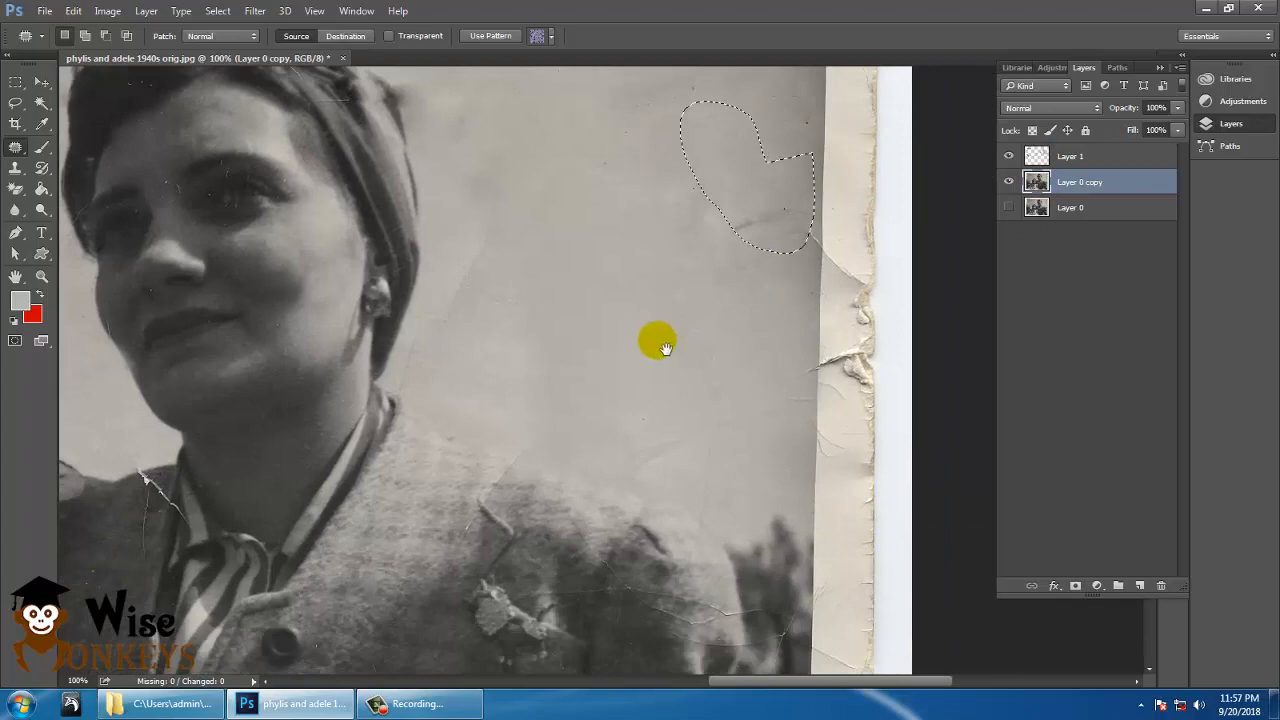
pyautogui.moveTo(664, 347); pyautogui.dragTo(660, 284)
pyautogui.moveTo(522, 474); pyautogui.dragTo(696, 170)
pyautogui.moveTo(576, 369); pyautogui.dragTo(525, 322)
pyautogui.moveTo(800, 508); pyautogui.dragTo(738, 265)
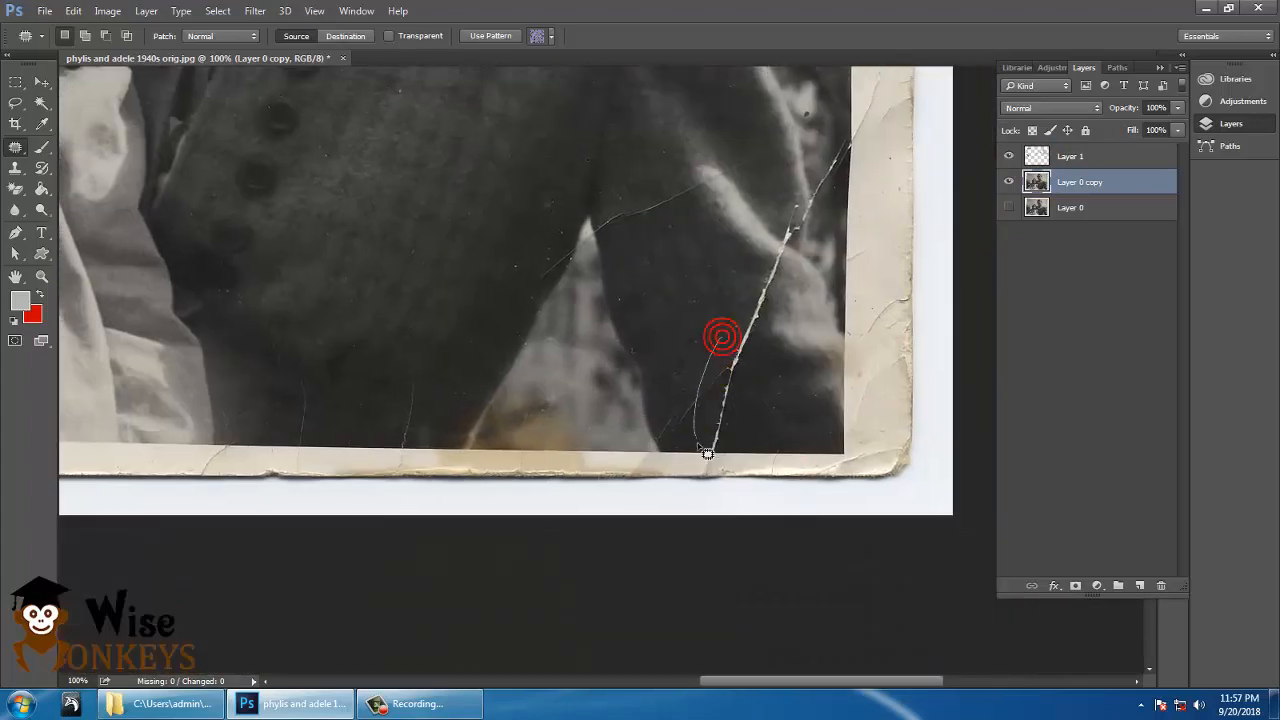
pyautogui.moveTo(768, 323)
pyautogui.mouseDown()
pyautogui.moveTo(758, 318)
pyautogui.moveTo(787, 243)
pyautogui.mouseUp()
pyautogui.moveTo(743, 291); pyautogui.dragTo(677, 250)
pyautogui.moveTo(753, 278); pyautogui.dragTo(714, 349)
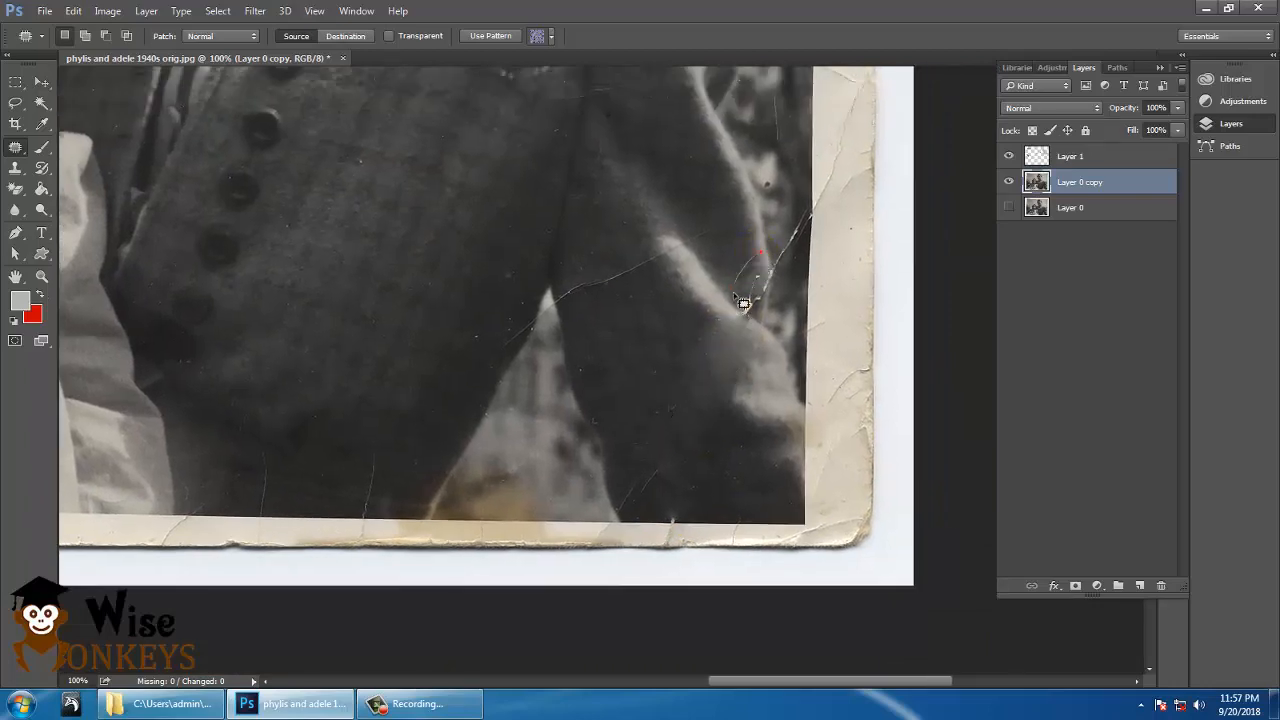
# Patch the crease remnant at the sleeve's outer edge and the thin crease across the sleeve with neighbouring fabric.
pyautogui.moveTo(783, 271); pyautogui.dragTo(766, 253)
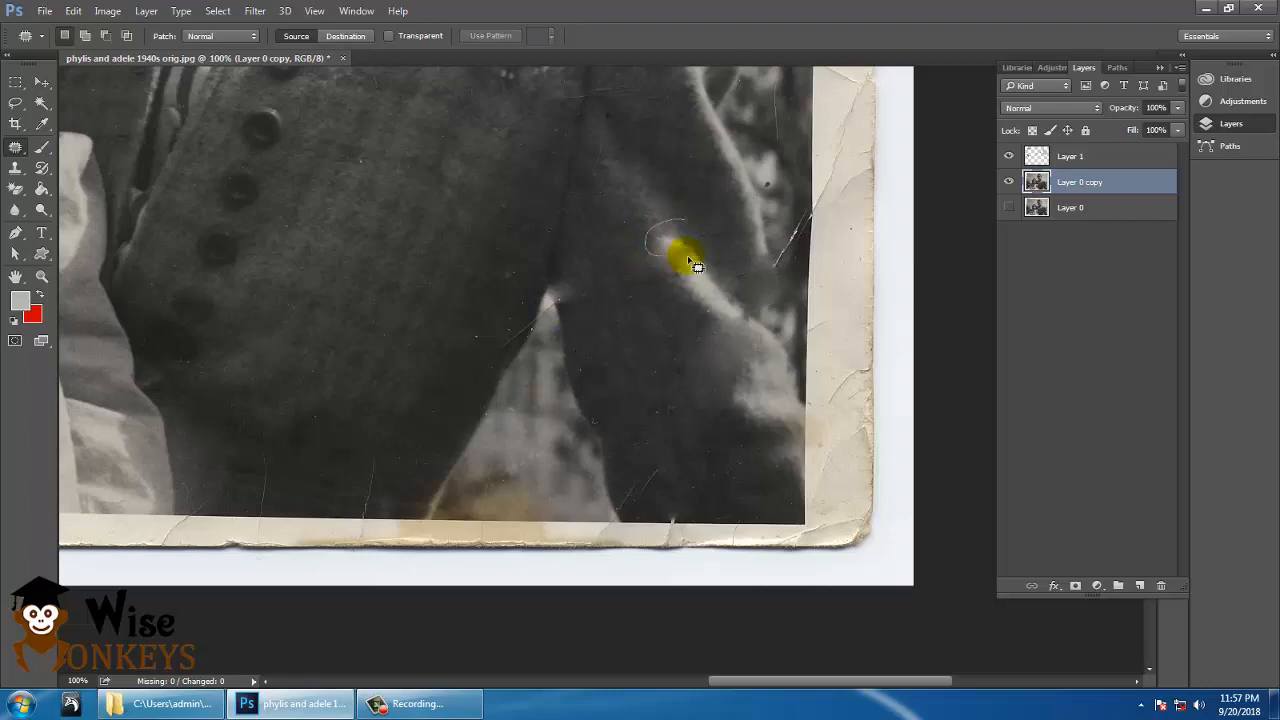
pyautogui.moveTo(688, 259); pyautogui.dragTo(700, 219)
pyautogui.moveTo(705, 229); pyautogui.dragTo(717, 175)
pyautogui.click(717, 174)
# Patch the upper crease across the child's bag in the picture's lower-left corner with clean bag fabric.
pyautogui.moveTo(610, 140)
pyautogui.mouseDown()
pyautogui.moveTo(639, 271)
pyautogui.moveTo(668, 325)
pyautogui.mouseUp()
pyautogui.moveTo(535, 205); pyautogui.dragTo(592, 297)
pyautogui.moveTo(449, 300); pyautogui.dragTo(733, 390)
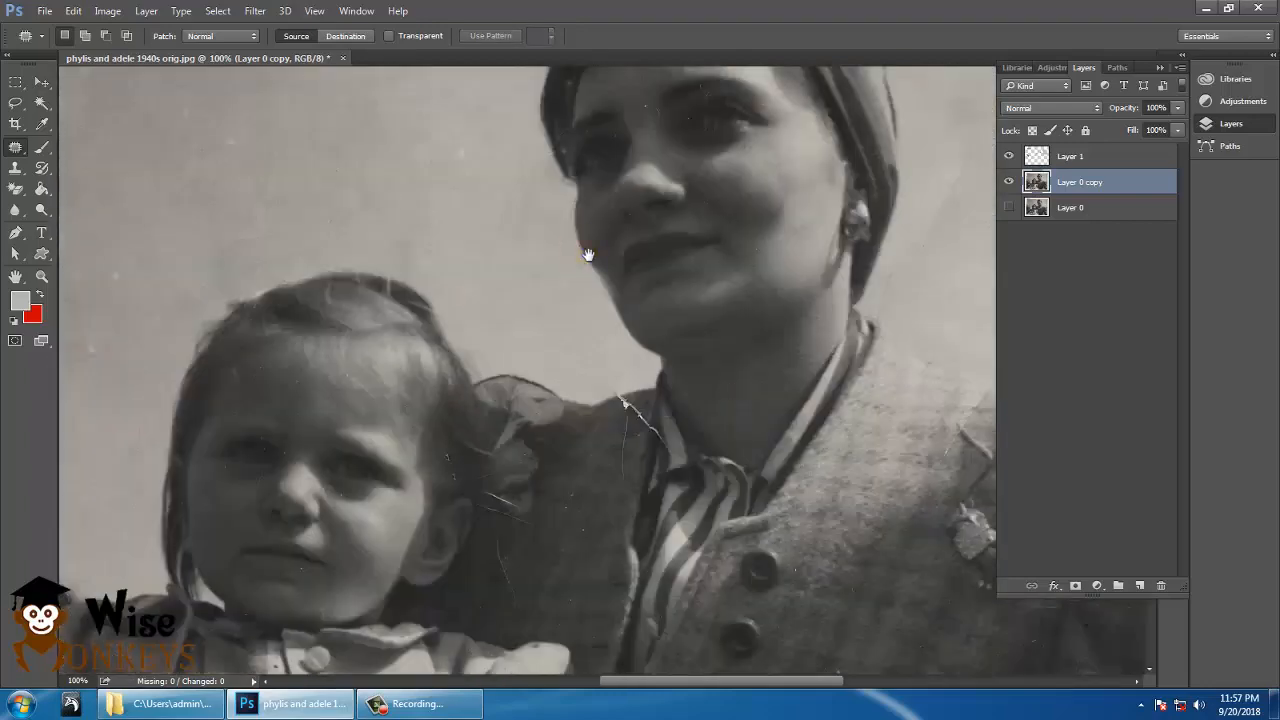
pyautogui.moveTo(587, 255); pyautogui.dragTo(637, 380)
pyautogui.moveTo(555, 356); pyautogui.dragTo(843, 169)
pyautogui.moveTo(739, 412); pyautogui.dragTo(657, 335)
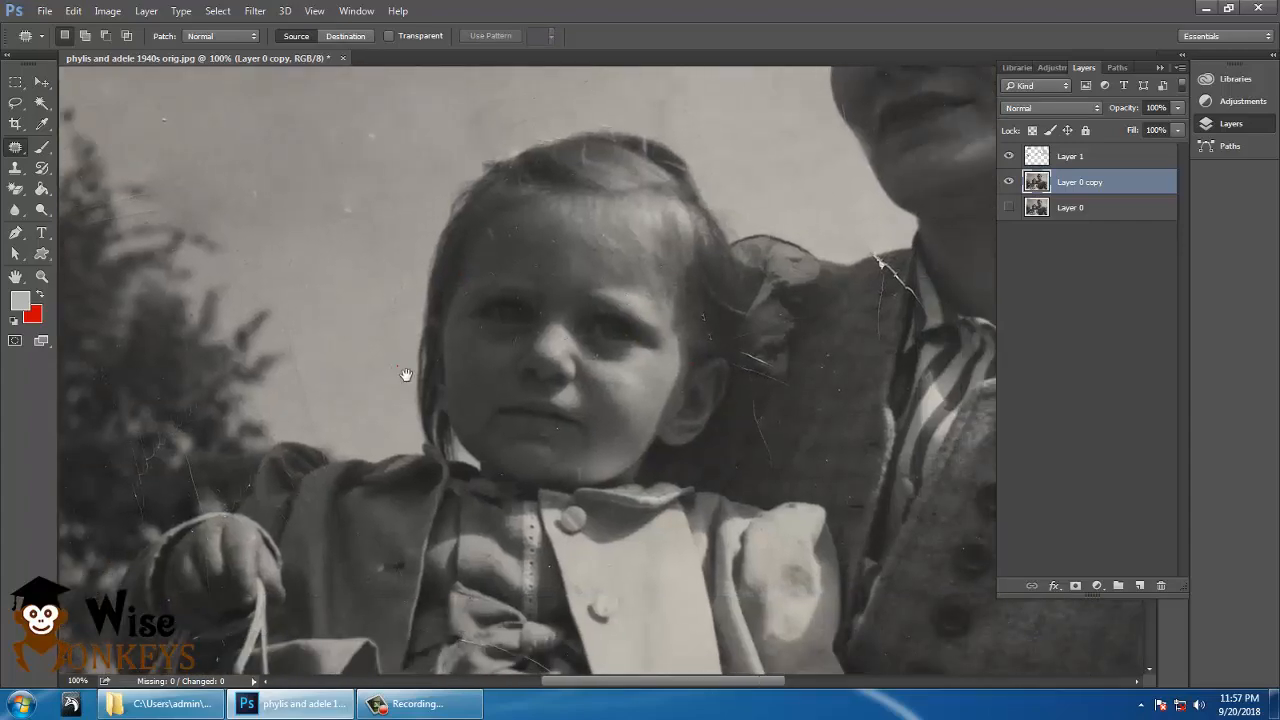
pyautogui.moveTo(406, 375); pyautogui.dragTo(680, 168)
pyautogui.moveTo(592, 388); pyautogui.dragTo(589, 163)
pyautogui.moveTo(531, 235); pyautogui.dragTo(588, 317)
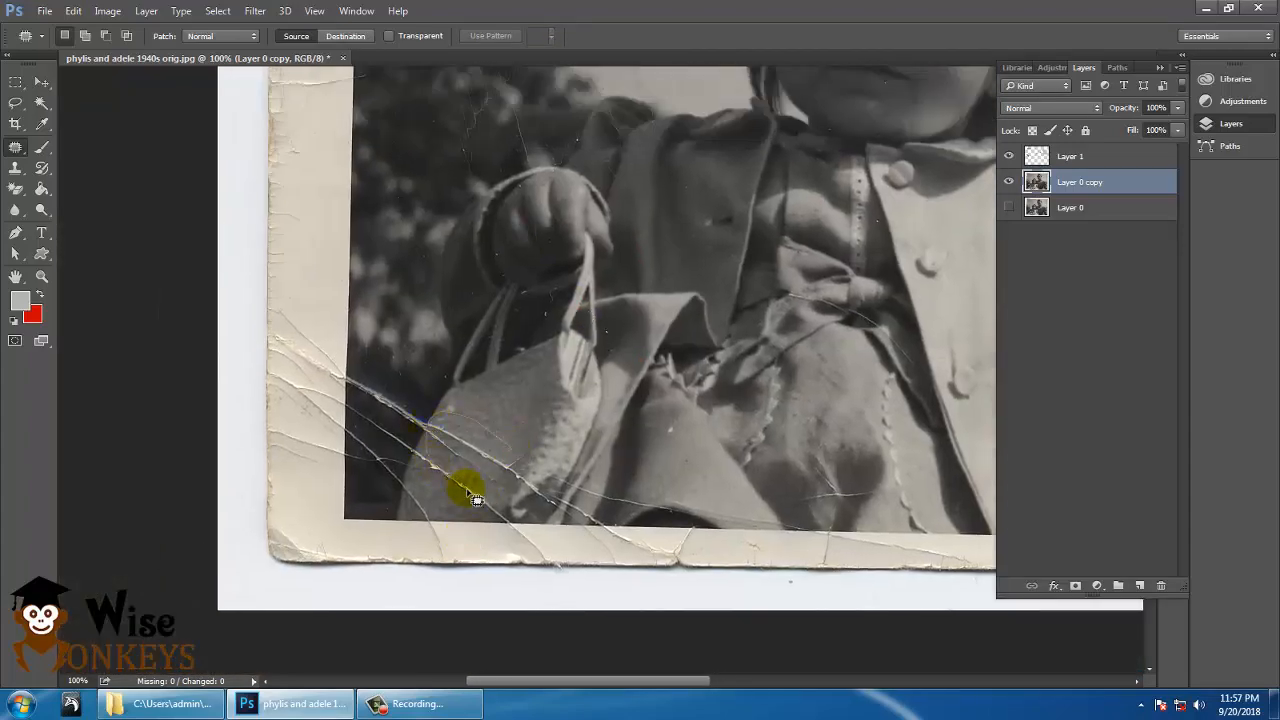
pyautogui.moveTo(467, 490)
pyautogui.mouseDown()
pyautogui.moveTo(520, 470)
pyautogui.moveTo(515, 421)
pyautogui.mouseUp()
pyautogui.click(543, 402)
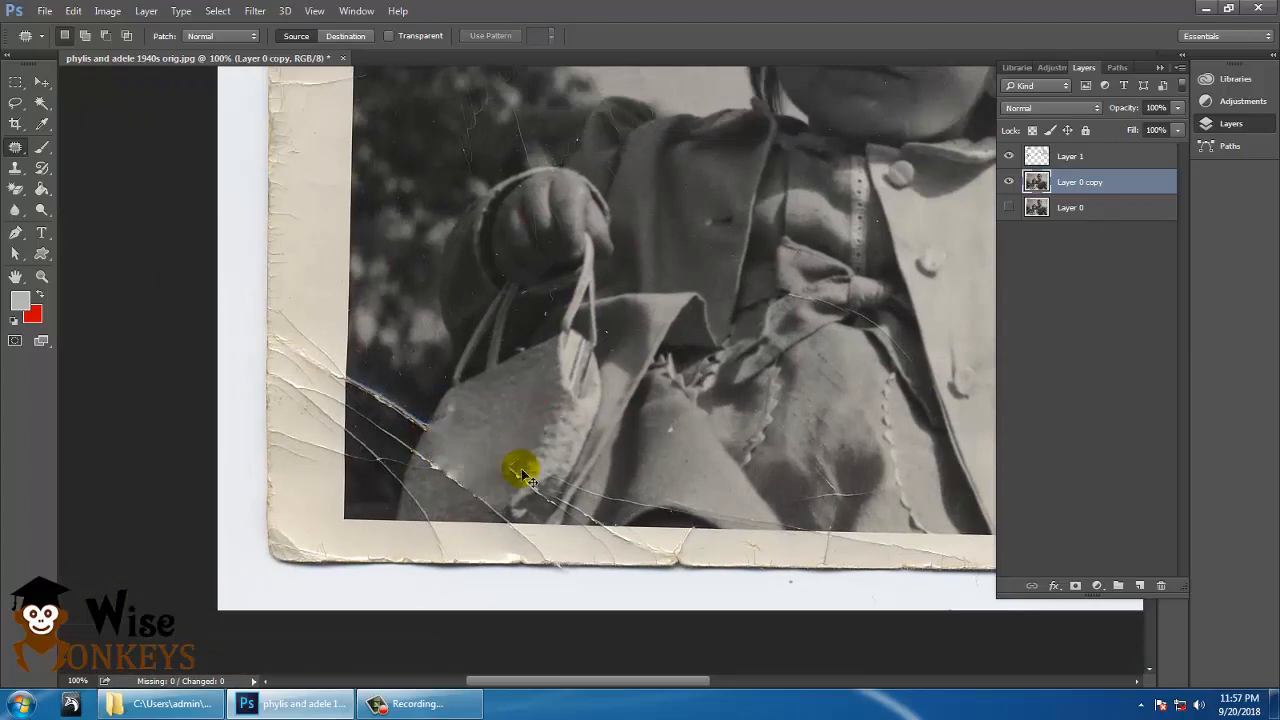
# Patch the second crease where it enters the bag's left edge with clean bag fabric from above.
pyautogui.hotkey('ctrl', '+')
pyautogui.hotkey('ctrl', '+')
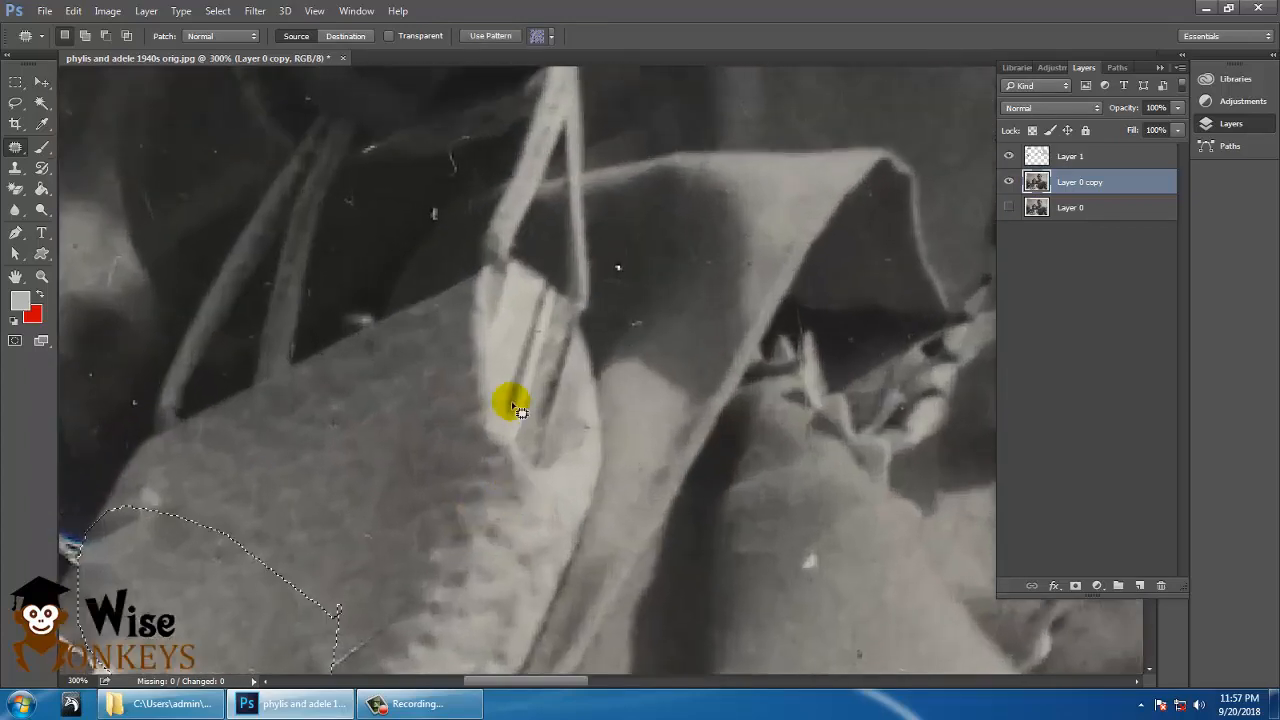
pyautogui.moveTo(237, 435); pyautogui.dragTo(453, 270)
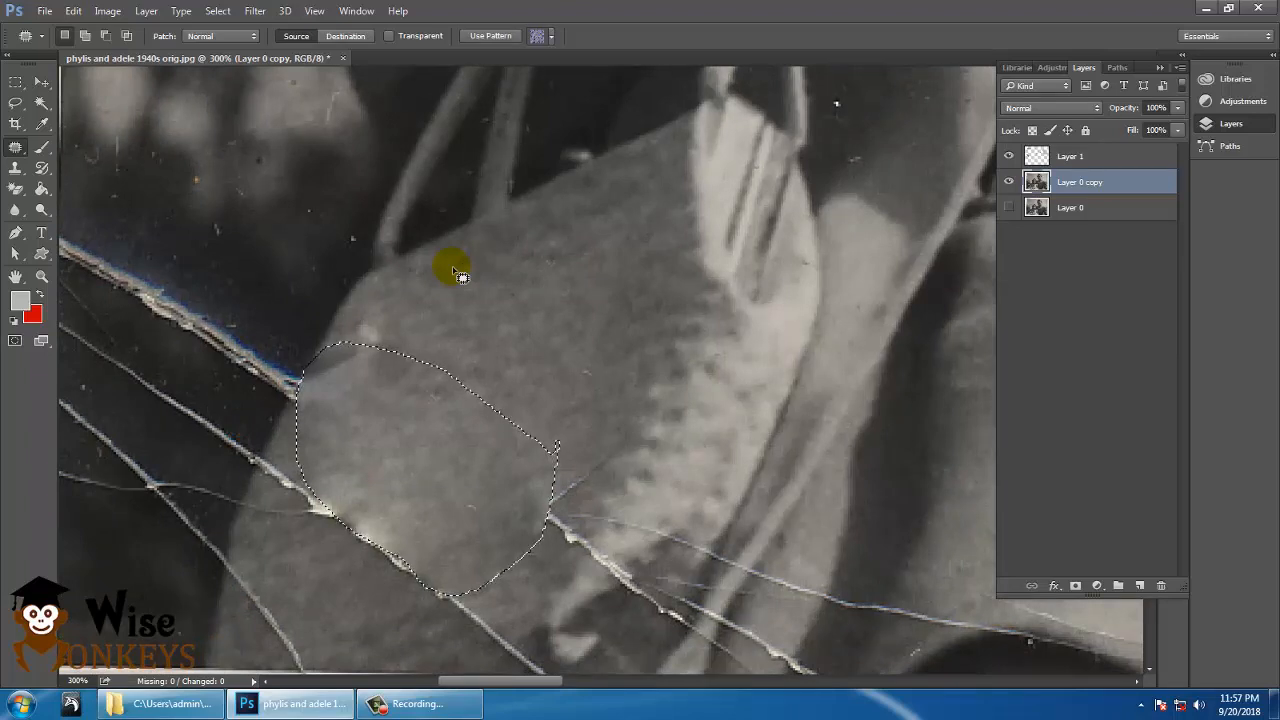
pyautogui.hotkey('ctrl', 'd')
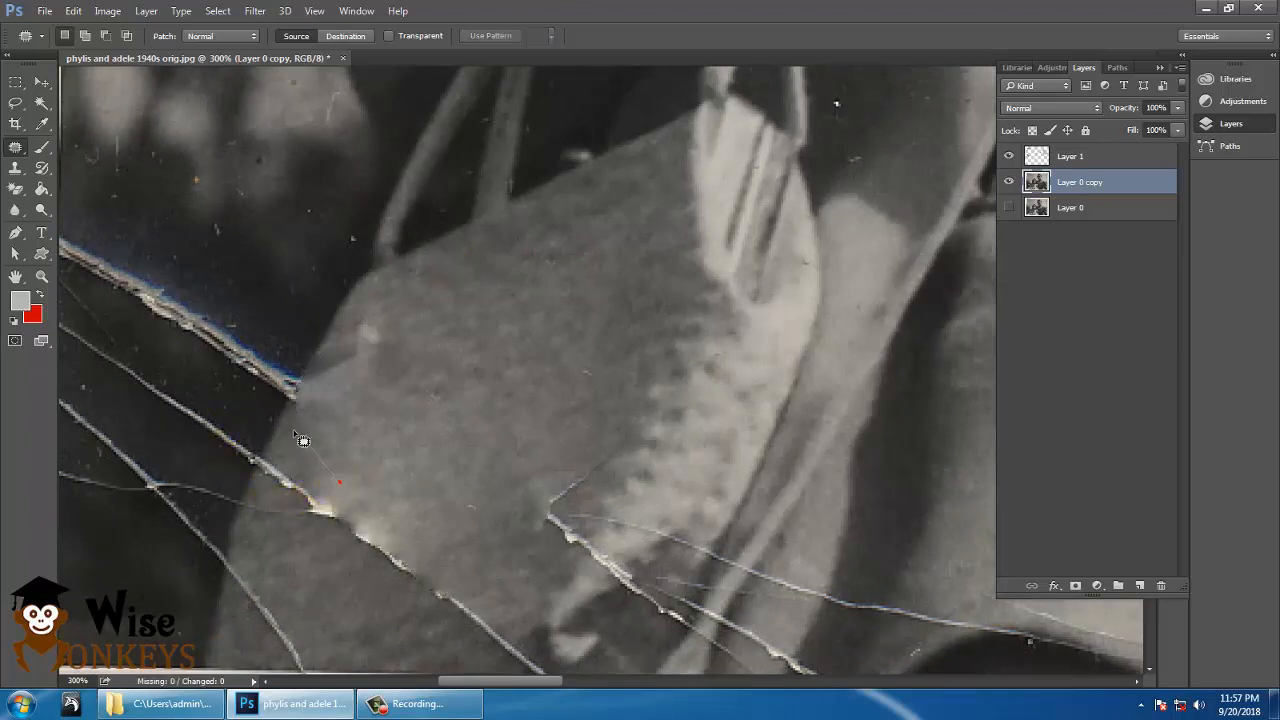
pyautogui.moveTo(325, 597)
pyautogui.mouseDown()
pyautogui.moveTo(353, 505)
pyautogui.moveTo(497, 407)
pyautogui.mouseUp()
pyautogui.hotkey('ctrl', 'd')
# Patch the crease running to the bag's bottom edge and the one beside its light fringe with clean bag texture.
pyautogui.moveTo(413, 387); pyautogui.dragTo(384, 222)
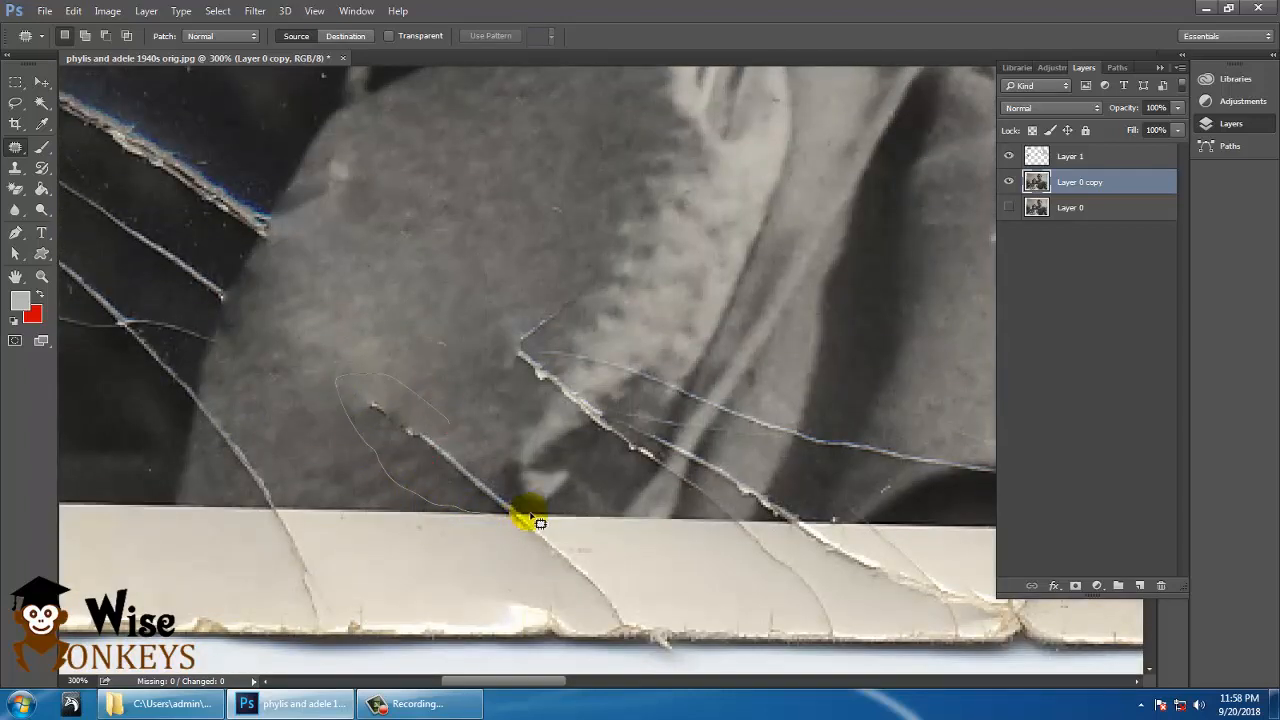
pyautogui.moveTo(530, 515); pyautogui.dragTo(532, 507)
pyautogui.moveTo(467, 440); pyautogui.dragTo(443, 335)
pyautogui.click(562, 282)
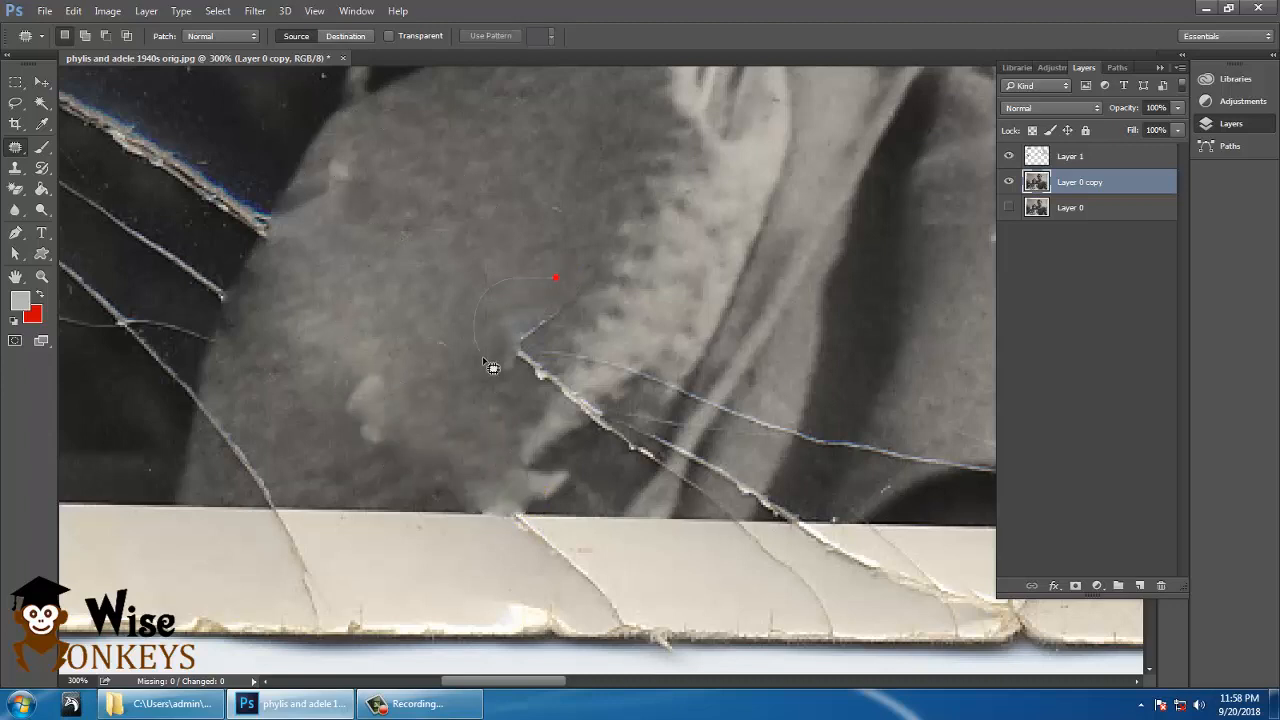
pyautogui.moveTo(686, 428)
pyautogui.mouseDown()
pyautogui.moveTo(640, 380)
pyautogui.moveTo(634, 175)
pyautogui.mouseUp()
pyautogui.hotkey('ctrl', 'd')
# Outline the group of creases over the dark background left of the bag and patch them with dark foliage from above.
pyautogui.moveTo(428, 293); pyautogui.dragTo(649, 357)
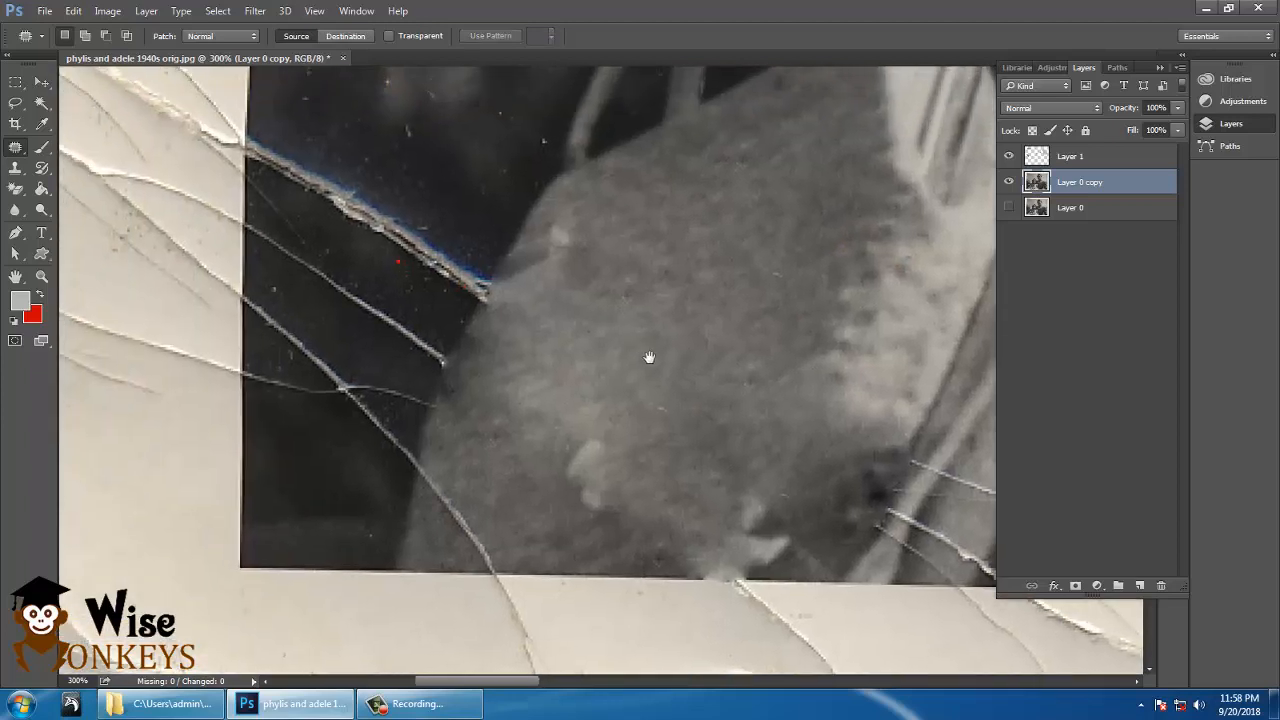
pyautogui.moveTo(462, 208); pyautogui.dragTo(558, 325)
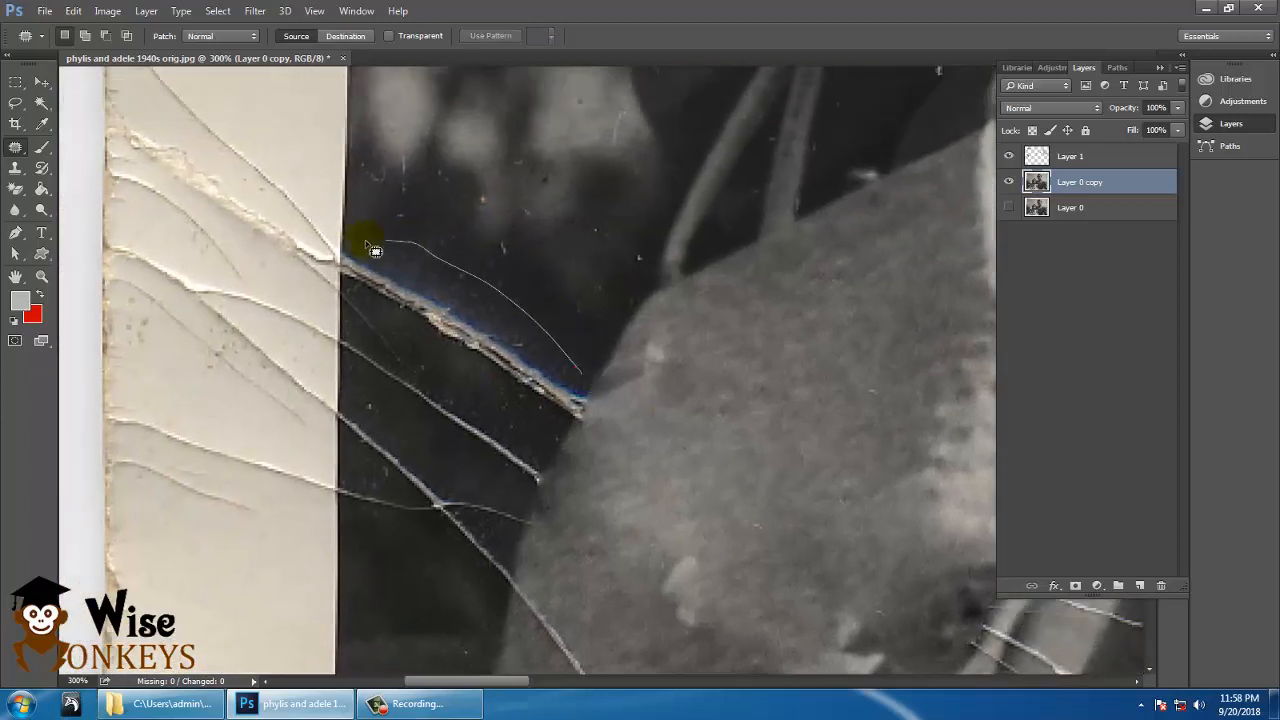
pyautogui.moveTo(352, 270)
pyautogui.mouseDown()
pyautogui.moveTo(323, 334)
pyautogui.moveTo(333, 425)
pyautogui.mouseUp()
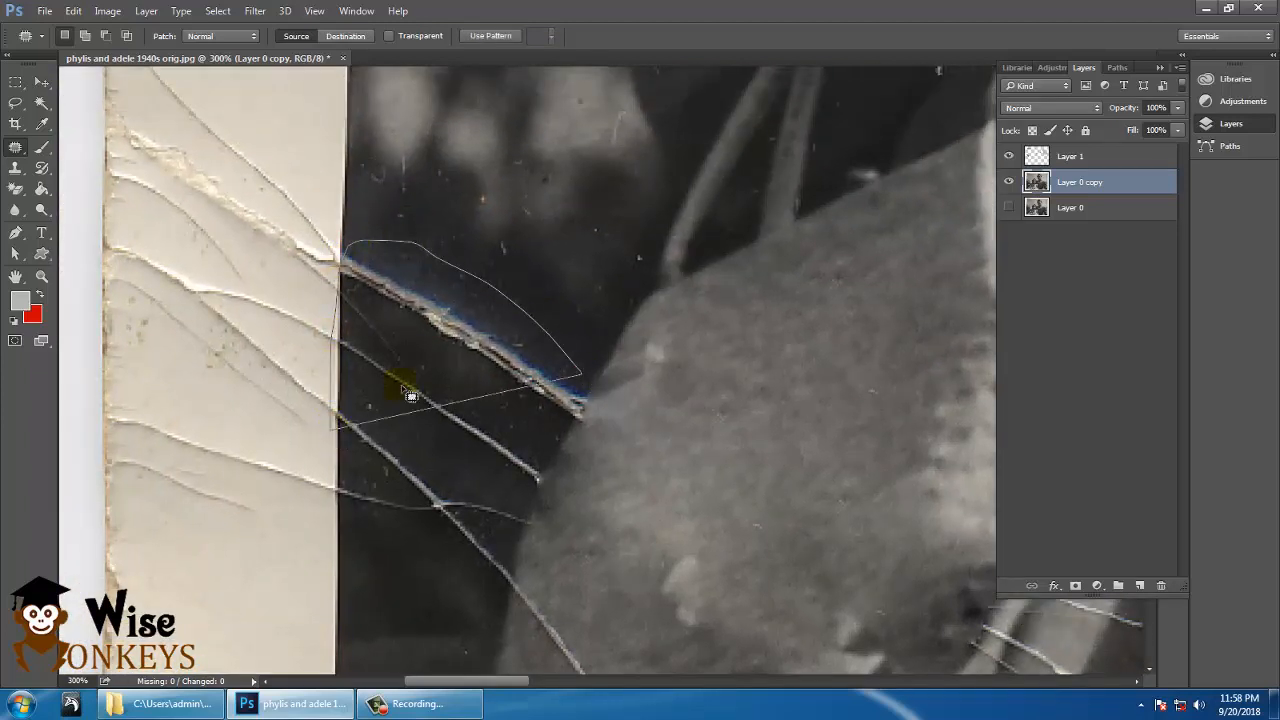
pyautogui.hotkey('ctrl', 'd')
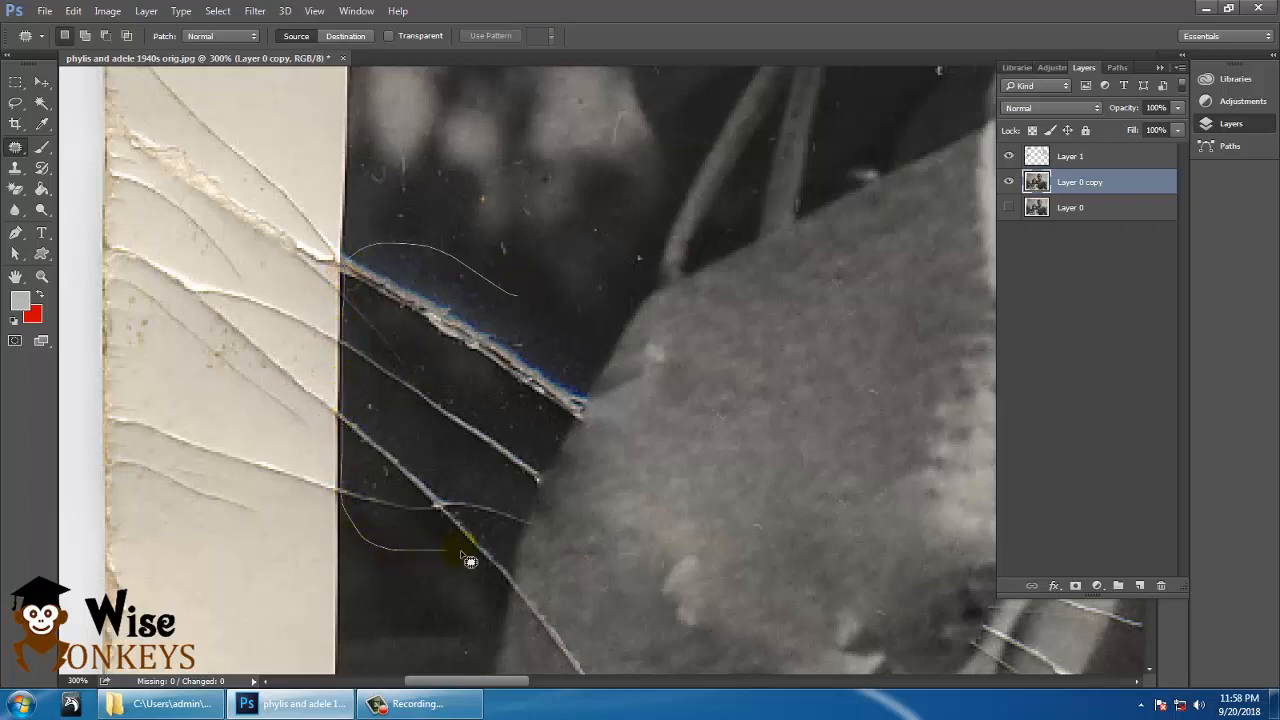
pyautogui.moveTo(582, 360); pyautogui.dragTo(580, 322)
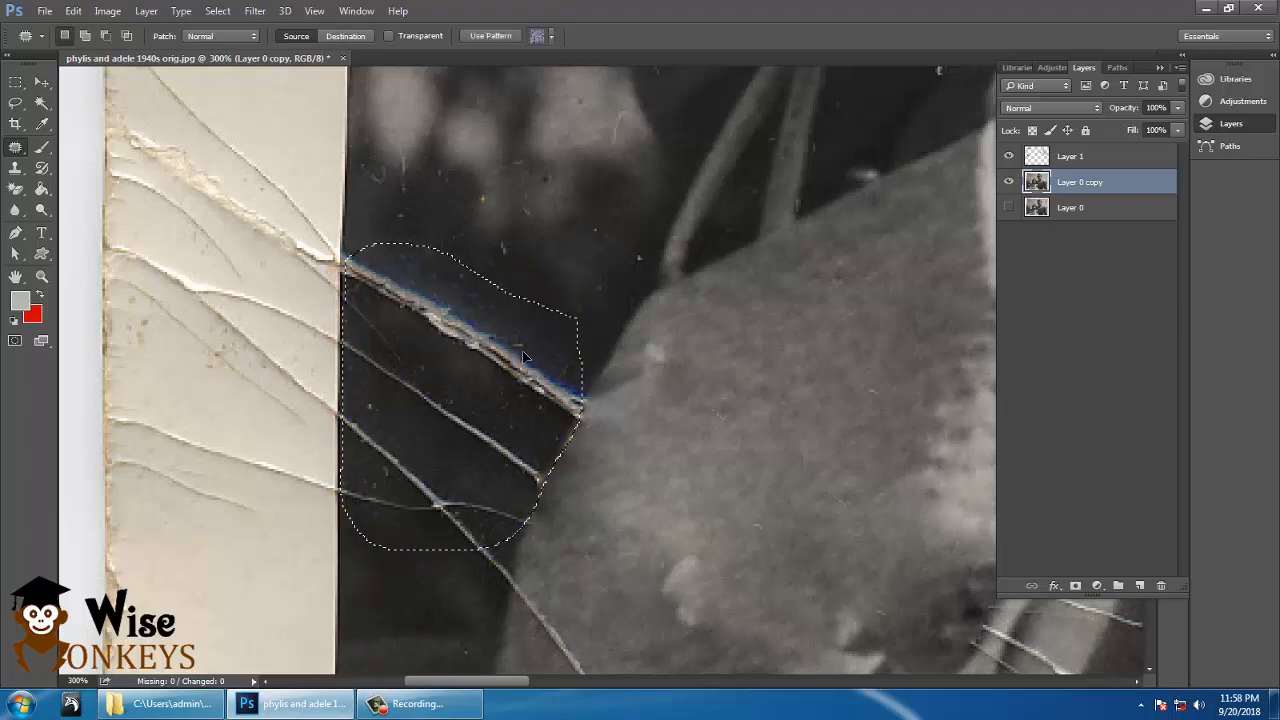
pyautogui.moveTo(521, 361)
pyautogui.mouseDown()
pyautogui.moveTo(617, 98)
pyautogui.moveTo(597, 77)
pyautogui.mouseUp()
pyautogui.moveTo(665, 218); pyautogui.dragTo(580, 463)
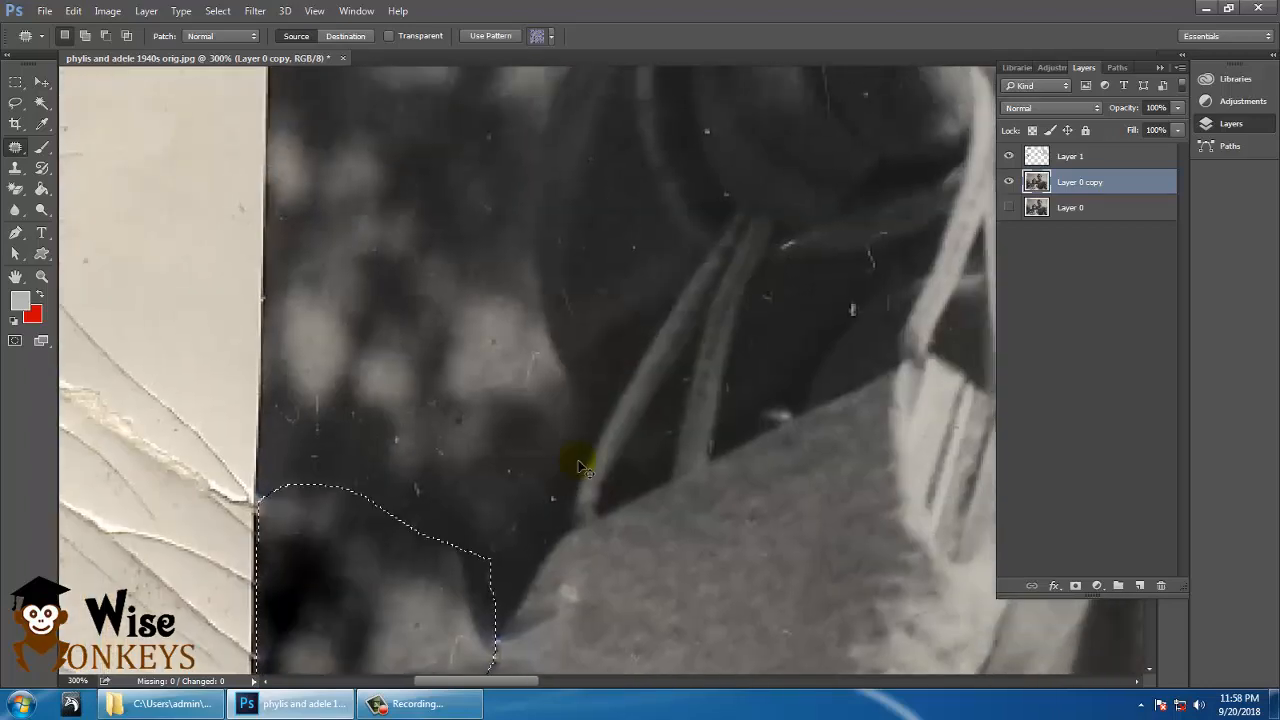
pyautogui.hotkey('ctrl', 'z')
pyautogui.moveTo(362, 562); pyautogui.dragTo(371, 129)
pyautogui.scroll(-3, 371, 129)
pyautogui.hotkey('ctrl', 'd')
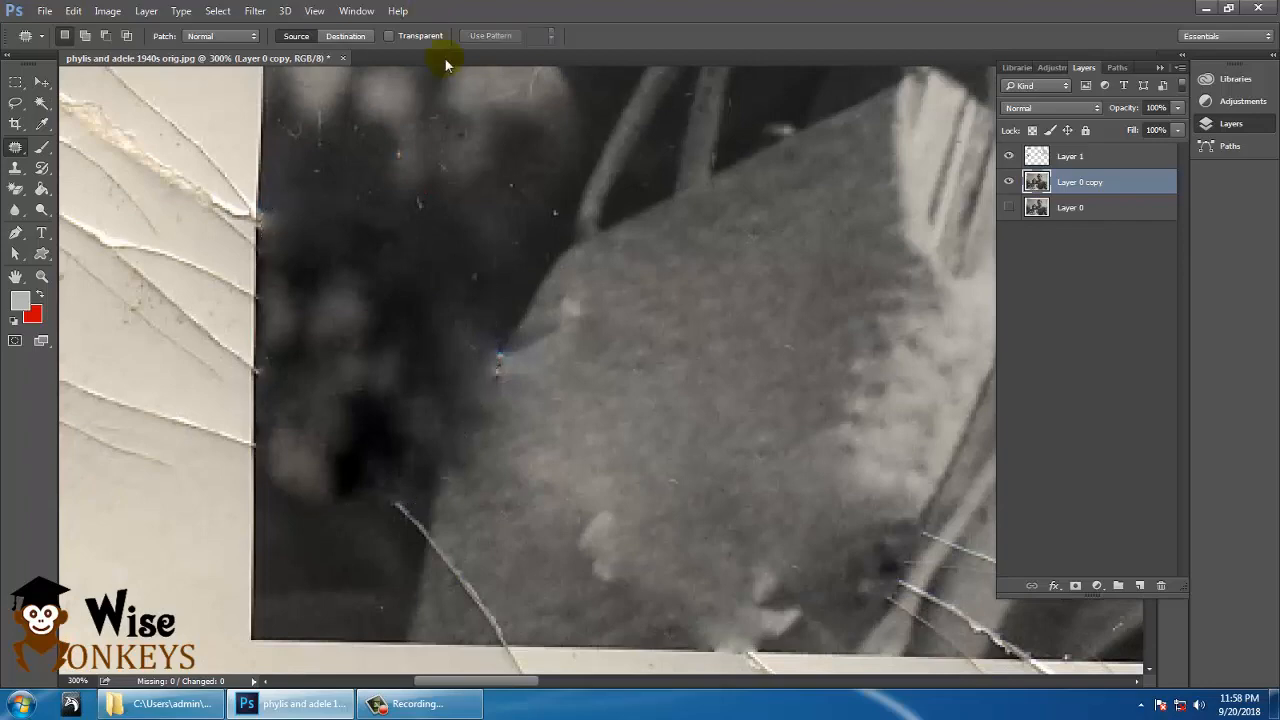
# Show Layer 0 and toggle Layer 0 copy's visibility to compare the whole photo before and after the retouching.
pyautogui.moveTo(547, 218); pyautogui.dragTo(620, 90)
pyautogui.moveTo(539, 260); pyautogui.dragTo(596, 499)
pyautogui.moveTo(515, 313); pyautogui.dragTo(499, 347)
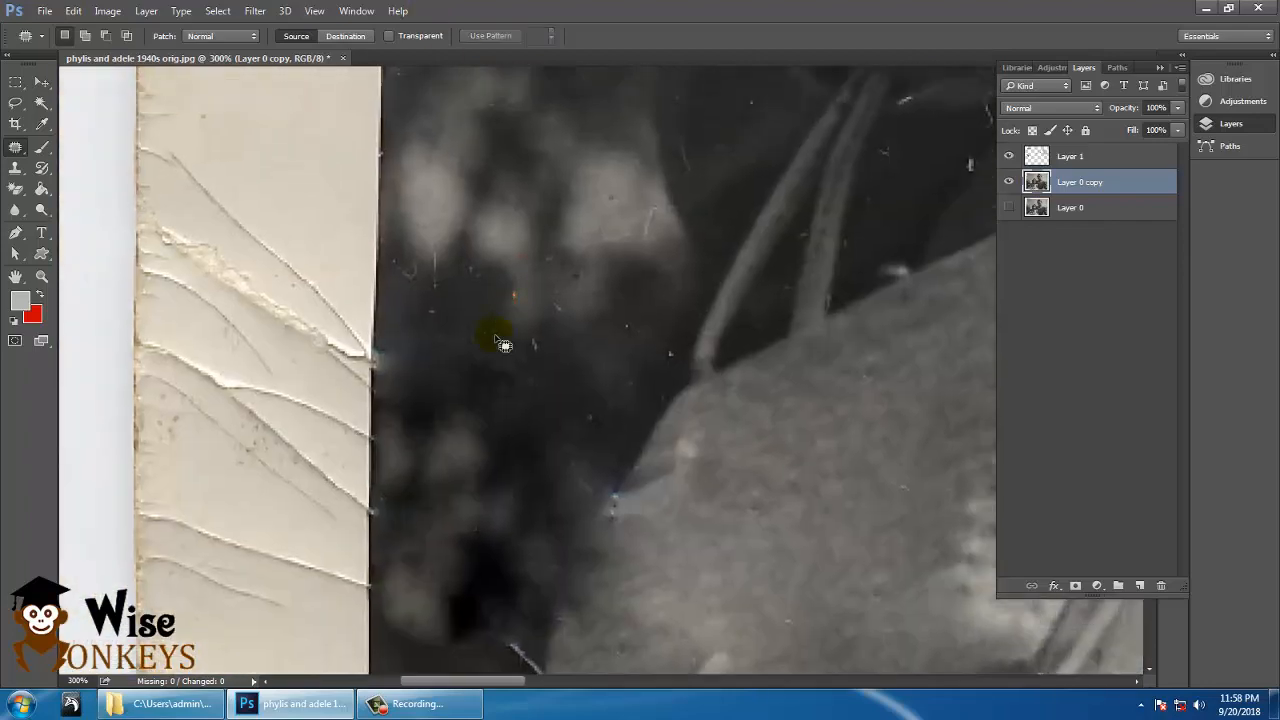
pyautogui.scroll(-5, 497, 340)
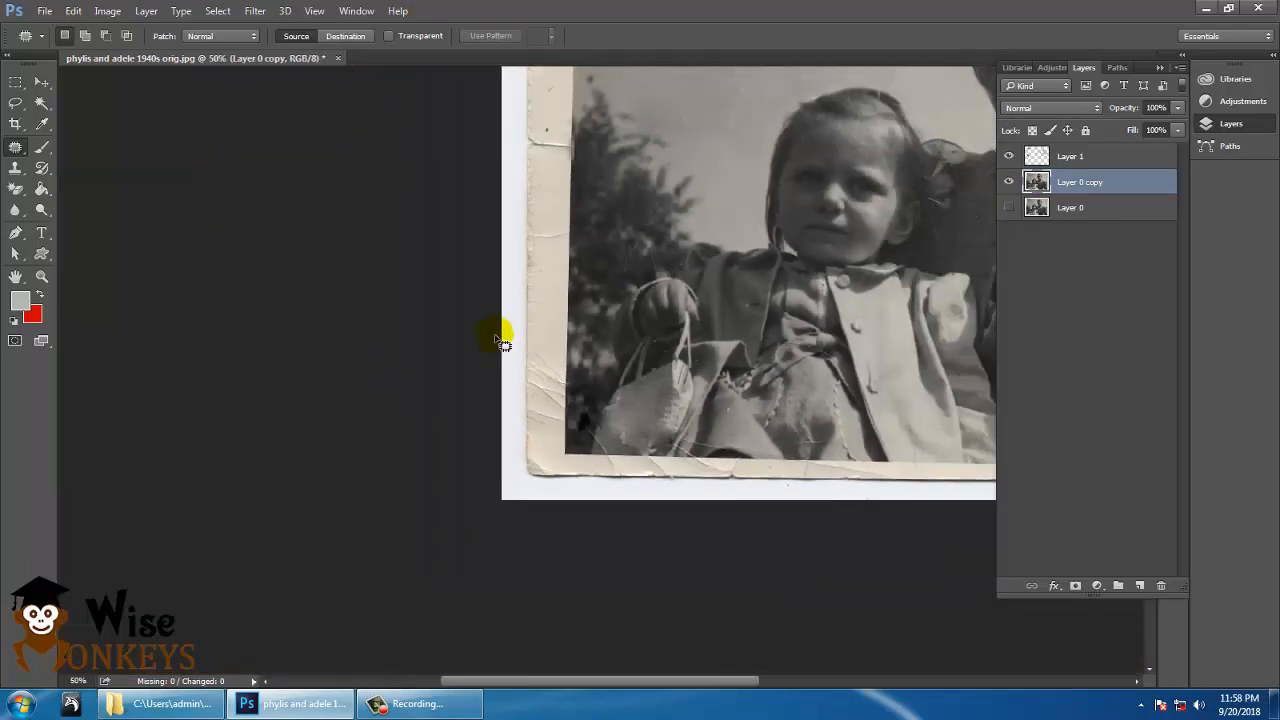
pyautogui.moveTo(804, 382); pyautogui.dragTo(202, 516)
pyautogui.moveTo(341, 405); pyautogui.dragTo(550, 480)
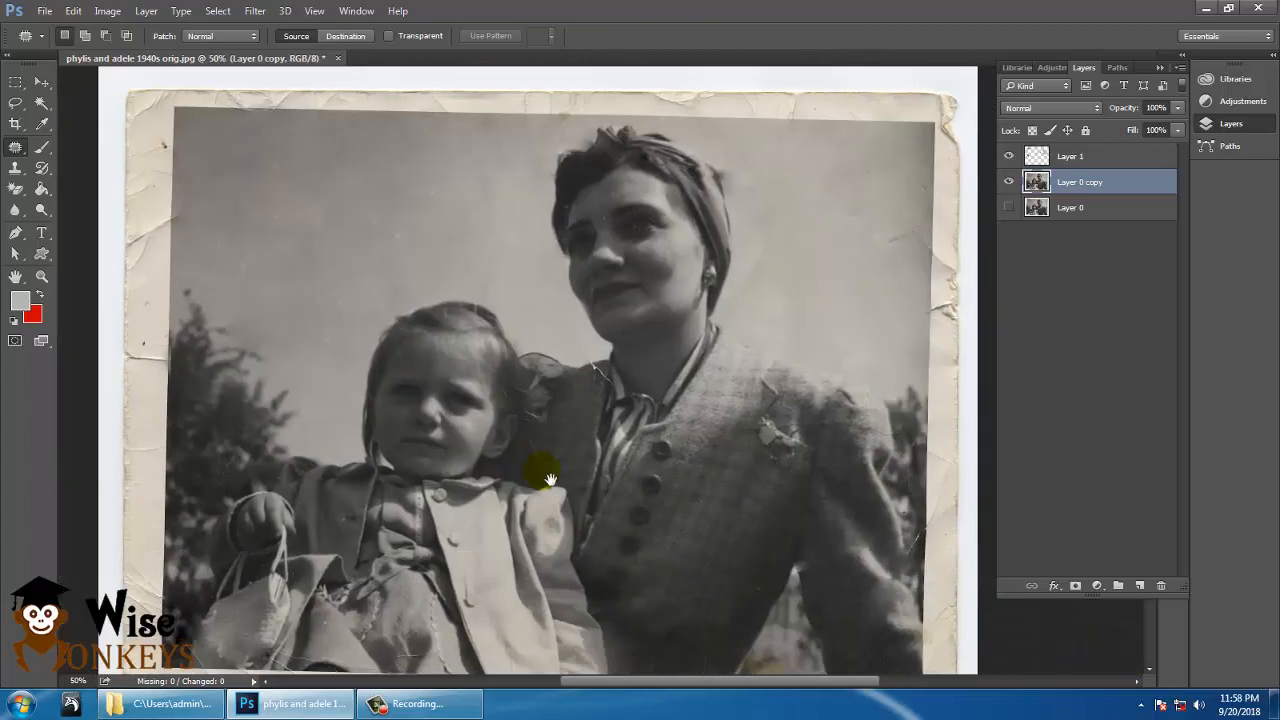
pyautogui.scroll(-1, 552, 475)
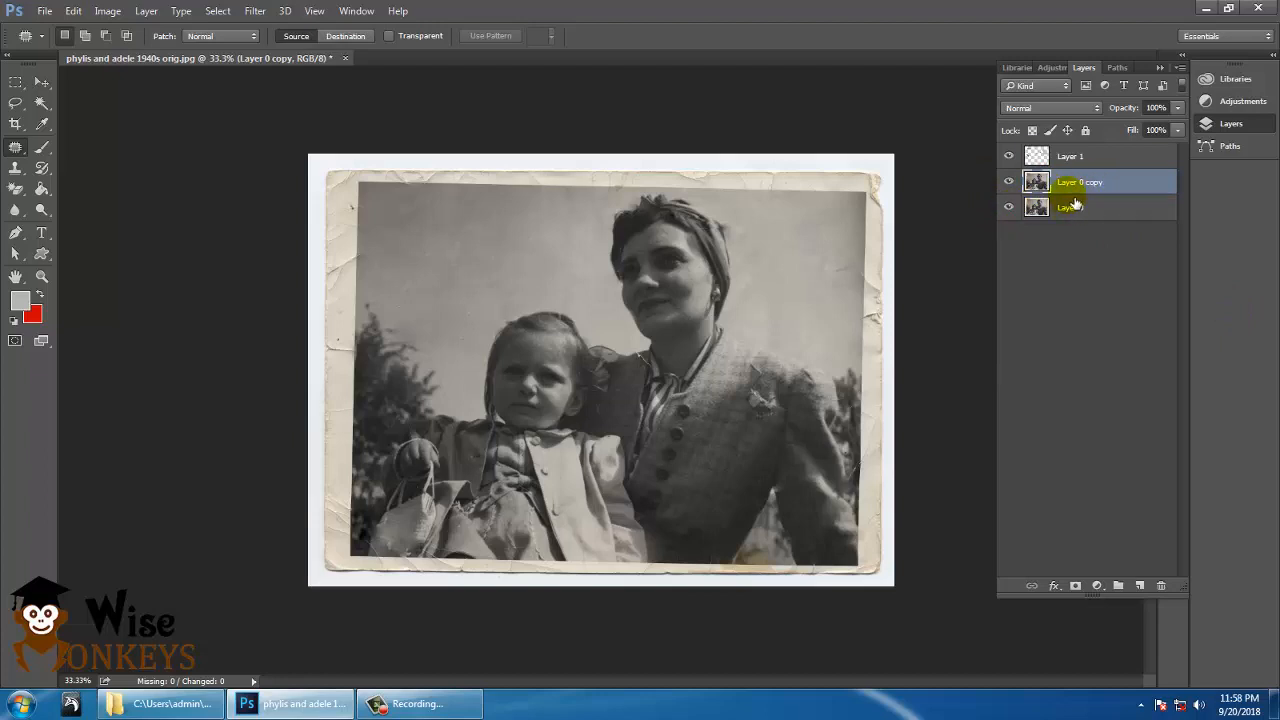
pyautogui.click(1008, 182)
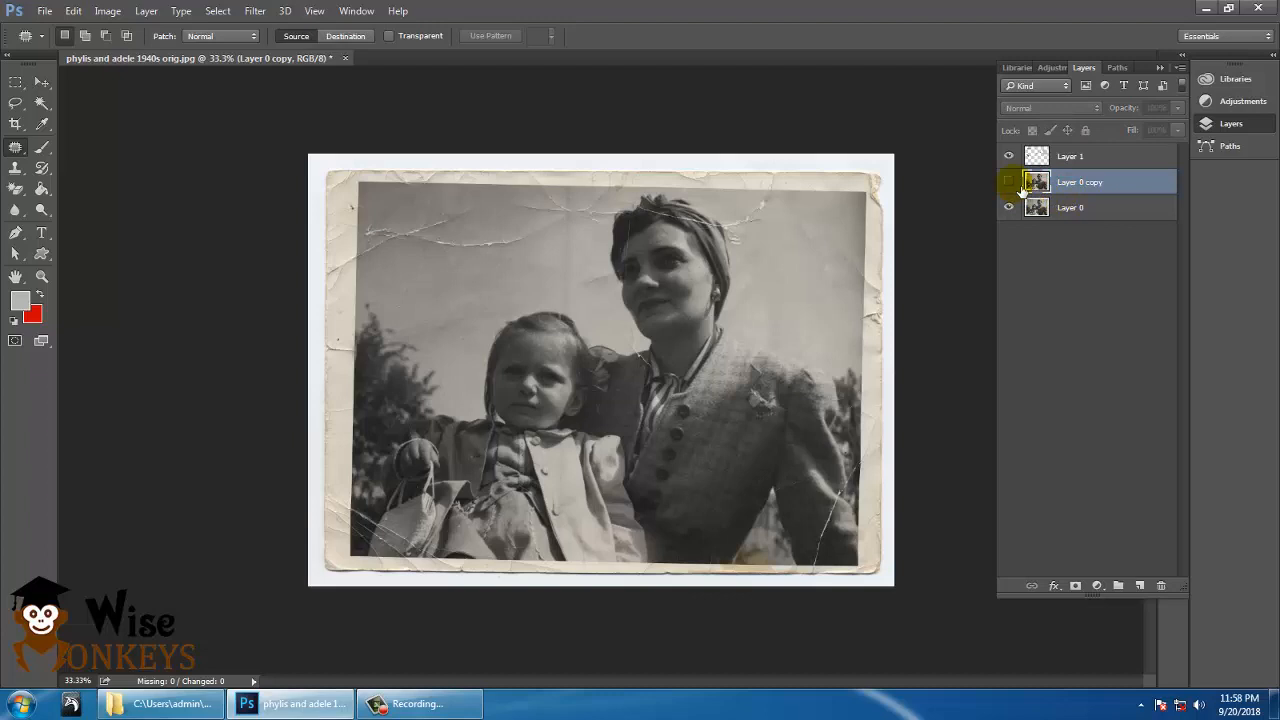
pyautogui.click(1011, 183)
pyautogui.click(1011, 183)
pyautogui.click(1011, 183)
pyautogui.click(1011, 183)
pyautogui.click(1011, 183)
pyautogui.click(1011, 183)
pyautogui.click(1011, 183)
pyautogui.click(1011, 183)
pyautogui.click(1011, 183)
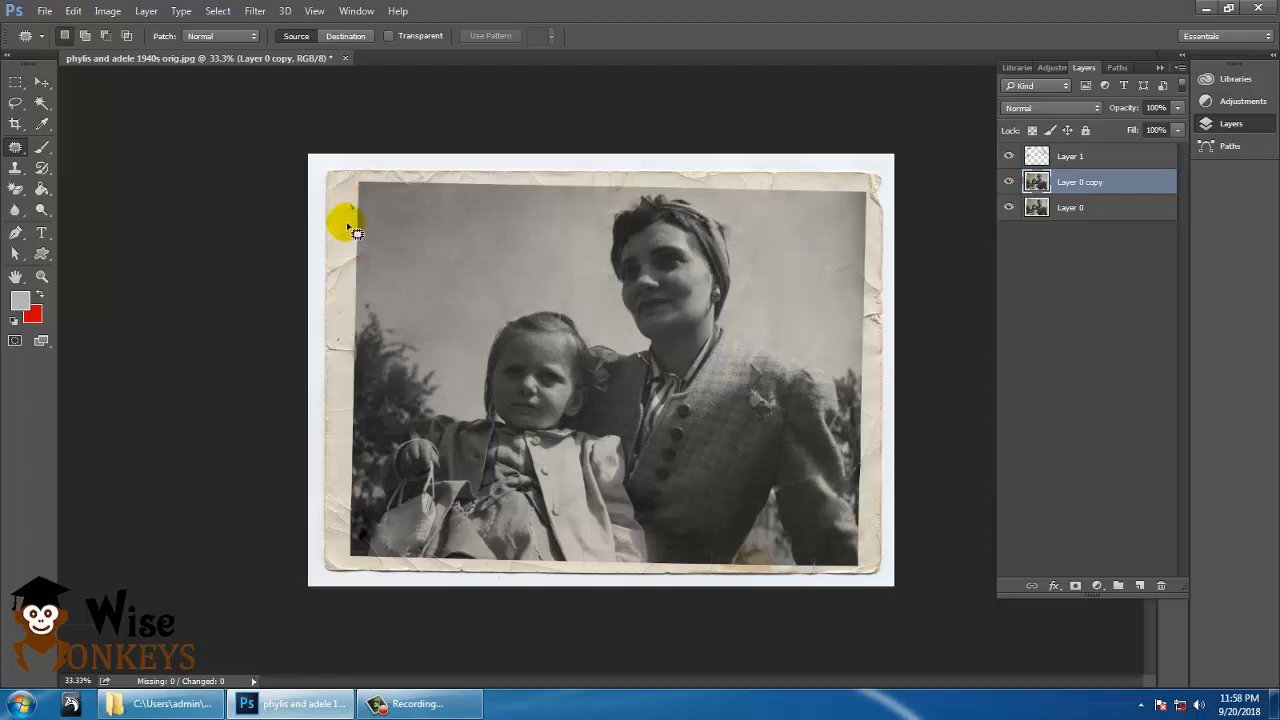
# Select the picture area inside the worn paper border with the Polygonal Lasso, following its four corners.
pyautogui.click(14, 106)
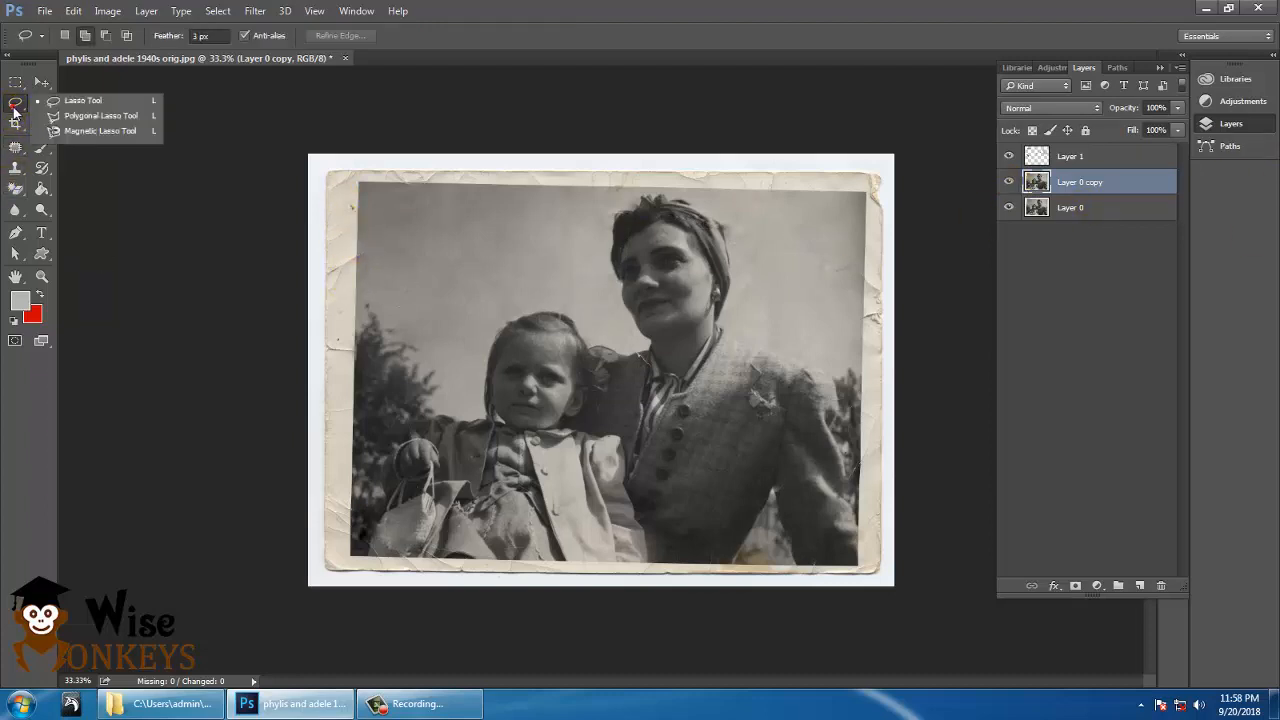
pyautogui.click(100, 116)
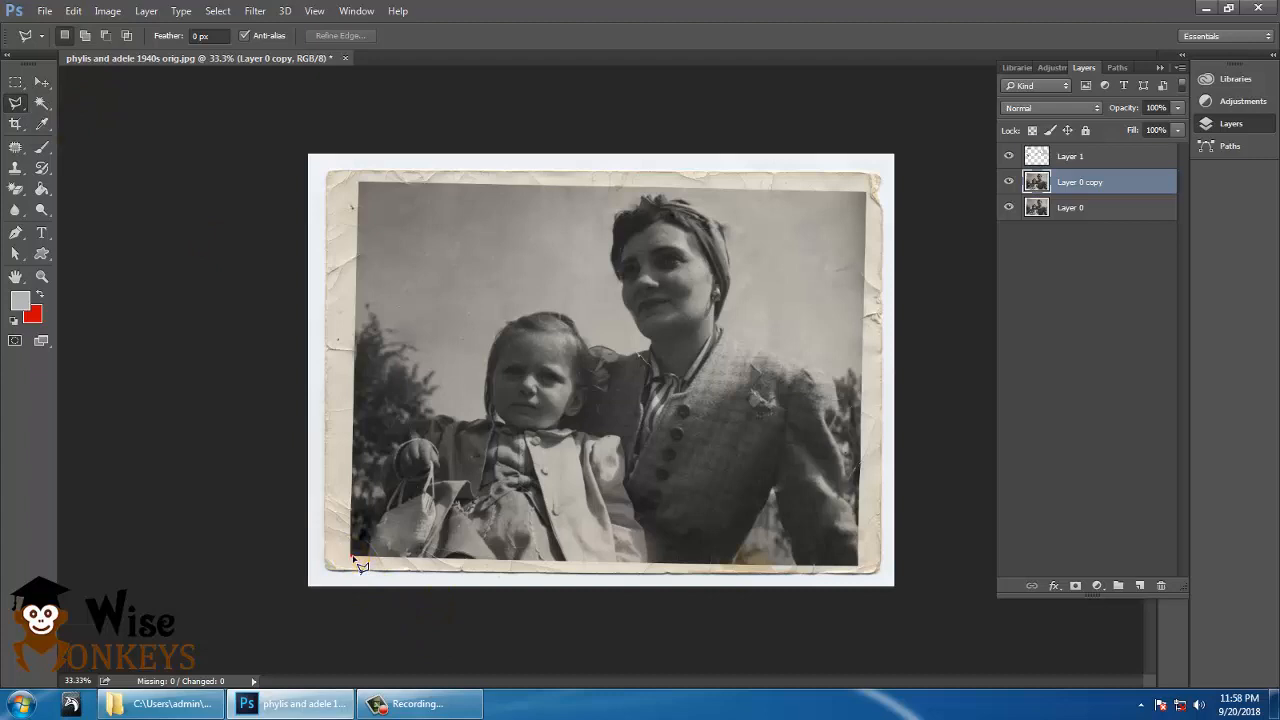
pyautogui.click(360, 190)
pyautogui.click(866, 192)
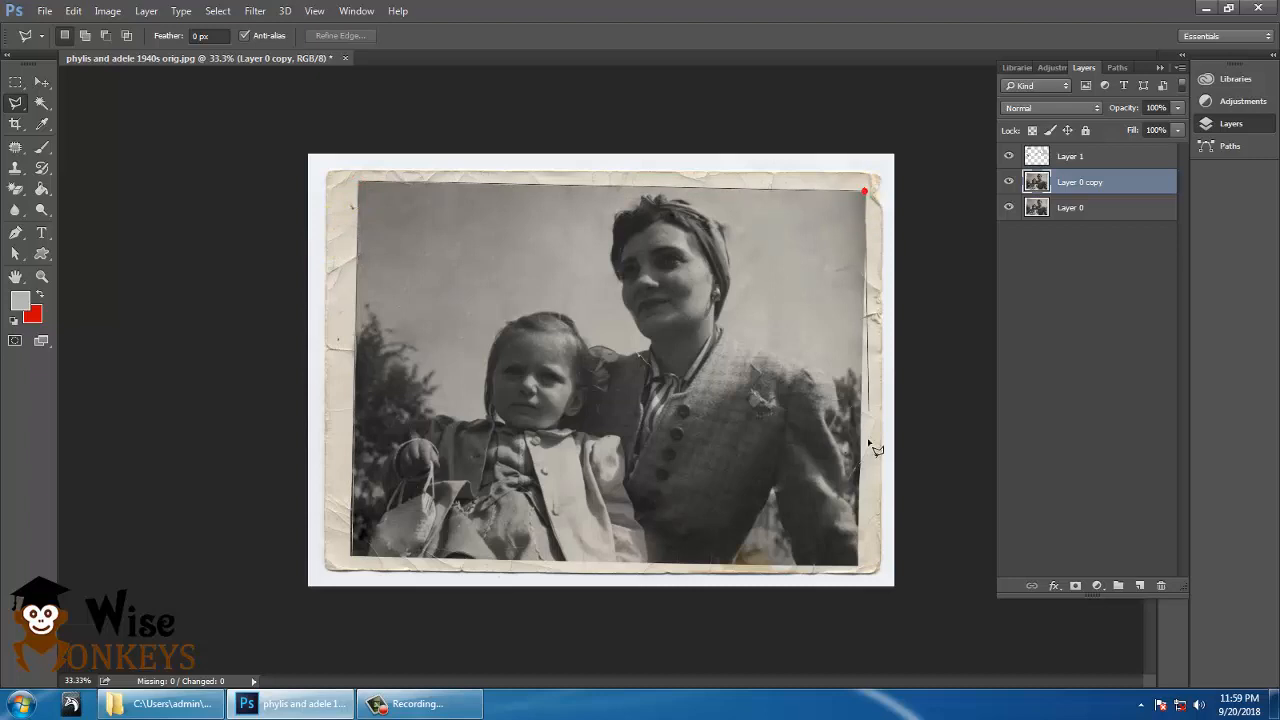
pyautogui.click(352, 557)
pyautogui.doubleClick(353, 558)
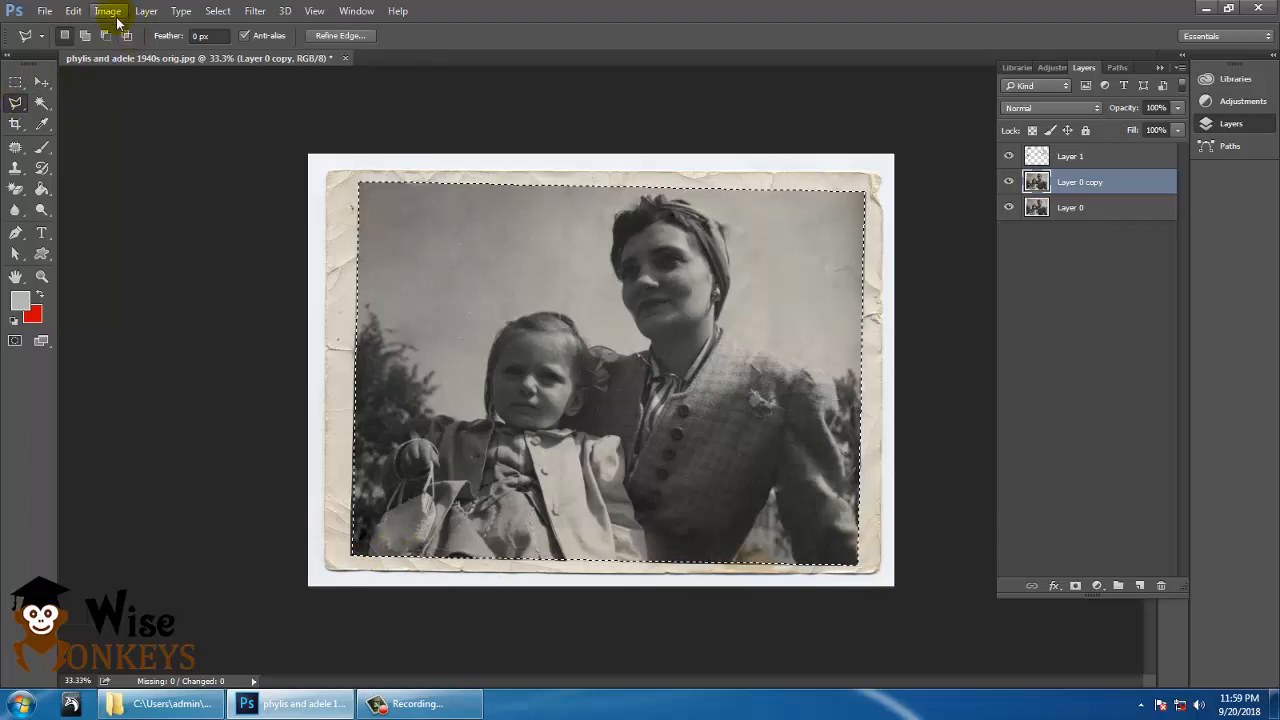
# Invert the selection and delete the worn border from Layer 0 copy, hiding Layer 0 and clearing the selection.
pyautogui.click(217, 11)
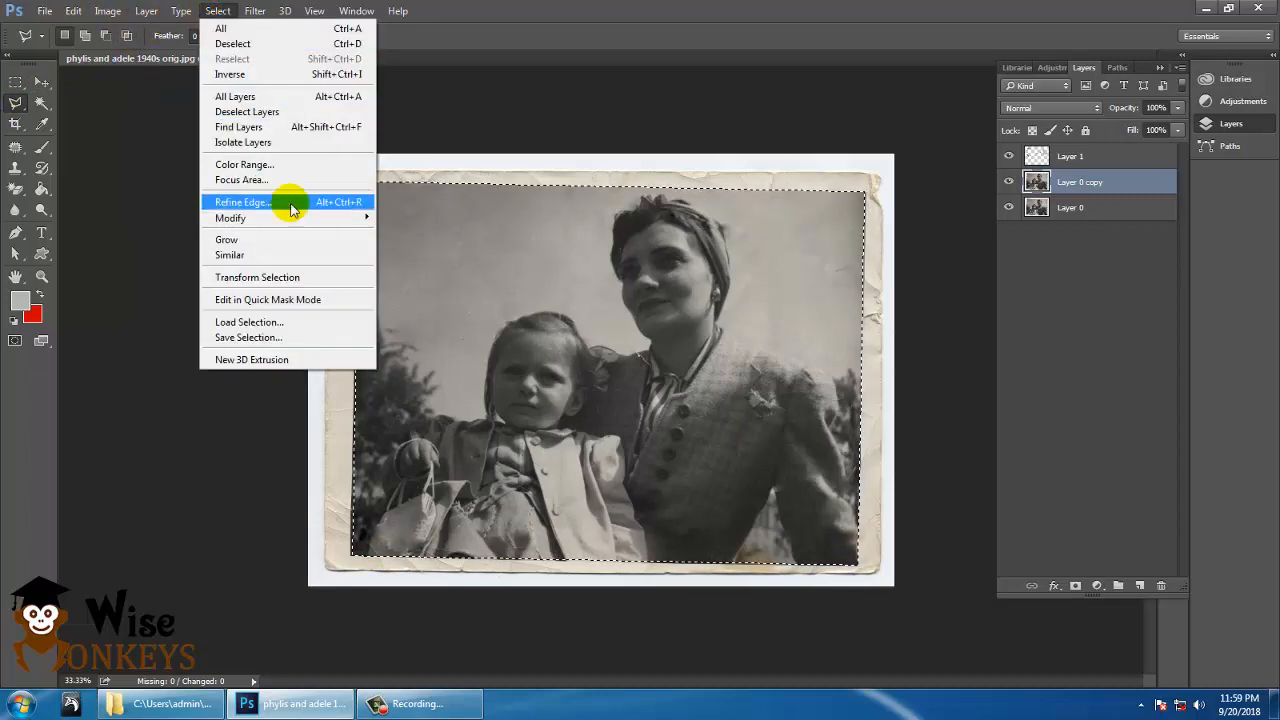
pyautogui.click(262, 74)
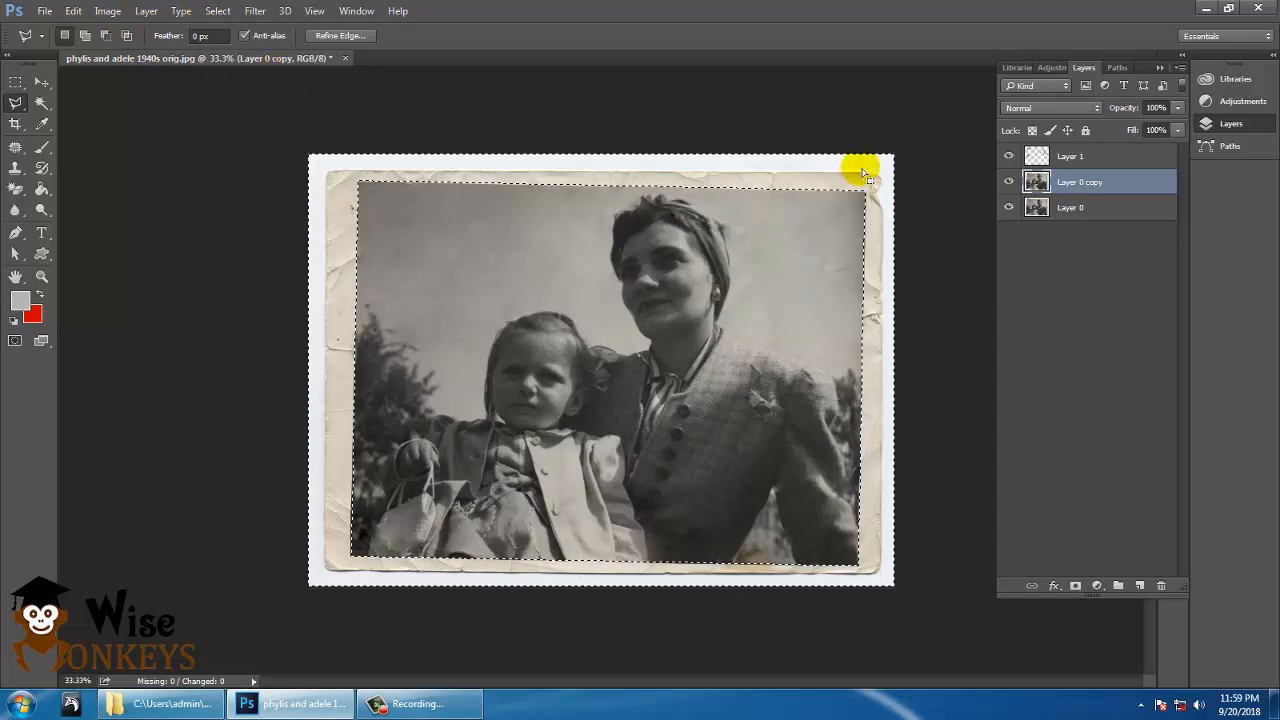
pyautogui.click(1008, 207)
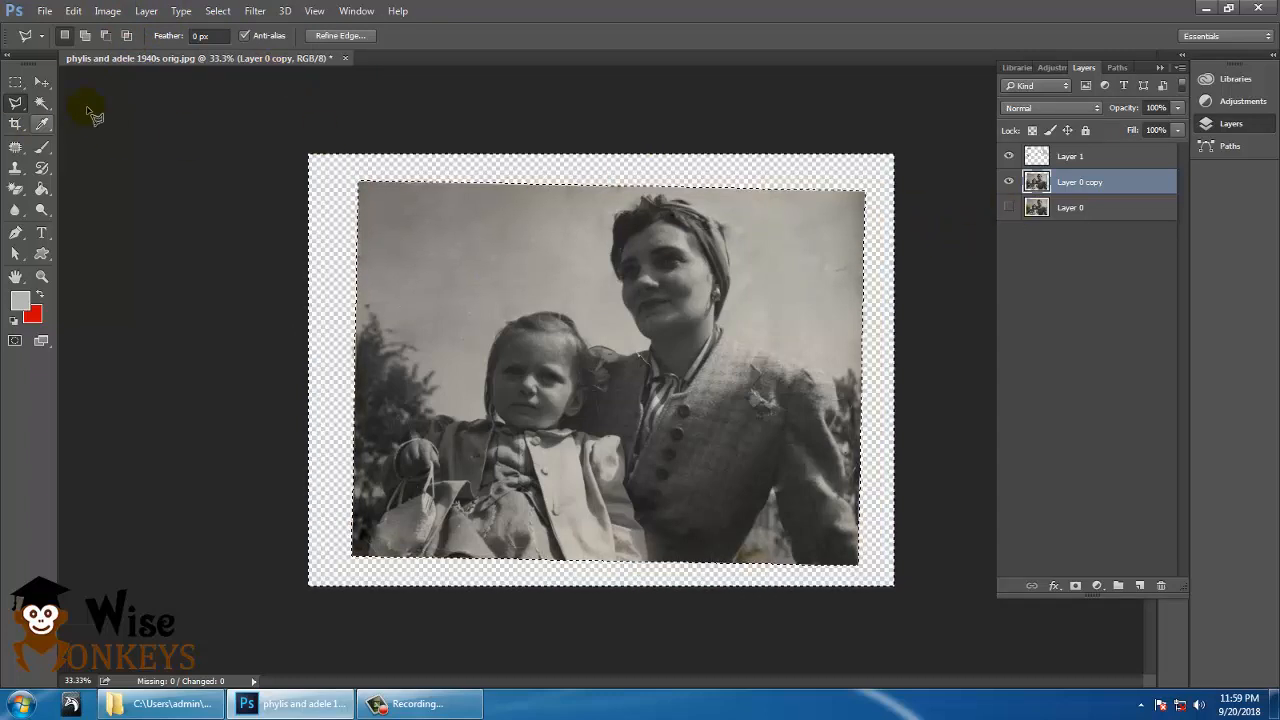
pyautogui.click(41, 83)
pyautogui.click(557, 336)
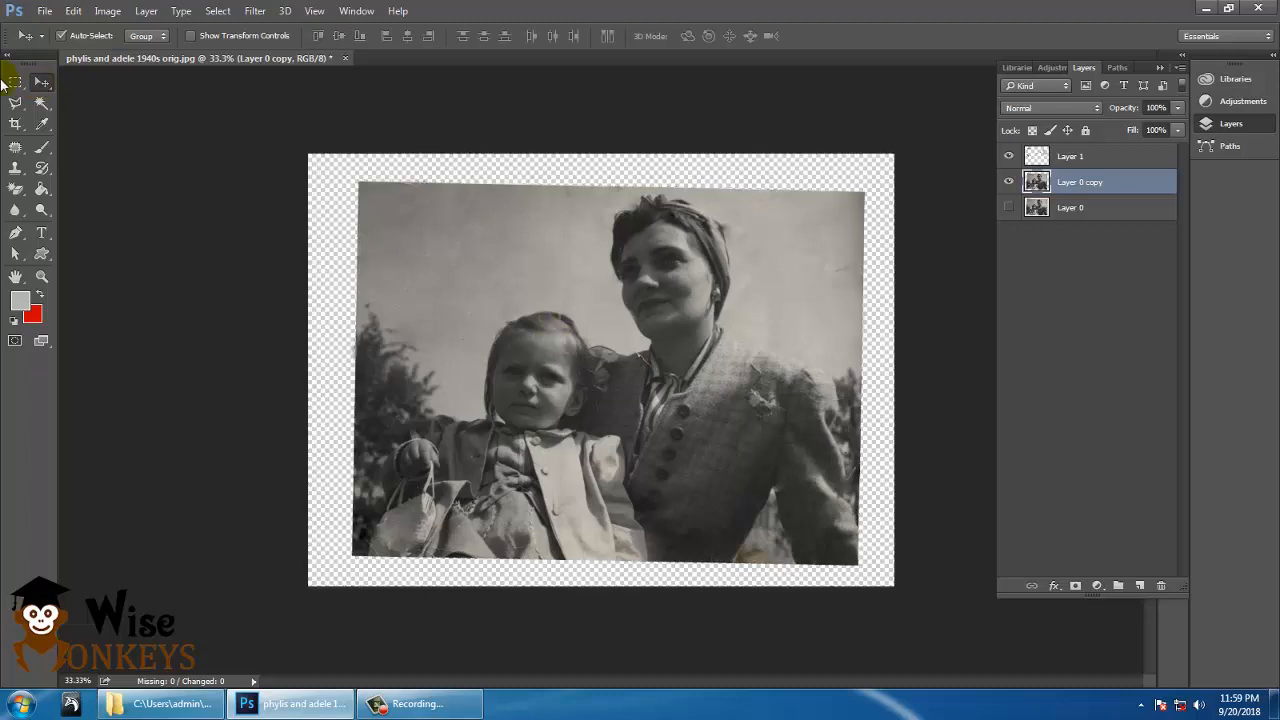
pyautogui.hotkey('ctrl', 't')
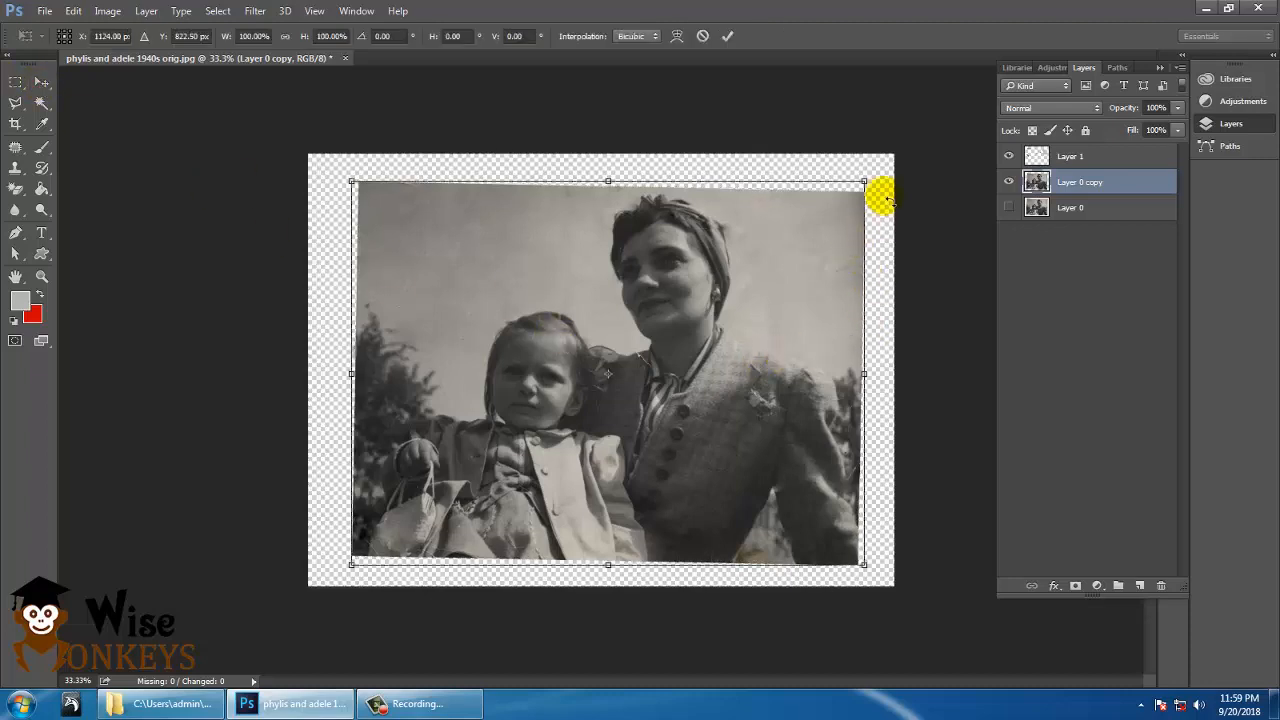
pyautogui.moveTo(886, 185); pyautogui.dragTo(886, 178)
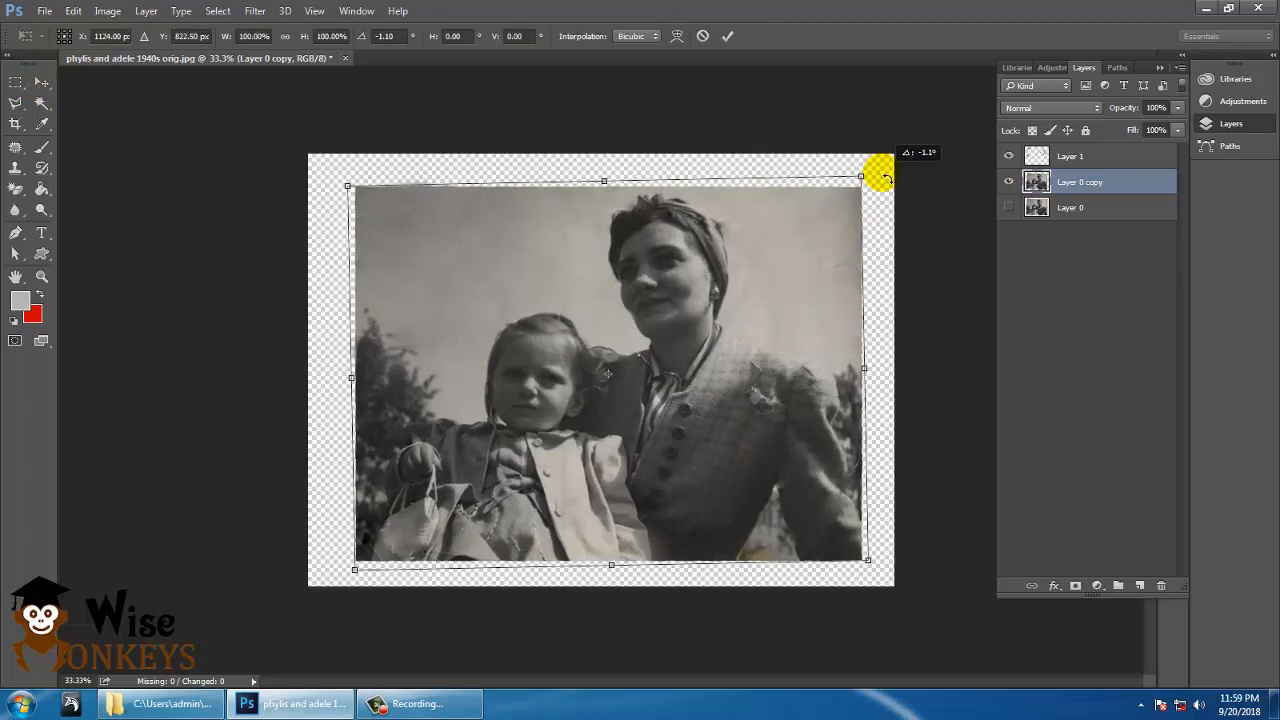
pyautogui.hotkey('ctrl', 'z')
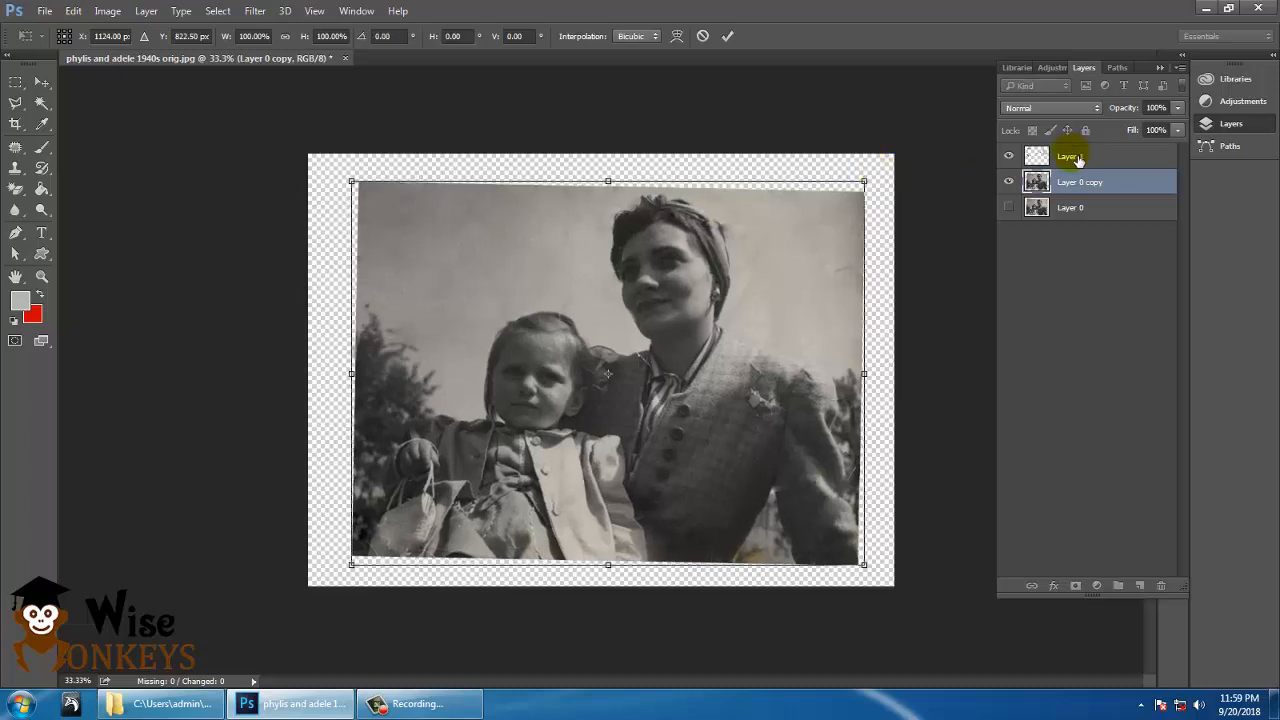
pyautogui.press('Escape')
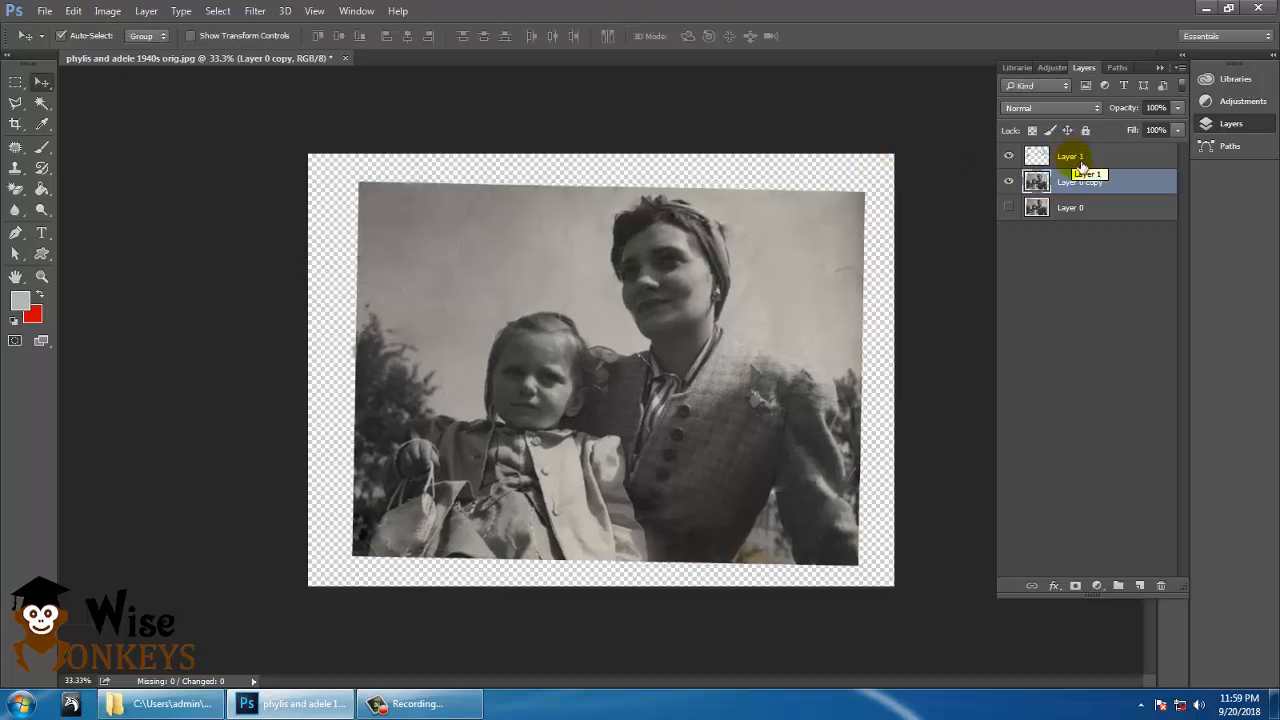
# Merge Layer 1 with Layer 0 copy and rotate the merged picture by -0.96° to straighten it.
pyautogui.keyDown('shift'); pyautogui.click(1081, 165); pyautogui.keyUp('shift')
pyautogui.hotkey('ctrl', 'e')
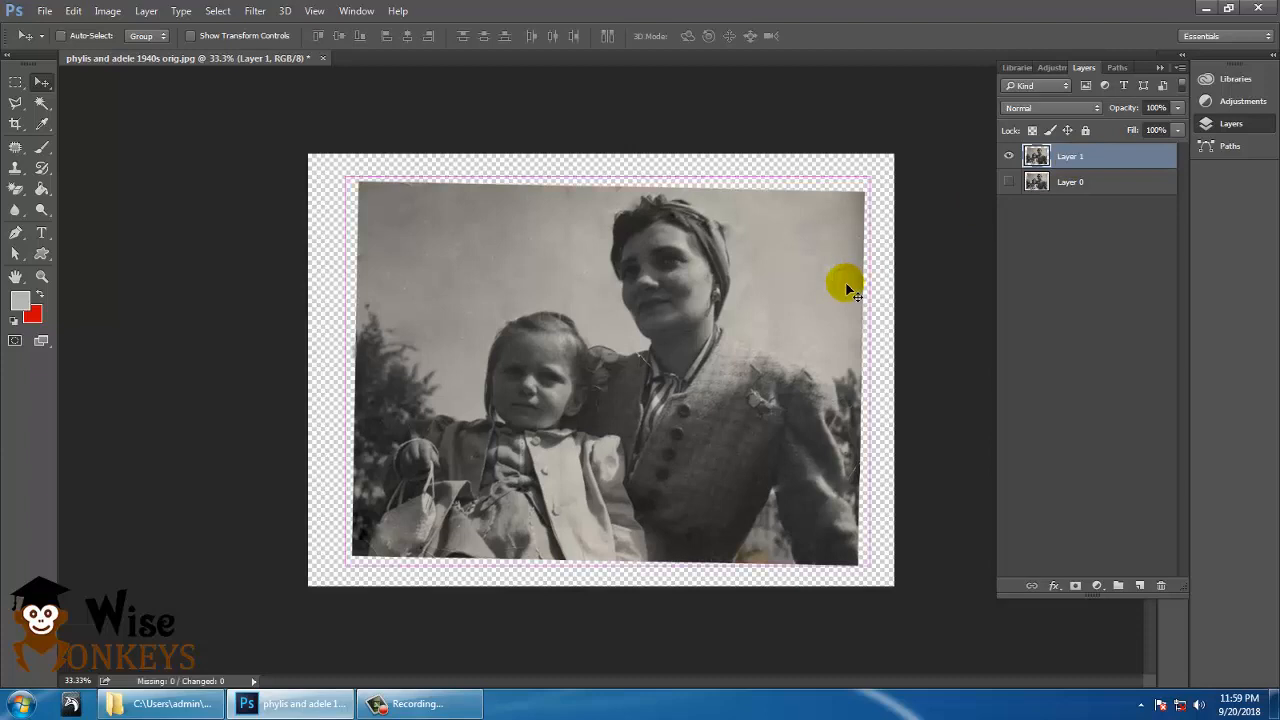
pyautogui.hotkey('ctrl', 't')
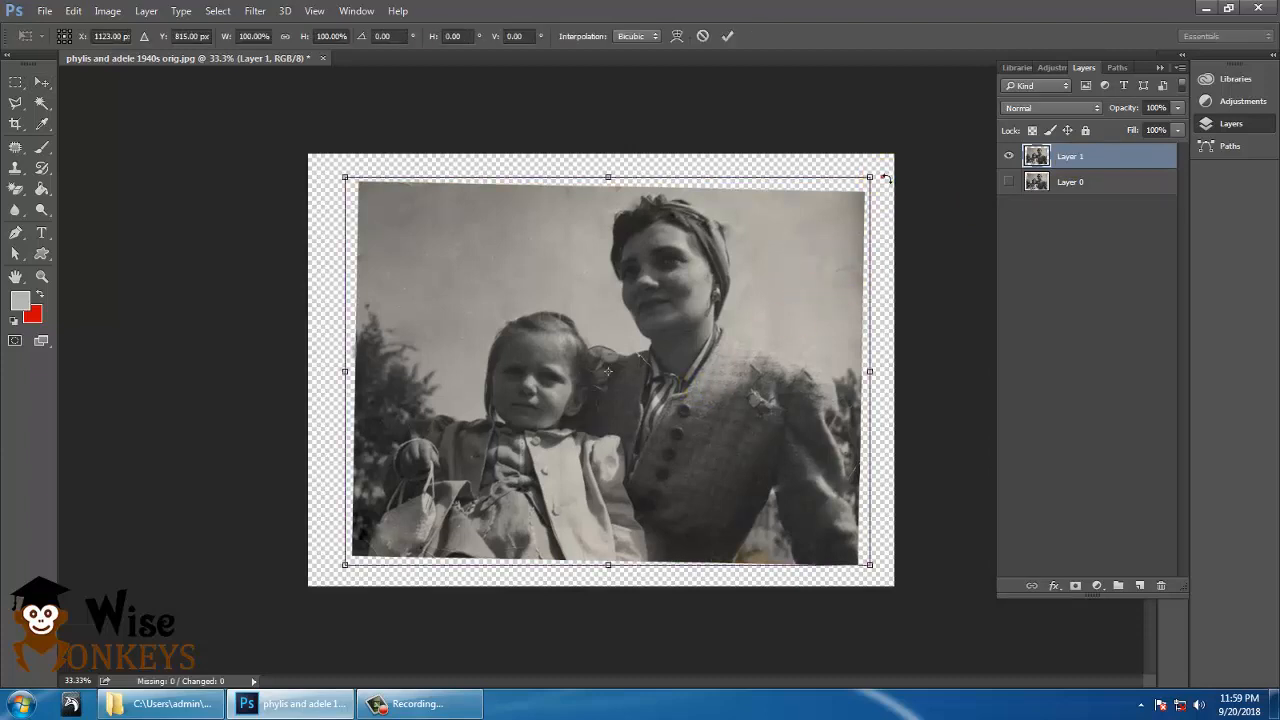
pyautogui.moveTo(885, 177); pyautogui.dragTo(886, 175)
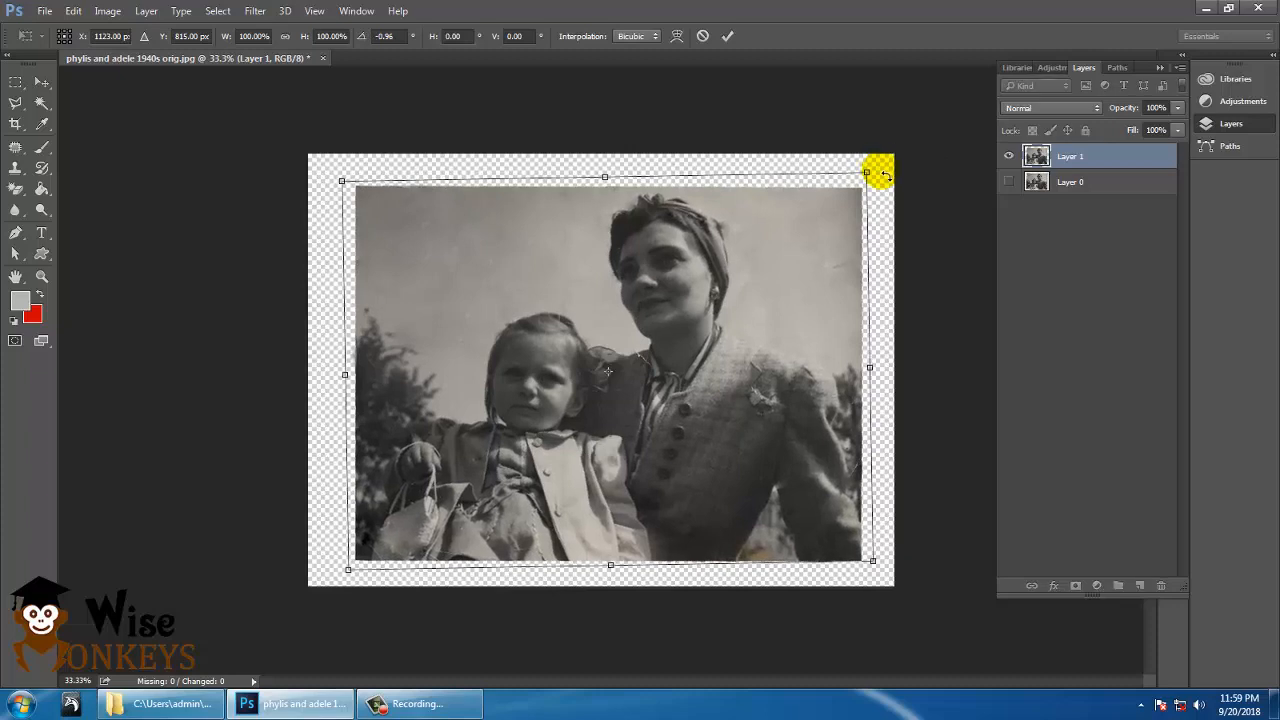
pyautogui.press('Return')
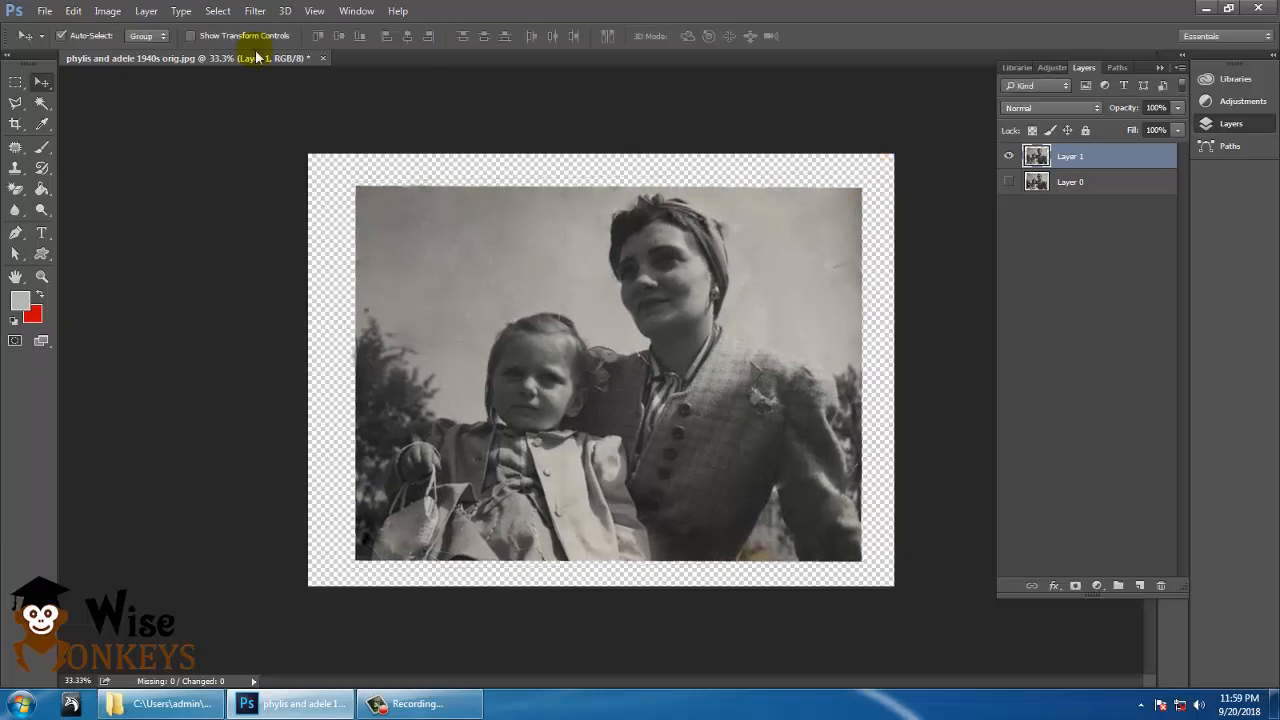
# Add a 30 px white stroke outside the straightened picture as a clean new border.
pyautogui.click(73, 12)
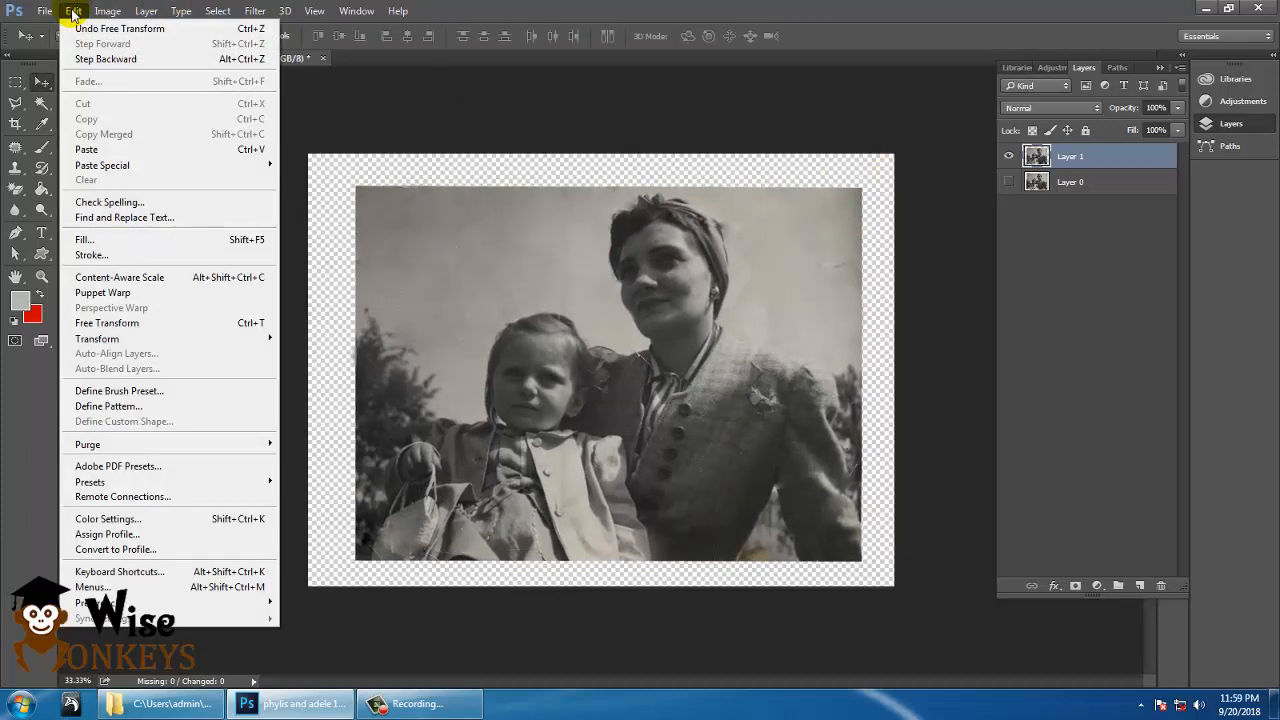
pyautogui.click(128, 254)
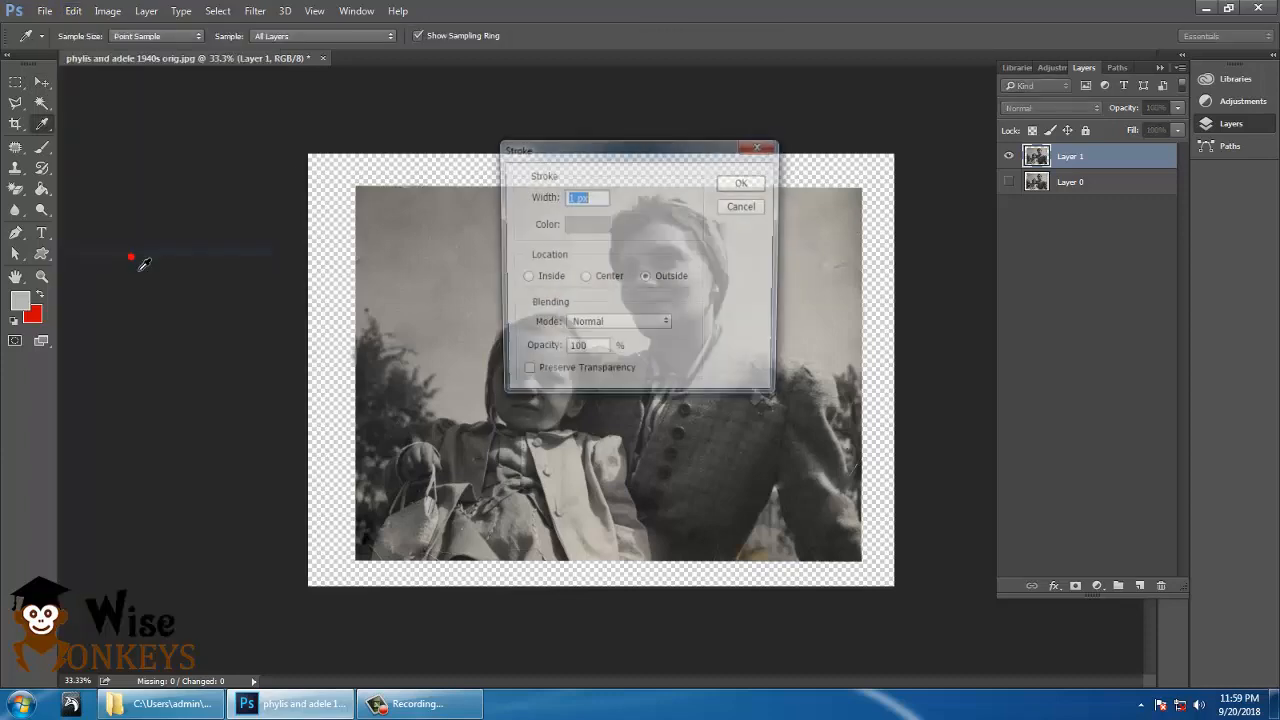
pyautogui.click(585, 224)
pyautogui.click(806, 56)
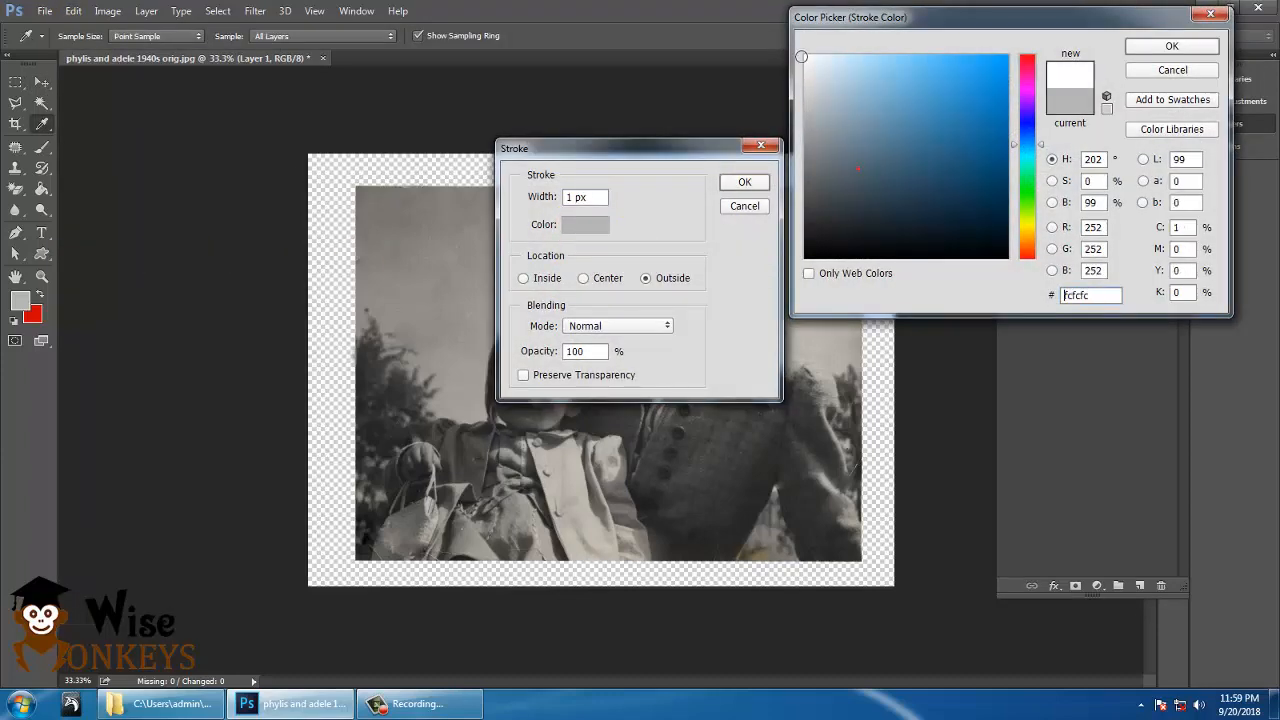
pyautogui.click(1170, 46)
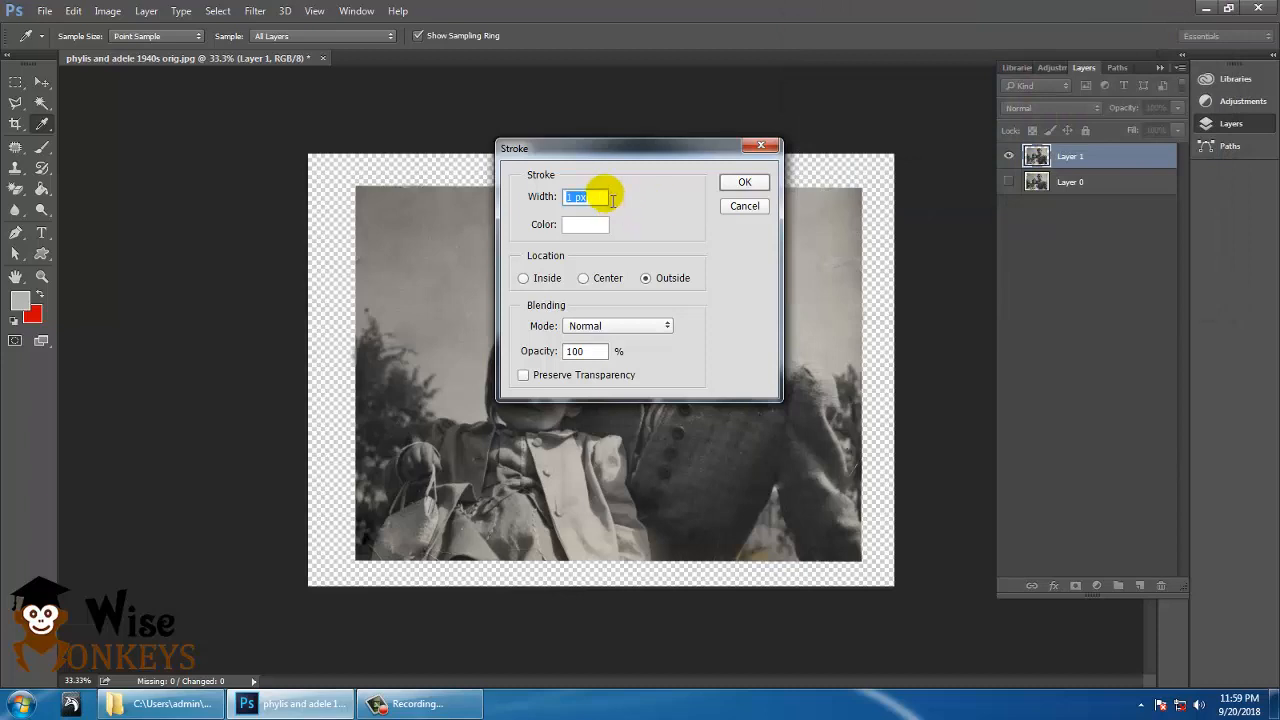
pyautogui.write('30')
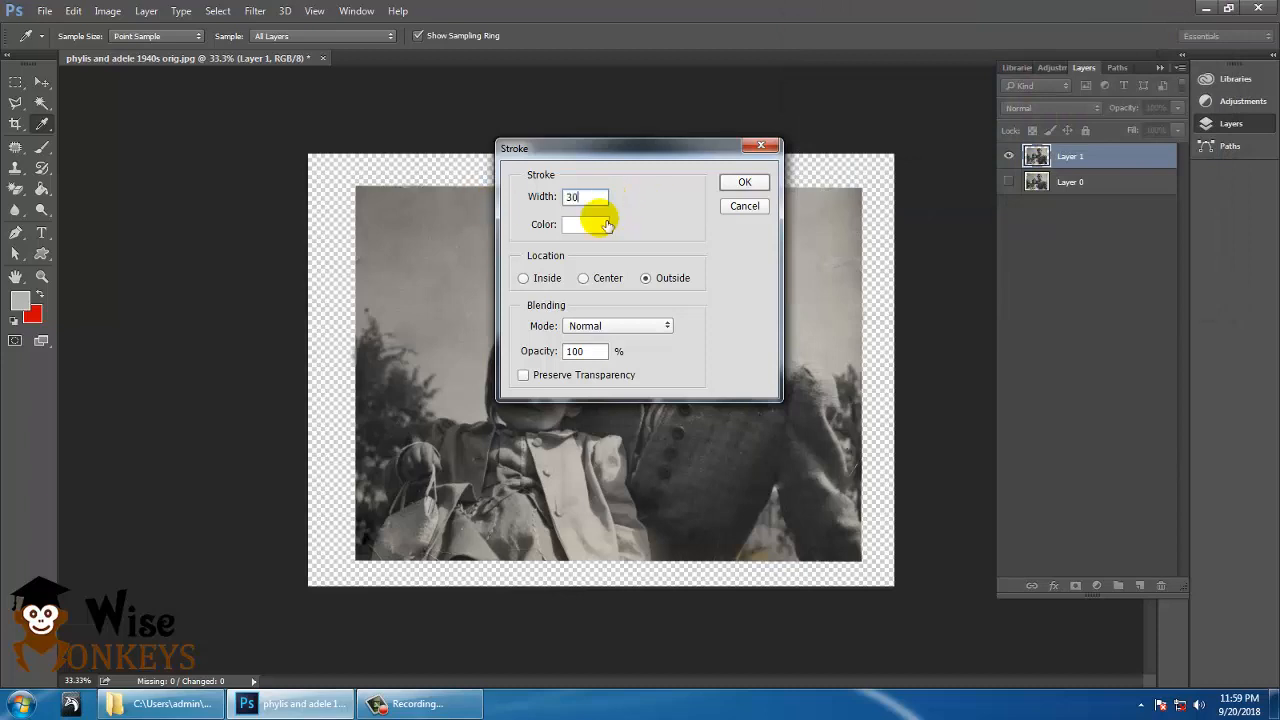
pyautogui.click(740, 185)
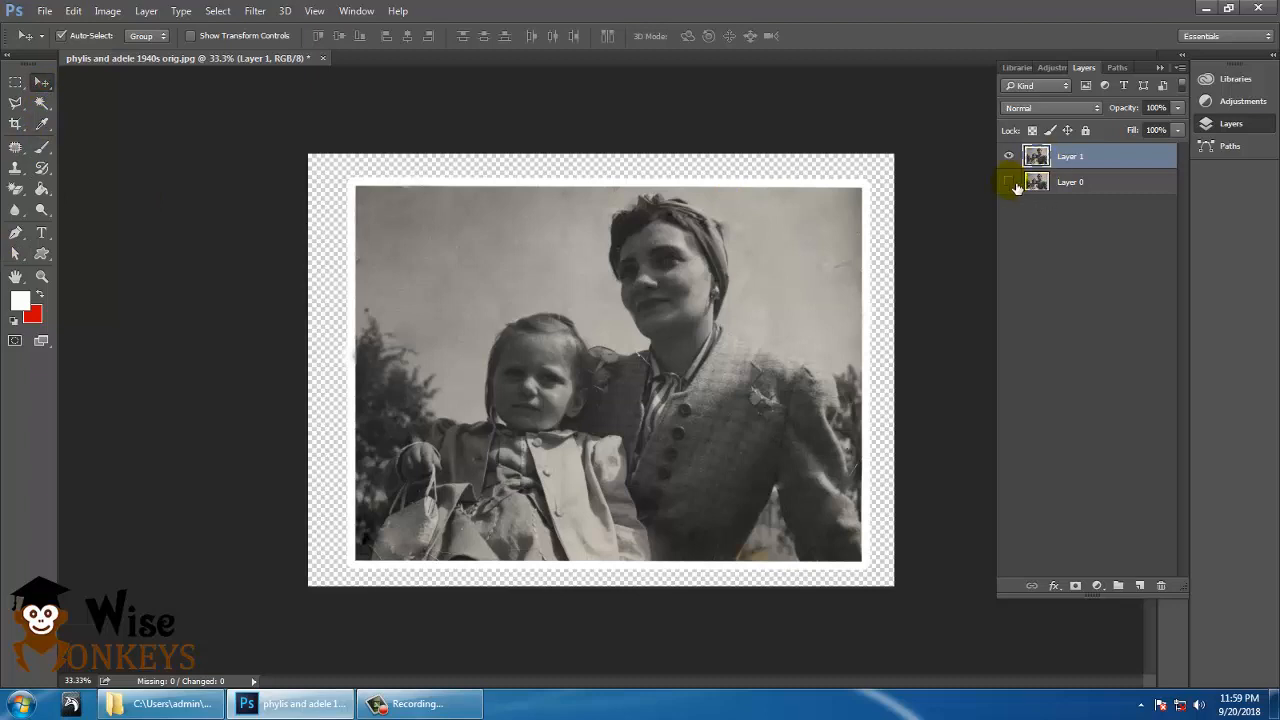
# Widen the canvas to 15 inches, anchored at the middle right so the extra space falls left of the photo.
pyautogui.click(107, 11)
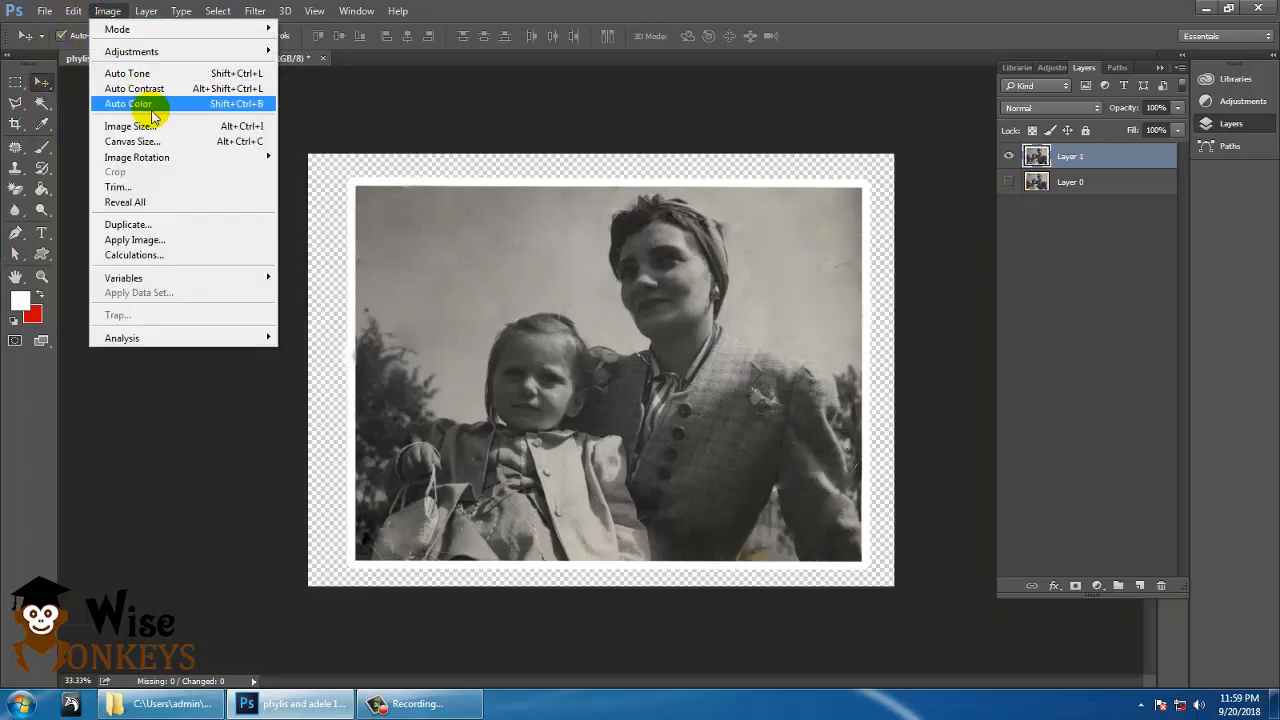
pyautogui.click(132, 141)
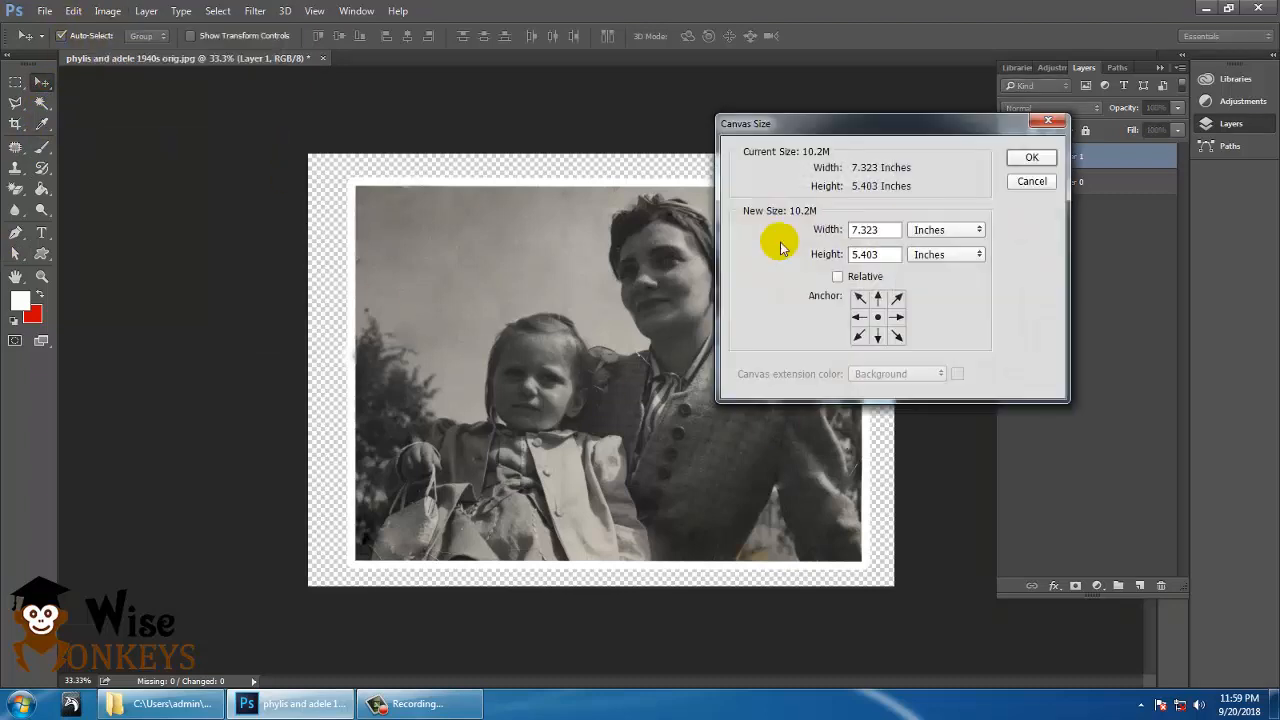
pyautogui.click(897, 317)
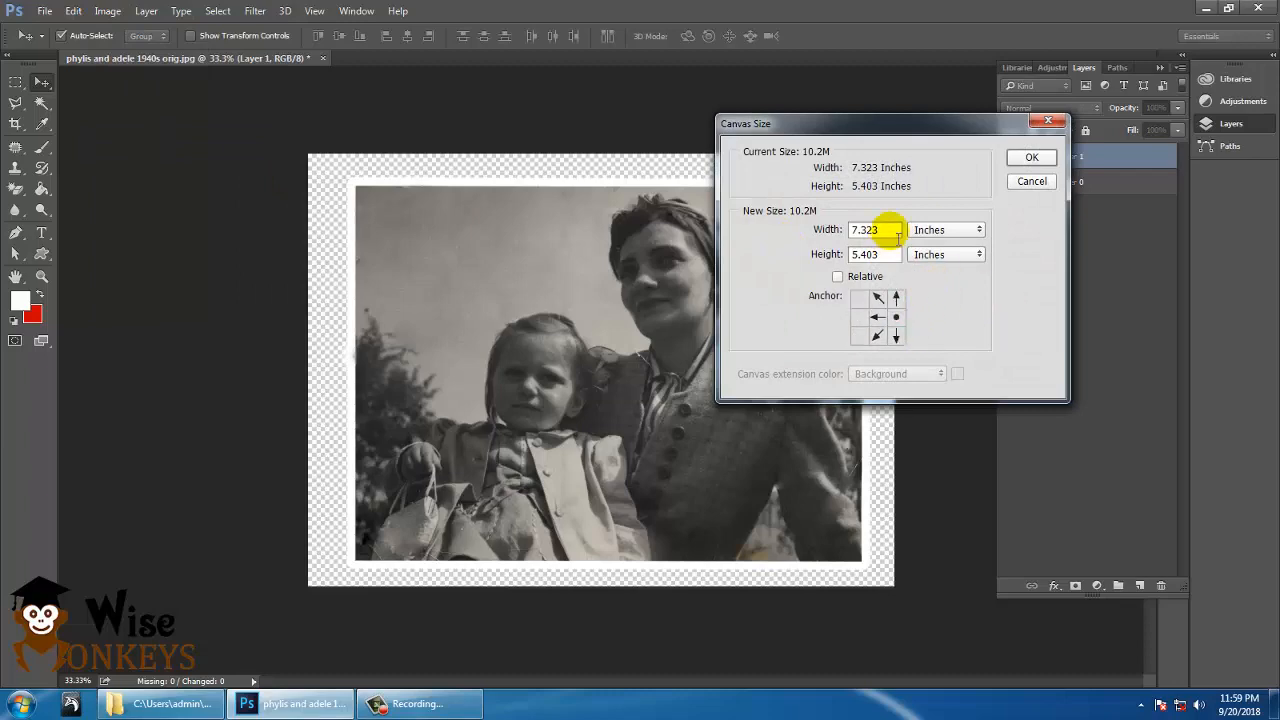
pyautogui.doubleClick(890, 230)
pyautogui.write('15')
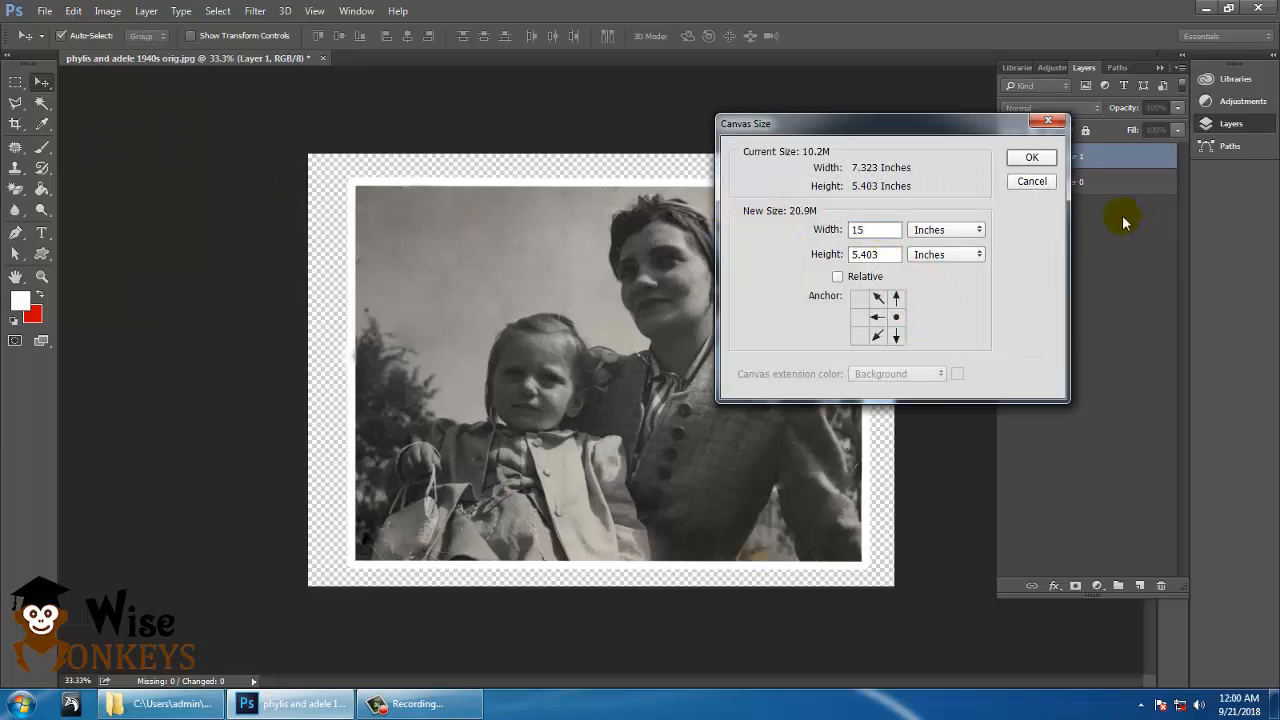
pyautogui.click(1033, 157)
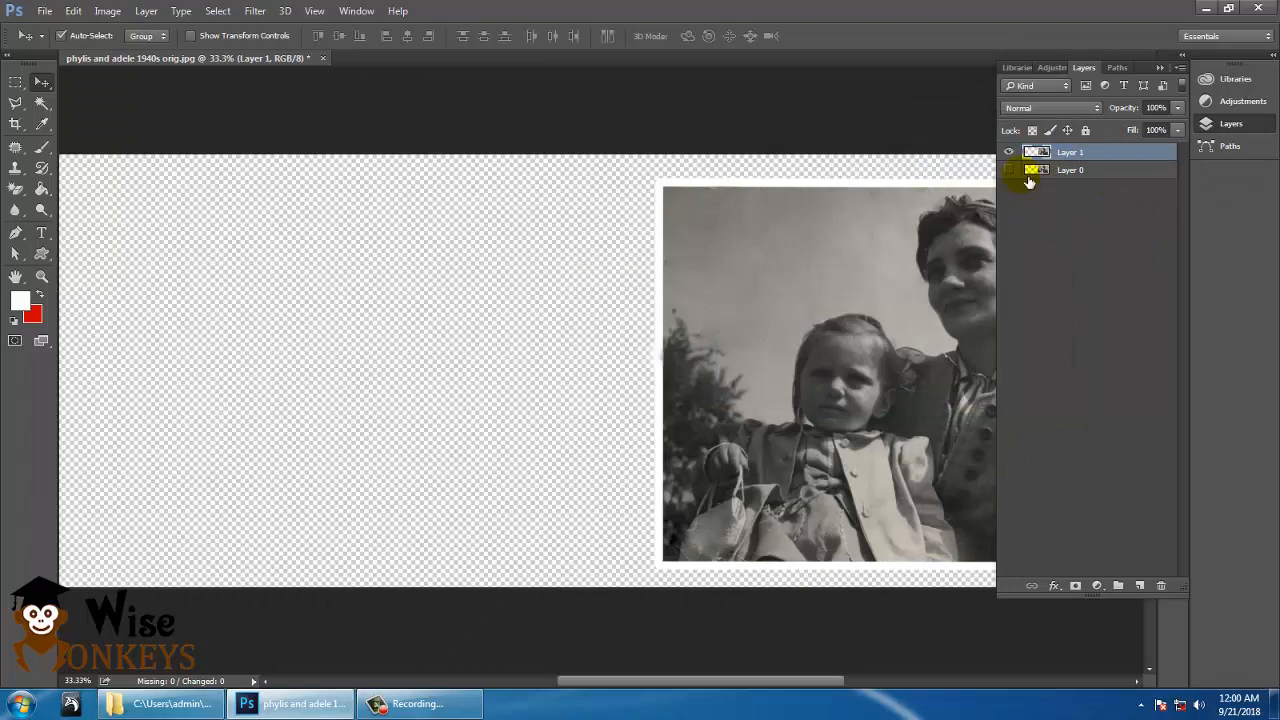
# Show Layer 0 and move the original damaged photo into the empty canvas area left of the restored picture.
pyautogui.click(1008, 170)
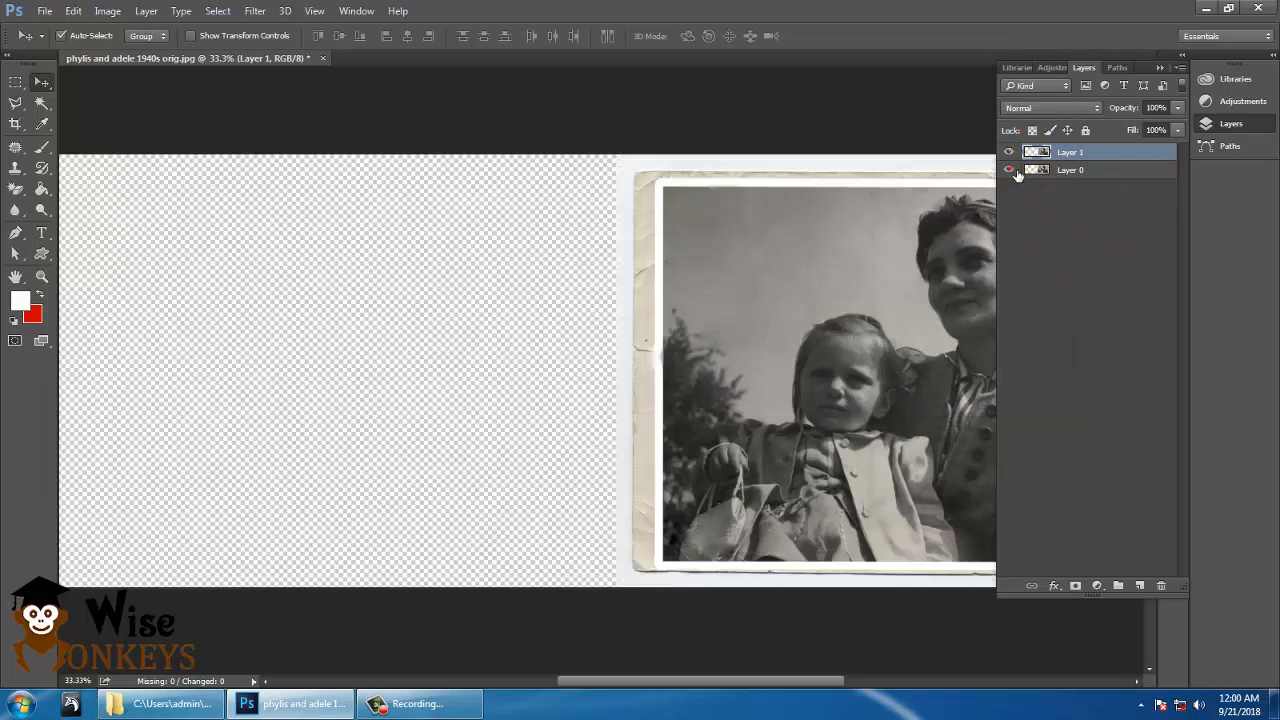
pyautogui.rightClick(638, 281)
pyautogui.click(662, 292)
pyautogui.moveTo(643, 309); pyautogui.dragTo(100, 300)
pyautogui.hscroll(3, 480, 341)
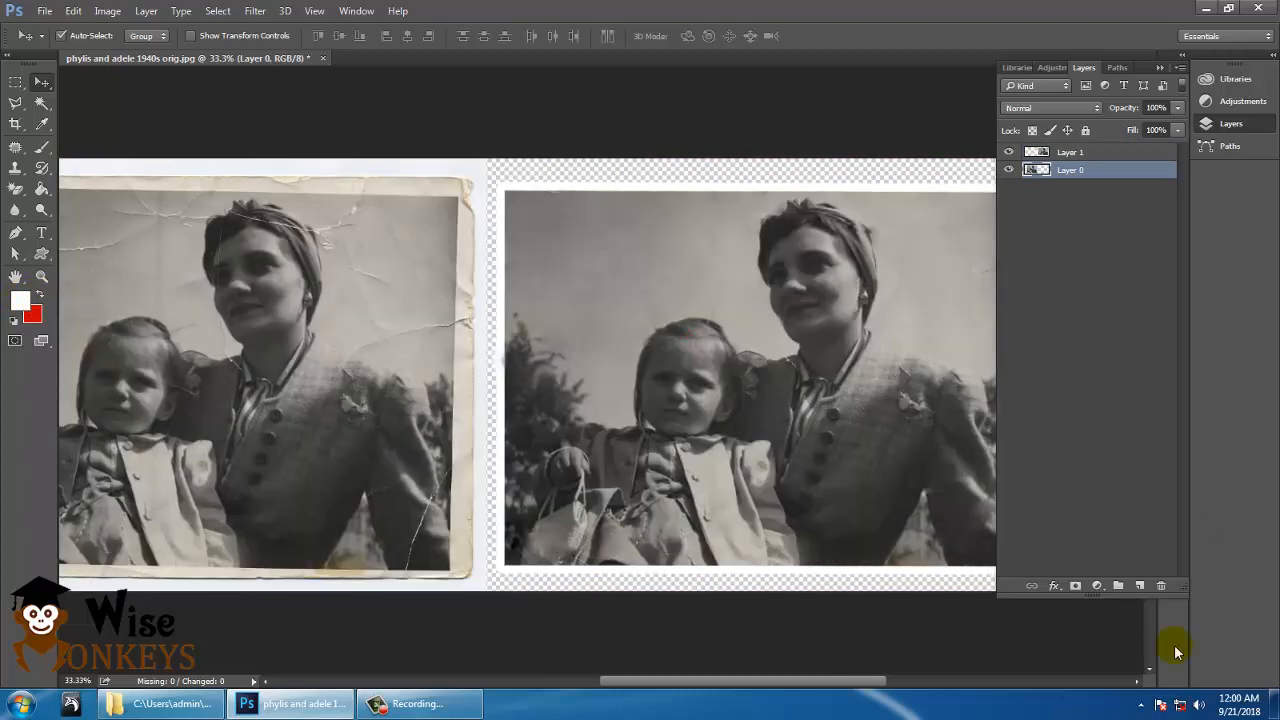
# Add a new layer beneath Layer 0 and fill it with the pale background colour sampled from the original scan.
pyautogui.click(1139, 585)
pyautogui.moveTo(1037, 171); pyautogui.dragTo(1068, 224)
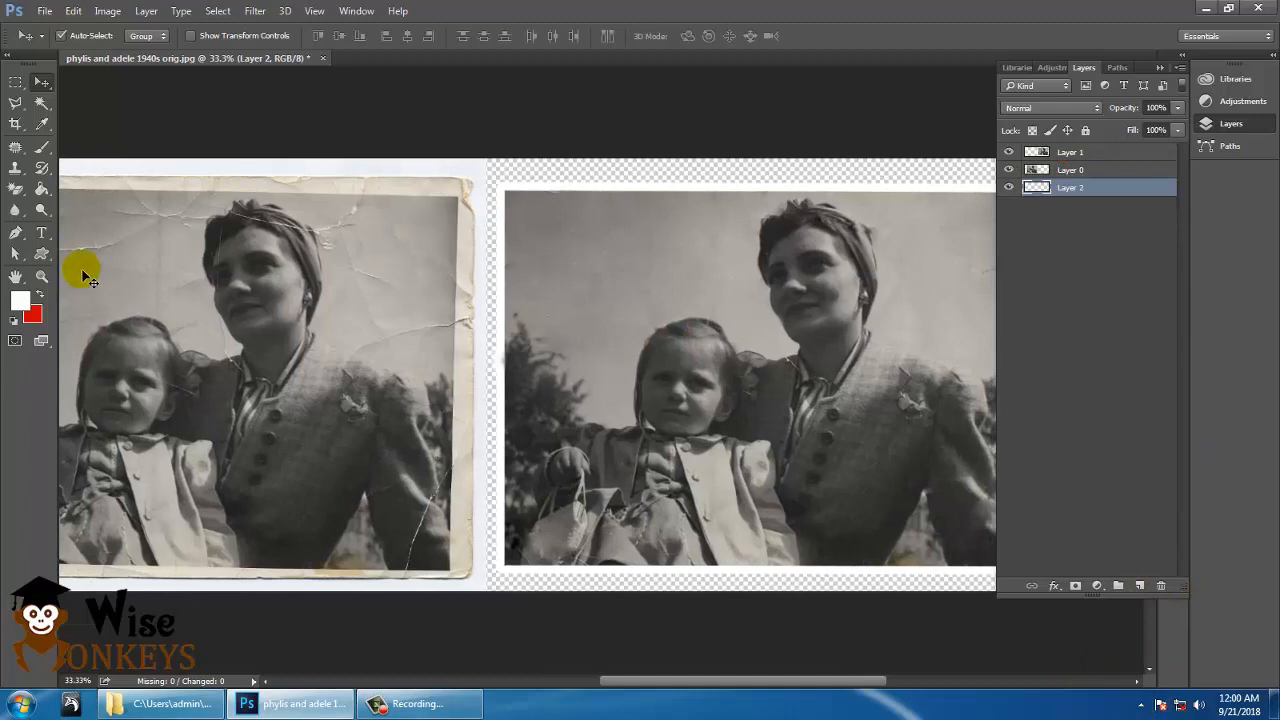
pyautogui.click(42, 123)
pyautogui.click(719, 268)
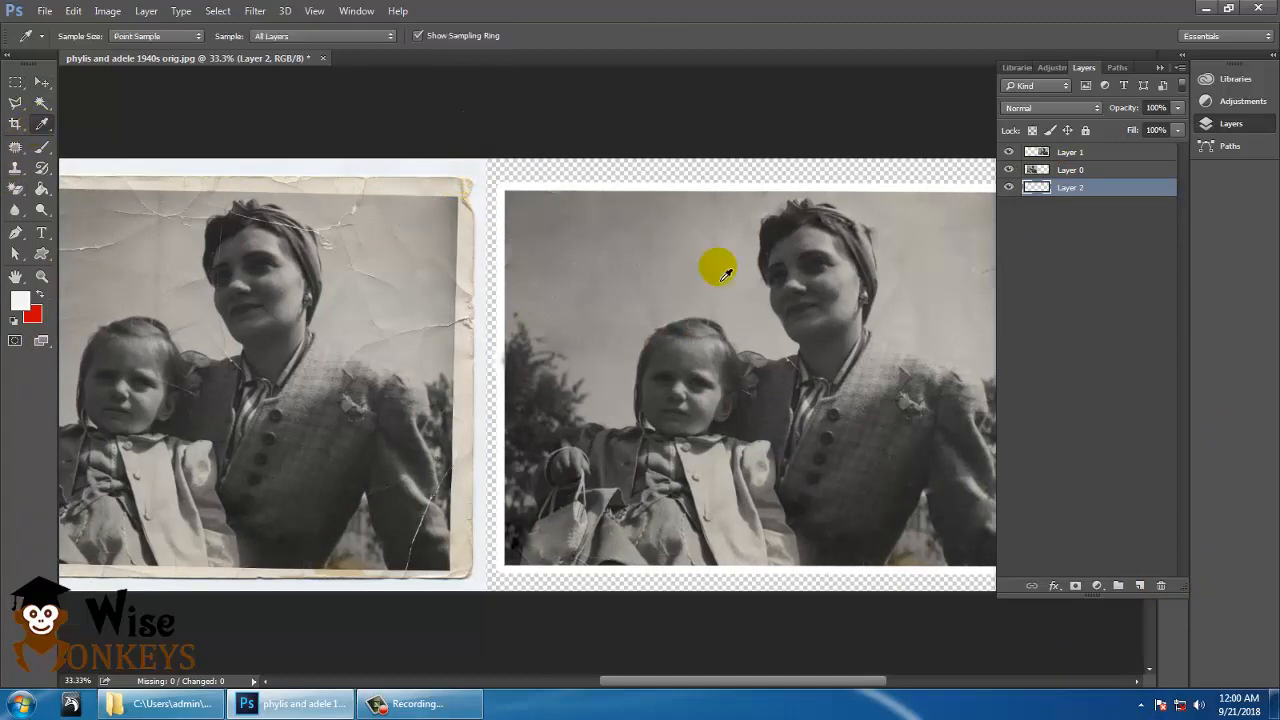
pyautogui.hotkey('alt', 'BackSpace')
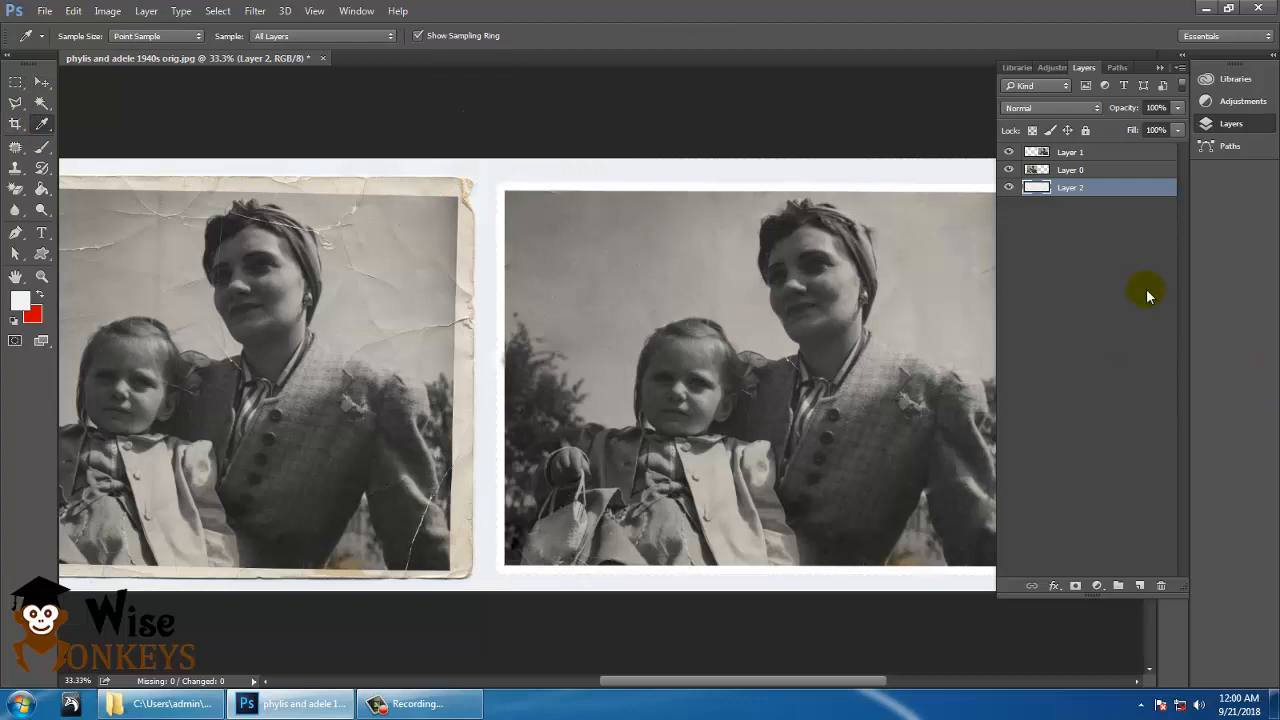
# Display the original and restored photos side by side in full-screen mode to compare them.
pyautogui.click(42, 81)
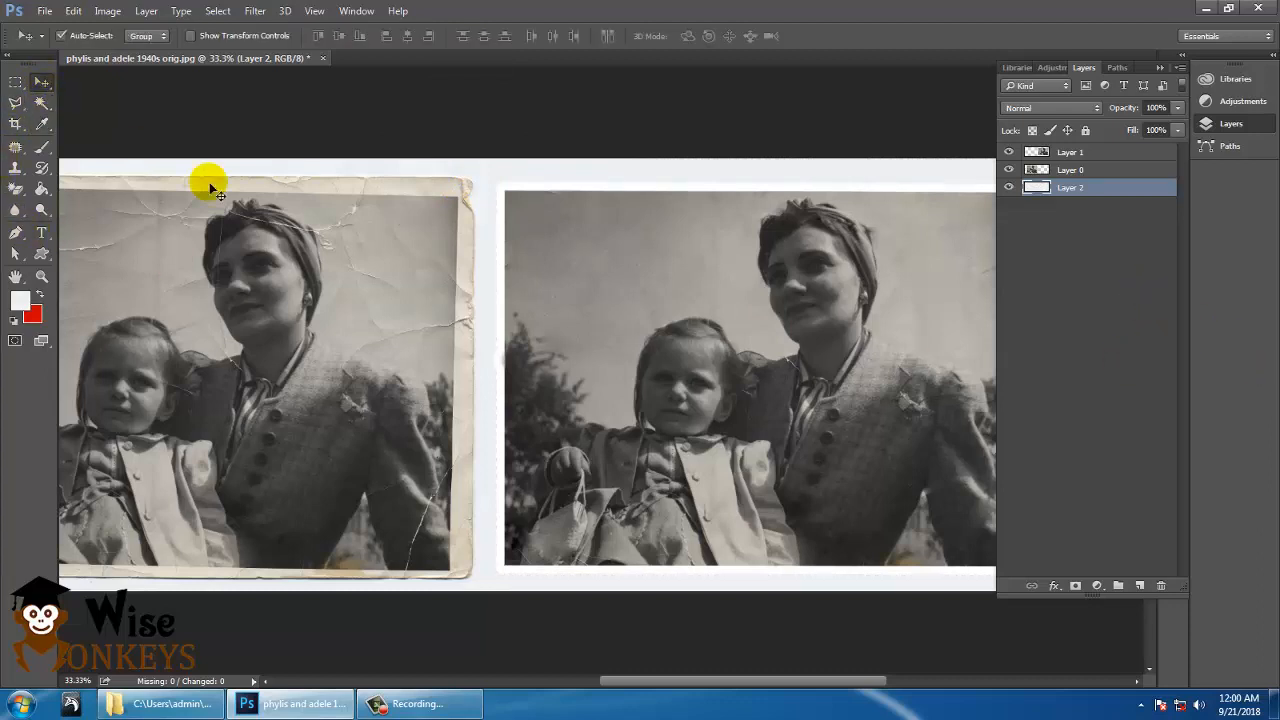
pyautogui.hotkey('ctrl', '-')
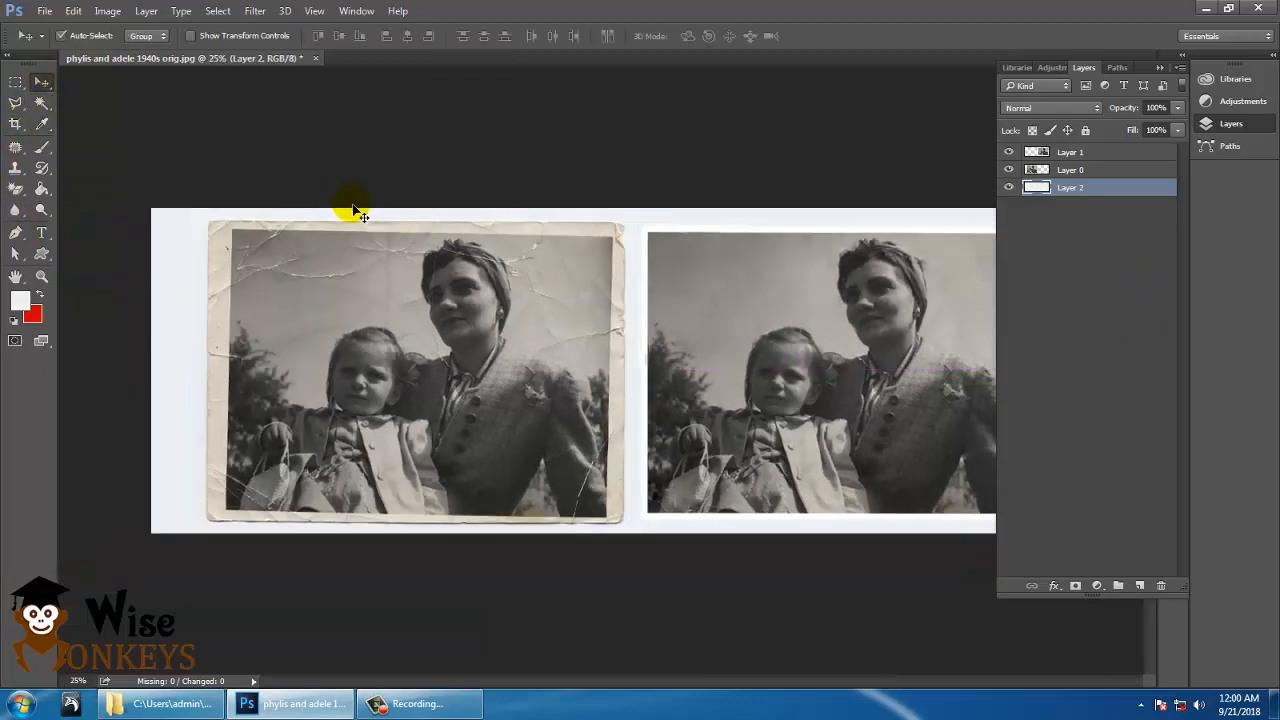
pyautogui.press('f')
pyautogui.press('f')
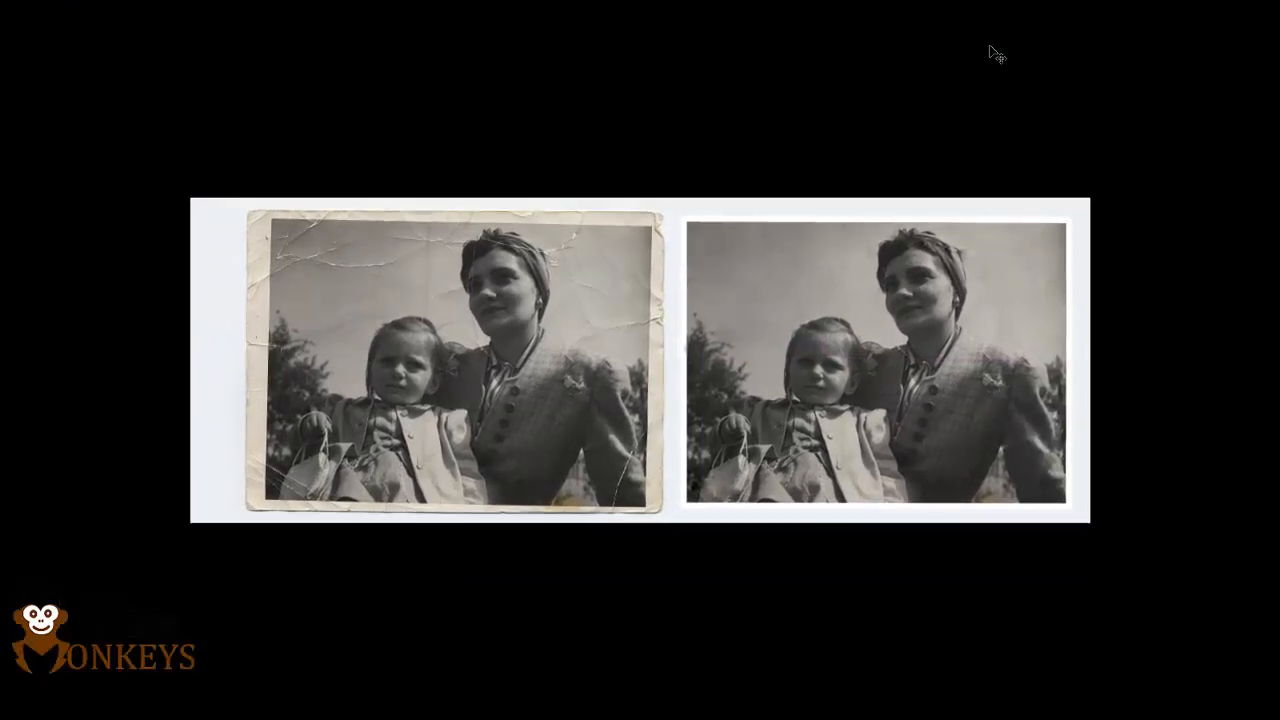
# Add a black "Before" text label in Arial Bold, 110 pt, centred over the lower part of the original damaged photo.
pyautogui.hotkey('ctrl', '-')
pyautogui.hotkey('ctrl', '+')
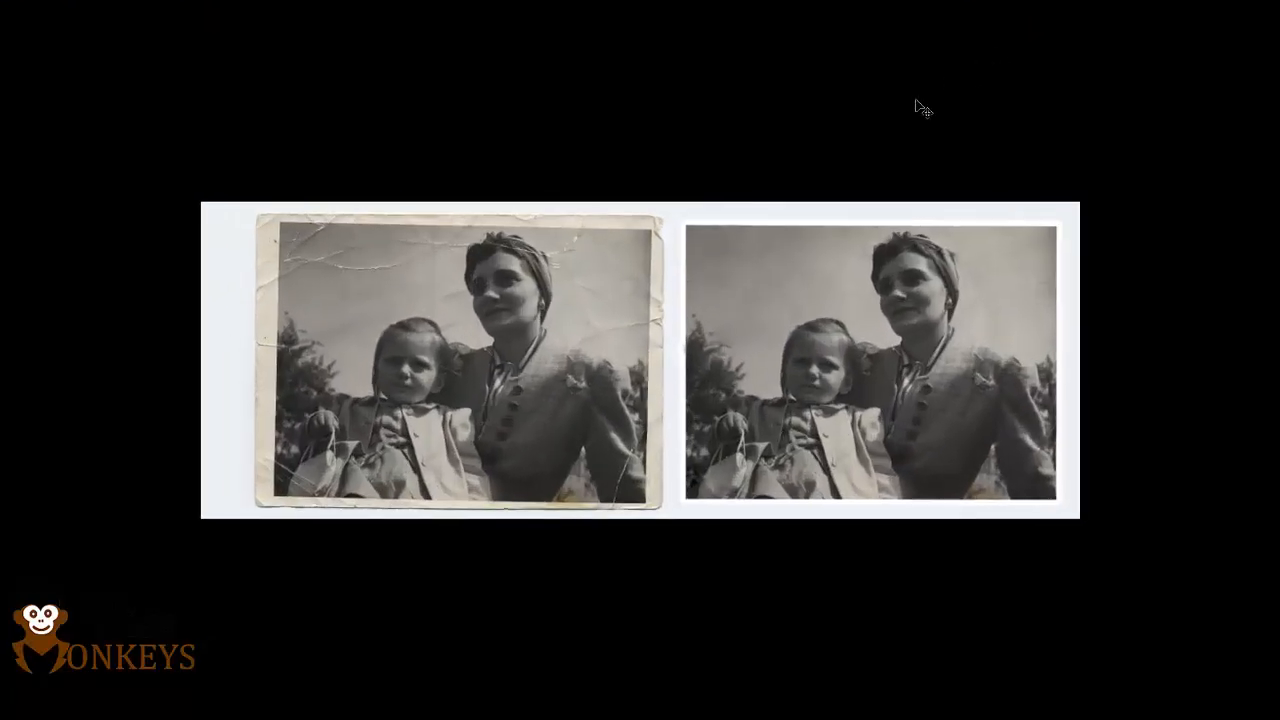
pyautogui.hotkey('ctrl', '+')
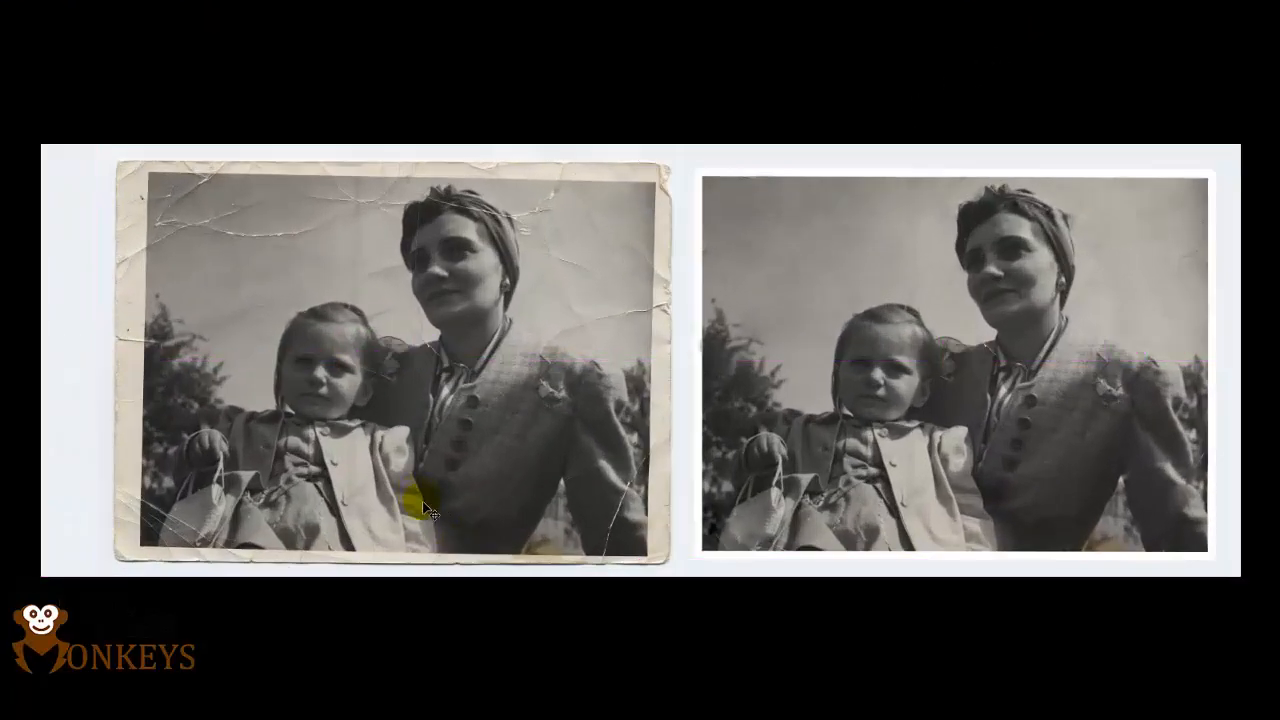
pyautogui.press('f')
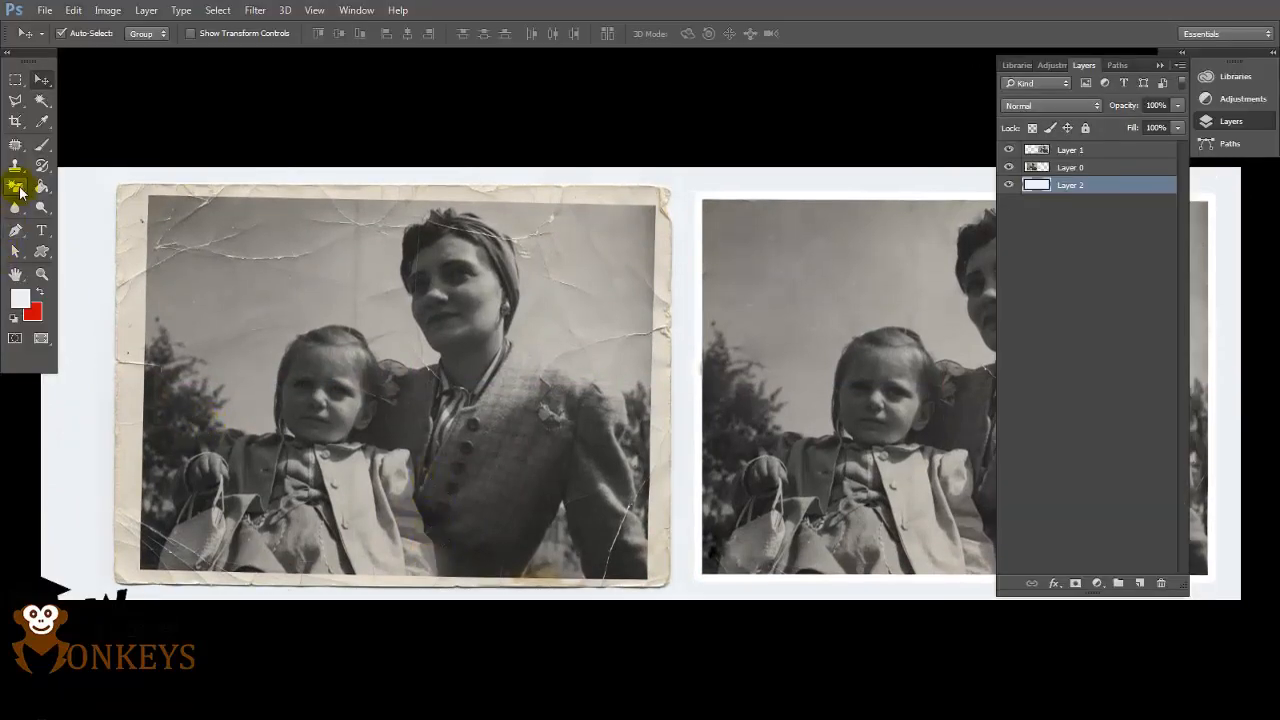
pyautogui.click(42, 231)
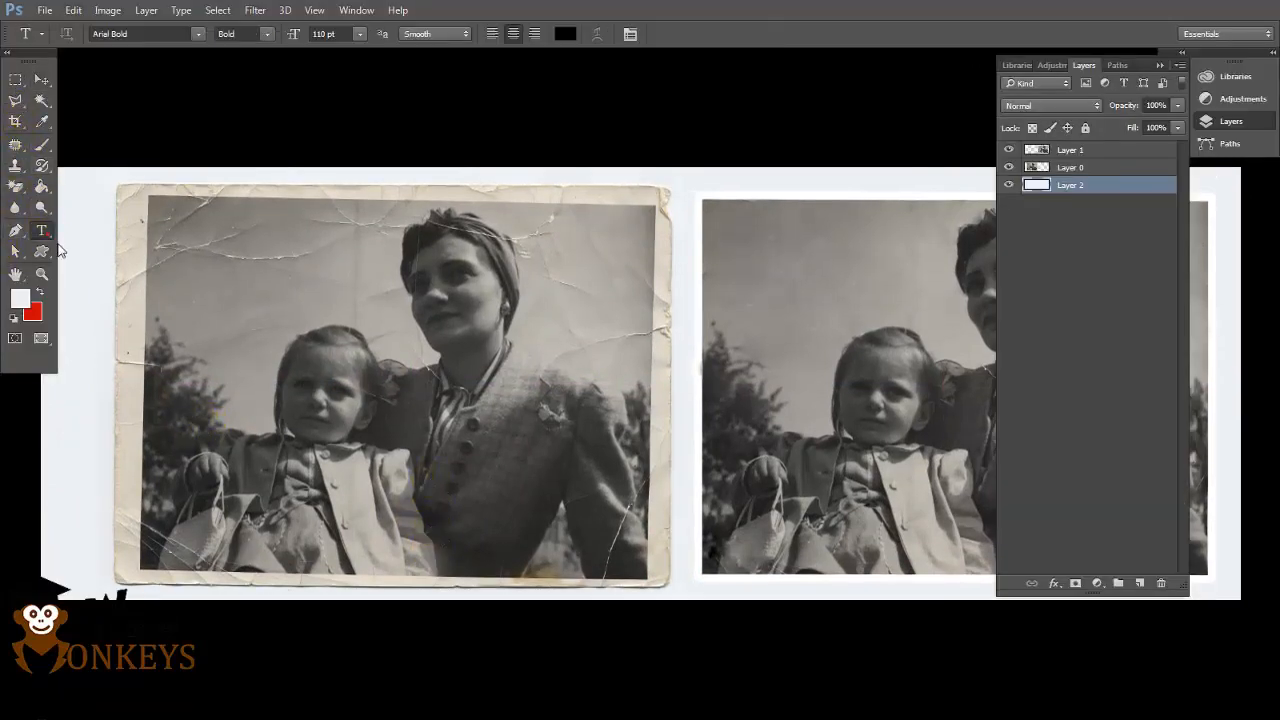
pyautogui.click(416, 557)
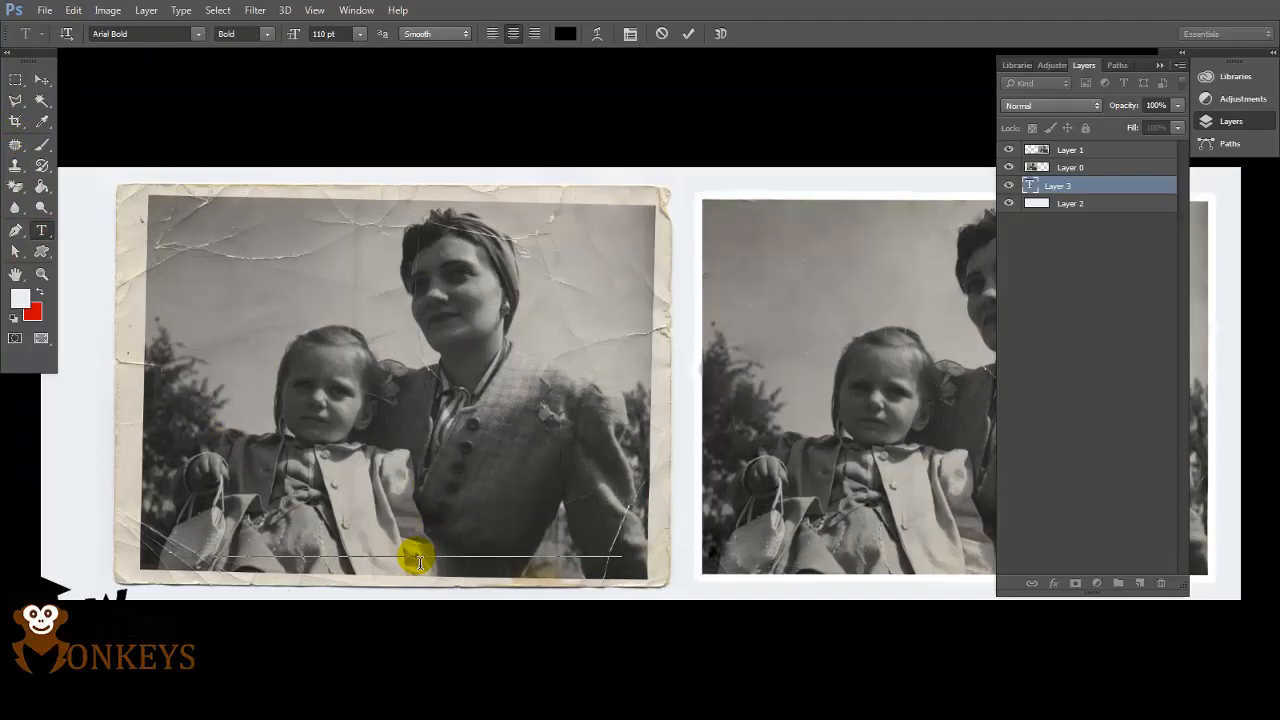
pyautogui.click(20, 299)
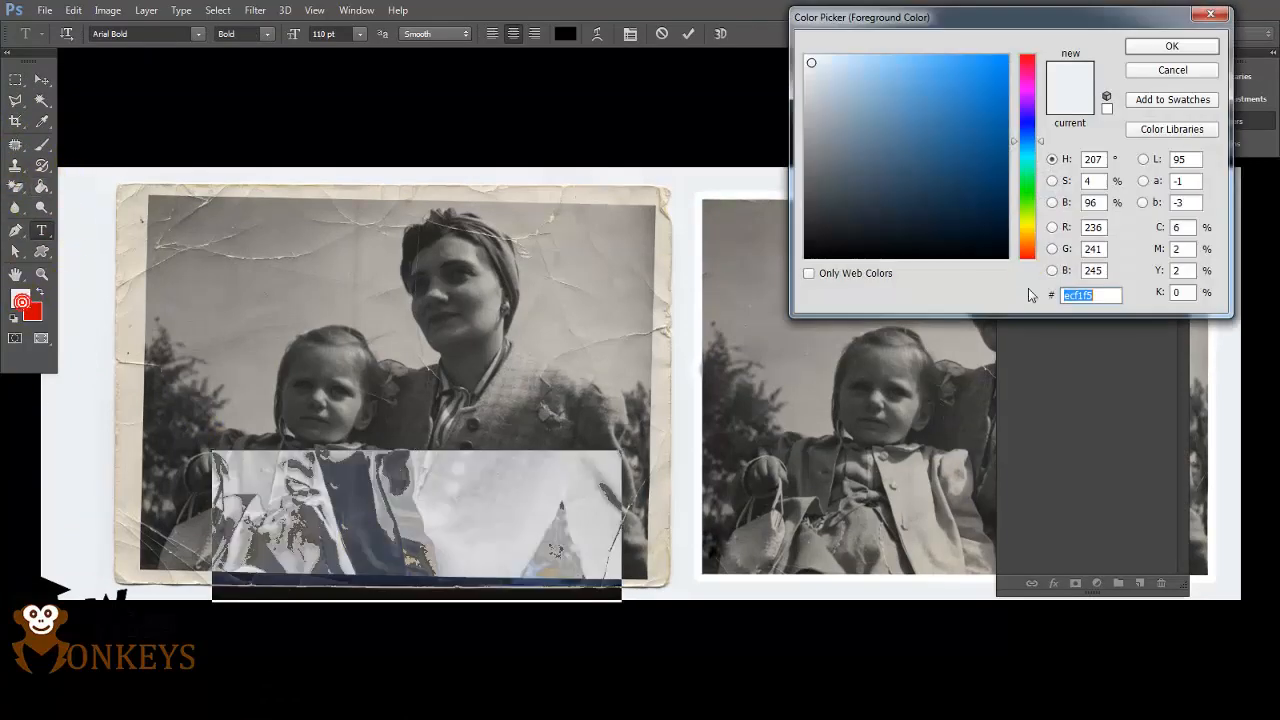
pyautogui.write('000000')
pyautogui.click(1155, 47)
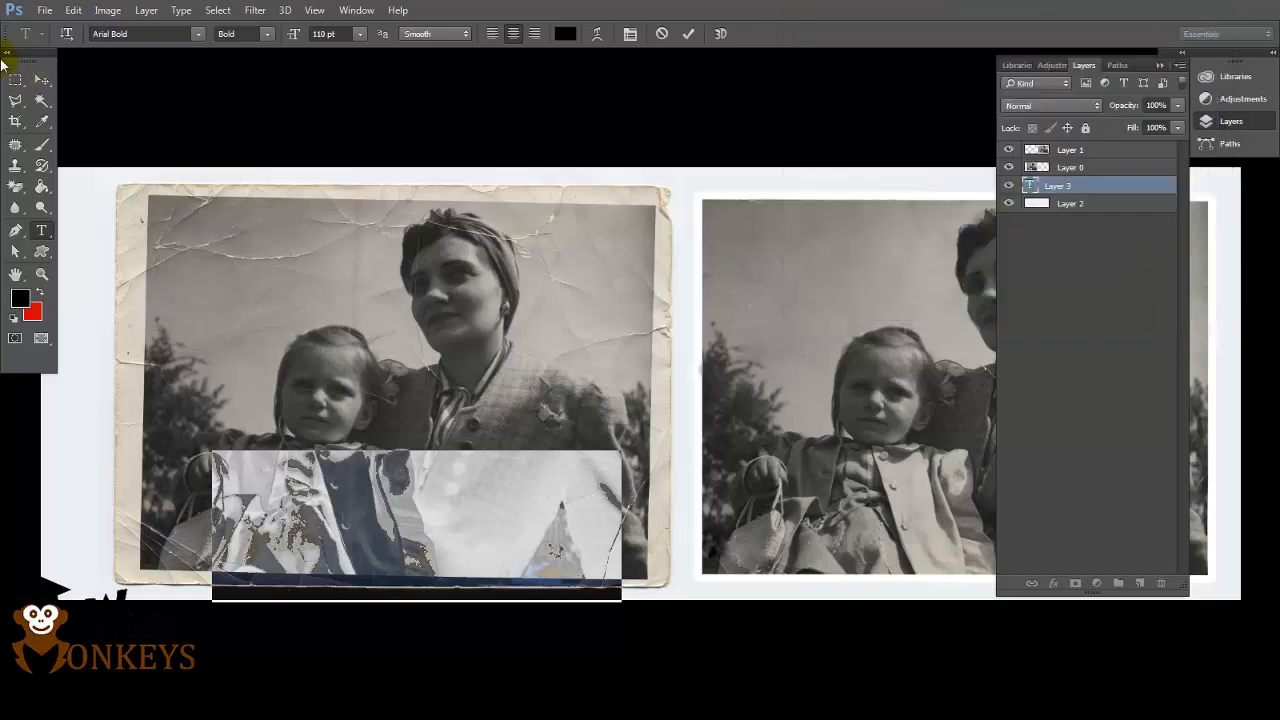
pyautogui.click(42, 82)
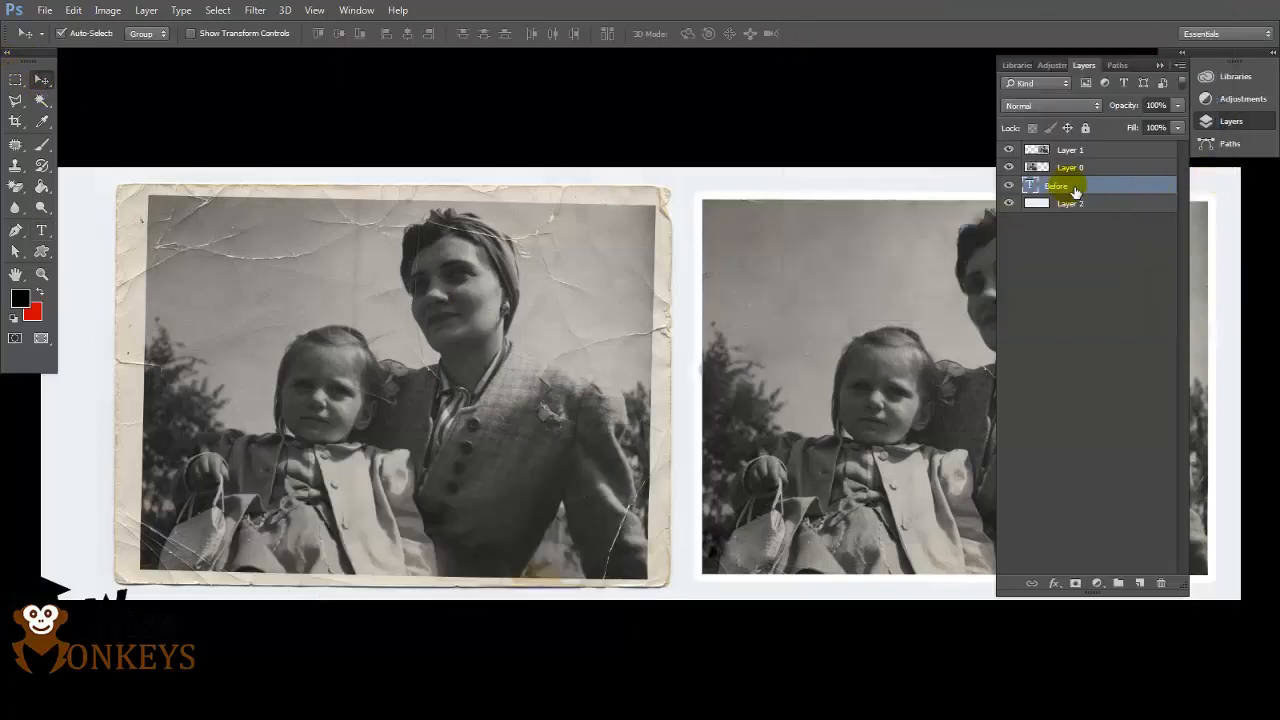
# Bring the Before label above the photo layers, shrink it to about 44 pt, and place a copy near the restored photo's lower edge.
pyautogui.moveTo(1064, 186); pyautogui.dragTo(1064, 142)
pyautogui.hotkey('ctrl', 't')
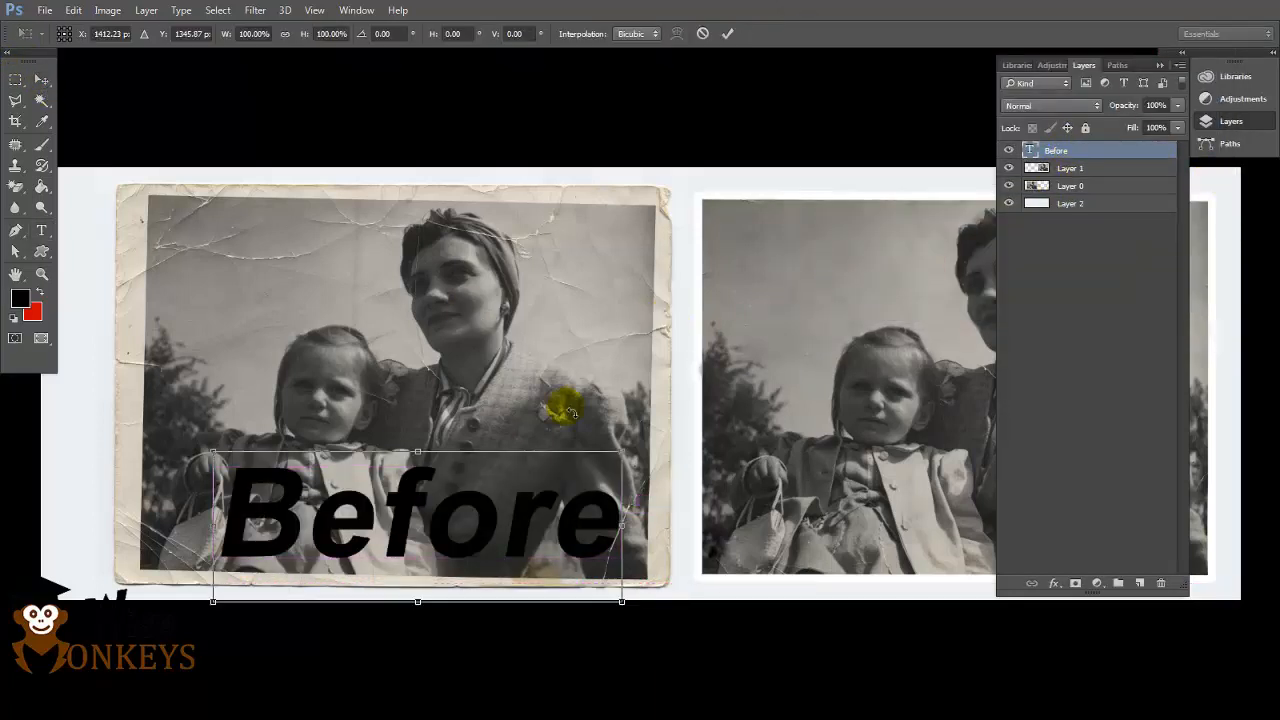
pyautogui.moveTo(626, 447); pyautogui.dragTo(931, 552)
pyautogui.press('Return')
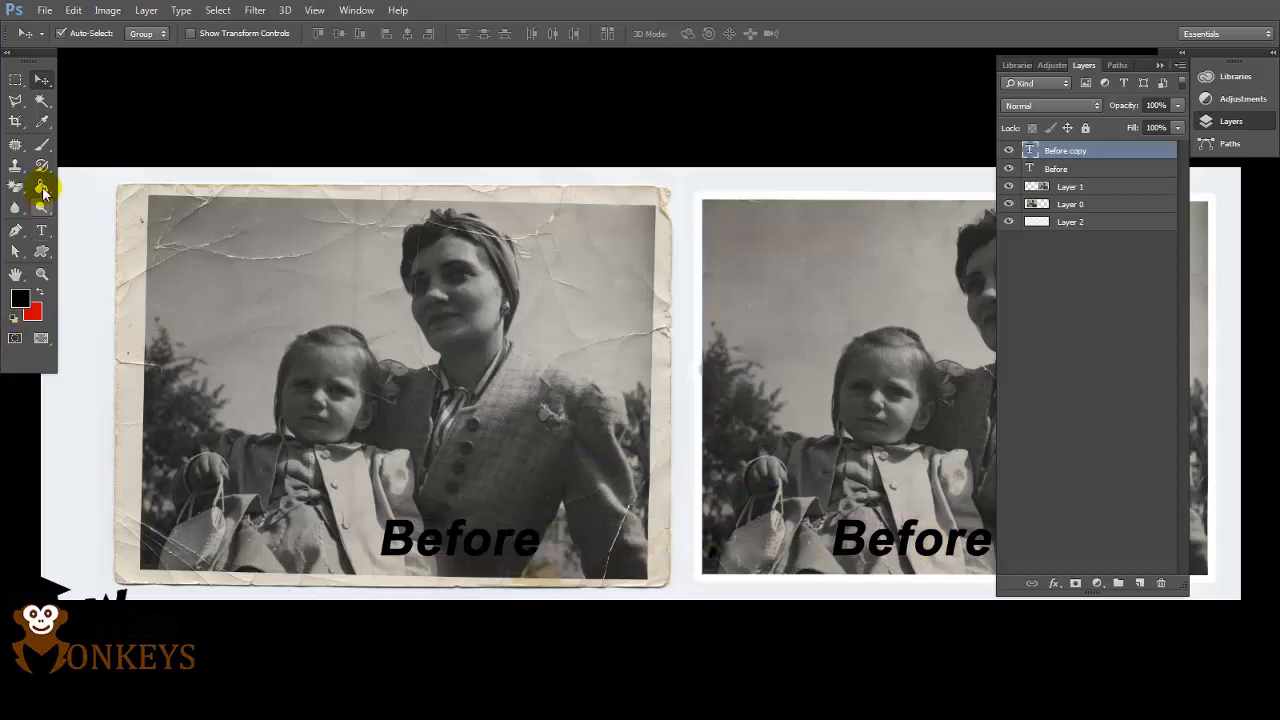
# Change the wording of the copied label on the restored photo to "After".
pyautogui.click(41, 230)
pyautogui.moveTo(808, 551); pyautogui.dragTo(1278, 549)
pyautogui.write('At')
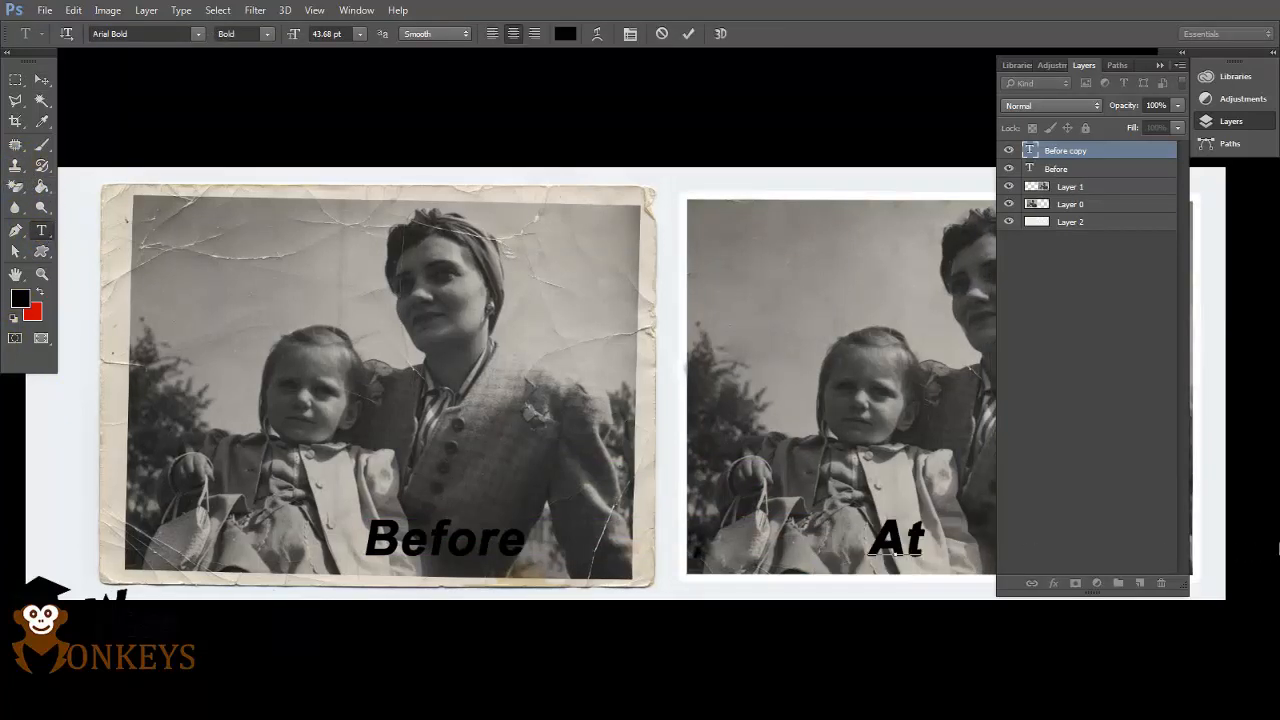
pyautogui.press('BackSpace')
pyautogui.write('fter')
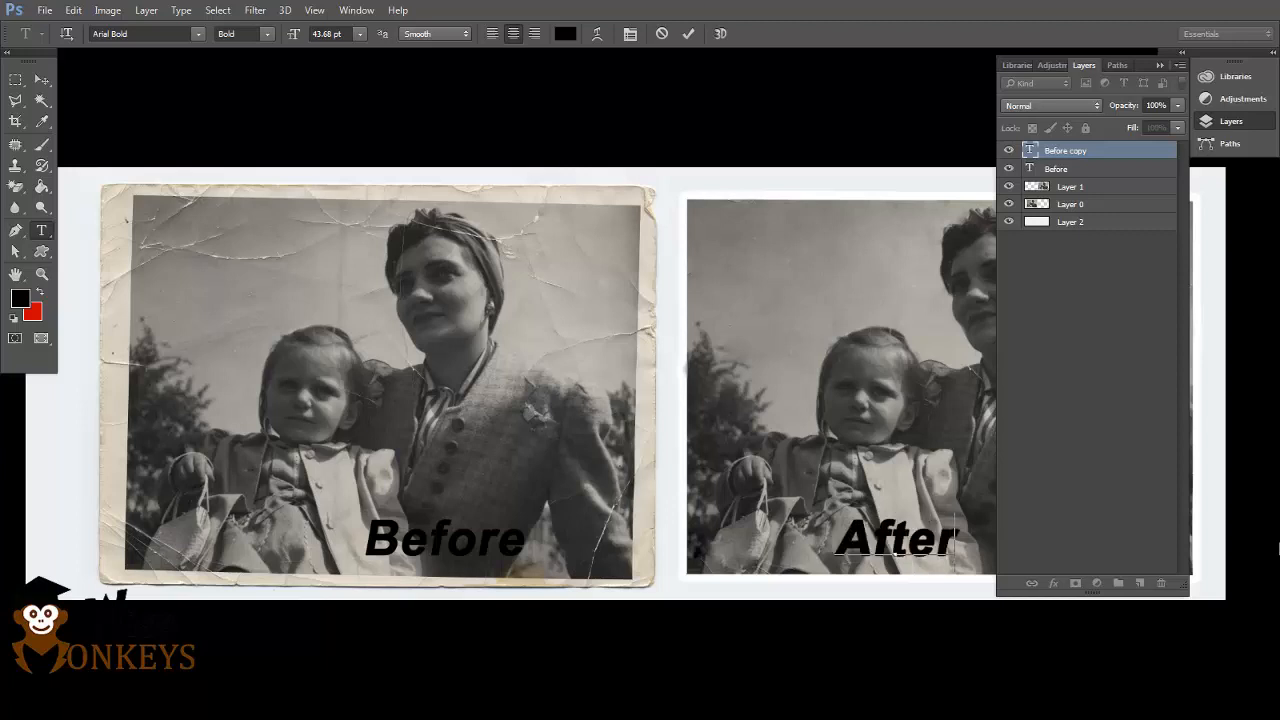
pyautogui.click(48, 84)
# Review the labelled before-and-after comparison in full-screen mode, fitted to the screen.
pyautogui.press('f')
pyautogui.press('f')
pyautogui.press('f')
pyautogui.press('f')
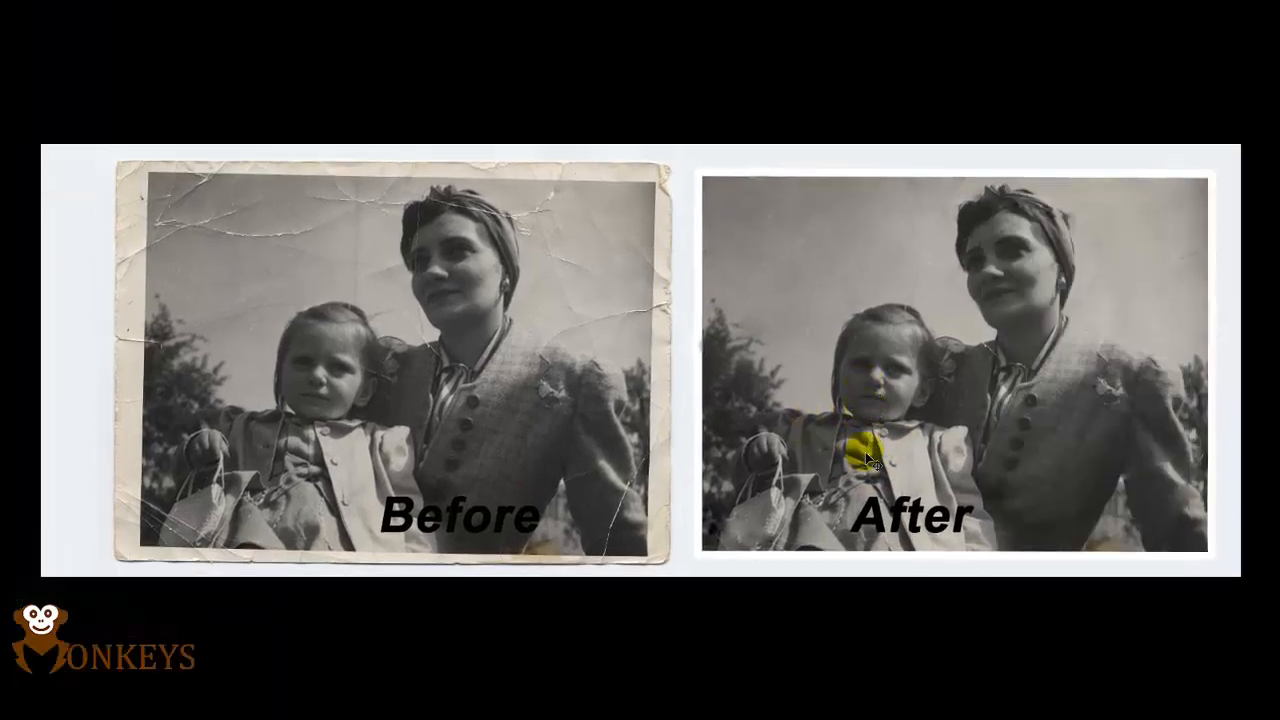
pyautogui.hotkey('ctrl', '0')
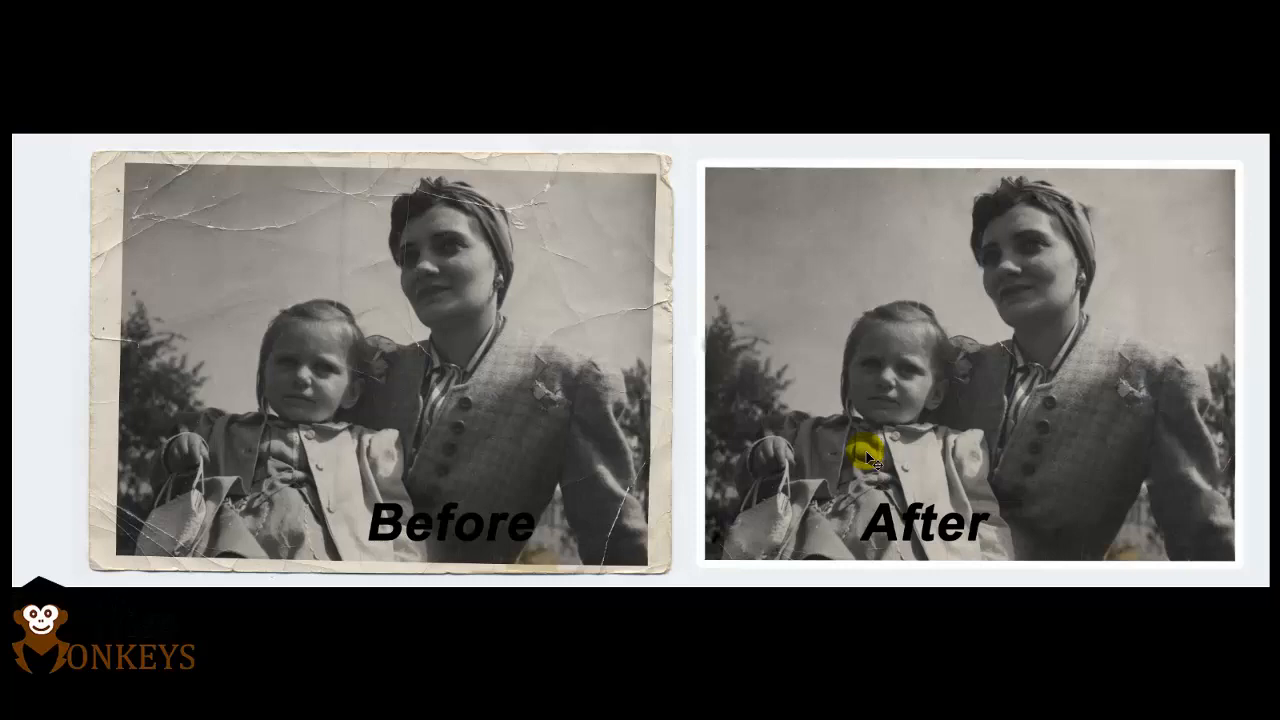
pyautogui.press('f')
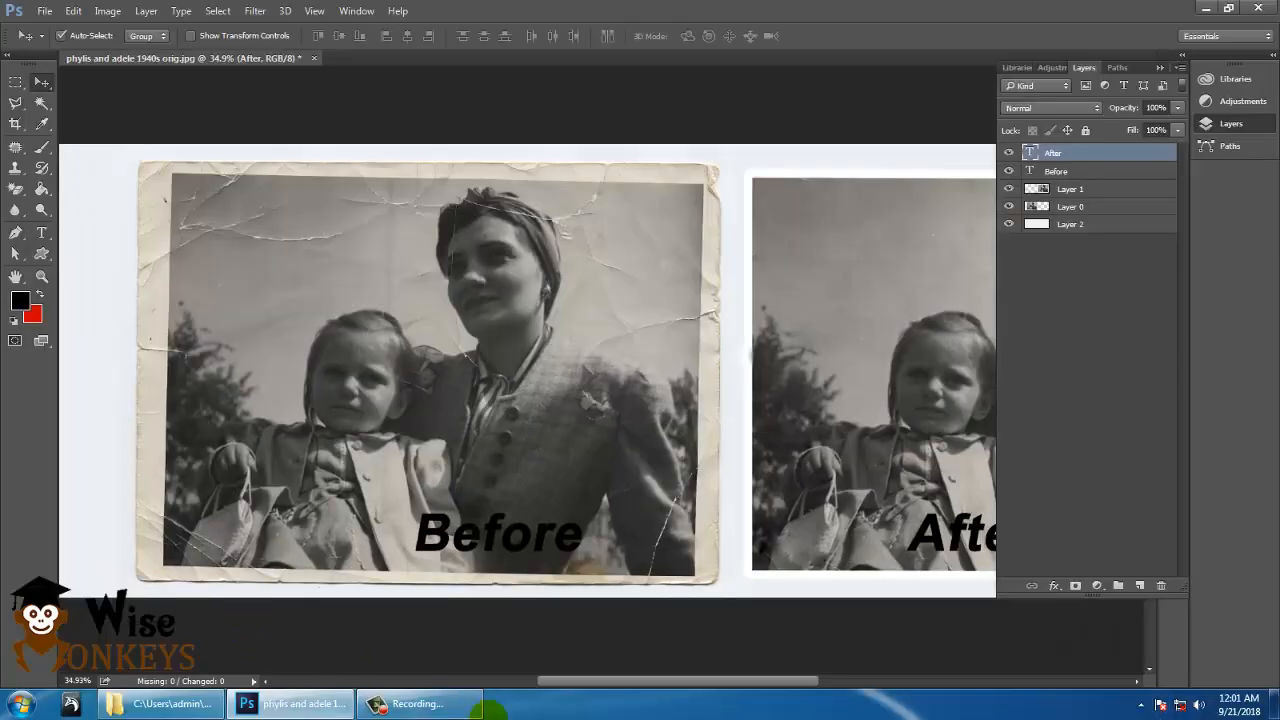
pyautogui.click(453, 706)
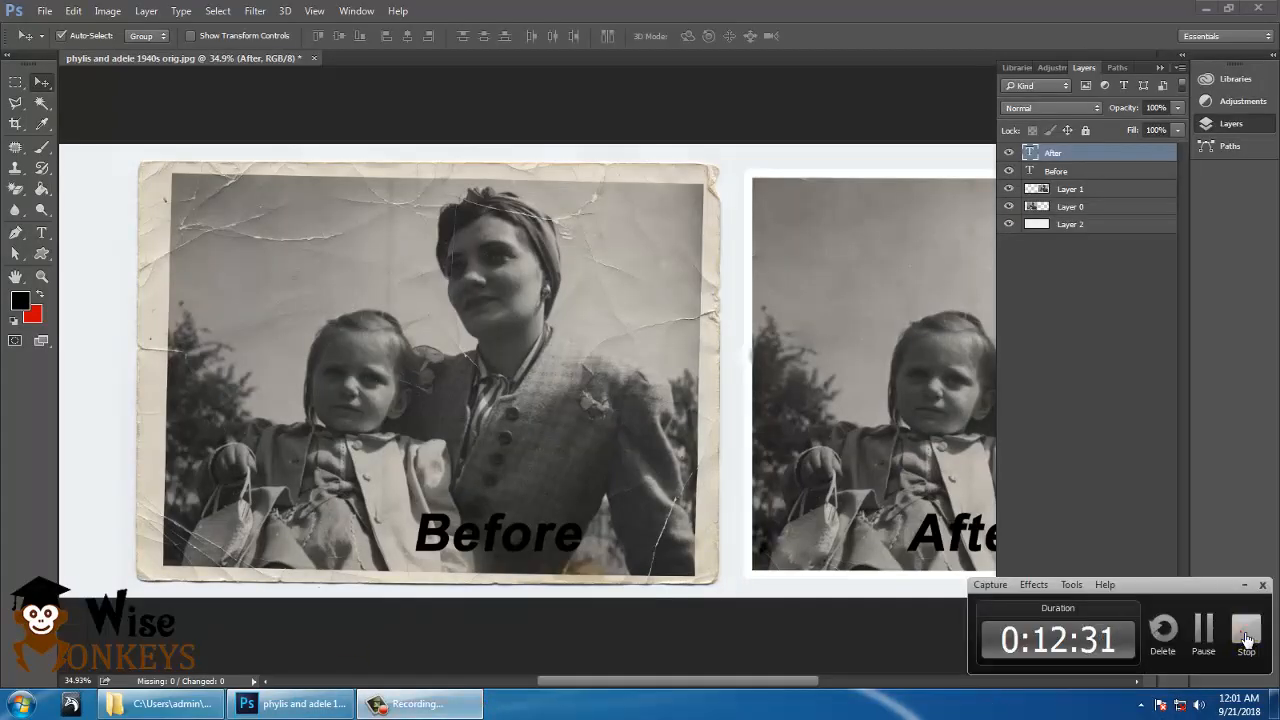